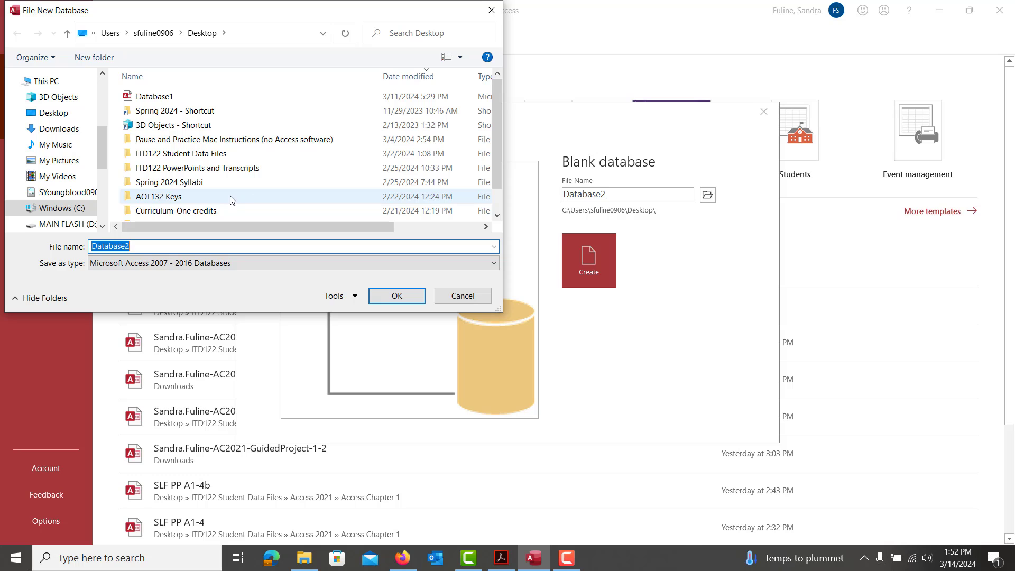
Set the new database's save location to the Access Chapter 2 folder under ITD122 Student Data Files, Access 2021.
scroll(231, 200, "down", 1)
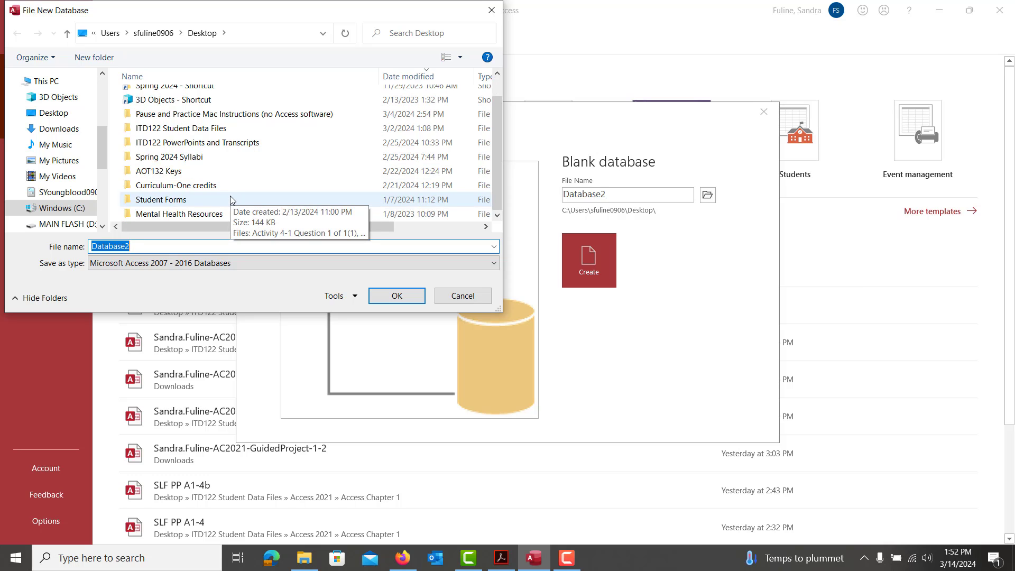
double_click(180, 128)
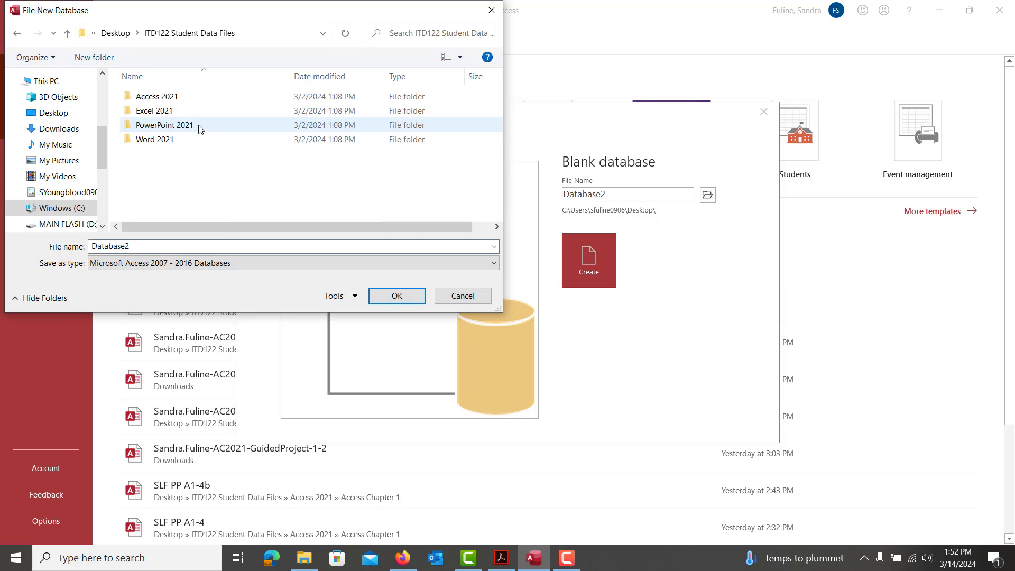
double_click(157, 100)
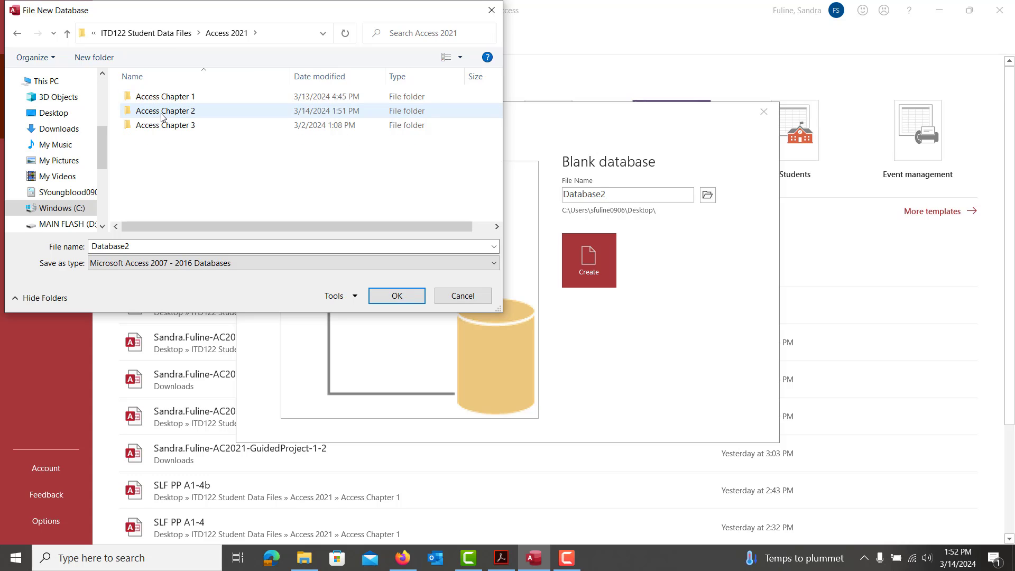
double_click(162, 111)
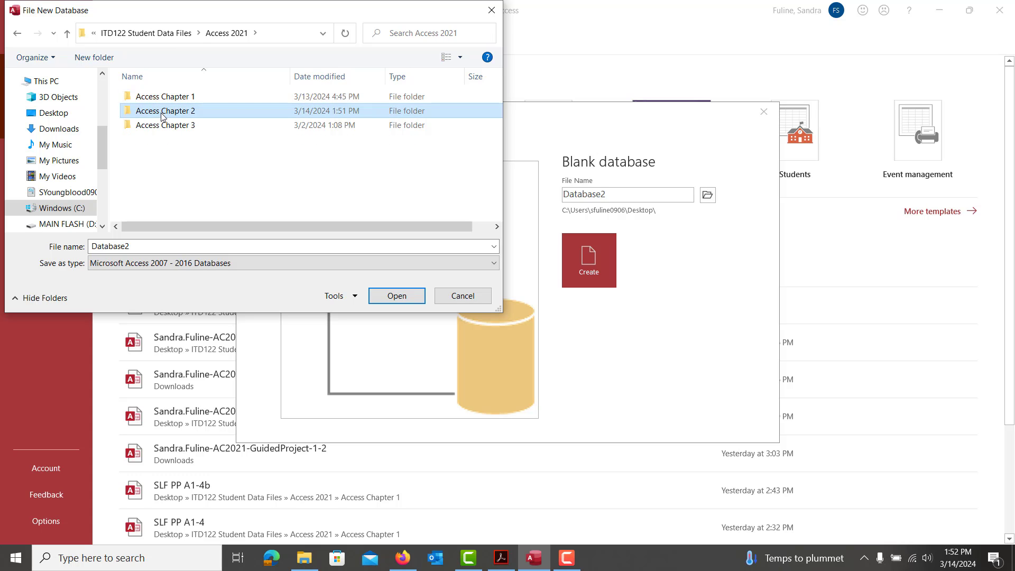
Name the blank database SLF PP A2-3 and create it.
double_click(135, 247)
key("BackSpace")
type("SLF ")
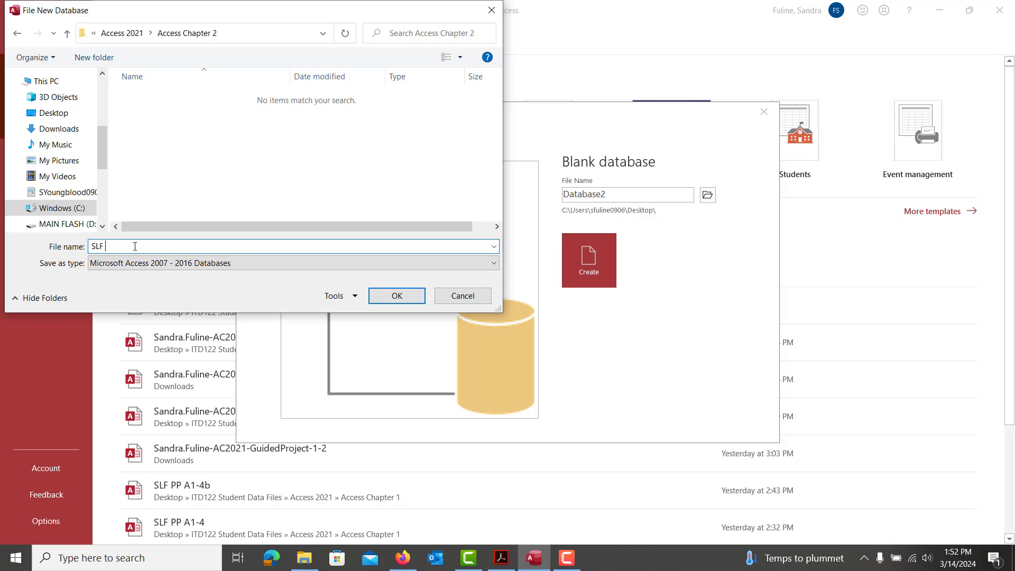
type("PP A2-3")
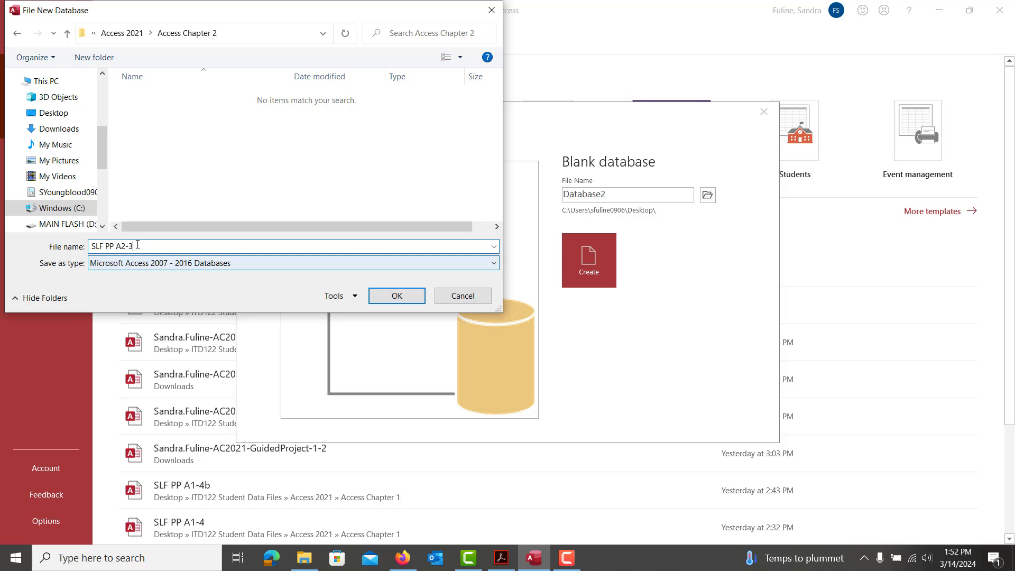
left_click(397, 294)
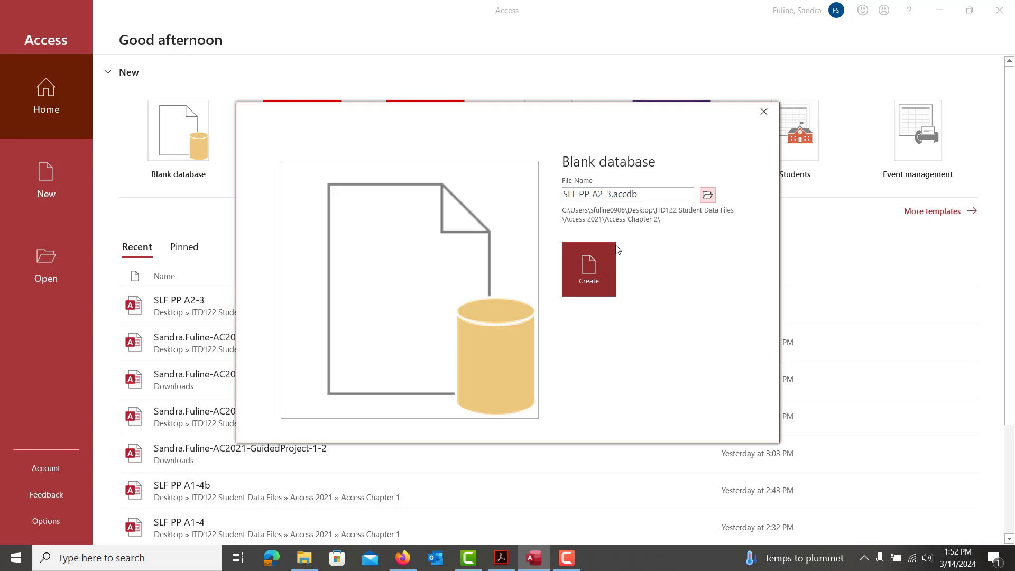
left_click(599, 255)
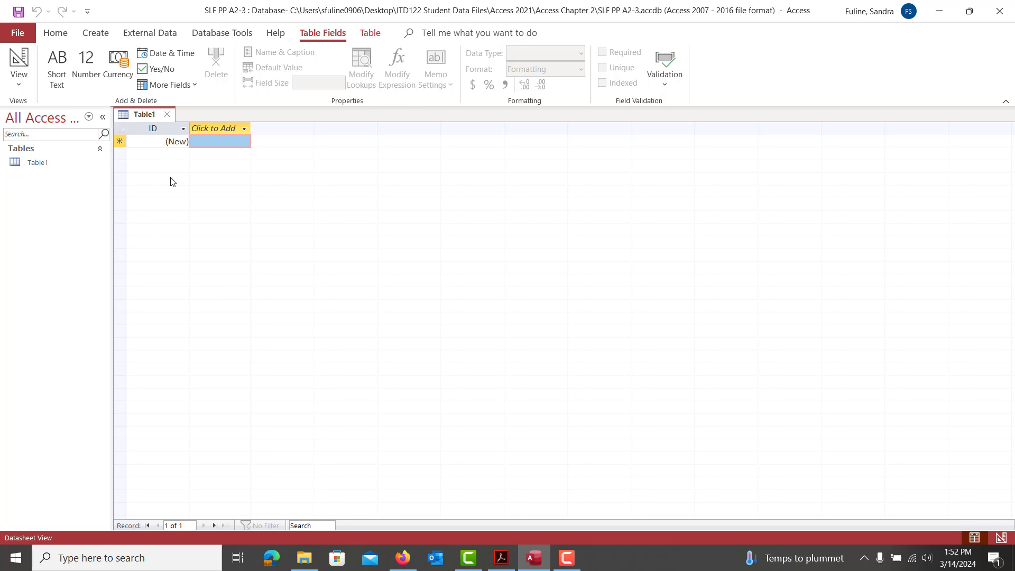
Switch the new table to Design view and save it as Equipment.
left_click(19, 59)
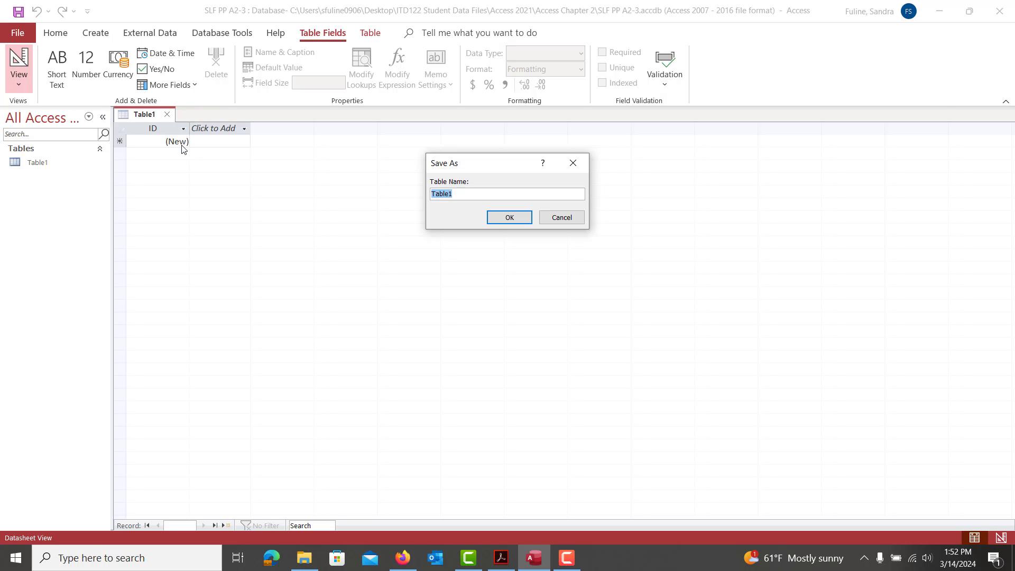
key("BackSpace")
type("Equipment")
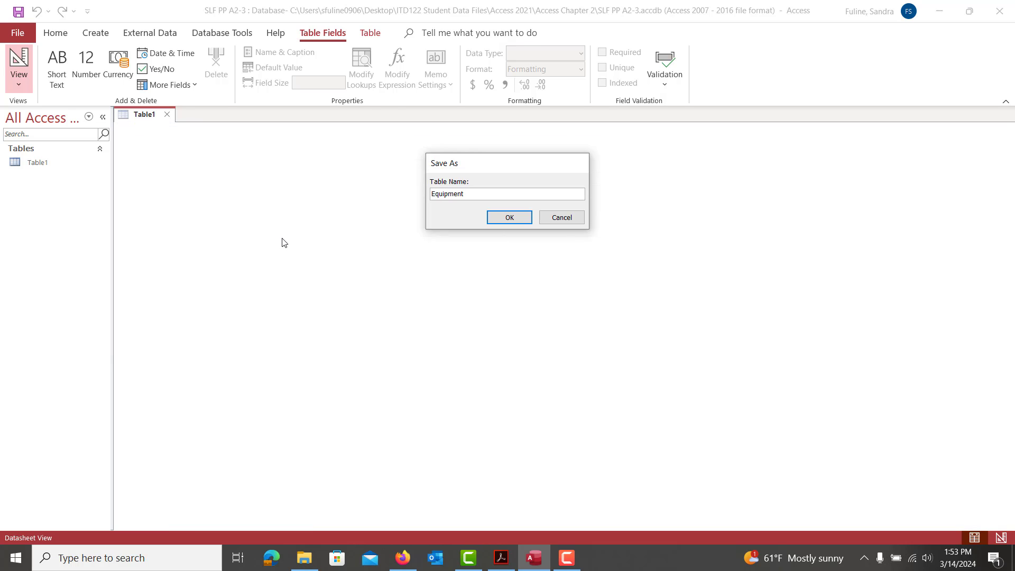
key("Return")
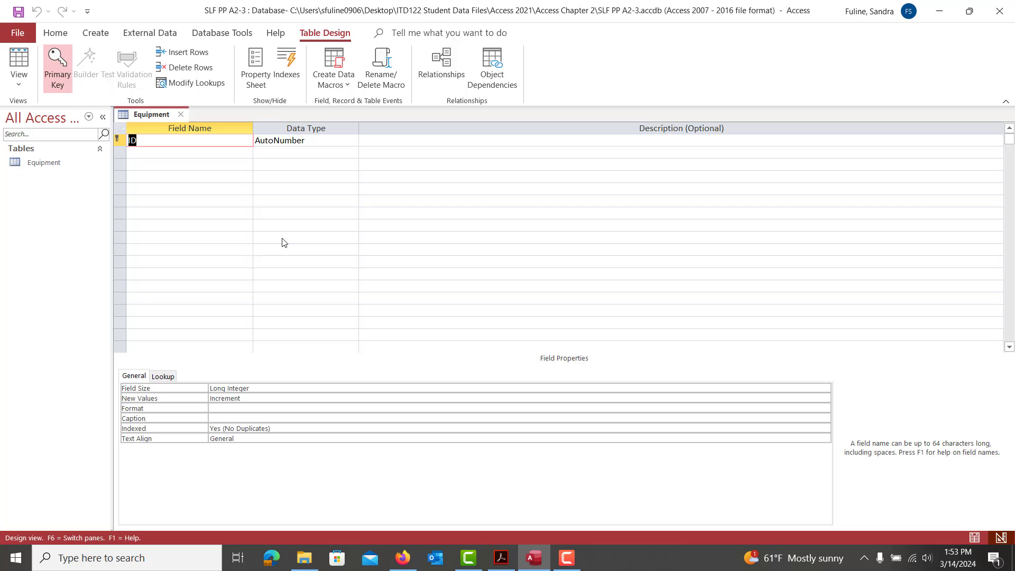
Switch to the PDF directions in Adobe Acrobat and read how to modify the primary key and add the Table 2-3 fields.
left_click(500, 558)
scroll(707, 407, "down", 4)
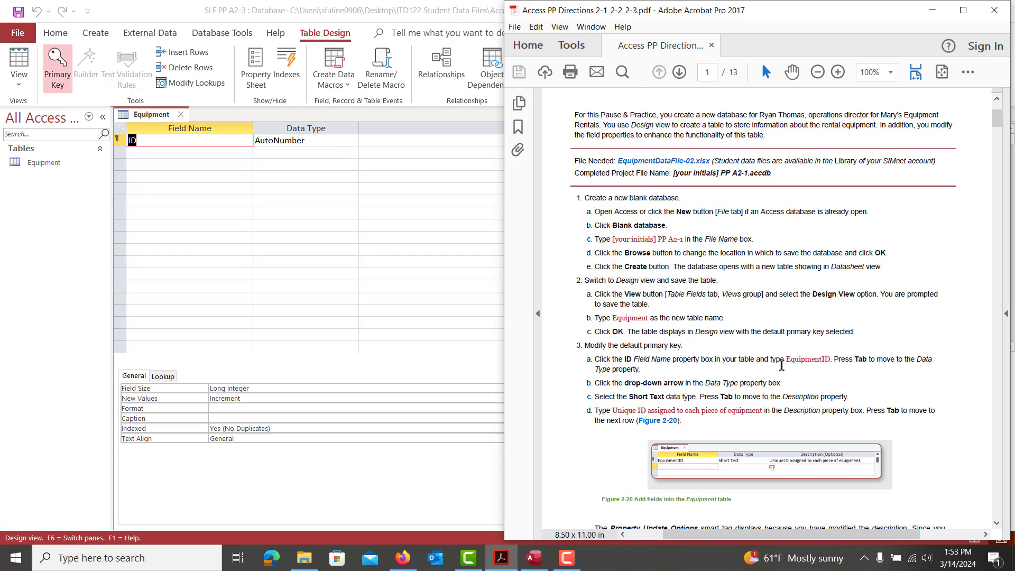
scroll(781, 366, "down", 1)
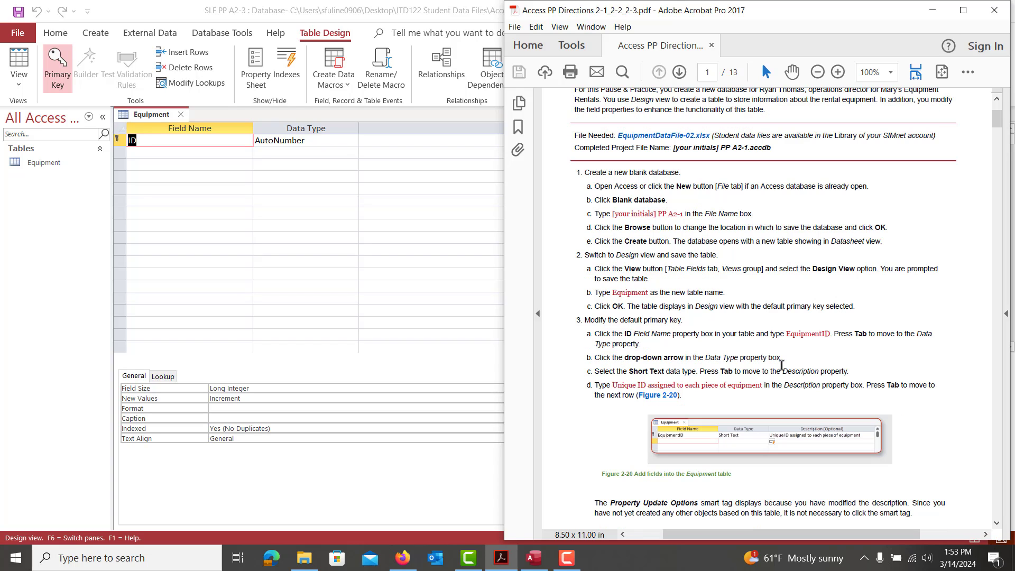
scroll(782, 365, "down", 1)
scroll(781, 366, "down", 2)
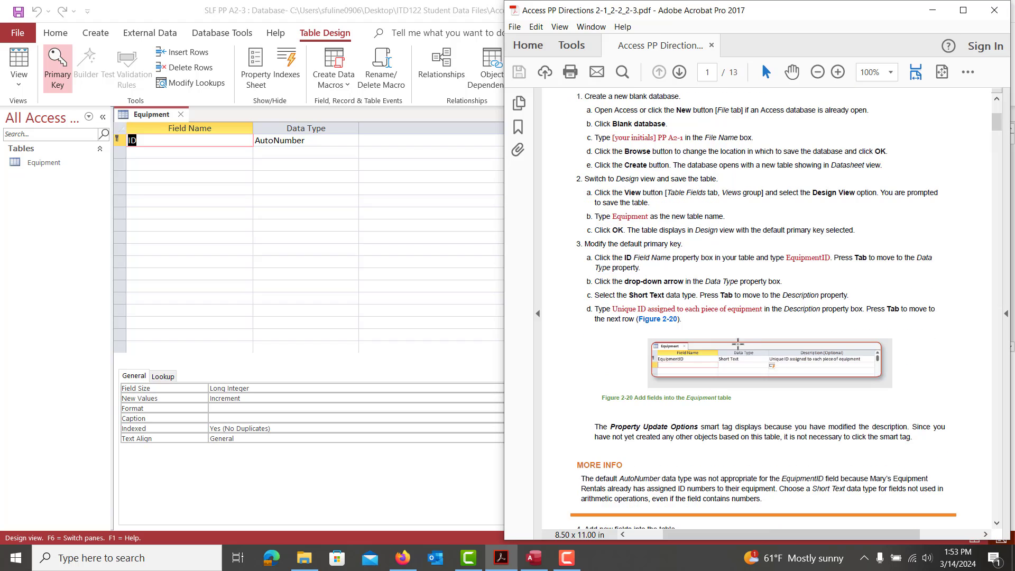
scroll(737, 370, "down", 10)
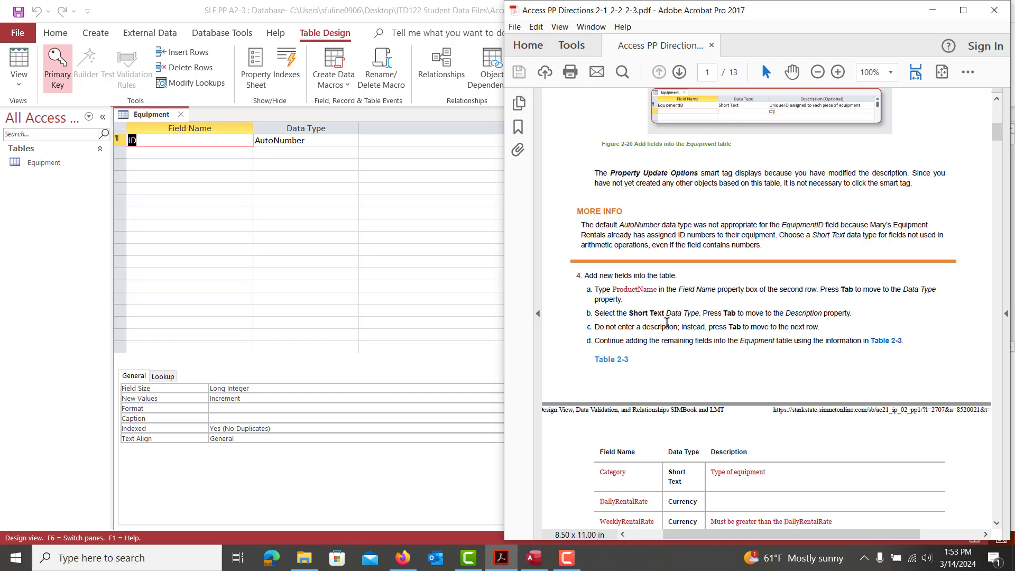
scroll(667, 323, "down", 1)
scroll(667, 323, "down", 5)
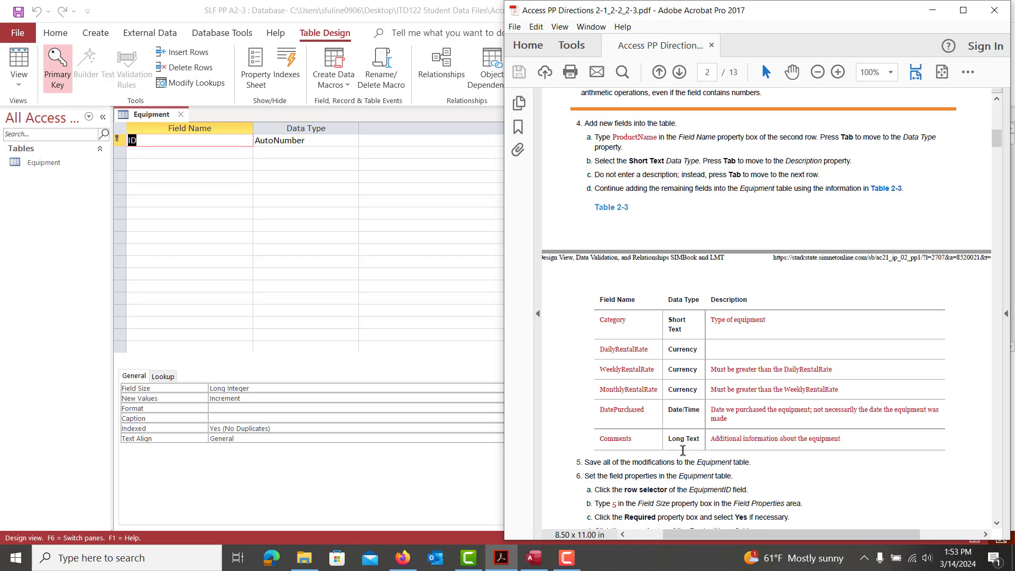
left_click(566, 558)
left_click(963, 525)
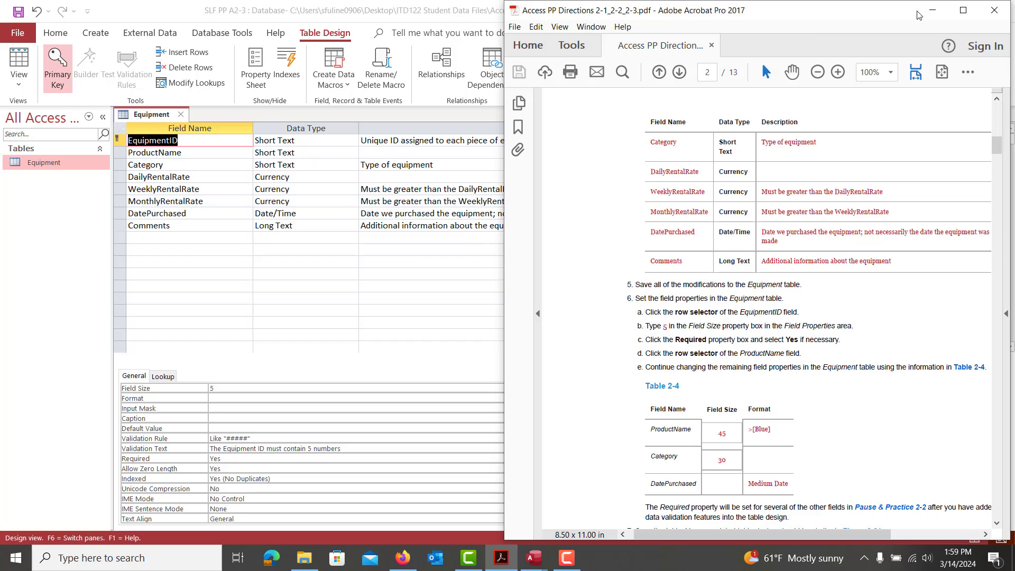
Return to Access and check the EquipmentID field's Field Size property against the PDF directions.
left_click(932, 10)
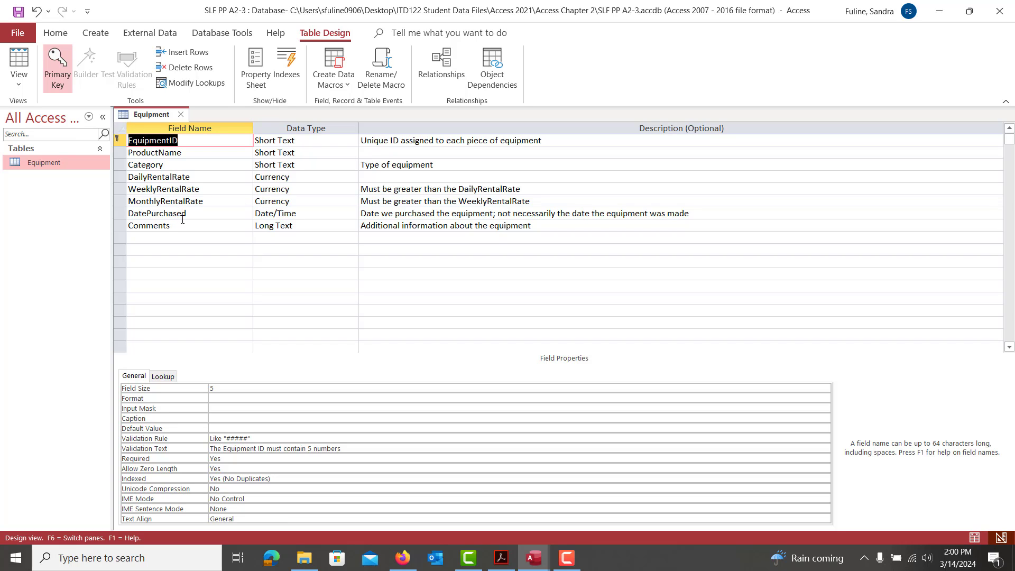
left_click(198, 144)
left_click(501, 558)
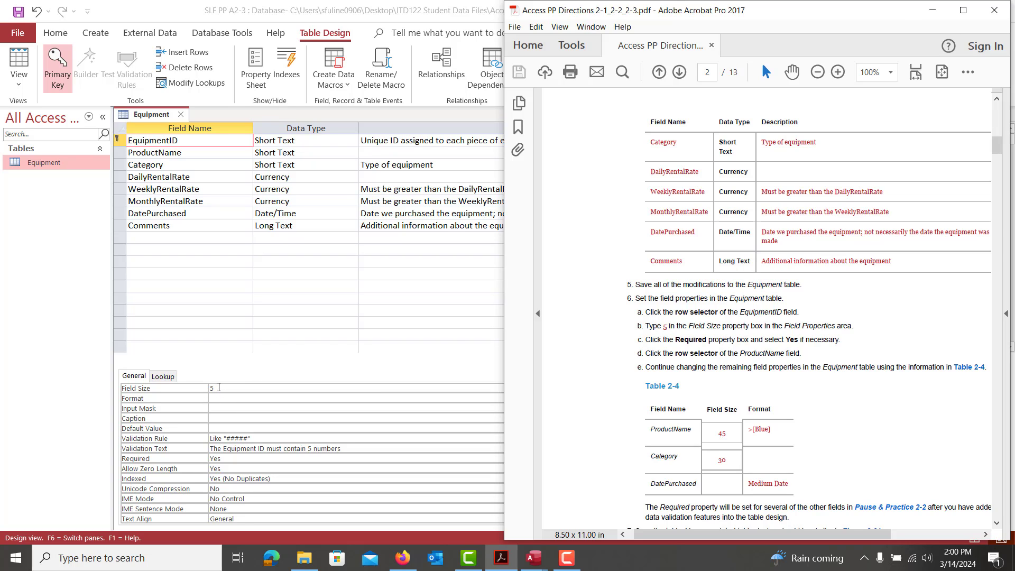
left_click(218, 387)
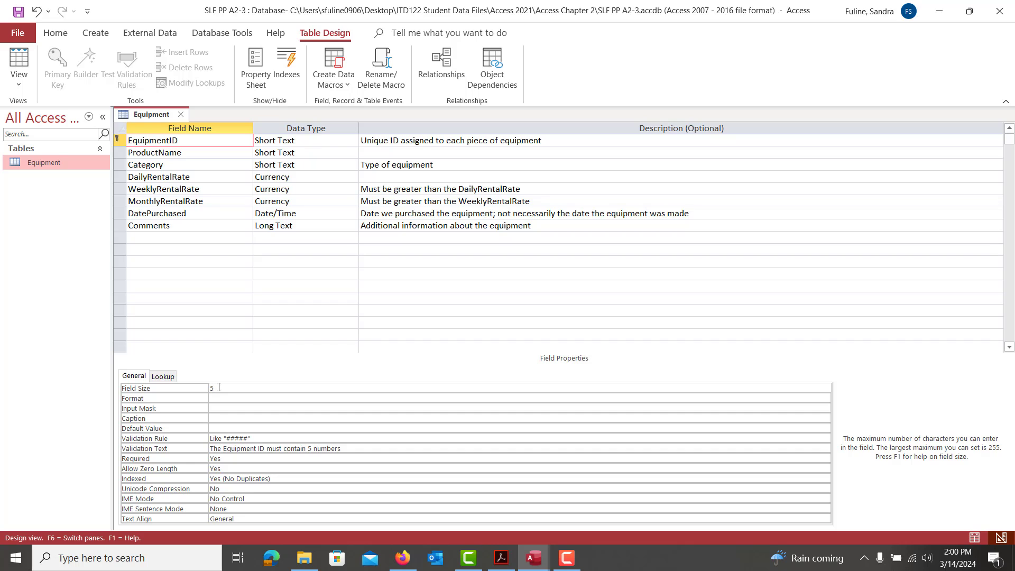
left_click(500, 558)
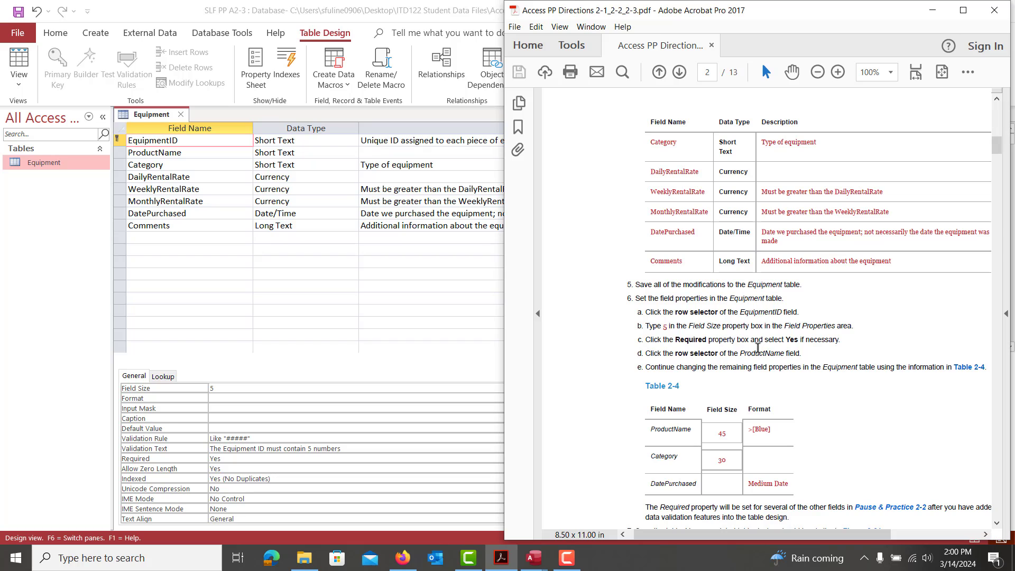
Set the EquipmentID field's Required property to Yes.
left_click(222, 141)
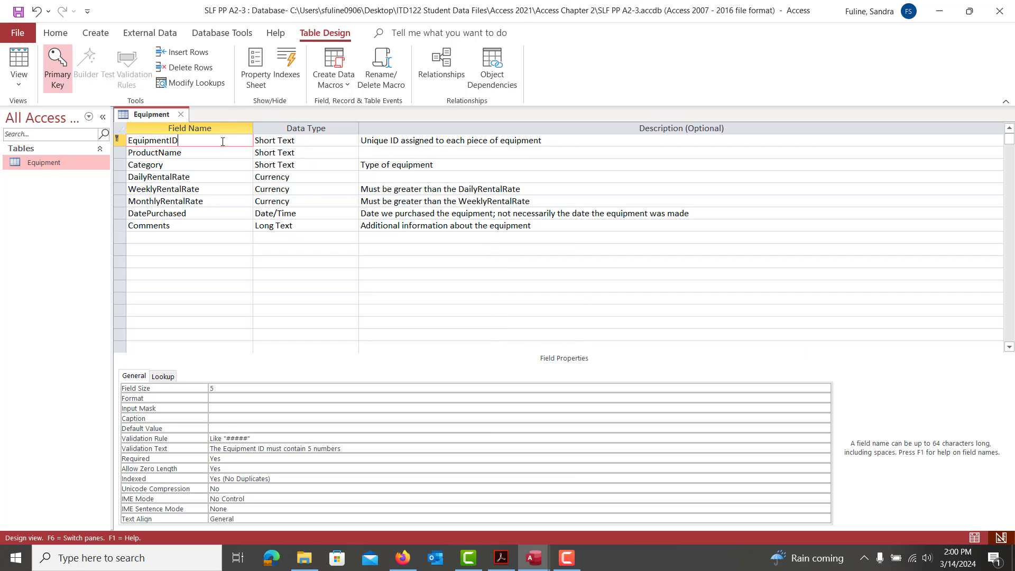
left_click(228, 458)
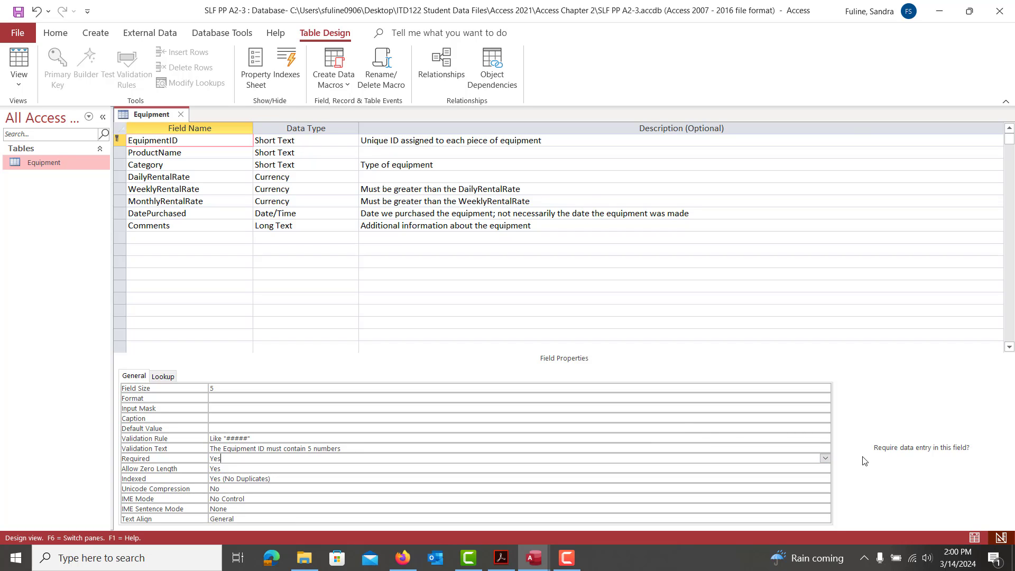
left_click(825, 459)
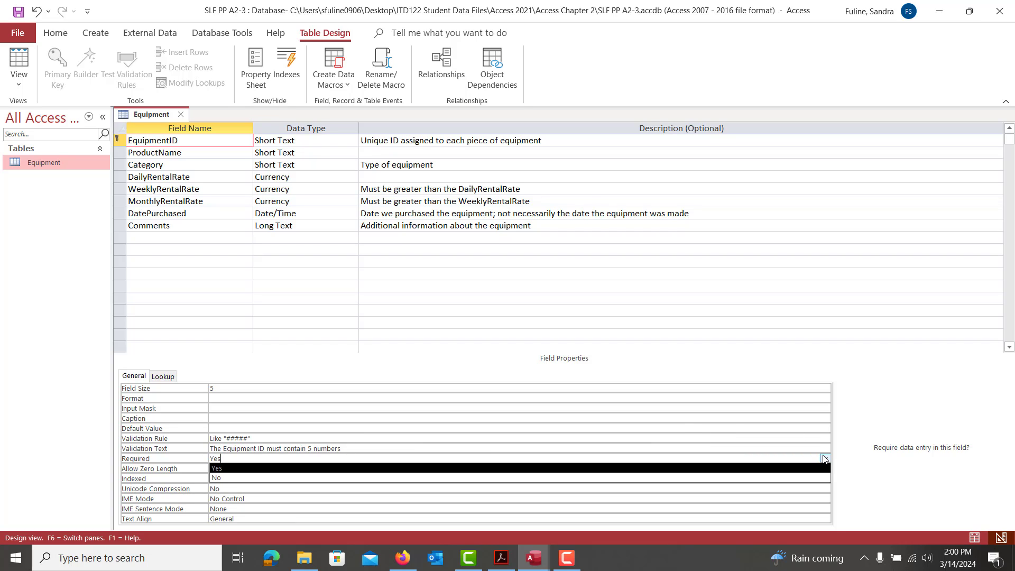
left_click(824, 468)
Check the ProductName field's Field Size and Format properties against Table 2-4 in the PDF directions.
left_click(498, 561)
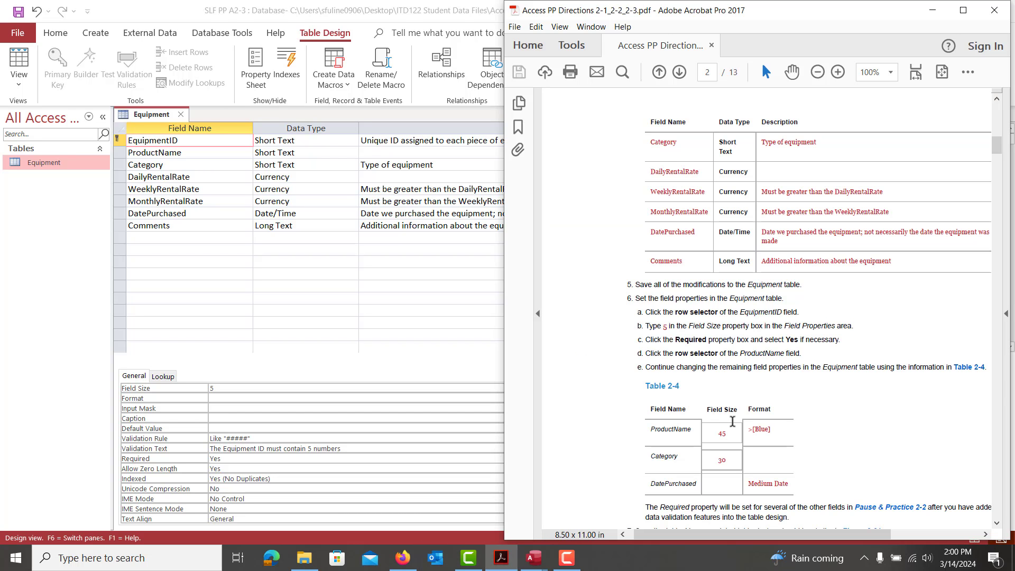
scroll(732, 421, "down", 4)
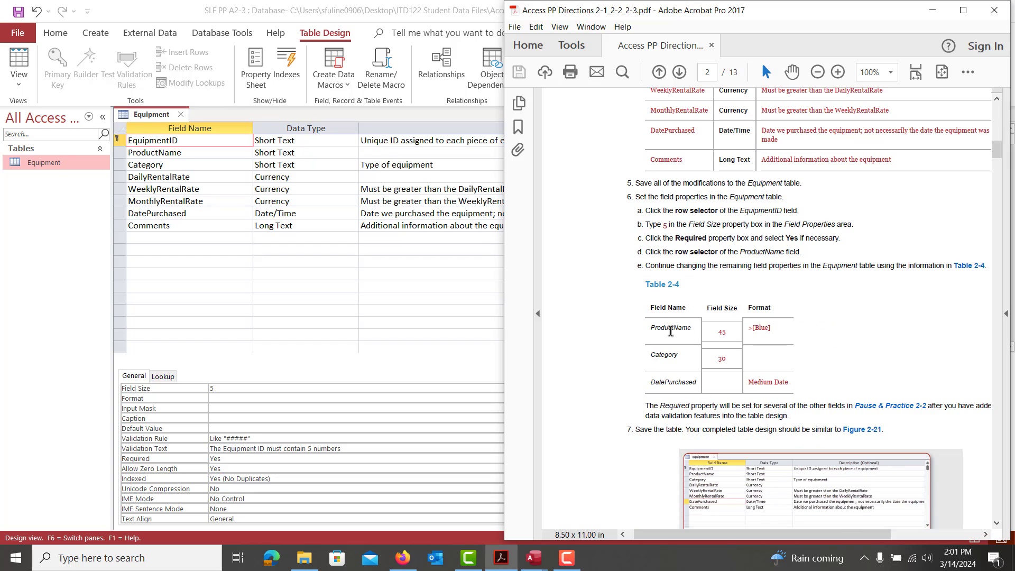
left_click(192, 152)
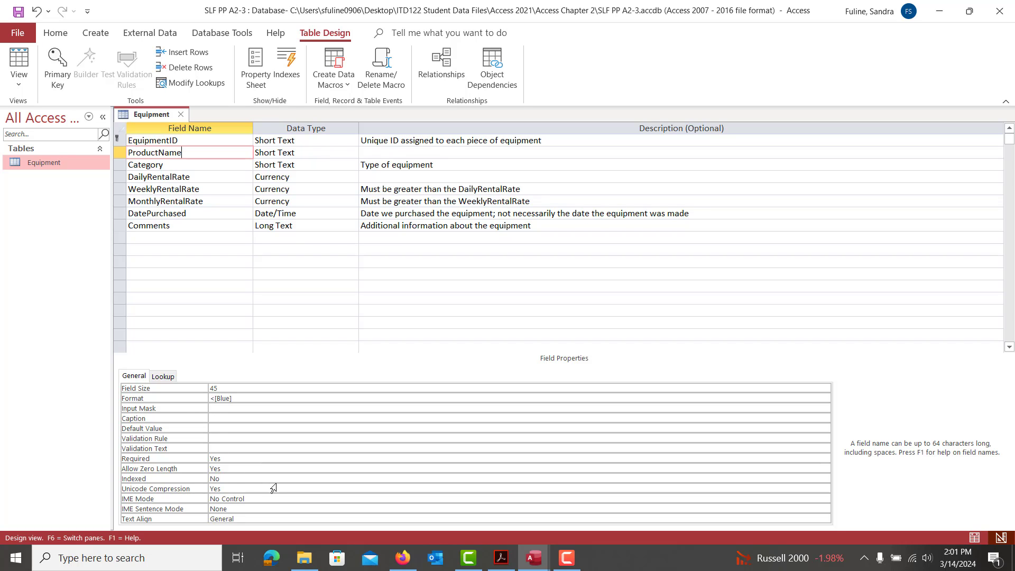
left_click(242, 399)
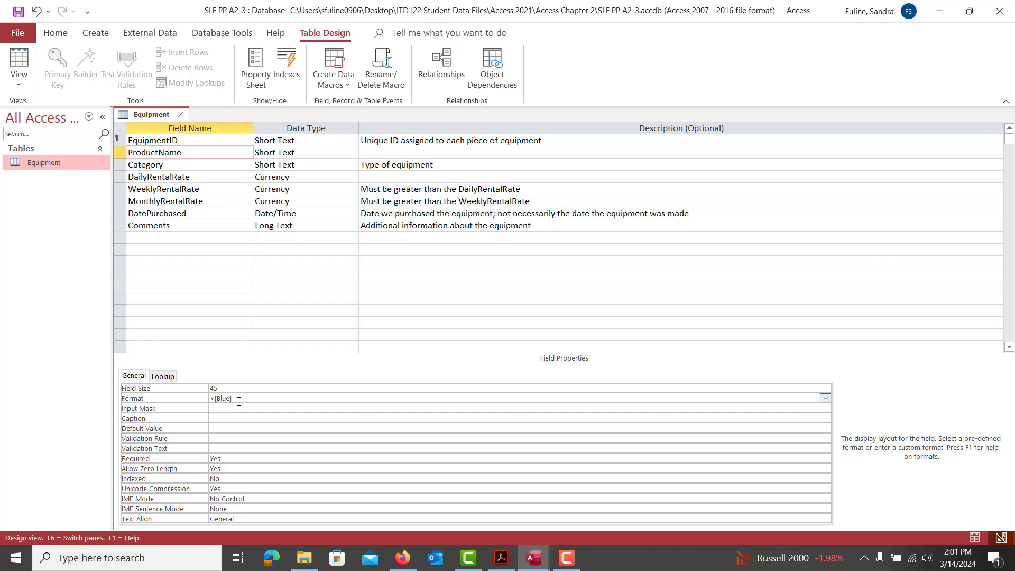
Check the Category field's size and the DatePurchased field's format options against Table 2-4.
left_click(501, 558)
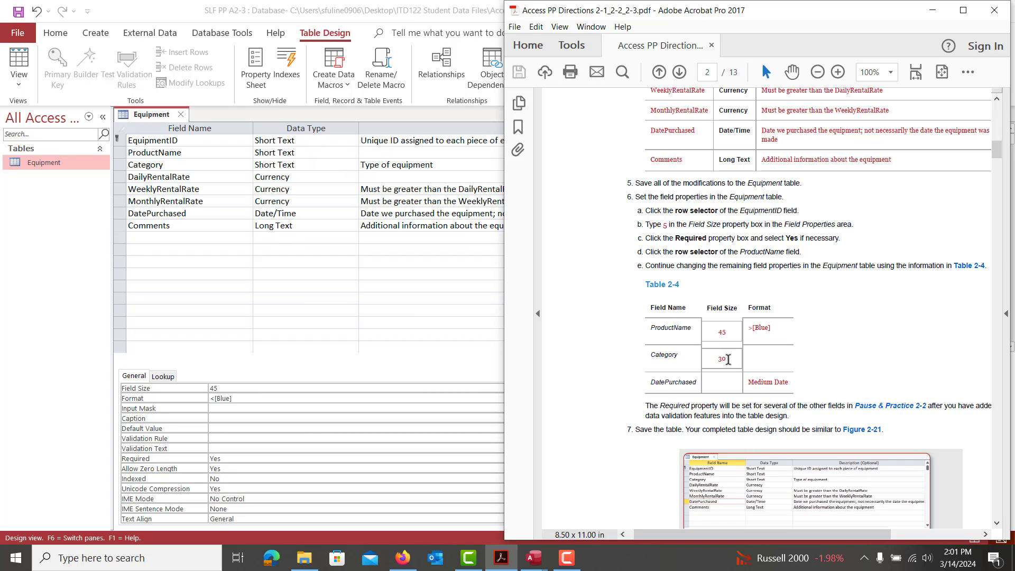
left_click(197, 163)
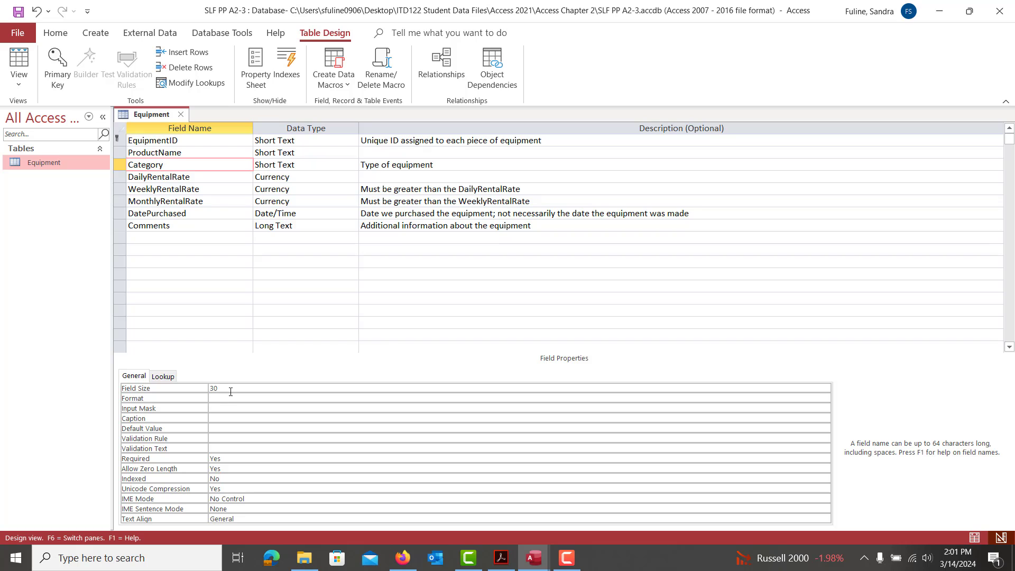
left_click(241, 213)
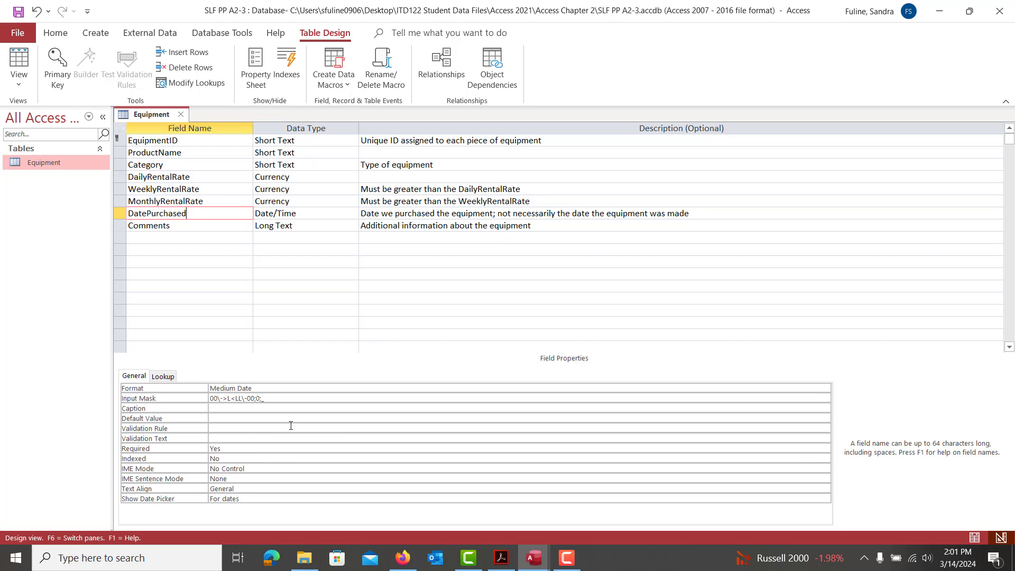
left_click(307, 387)
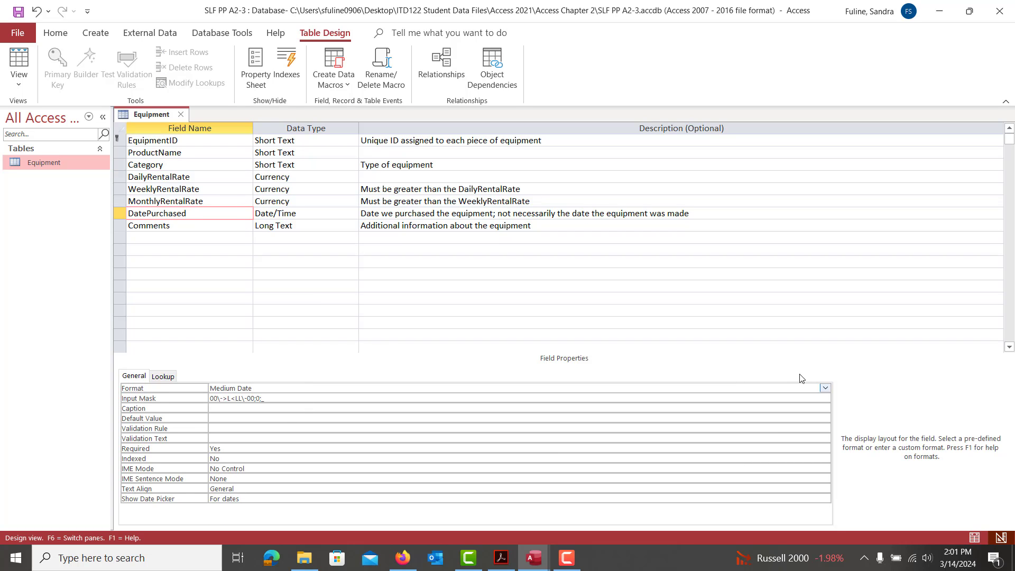
left_click(825, 389)
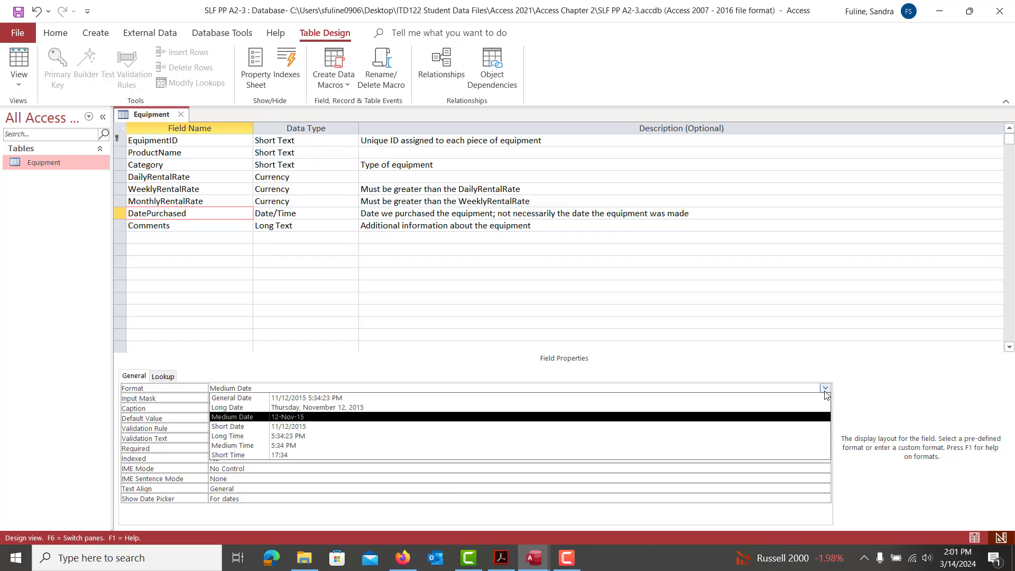
left_click(824, 390)
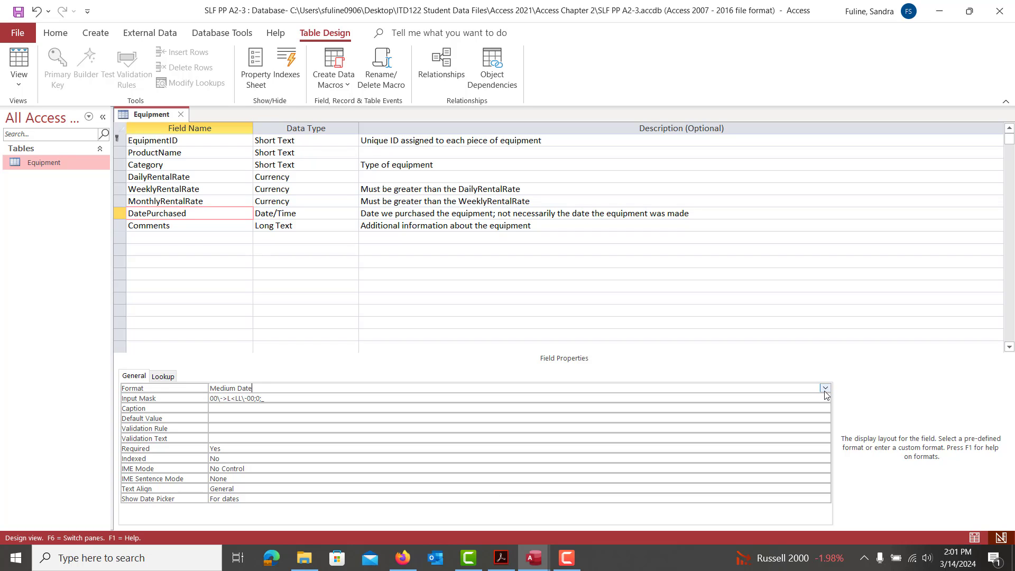
Review steps 7 to 12 in the PDF directions, and save and close the Equipment table in Access.
left_click(501, 558)
scroll(776, 401, "down", 9)
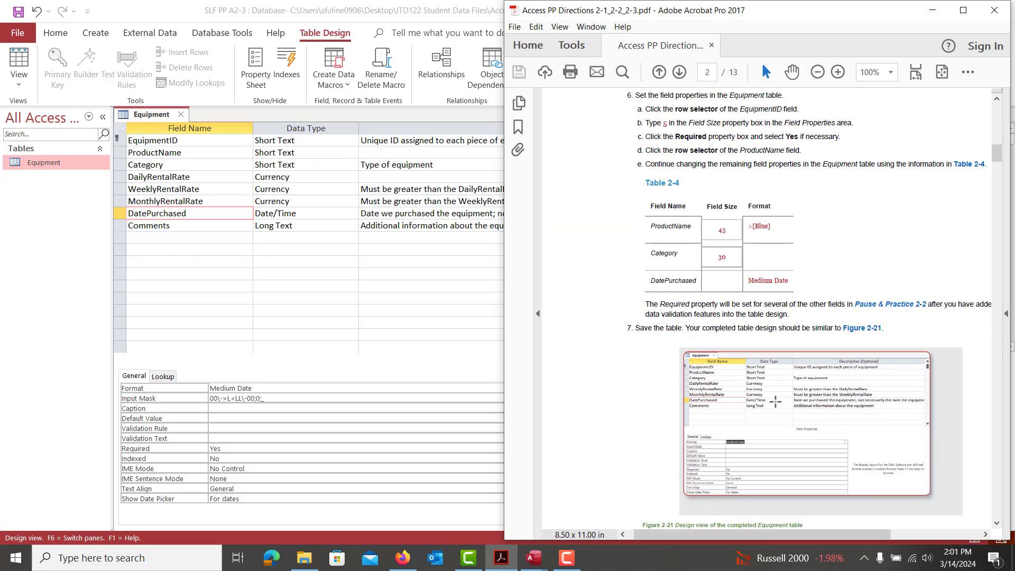
scroll(775, 401, "down", 1)
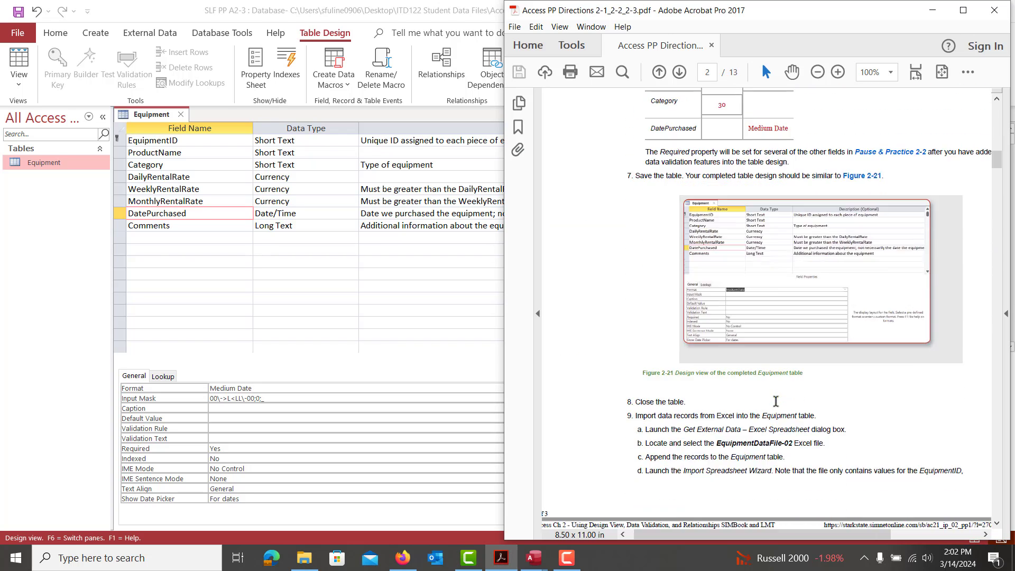
scroll(775, 401, "down", 3)
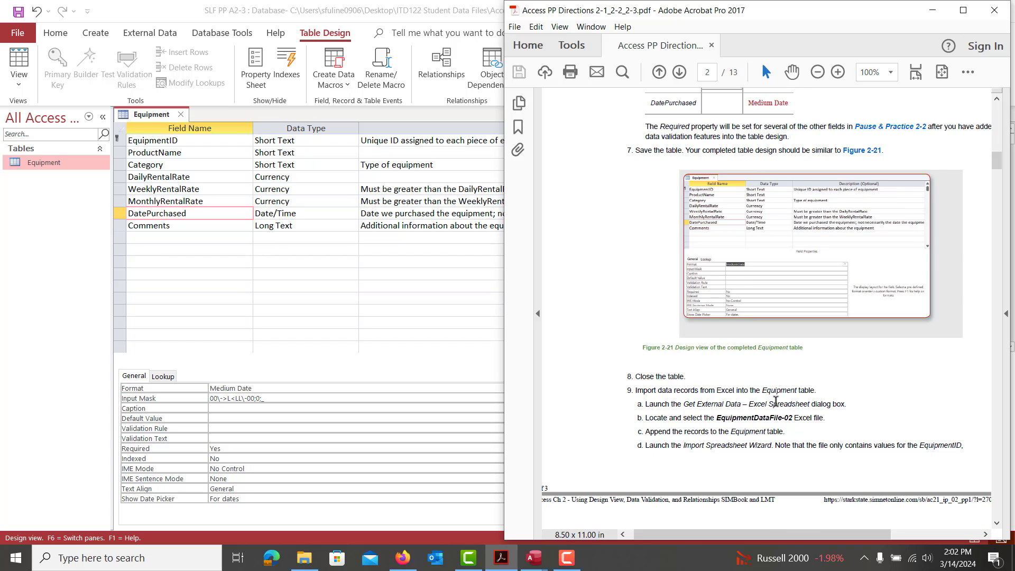
scroll(776, 401, "down", 6)
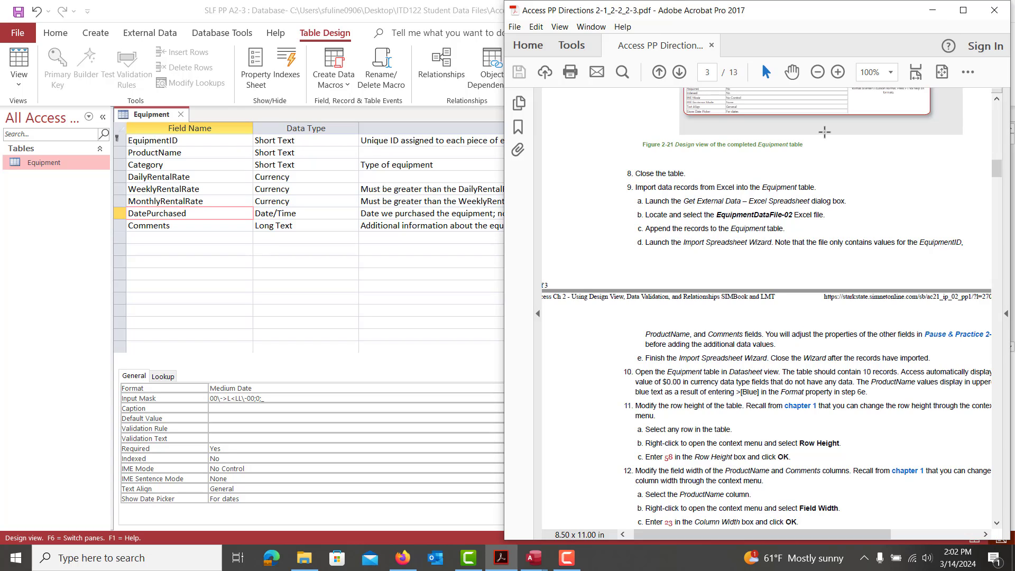
left_click(931, 16)
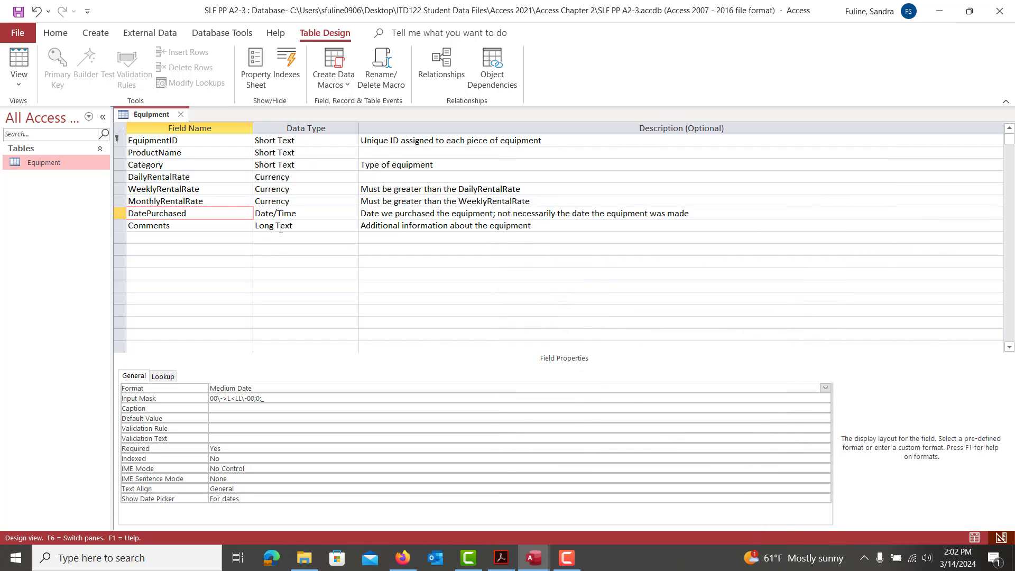
left_click(21, 17)
left_click(178, 115)
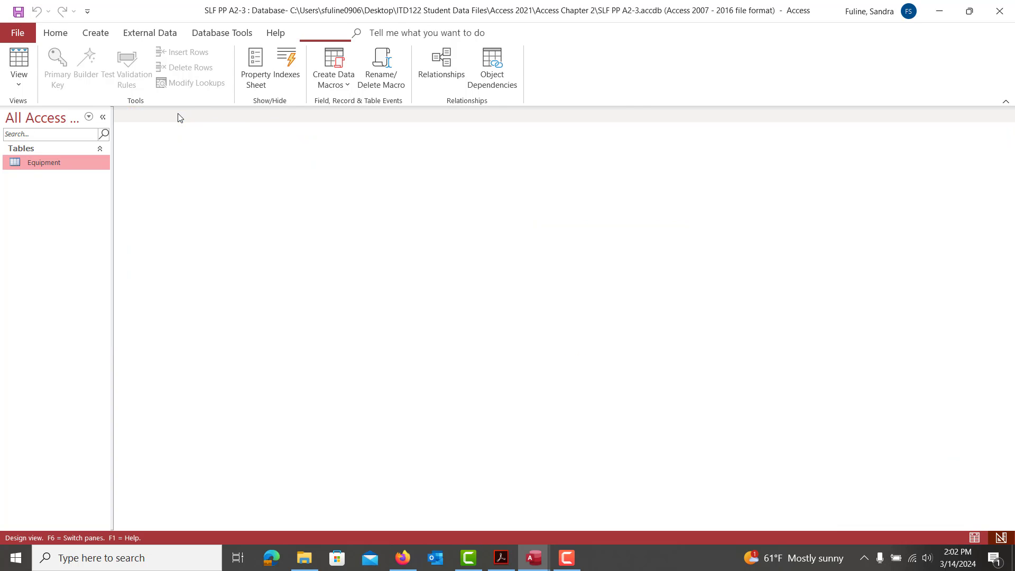
Start importing external data from an Excel file and choose EquipmentDataFile-02 as the source.
left_click(126, 37)
left_click(22, 84)
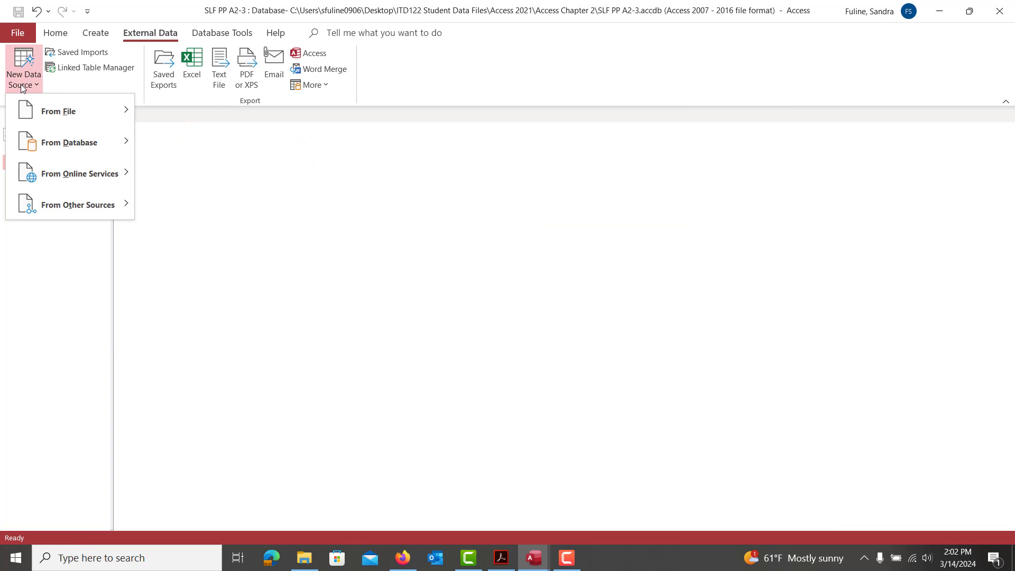
mouse_move(40, 110)
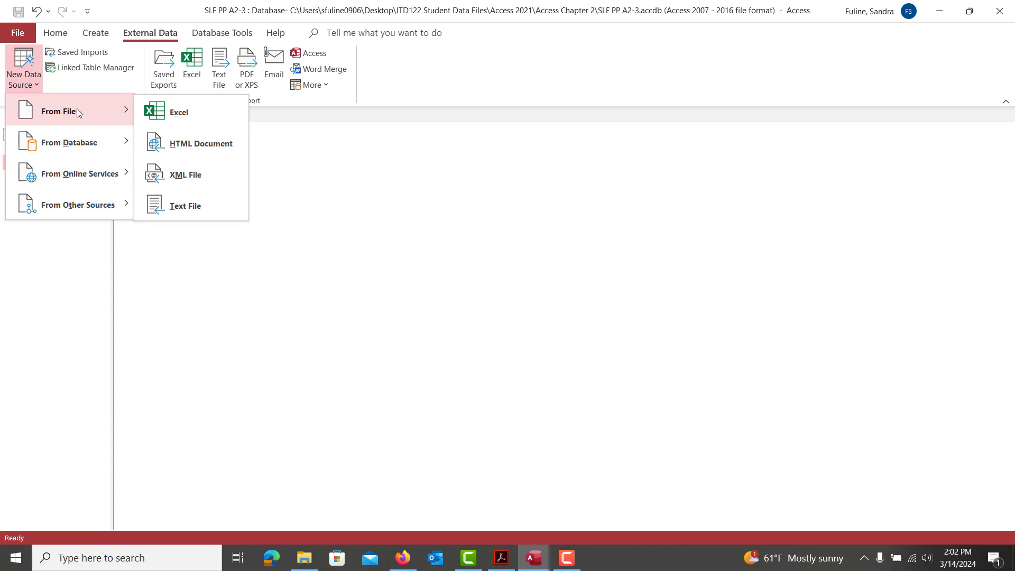
left_click(179, 116)
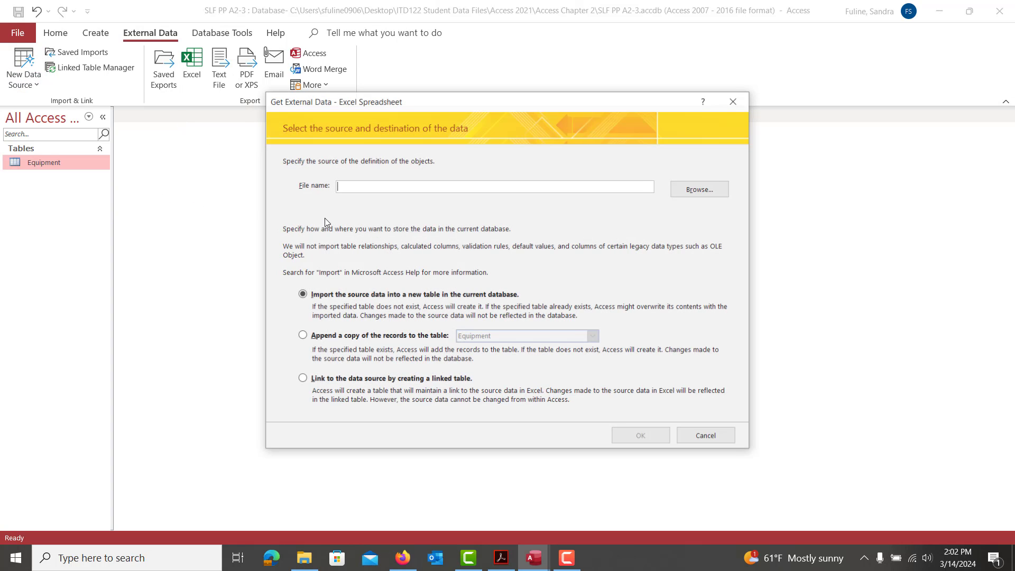
left_click(698, 192)
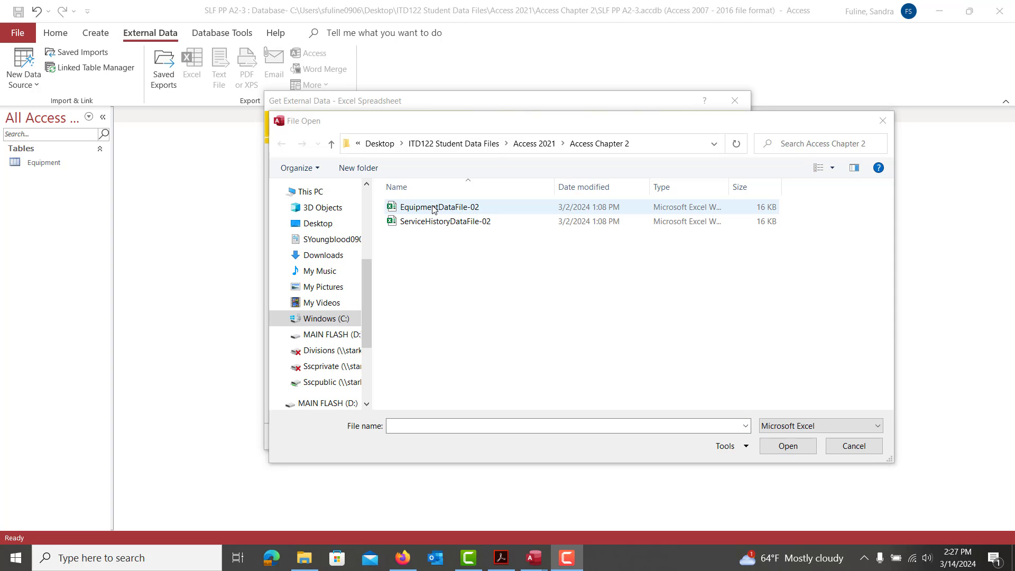
double_click(432, 207)
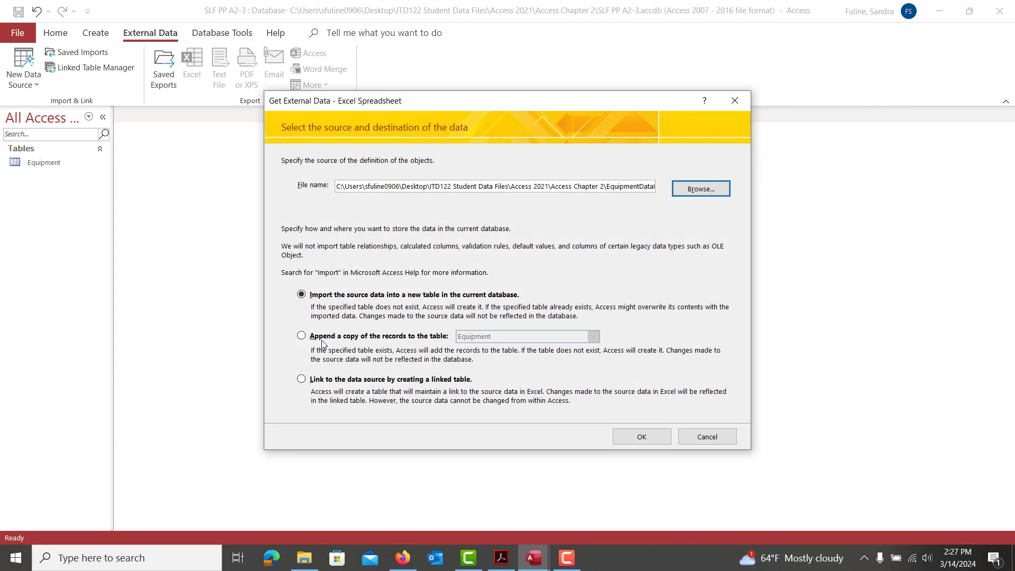
Append a copy of the spreadsheet records to the Equipment table and complete the Import Spreadsheet Wizard.
left_click(302, 337)
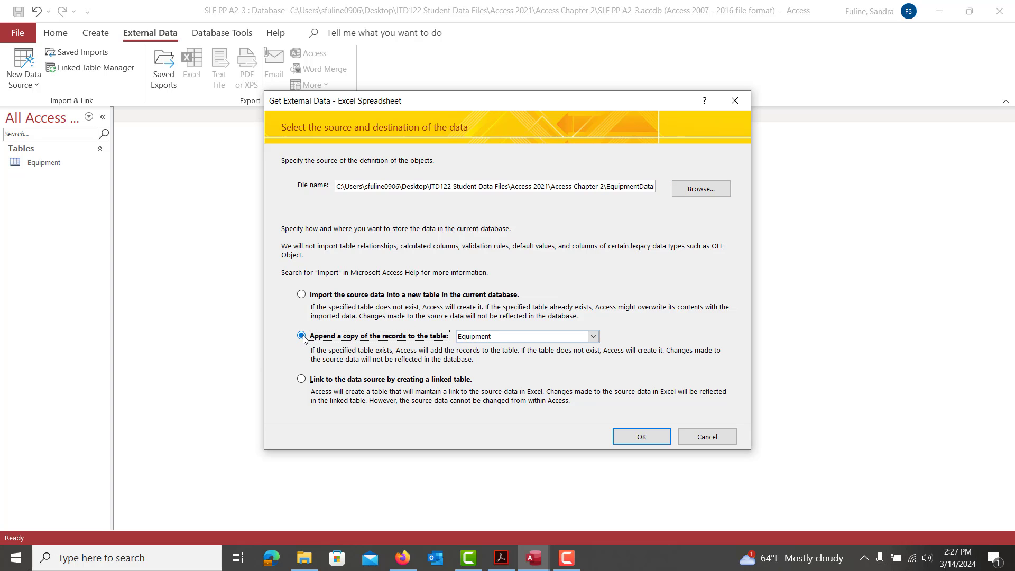
left_click(630, 435)
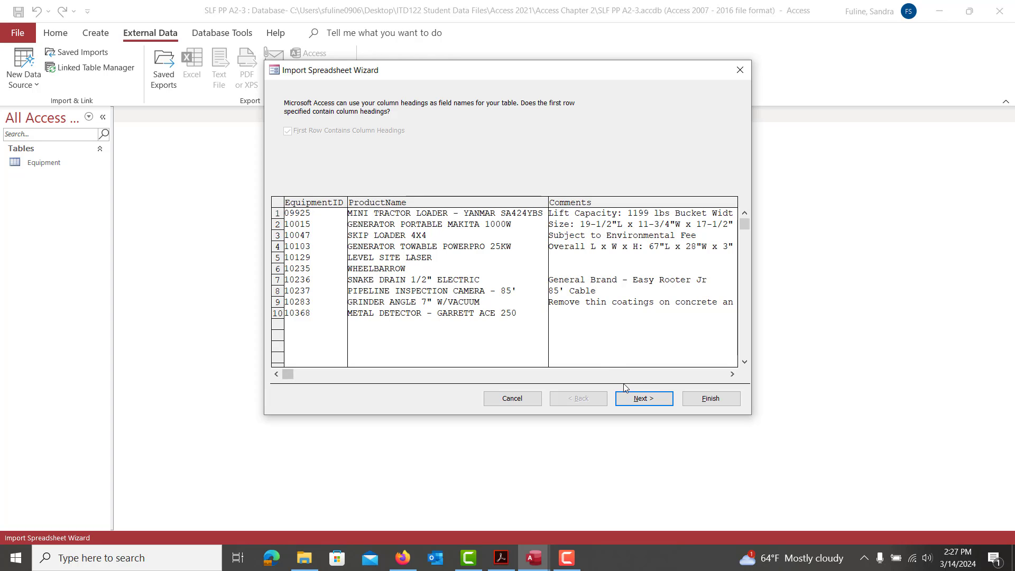
left_click(639, 398)
left_click(702, 399)
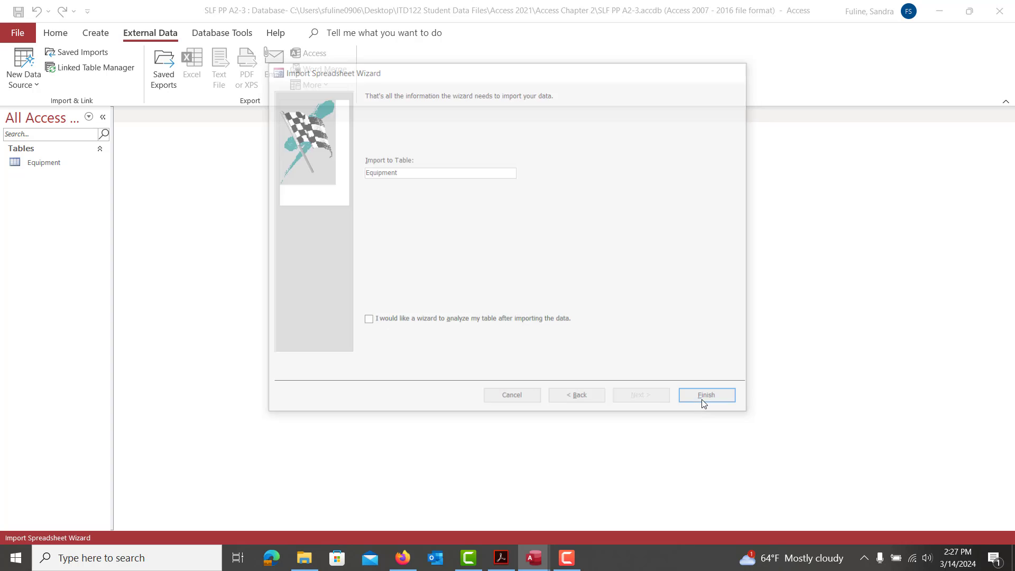
left_click(707, 455)
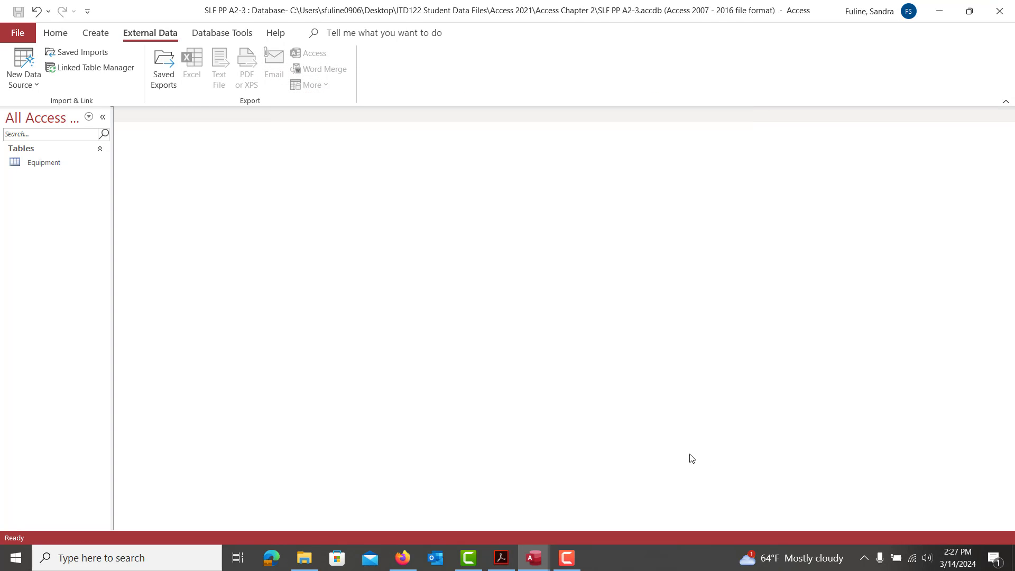
Open the Equipment table in Datasheet view and set its row height to 58.
double_click(60, 162)
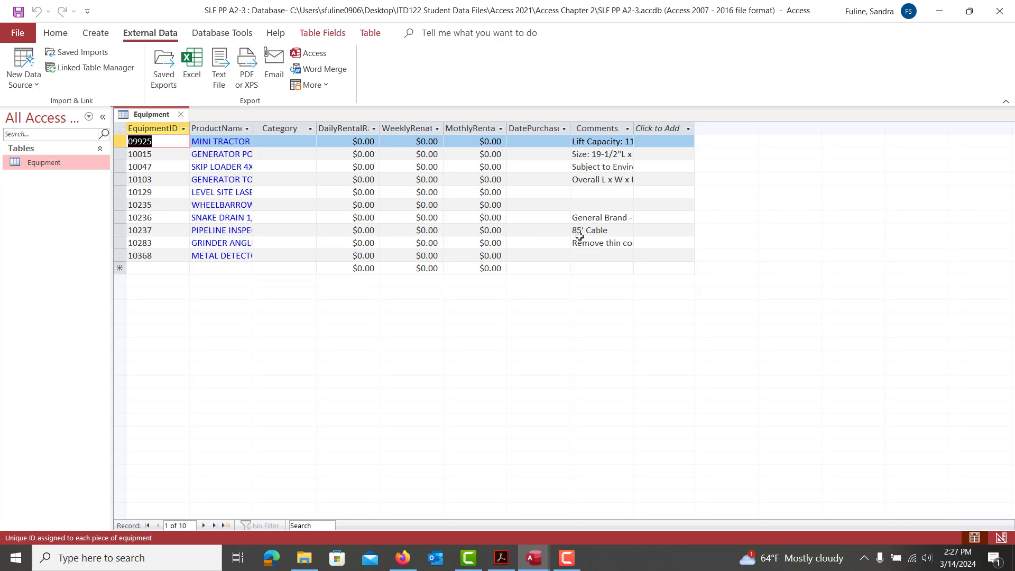
left_click(566, 558)
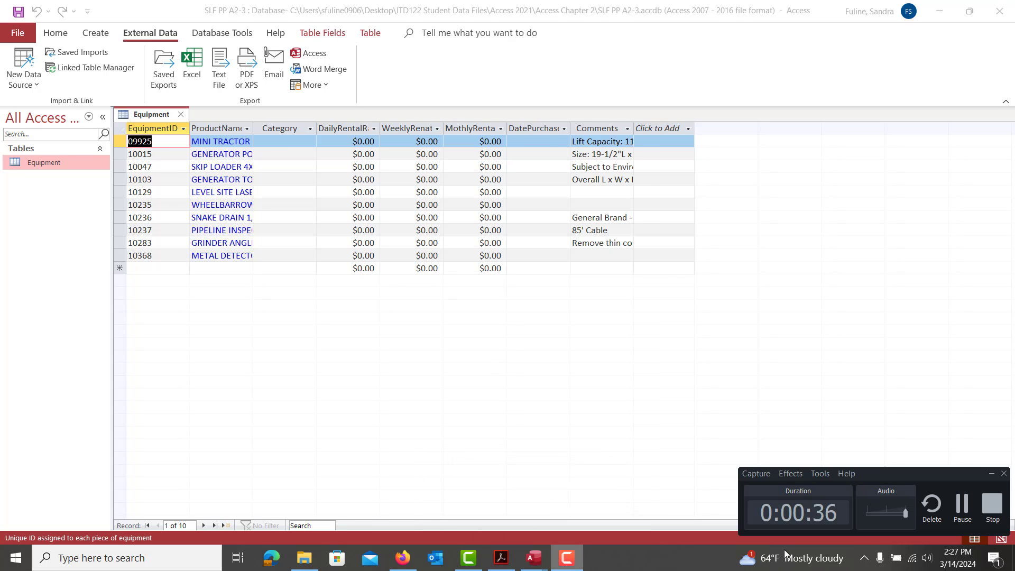
left_click(961, 515)
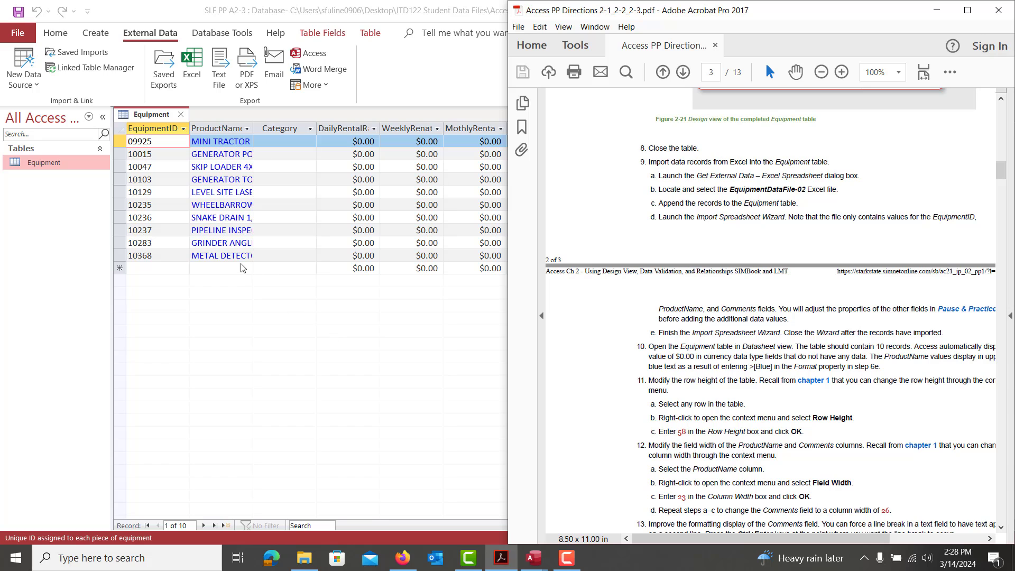
left_click(121, 168)
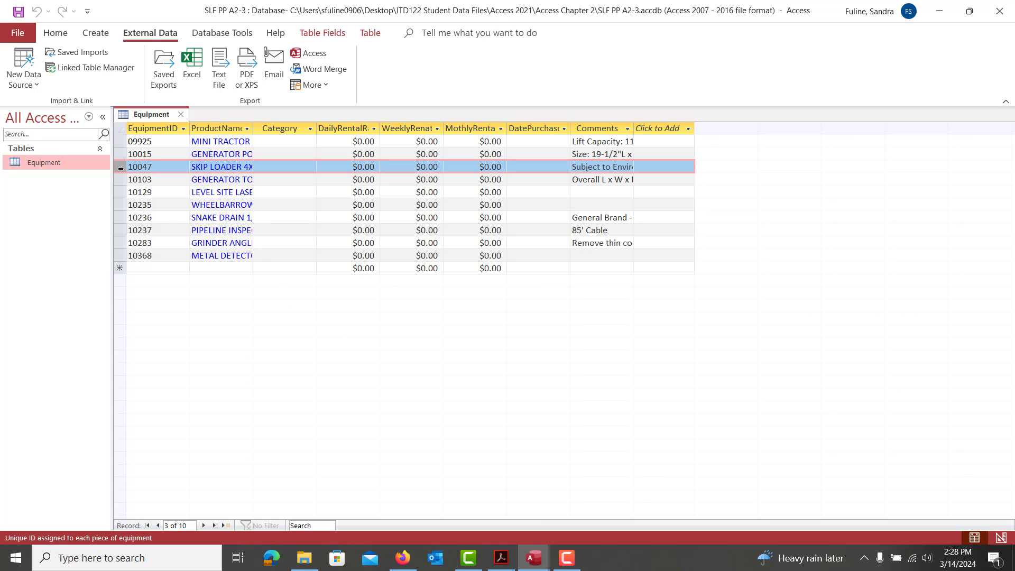
right_click(120, 168)
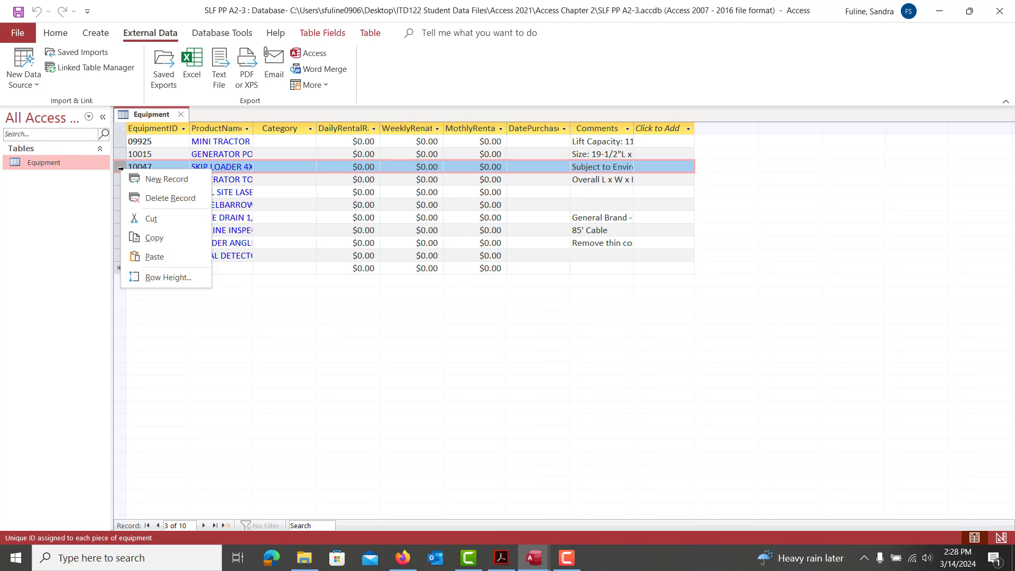
left_click(152, 285)
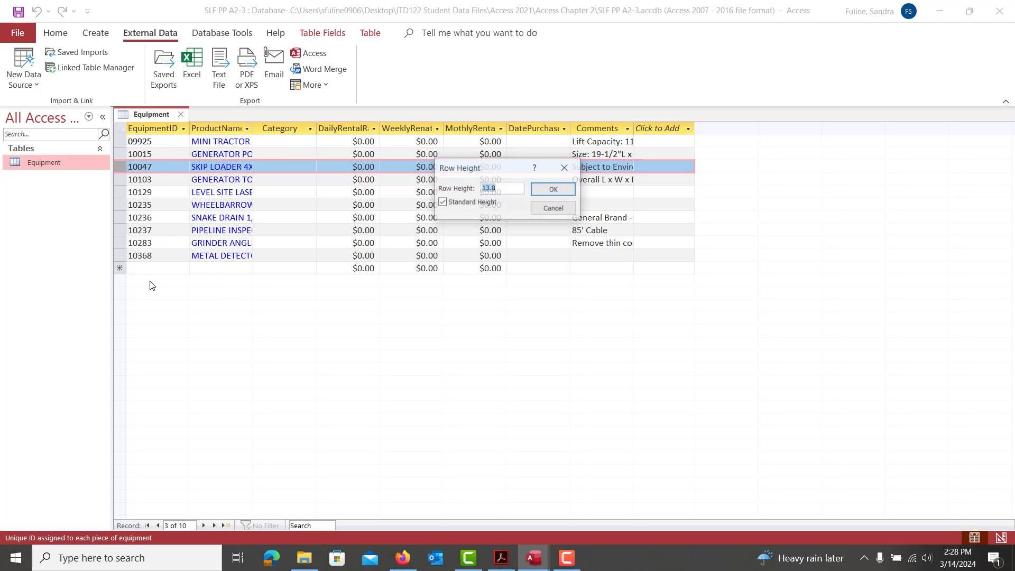
type("60")
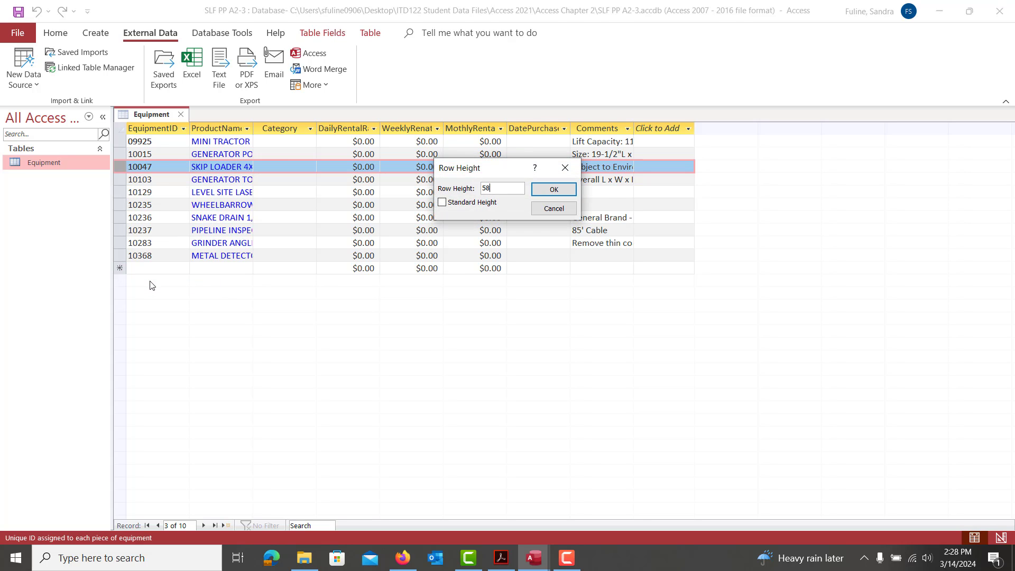
key("Return")
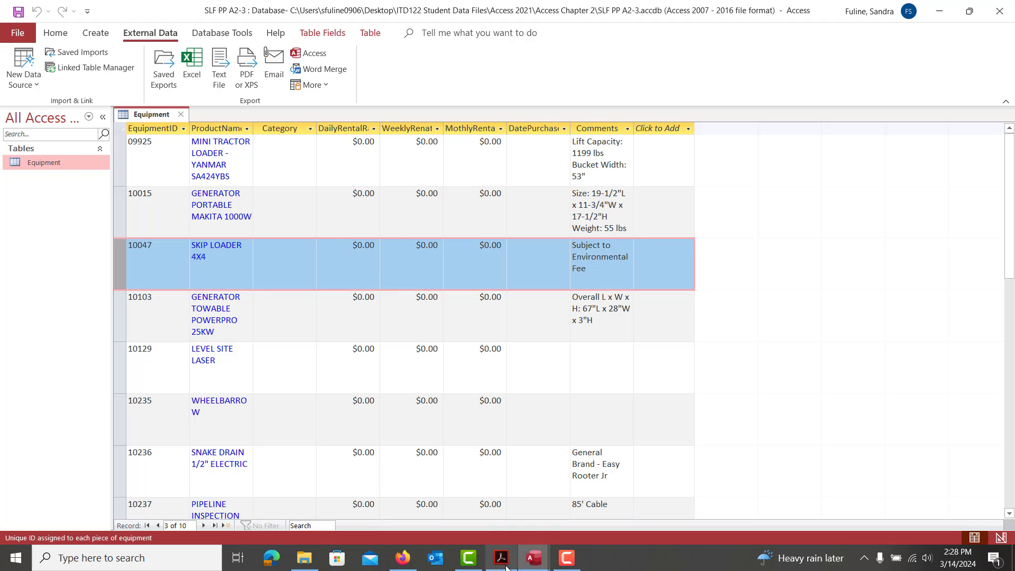
Auto-fit the widths of all columns from EquipmentID through Comments in the Equipment datasheet.
mouse_move(497, 560)
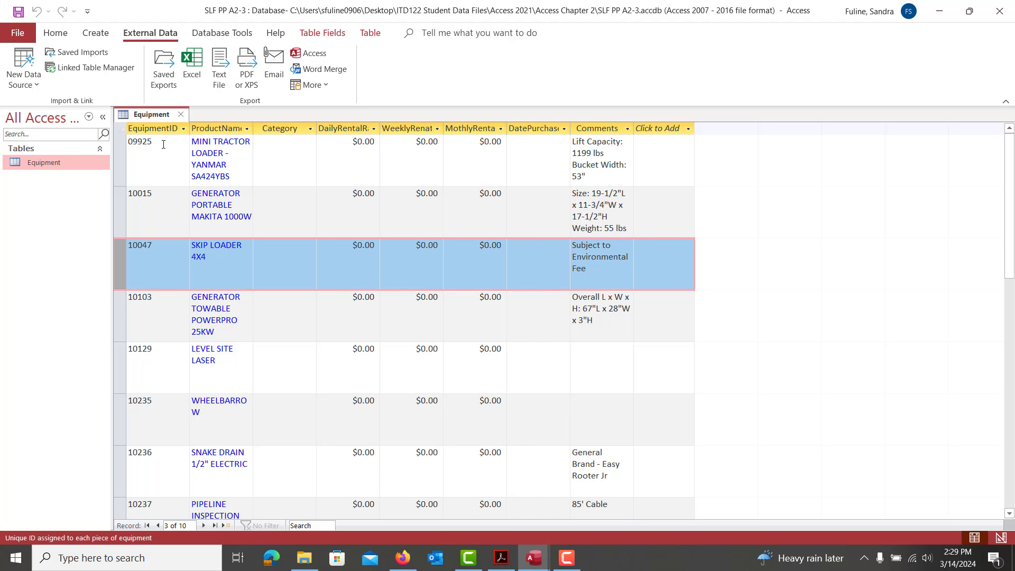
left_click_drag(156, 129, 592, 130)
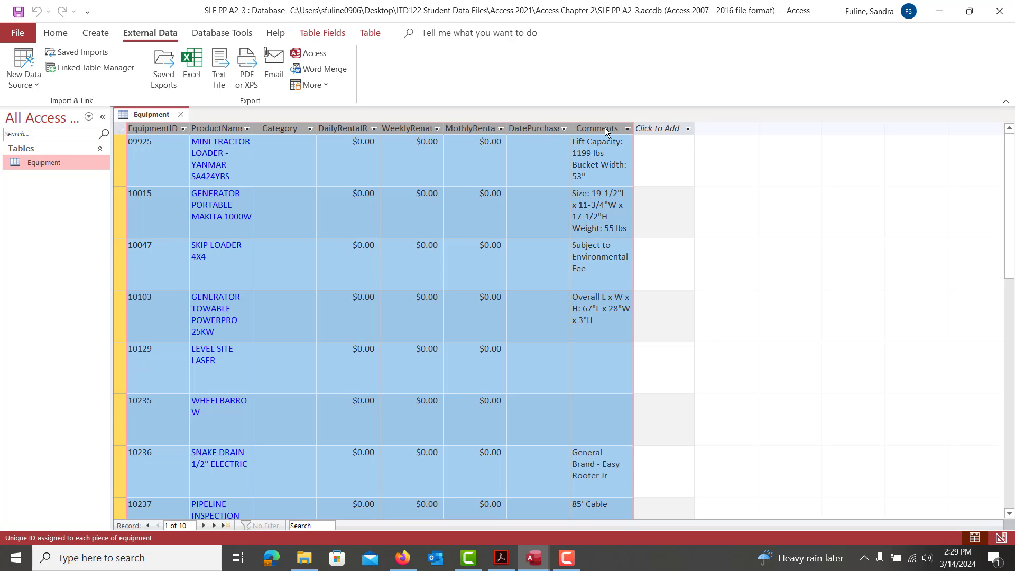
double_click(634, 129)
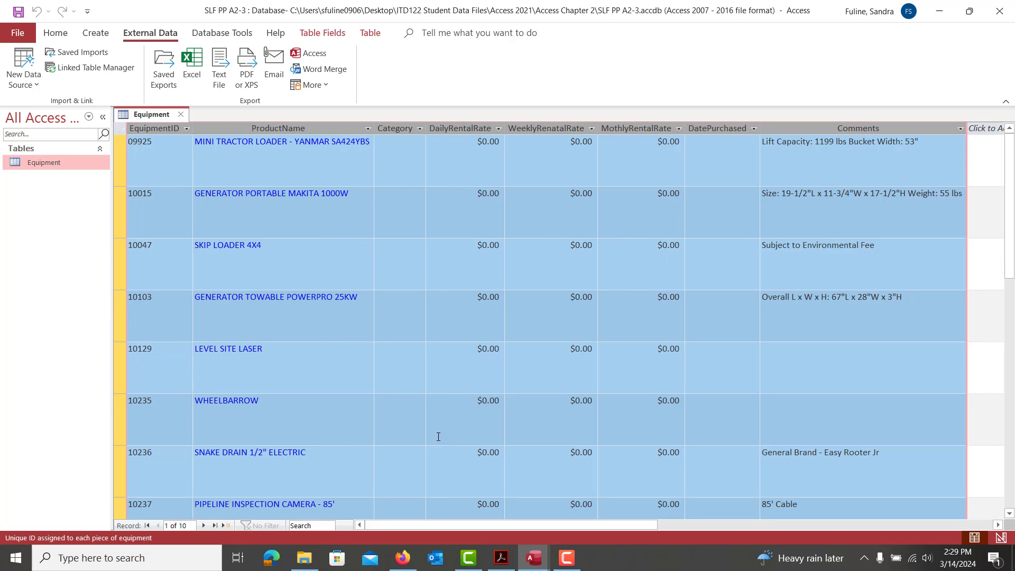
Read steps 11 to 15 of the PDF directions on column widths and Comments line breaks, and return to the Equipment datasheet.
left_click(501, 557)
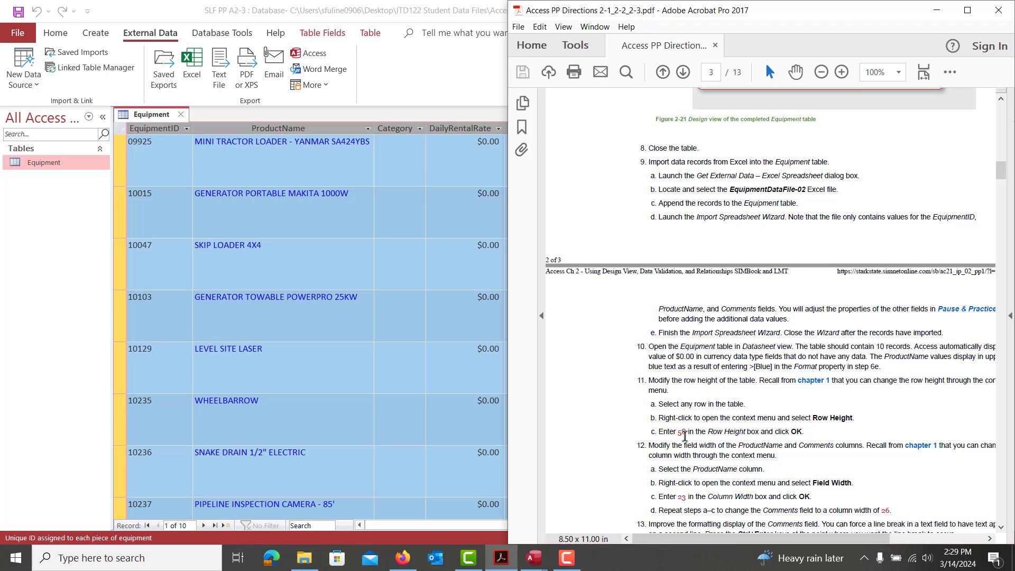
scroll(685, 436, "down", 1)
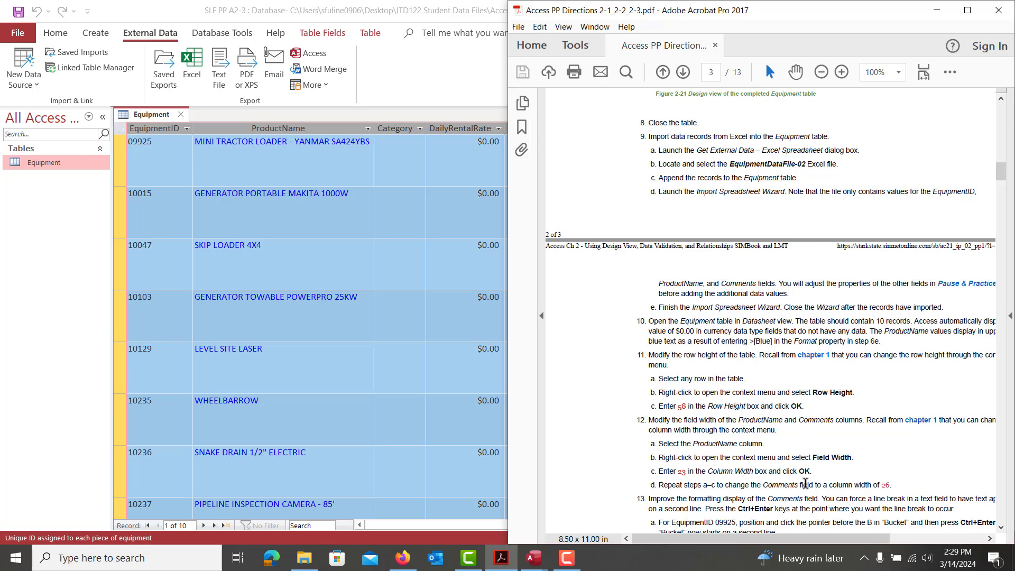
scroll(806, 484, "down", 1)
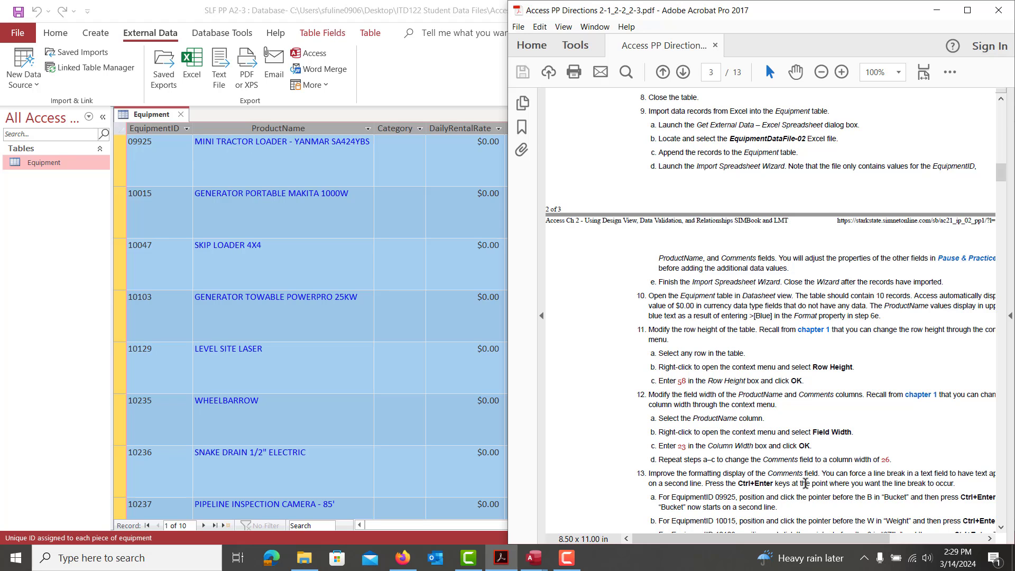
scroll(805, 484, "down", 1)
scroll(805, 484, "down", 4)
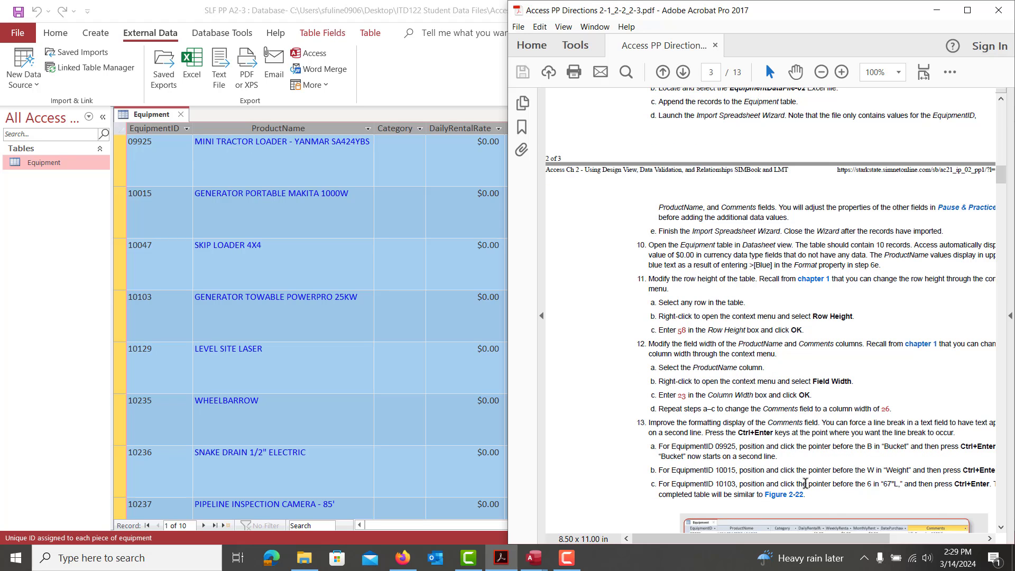
scroll(805, 483, "down", 4)
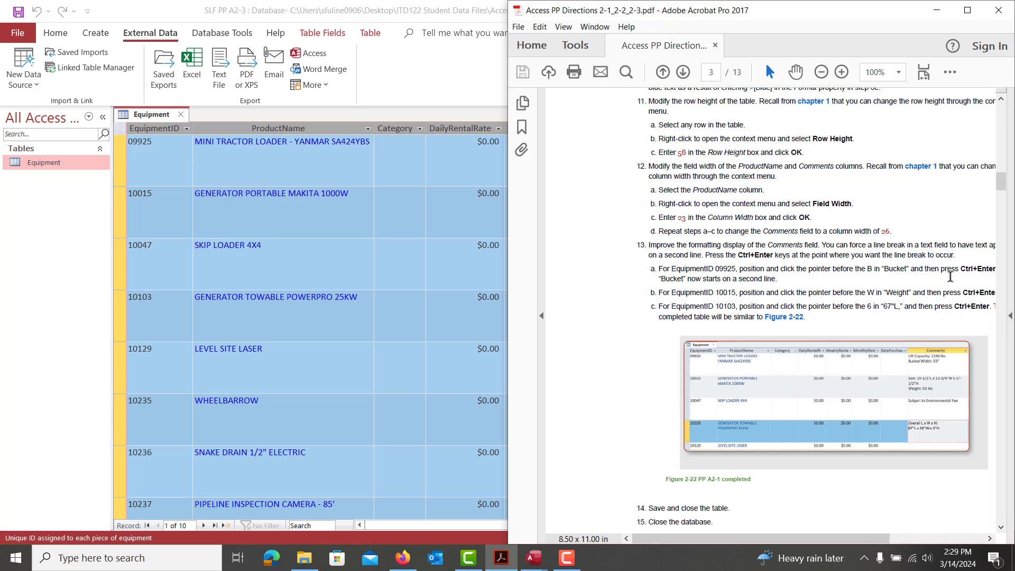
left_click(411, 202)
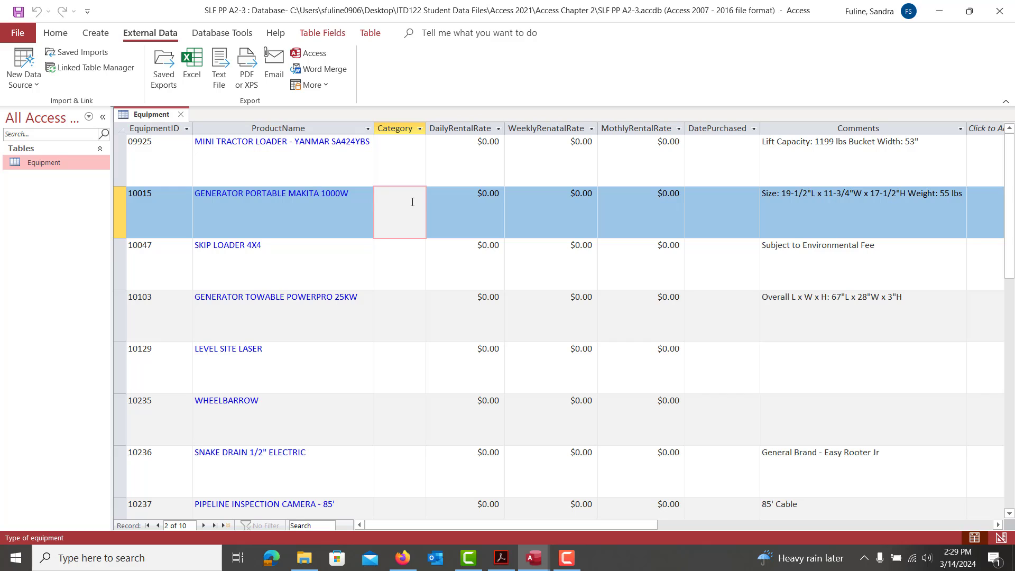
Insert a line break before "Bucket" in the Comments field of EquipmentID 09925, and return to the PDF directions.
left_click(851, 140)
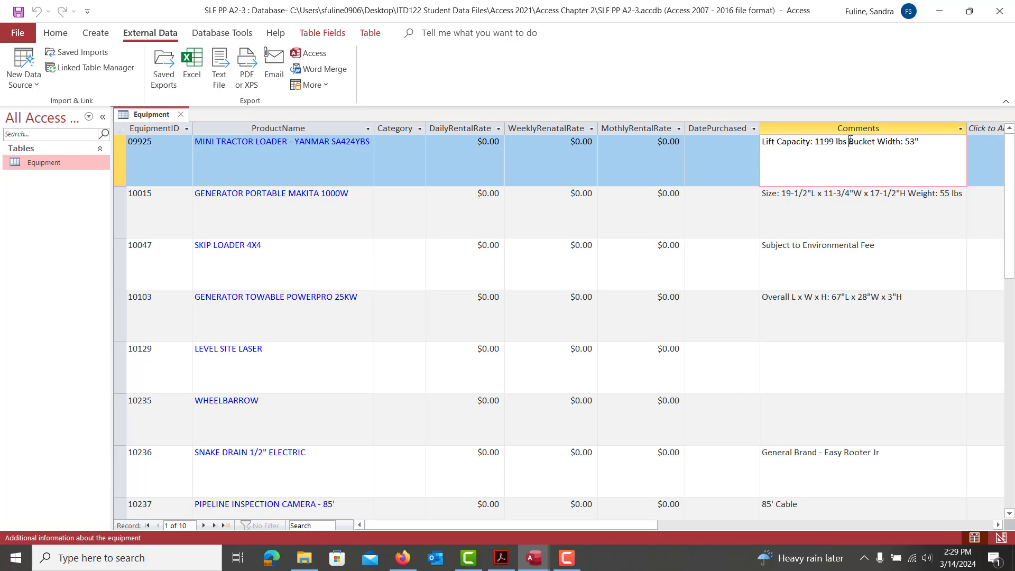
key("ctrl+Return")
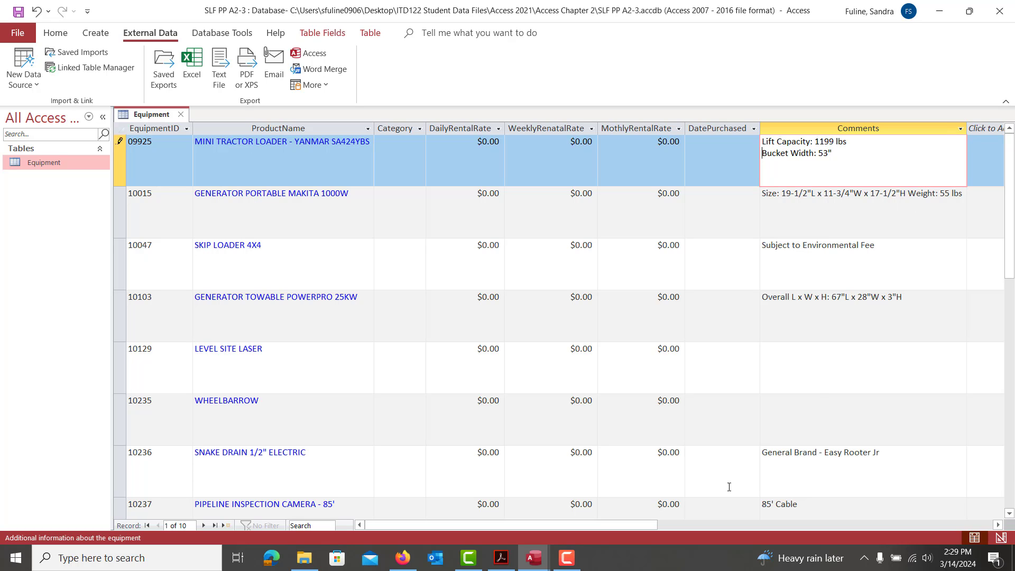
left_click(507, 557)
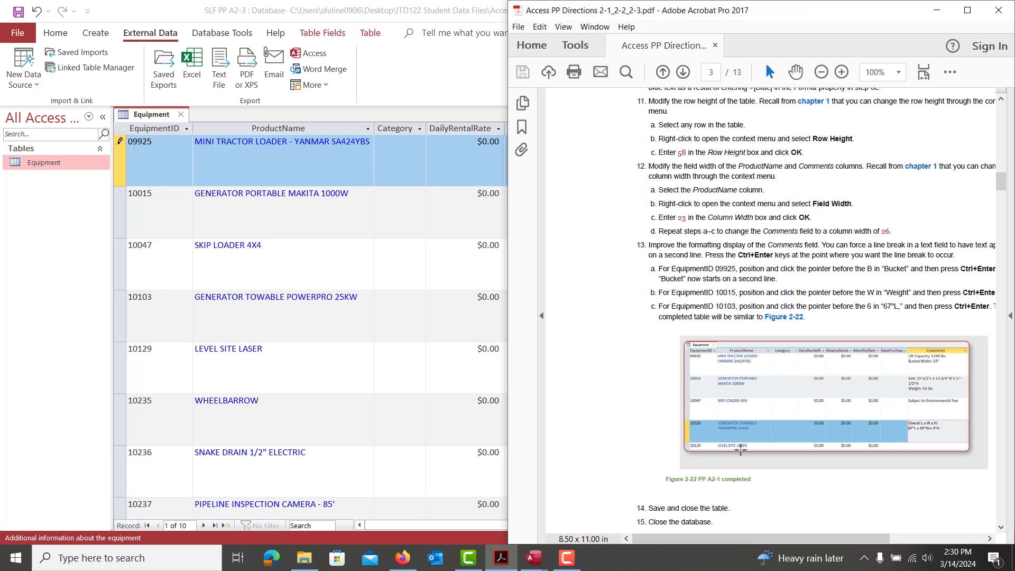
Switch to Access and insert a line break before "Weight" in the Comments field of EquipmentID 10015.
left_click(387, 370)
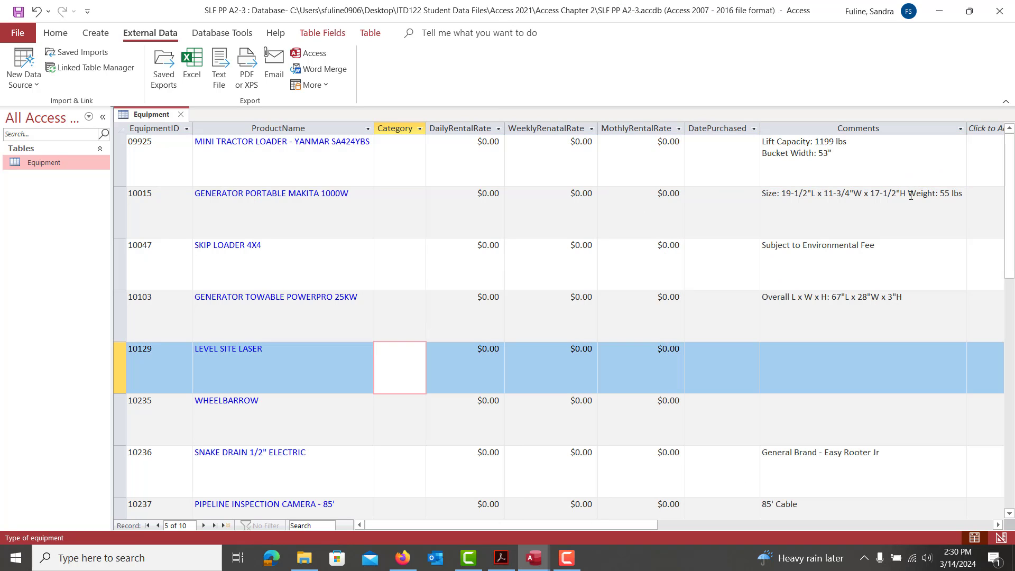
left_click(910, 194)
key("ctrl+Return")
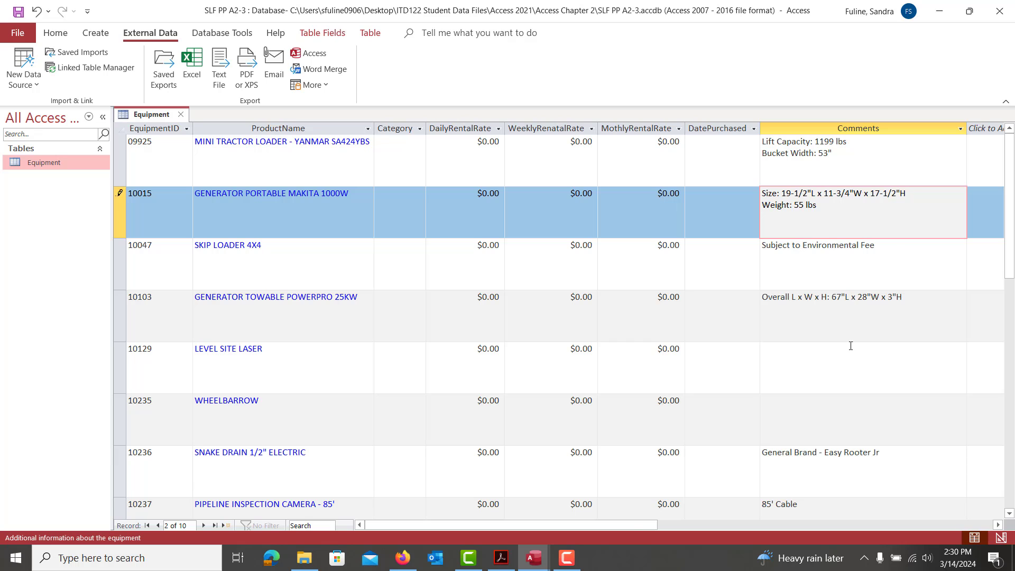
Check the PDF directions for the third line break and insert it before "67"L" in the Comments field of EquipmentID 10103.
left_click(501, 558)
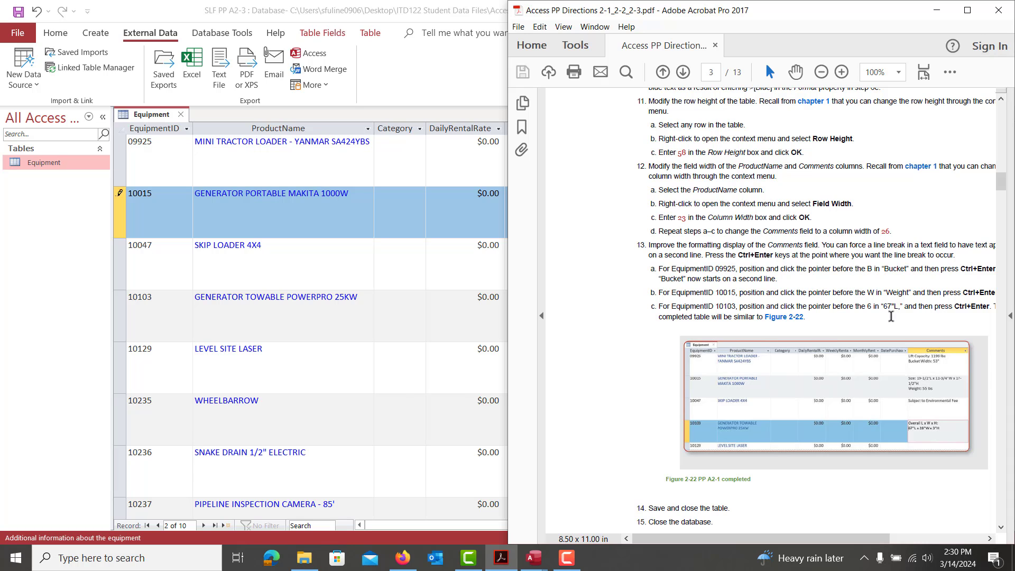
left_click(384, 349)
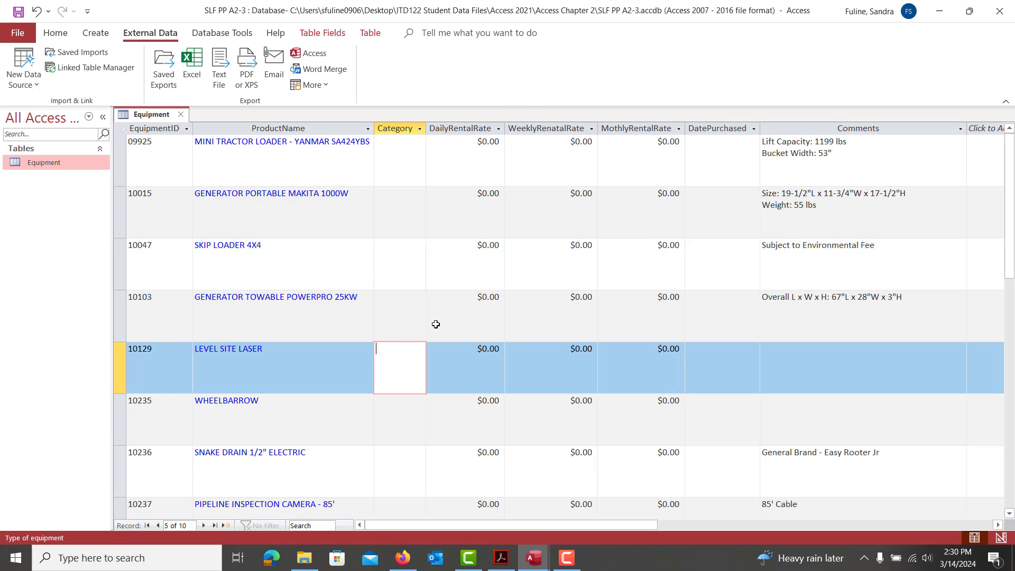
left_click(833, 299)
key("ctrl+Return")
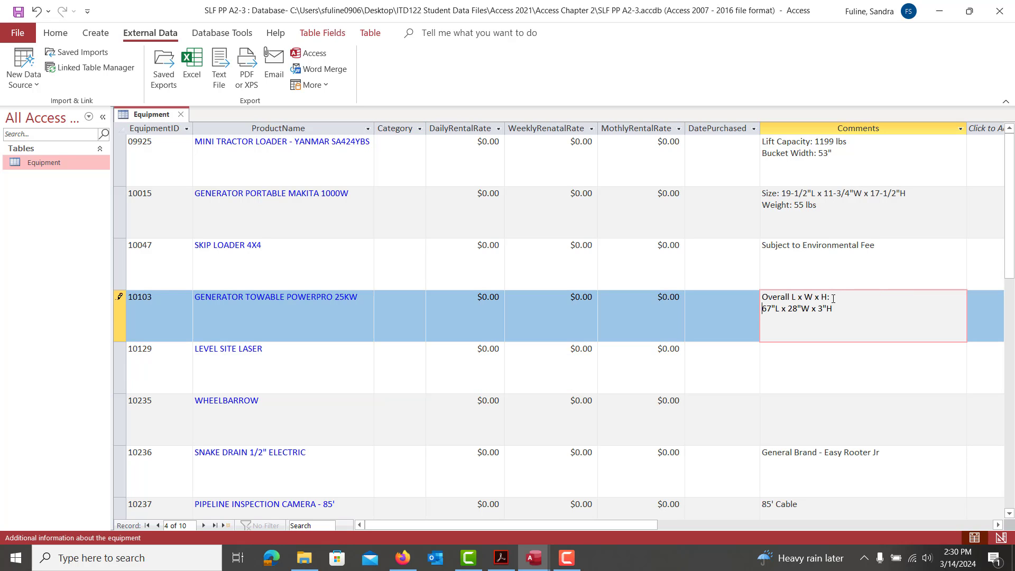
Read on in the PDF directions past Figure 2-22 to the opening steps of the second Pause & Practice.
left_click(502, 558)
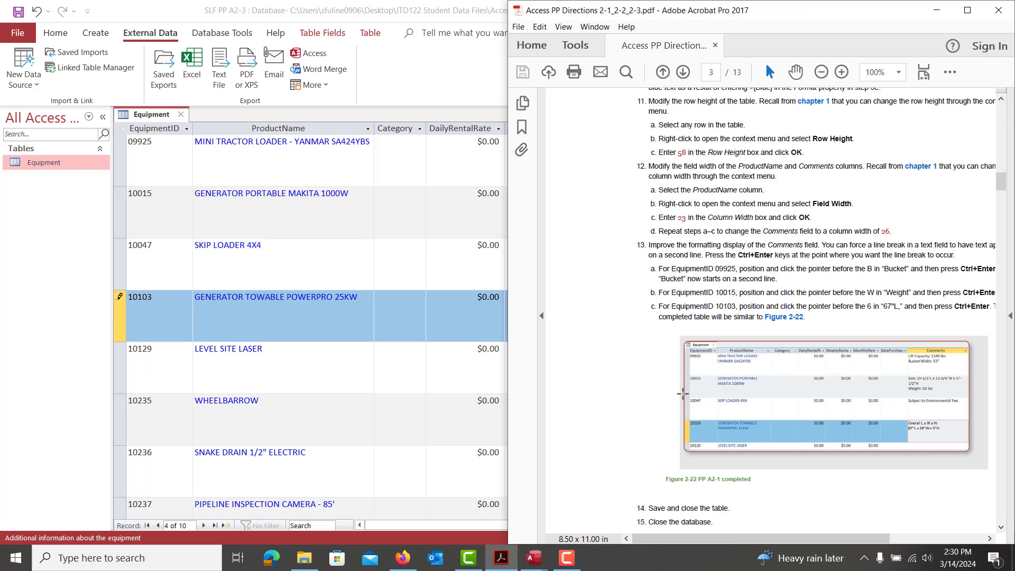
scroll(709, 380, "down", 3)
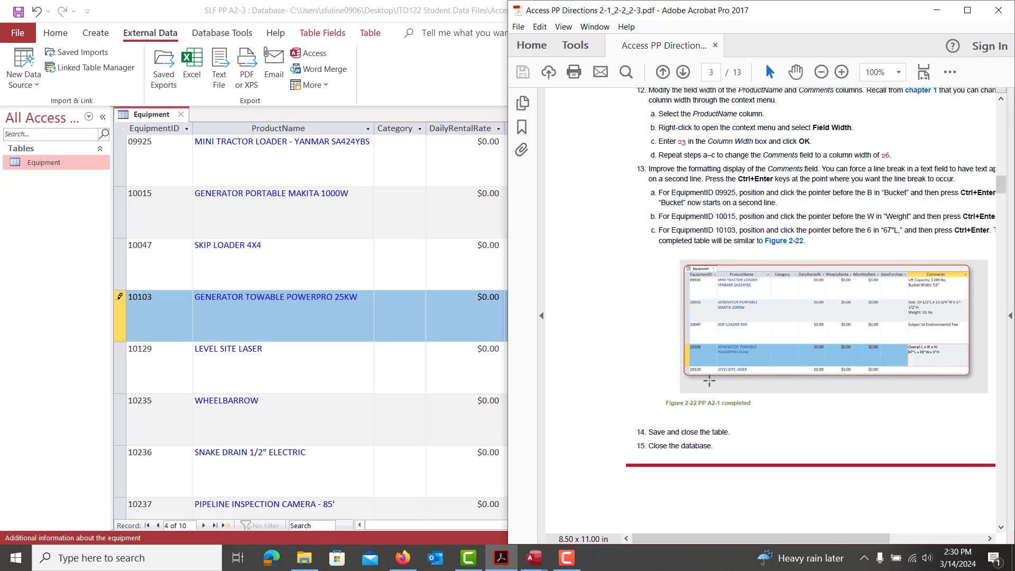
scroll(709, 380, "down", 15)
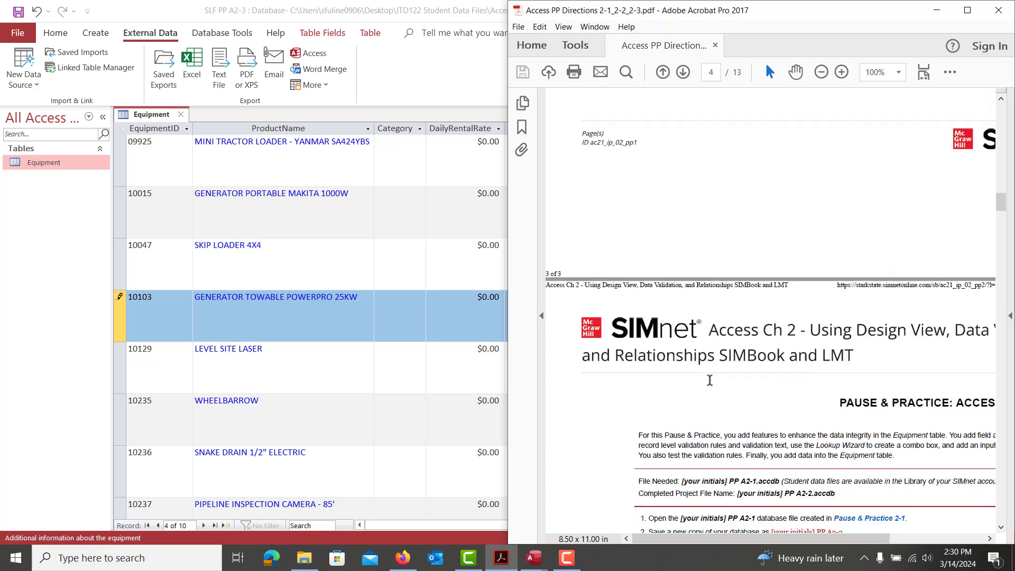
scroll(709, 379, "down", 4)
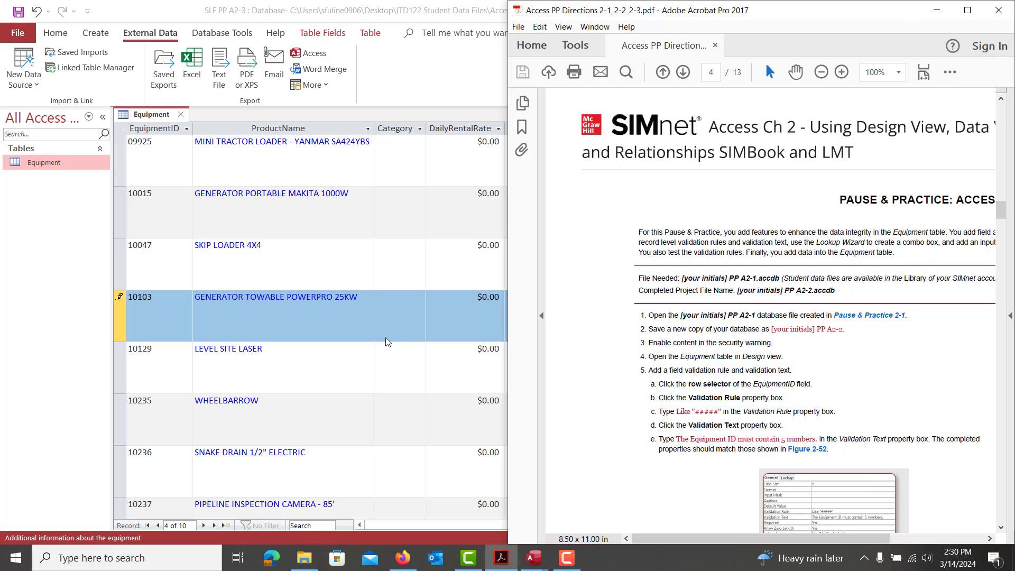
Return to Access, auto-fit the width of the Comments column in the Equipment datasheet, and dismiss the new-field data type list.
left_click(385, 340)
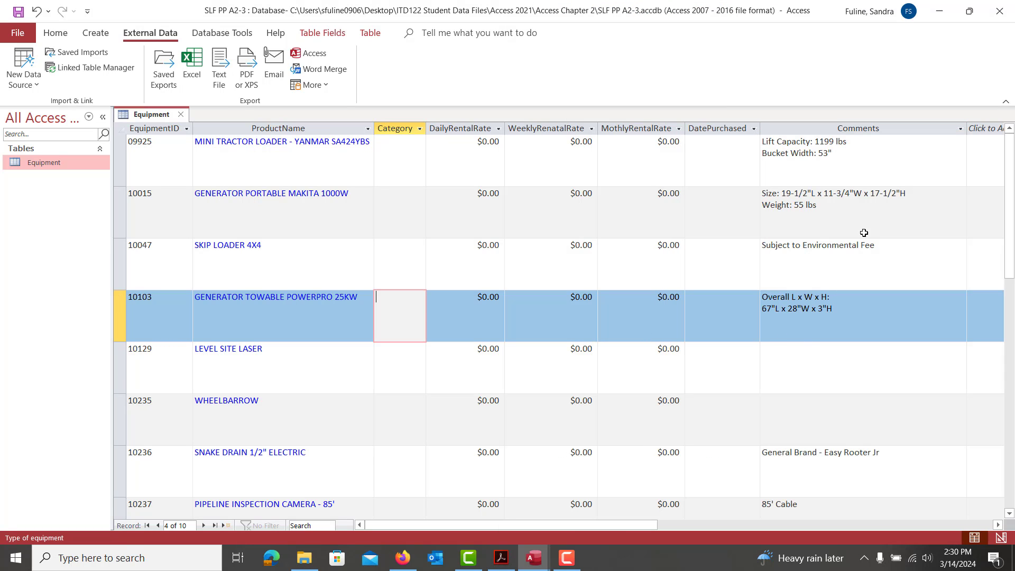
left_click(929, 133)
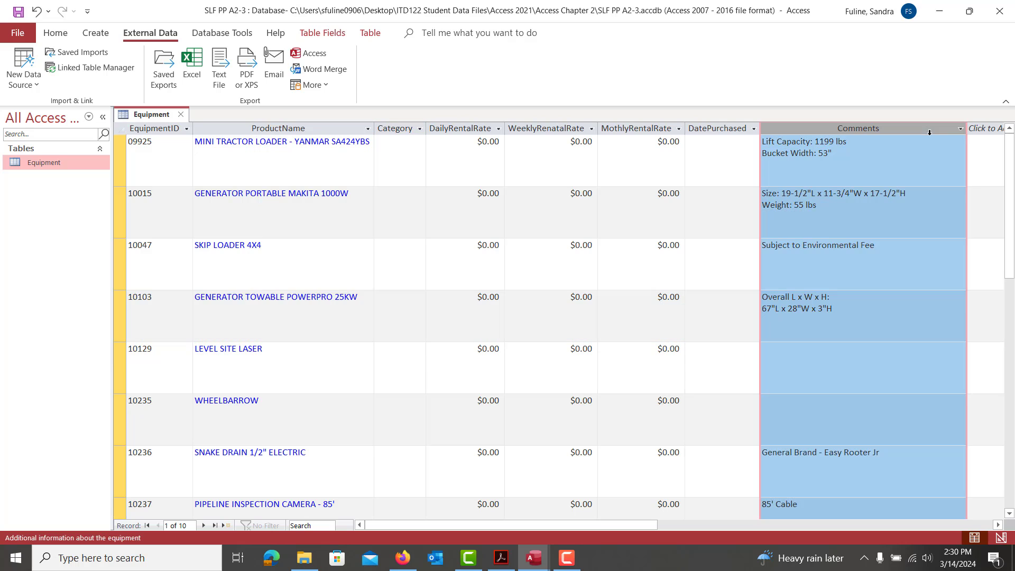
double_click(967, 128)
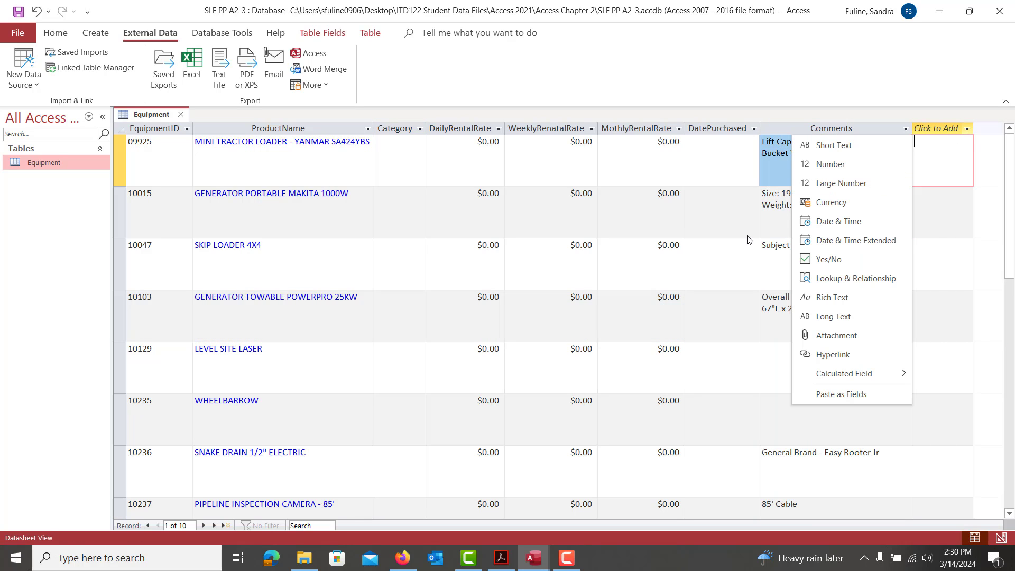
left_click(719, 226)
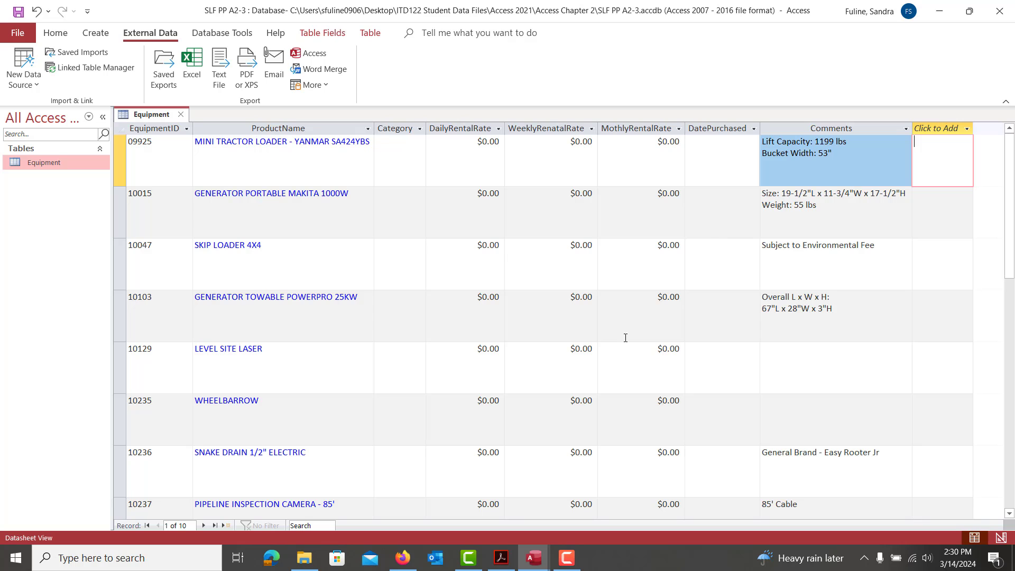
Read step 5 of the PDF directions on the field validation rule, and open the Equipment table in Design view in Access.
left_click(501, 558)
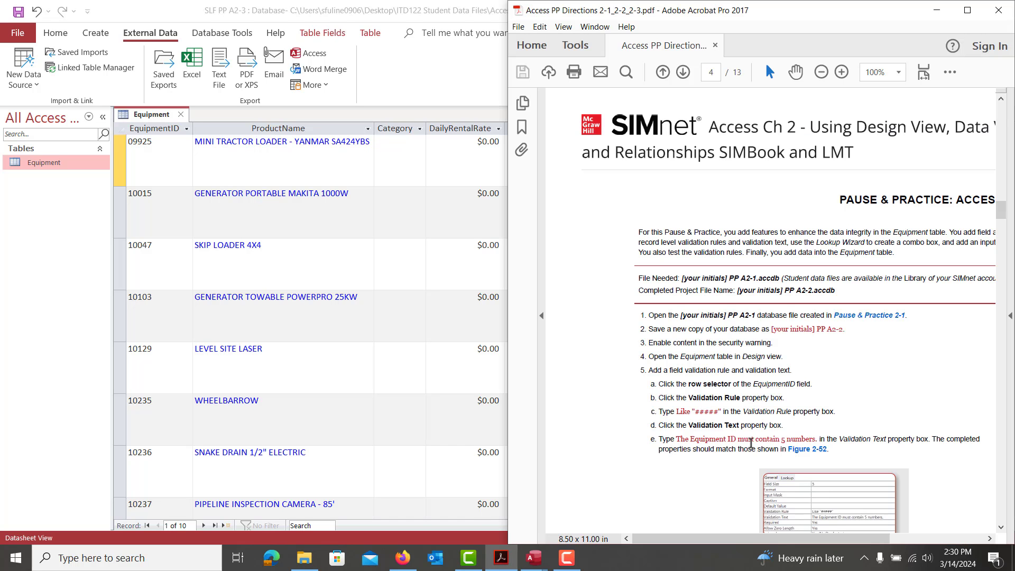
scroll(750, 443, "down", 7)
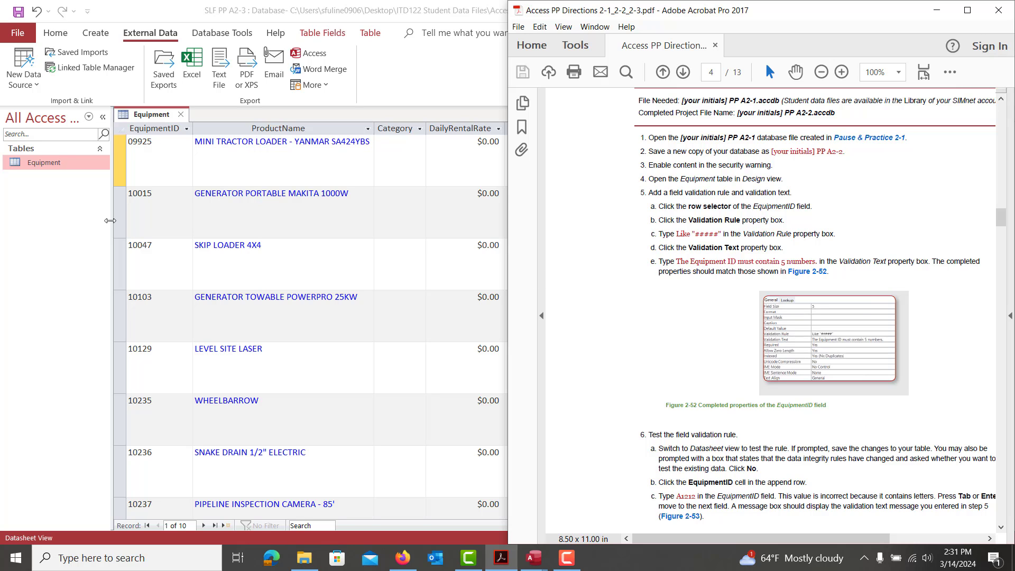
left_click(60, 36)
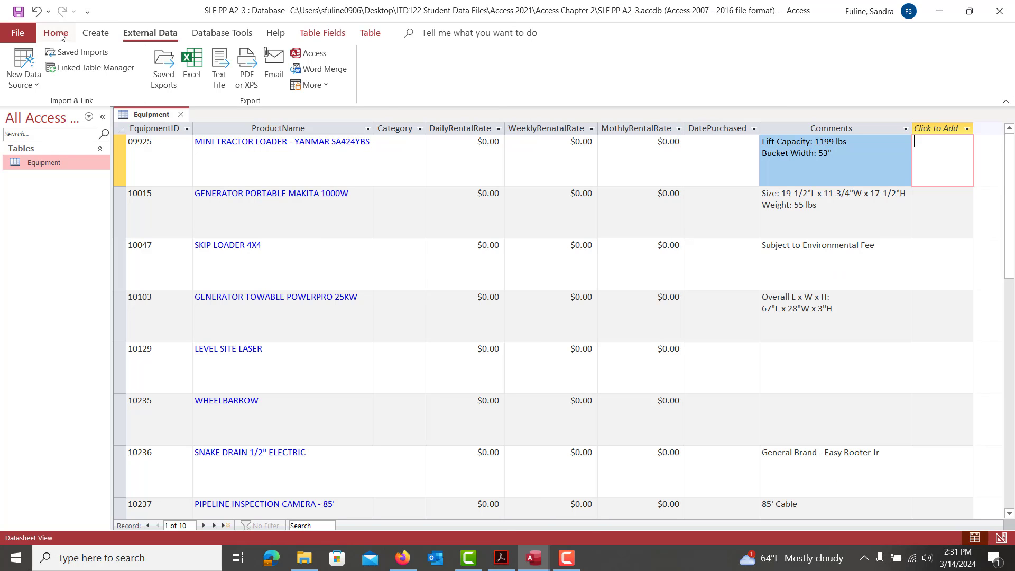
left_click(61, 36)
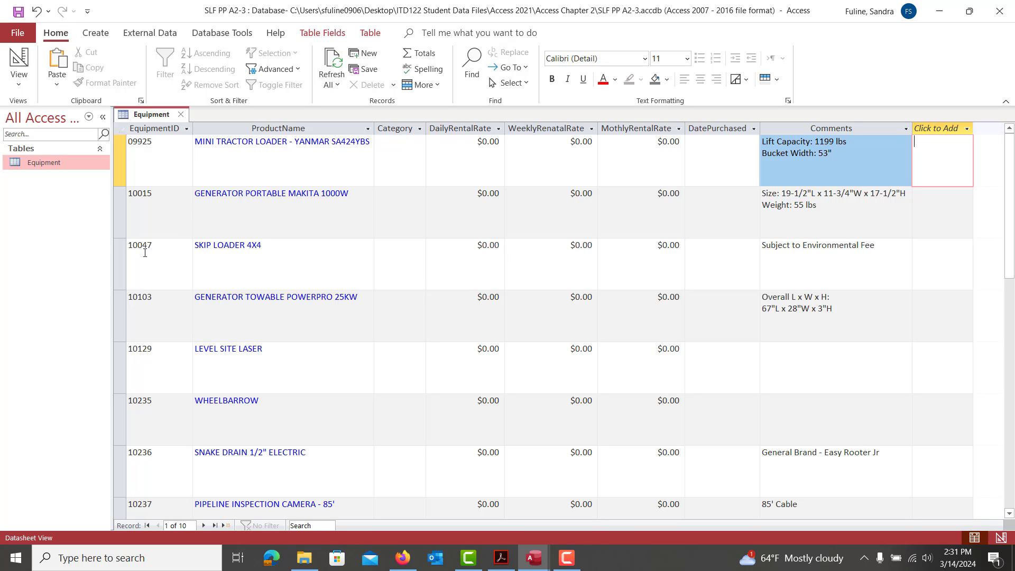
left_click(11, 54)
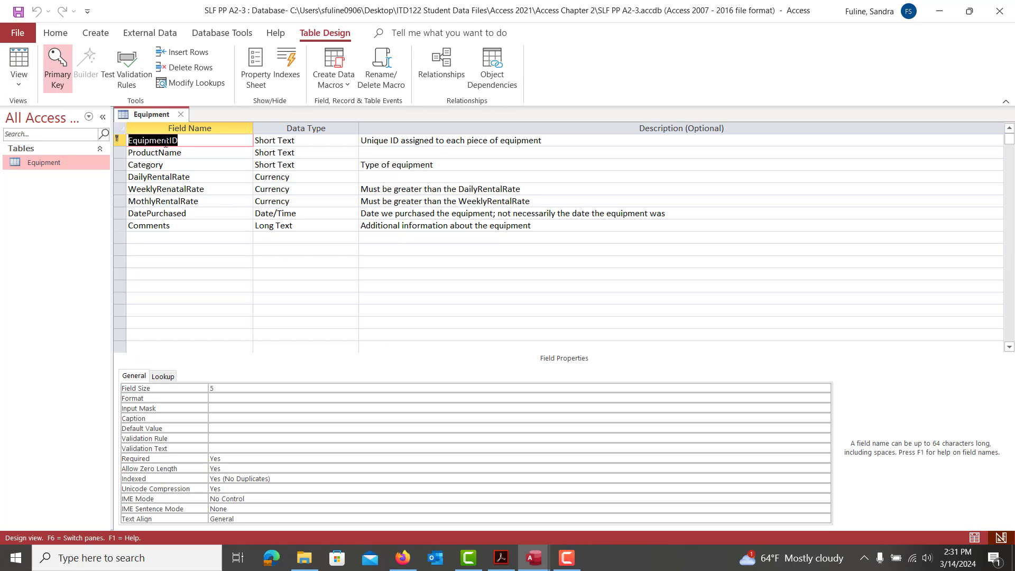
Set EquipmentID's Validation Rule to Like "#####" and its Validation Text to "The Equipment ID must contain 5 numbers", copied from the PDF directions.
left_click(217, 439)
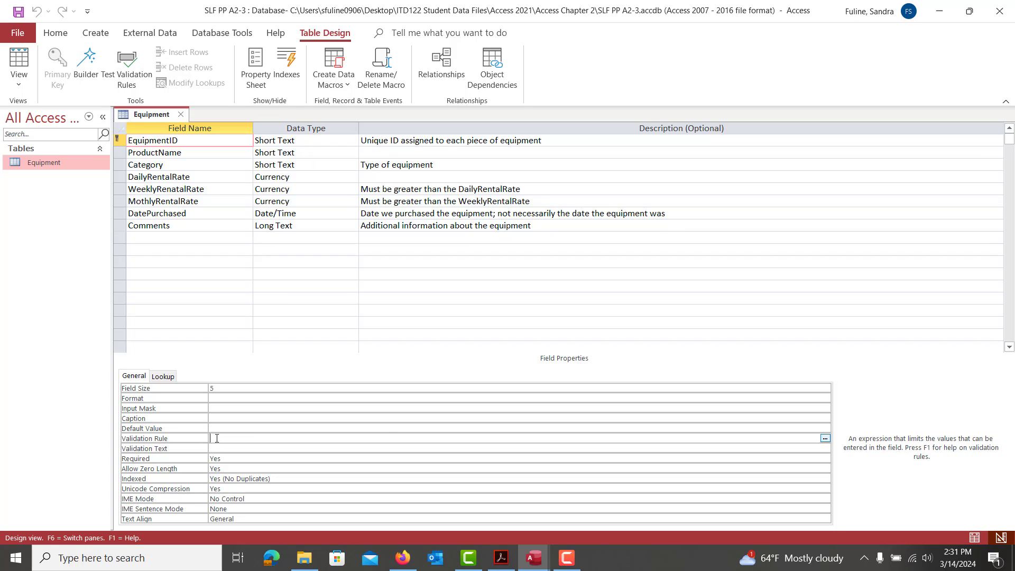
type("Like \"#####\"")
left_click(223, 447)
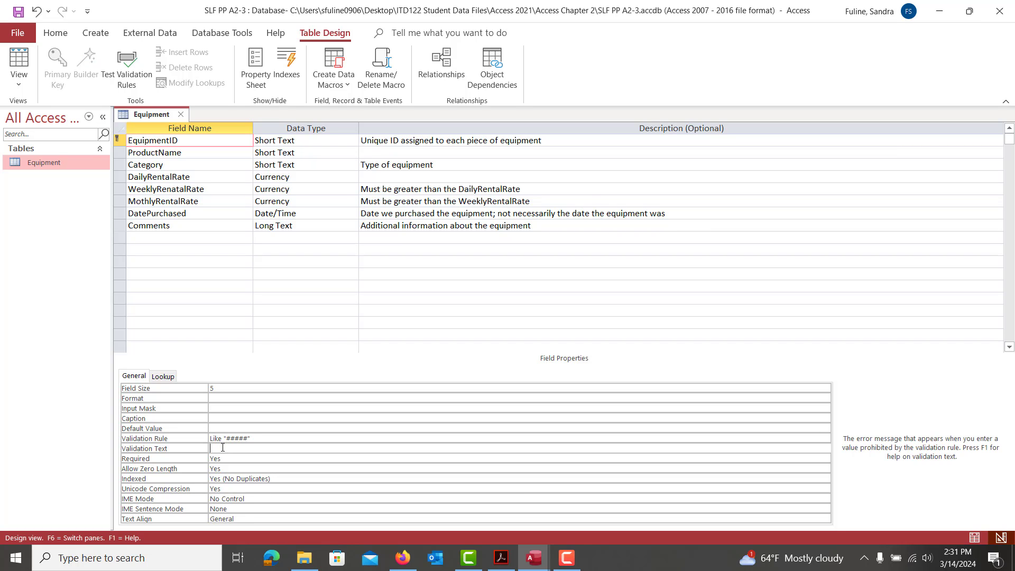
left_click(501, 558)
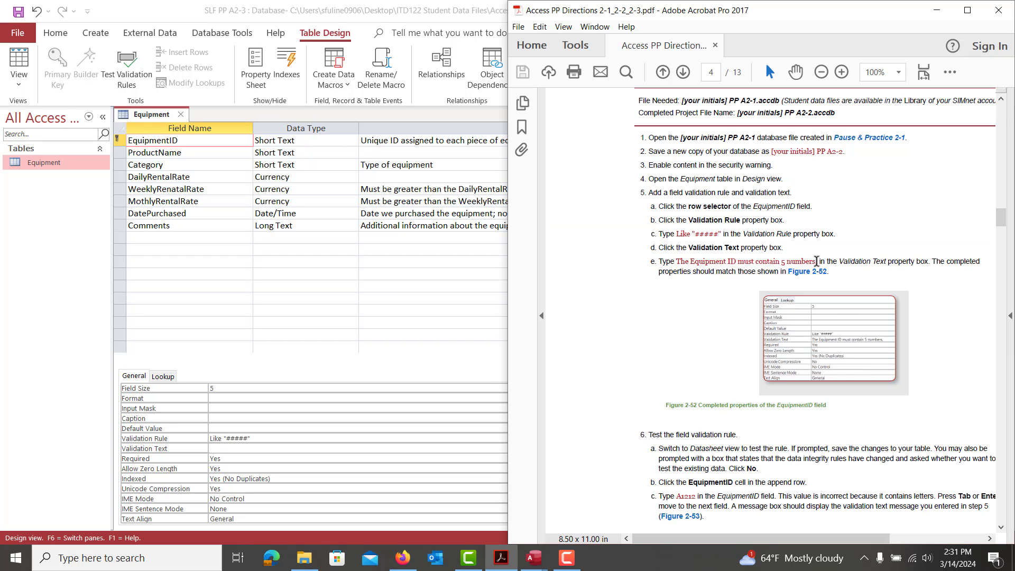
left_click_drag(817, 261, 682, 258)
key("ctrl+c")
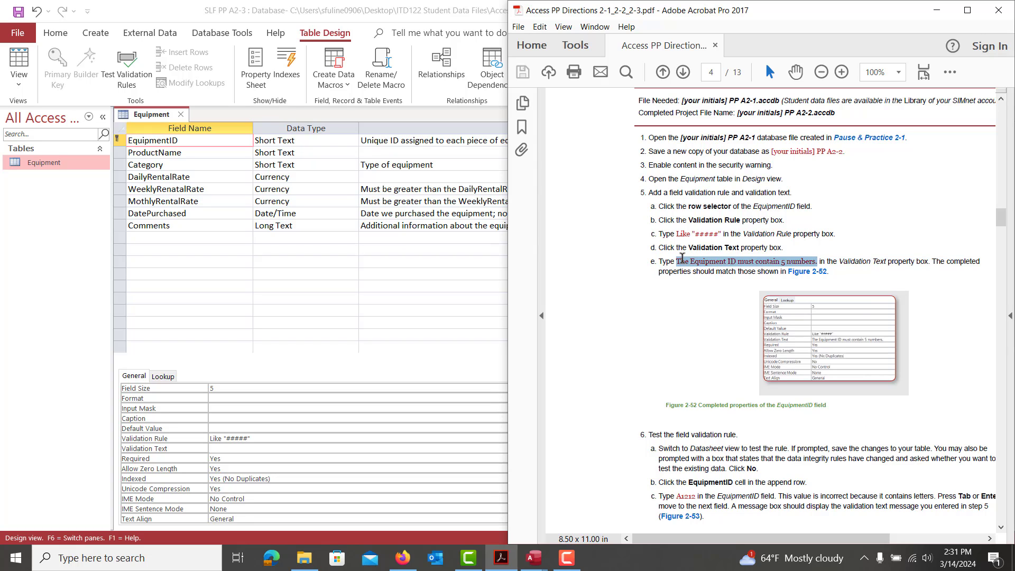
left_click(217, 448)
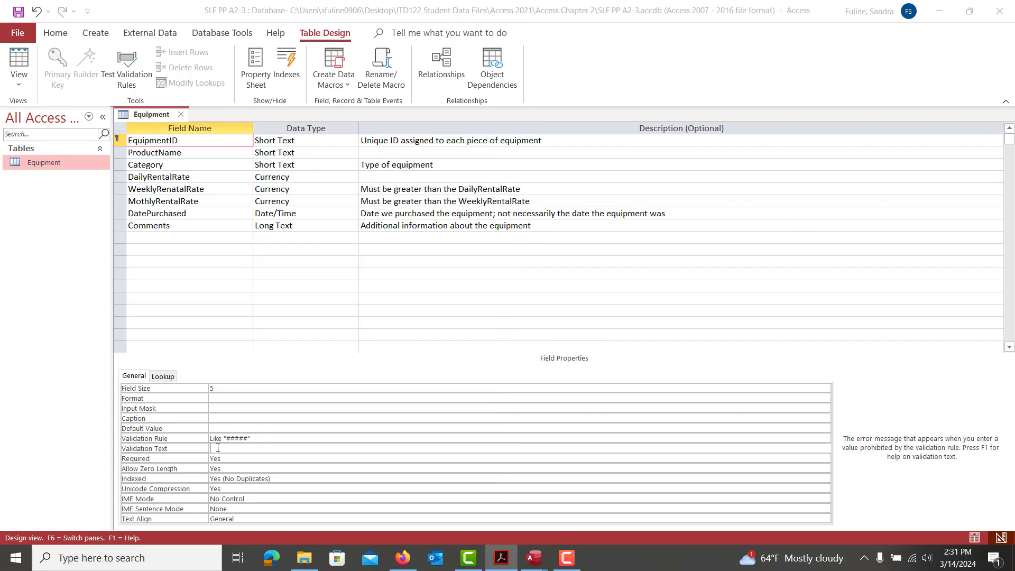
key("ctrl+v")
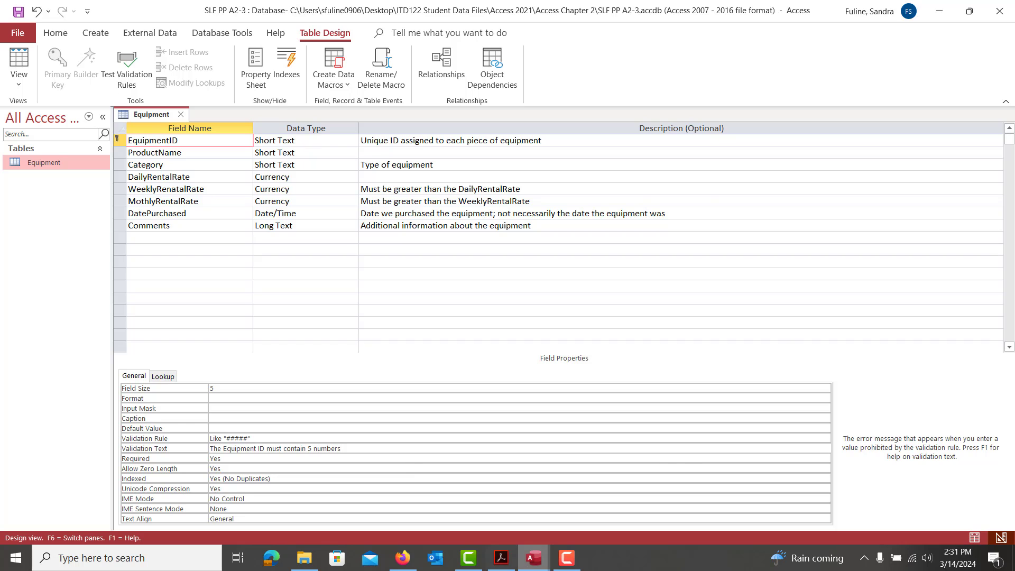
After reading step 6 of the PDF directions, save the Equipment table with existing data tested against the new rules, and switch to Datasheet view.
left_click(501, 557)
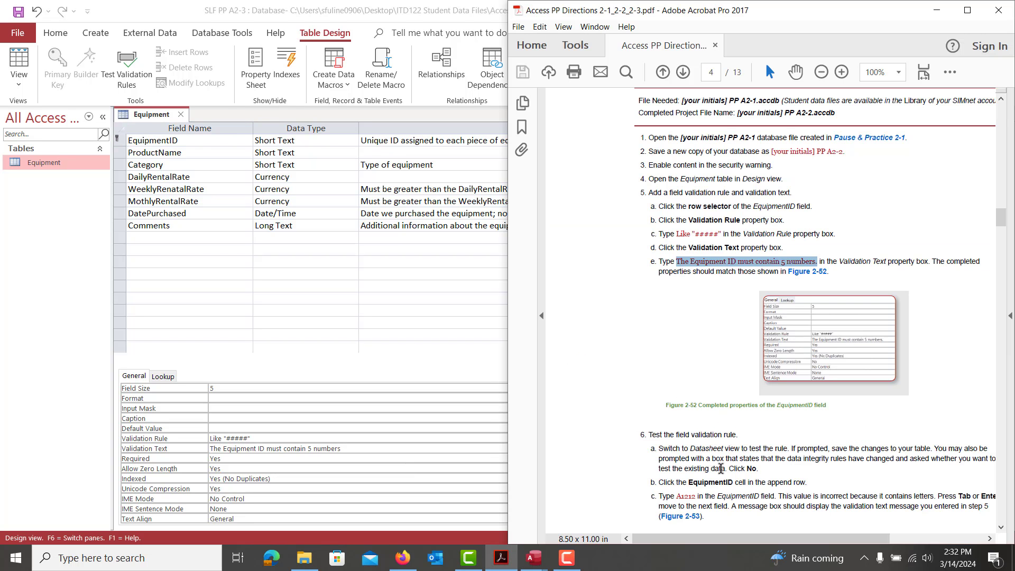
scroll(721, 469, "down", 10)
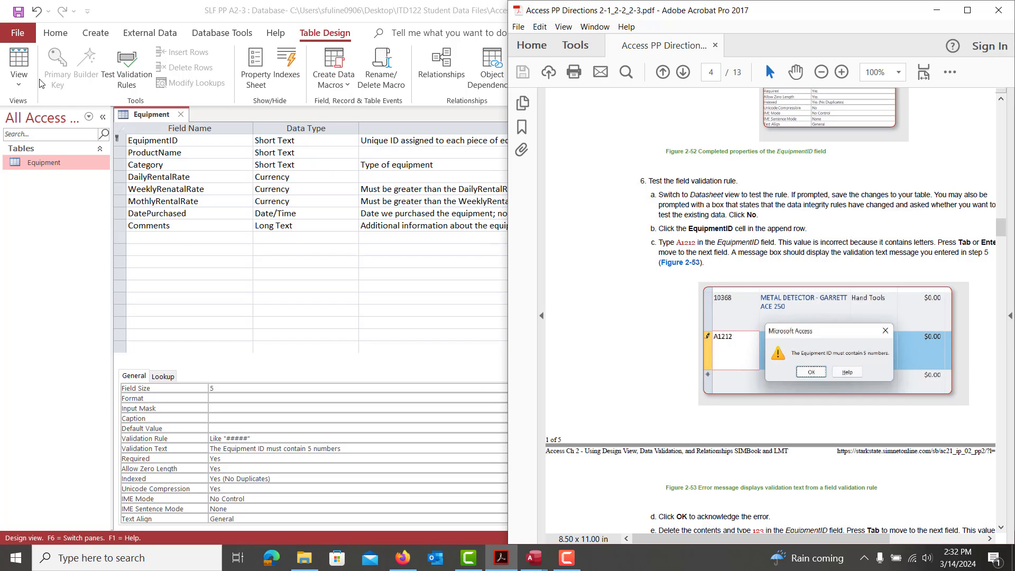
left_click(18, 12)
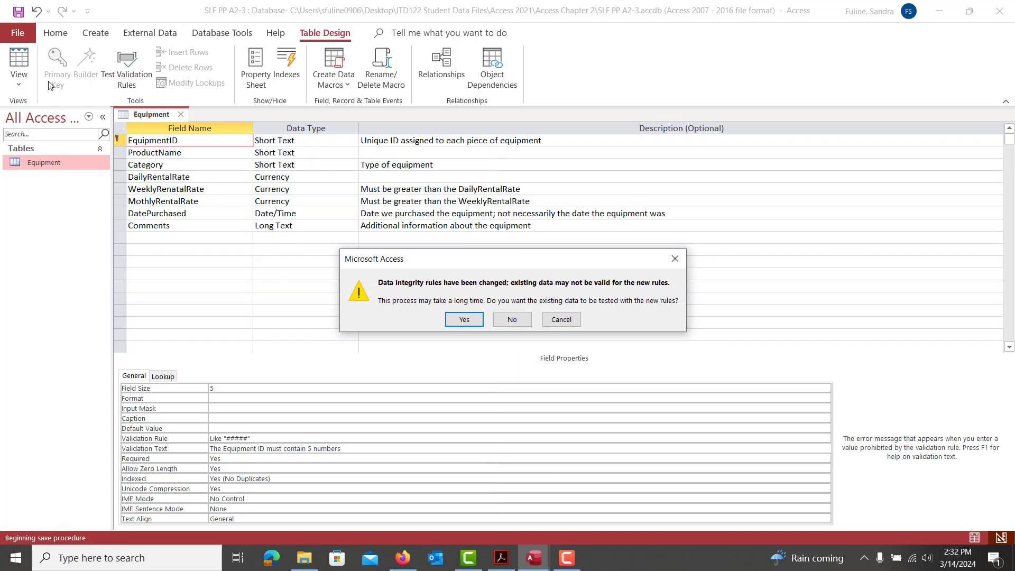
left_click(463, 320)
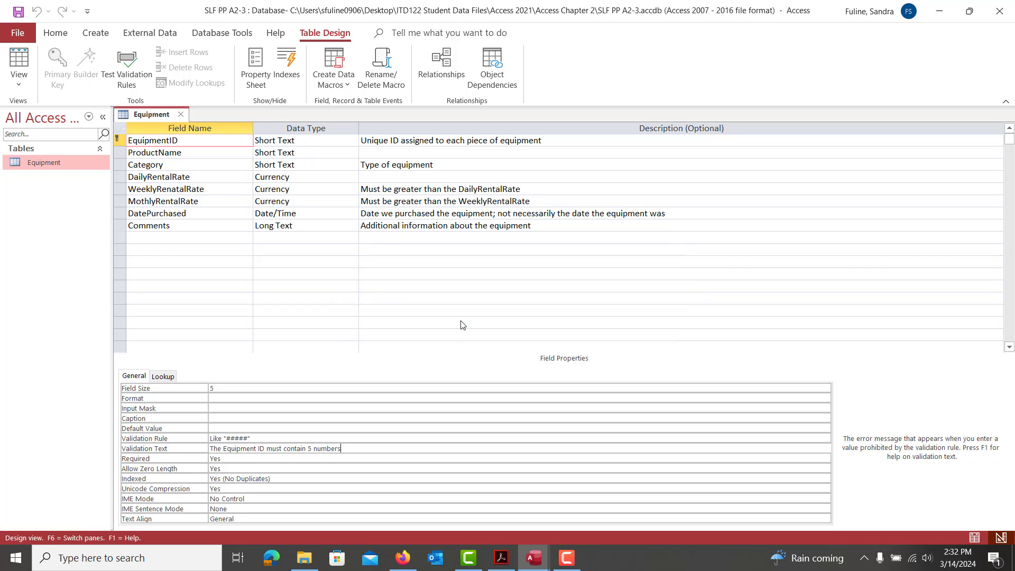
left_click(19, 58)
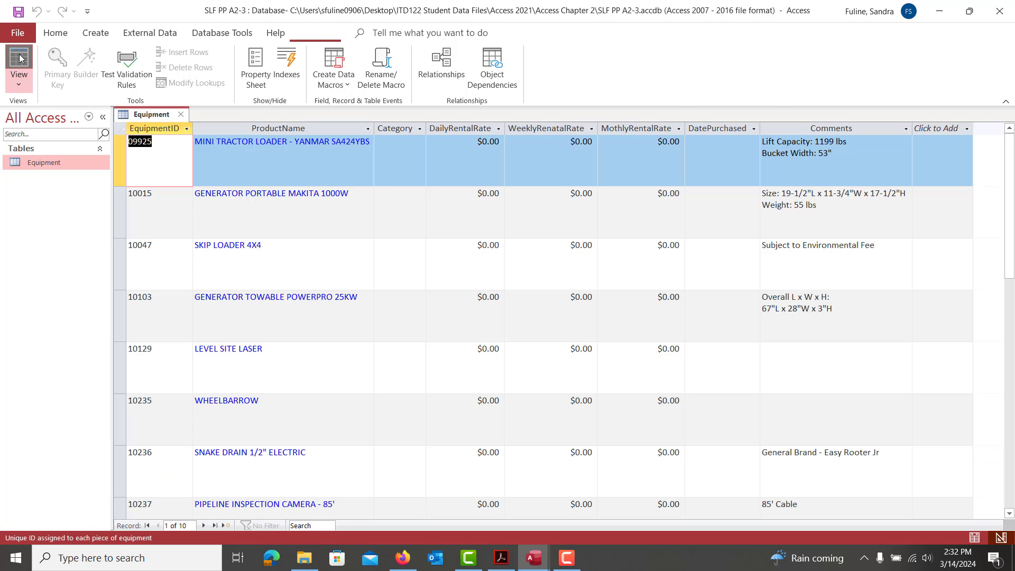
Test the validation rule by shortening EquipmentID 09925 to 0992, and restore the value to 09925.
left_click(165, 144)
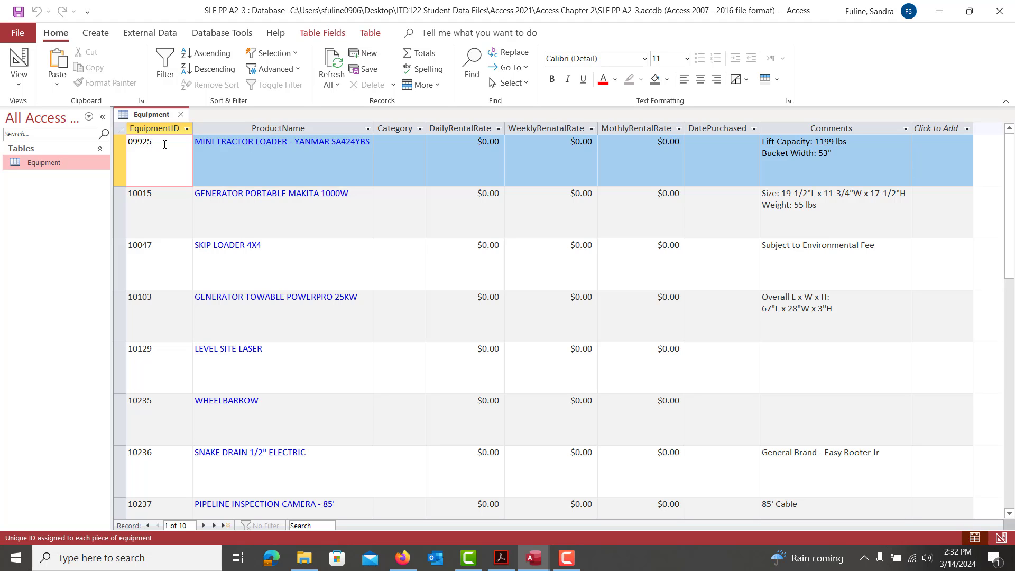
key("BackSpace")
key("Tab")
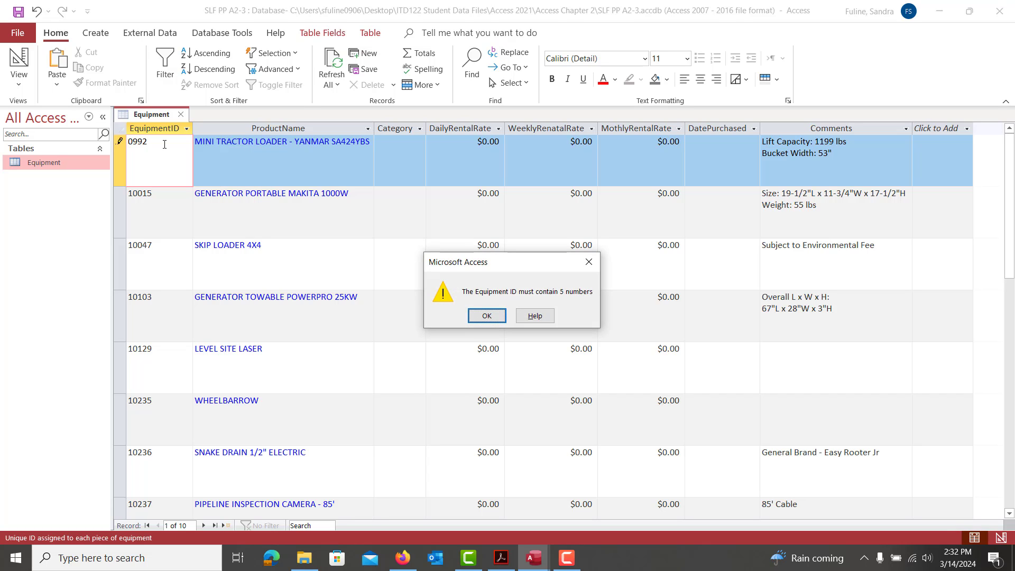
left_click(486, 316)
type("5")
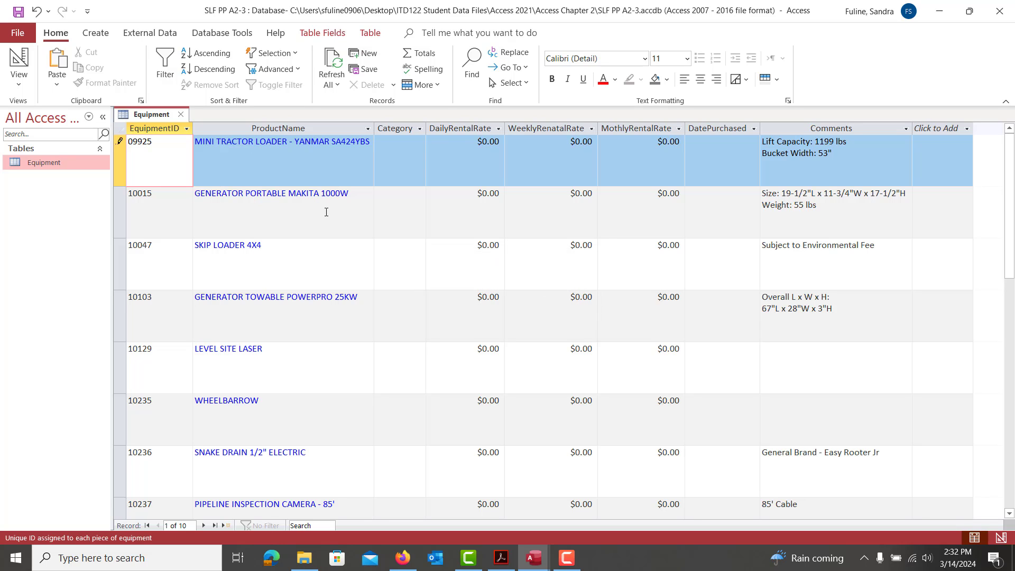
Switch the Equipment table back to Design view and read step 7 of the PDF directions on the record validation rule.
left_click(14, 65)
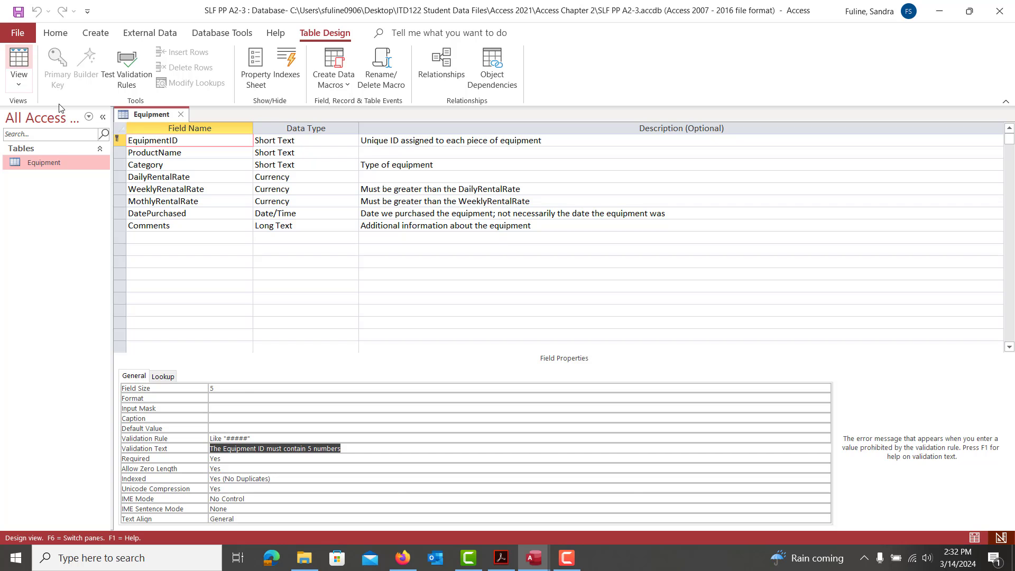
left_click(501, 558)
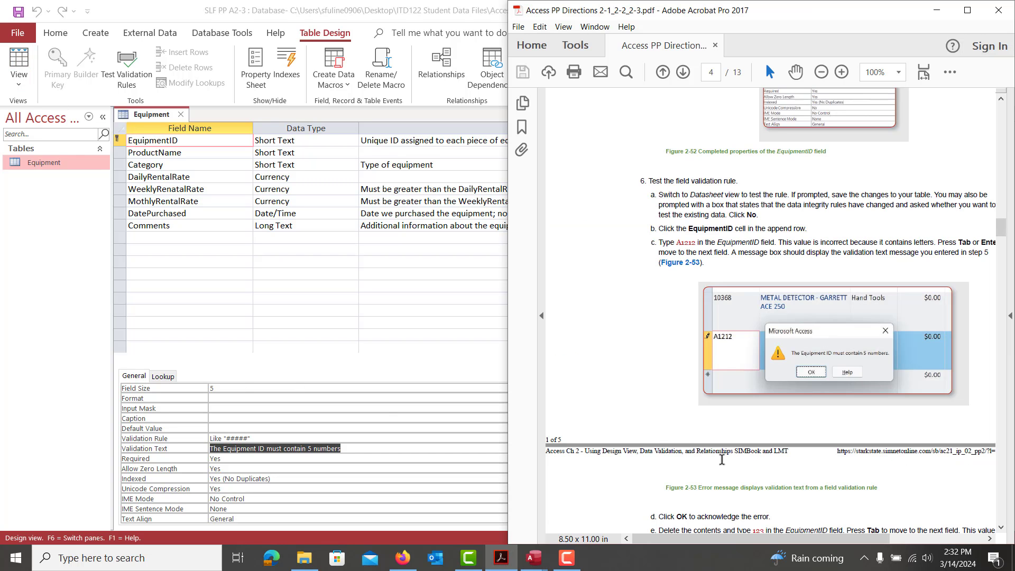
scroll(721, 460, "down", 10)
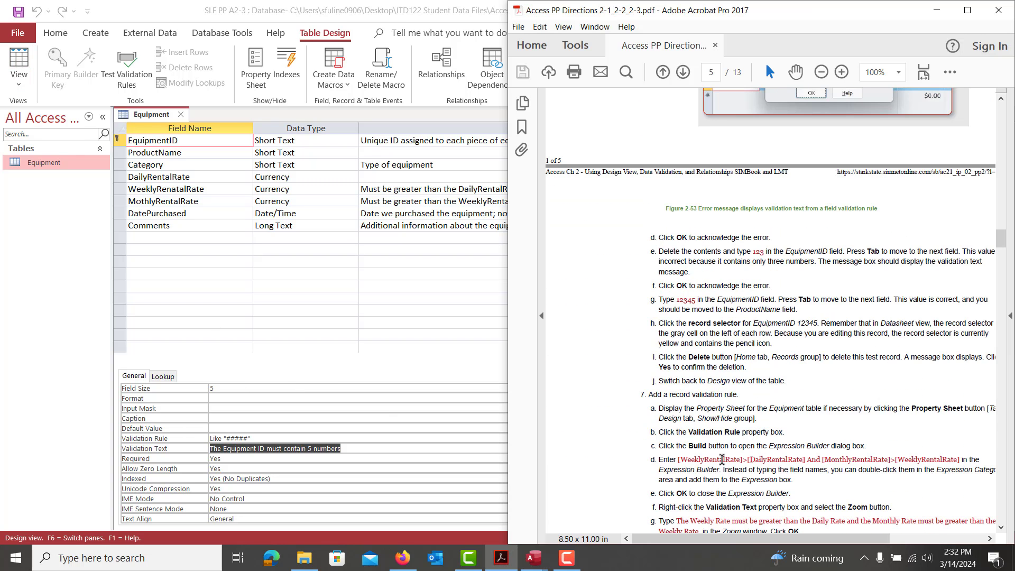
Read steps 7 and 8 of the PDF directions, and display the Equipment table's Property Sheet widened in Access.
scroll(721, 459, "down", 5)
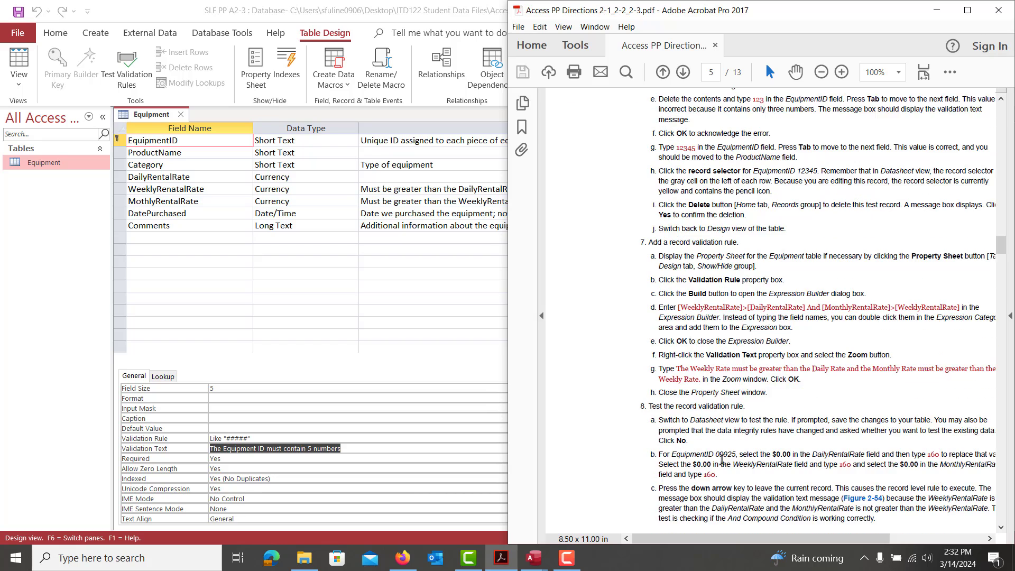
scroll(722, 459, "down", 2)
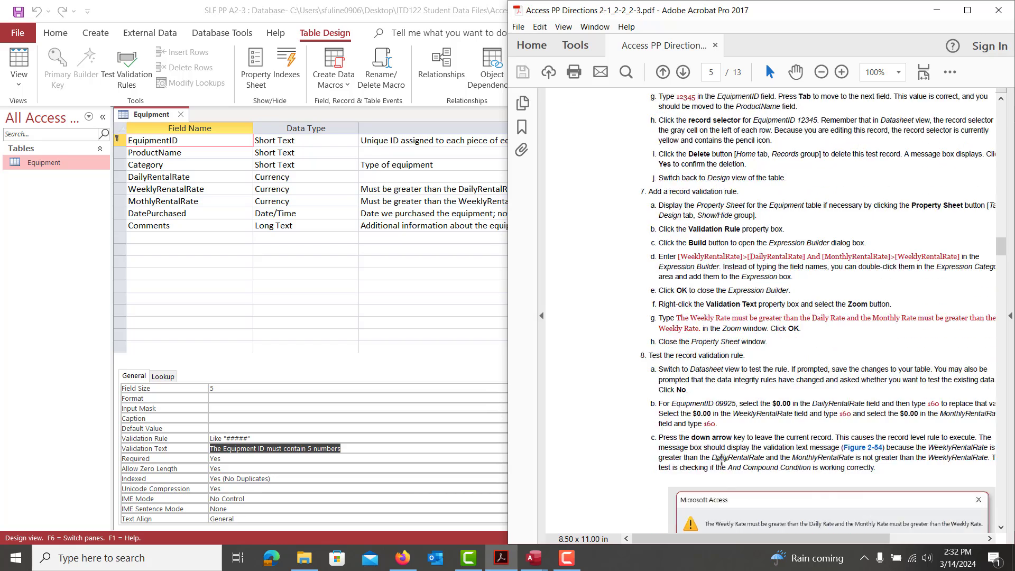
scroll(721, 459, "down", 1)
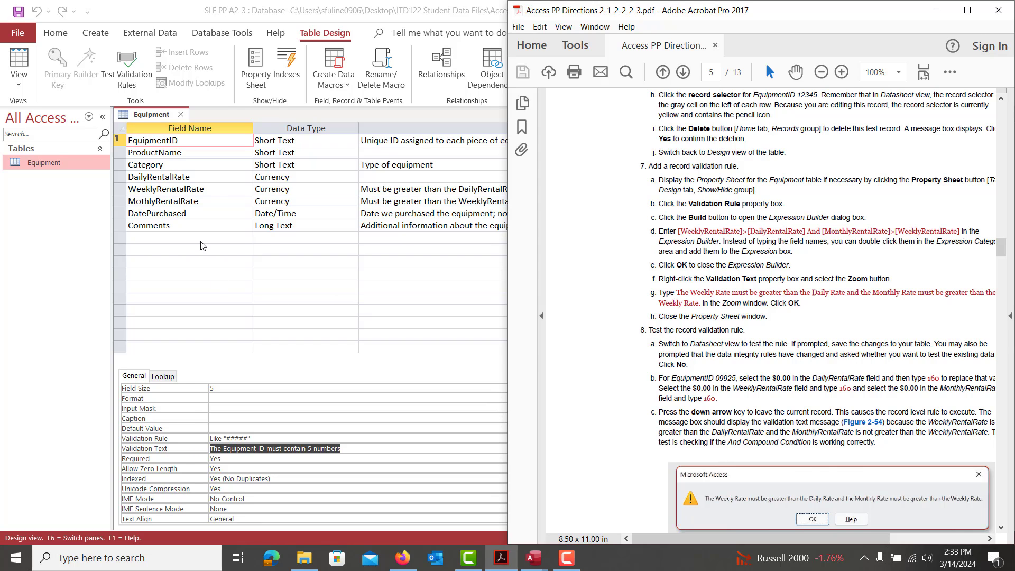
left_click(211, 189)
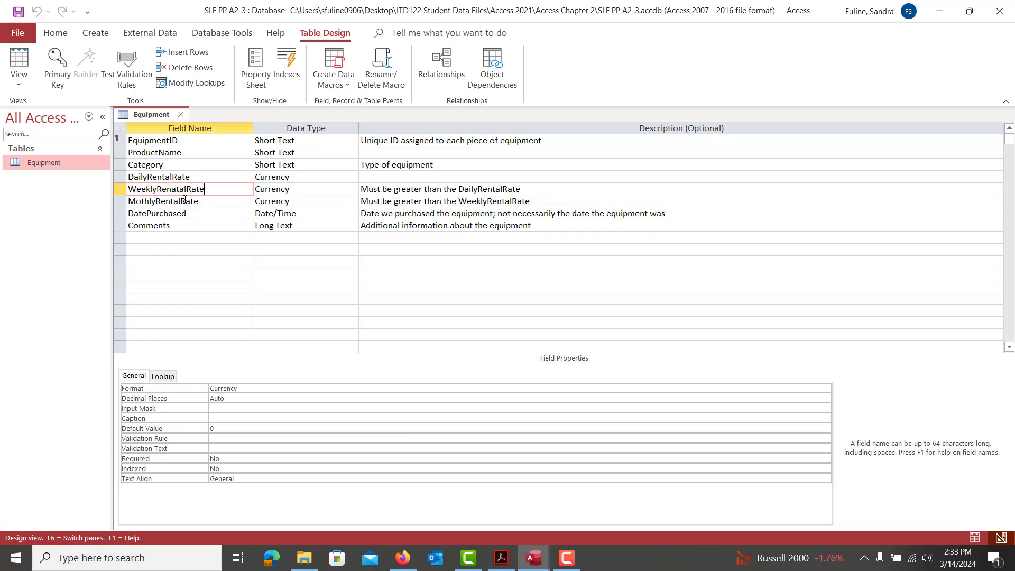
left_click(255, 62)
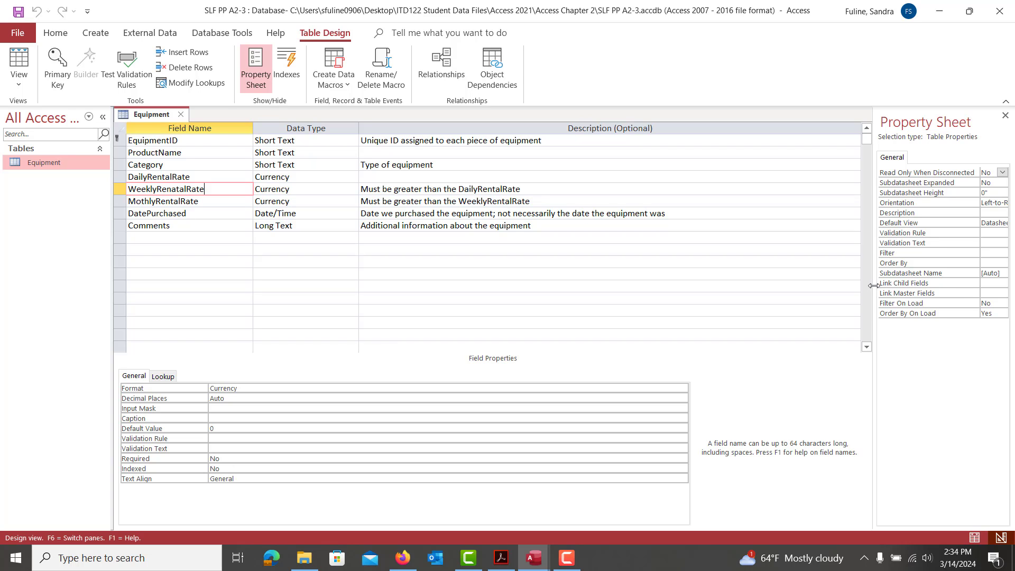
left_click_drag(872, 286, 807, 285)
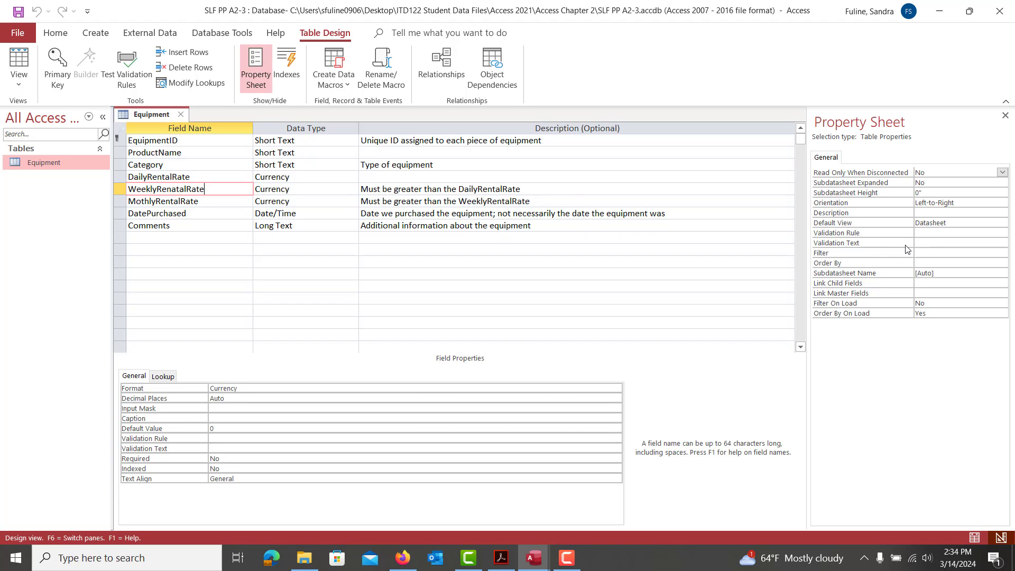
Set the table's Validation Rule in the Expression Builder to [WeeklyRentalRate]>[DailyRentalRate] And [MonthlyRentalRate]>[WeeklyRentalRate], copied from step 7d of the PDF directions.
left_click(927, 234)
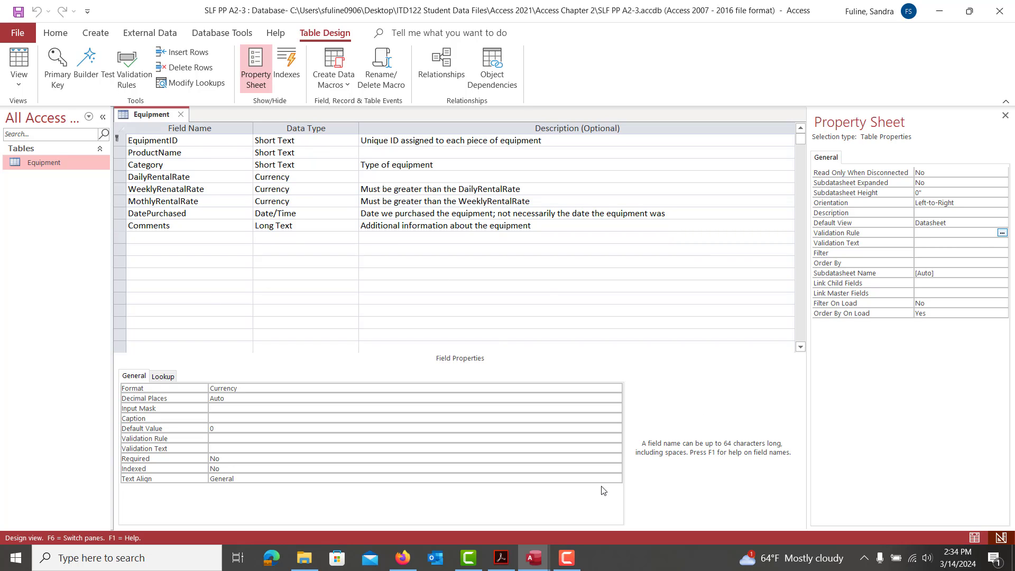
left_click(501, 558)
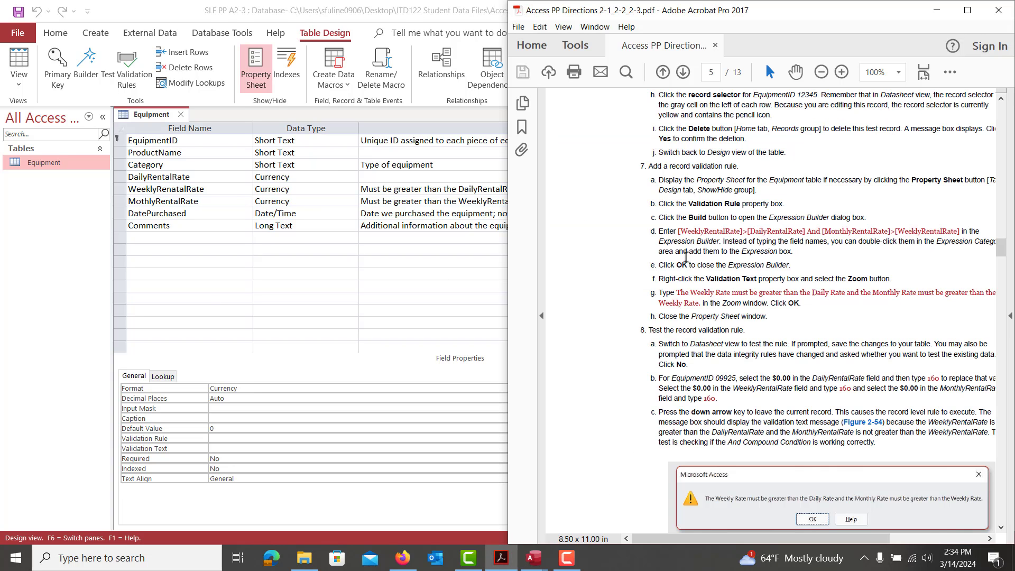
left_click_drag(679, 231, 961, 232)
key("ctrl+c")
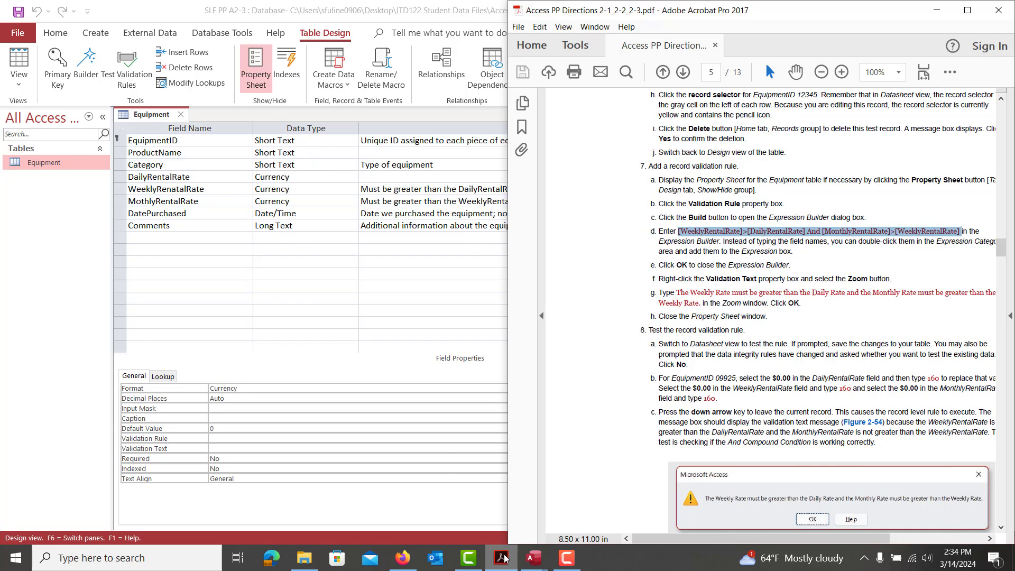
mouse_move(503, 559)
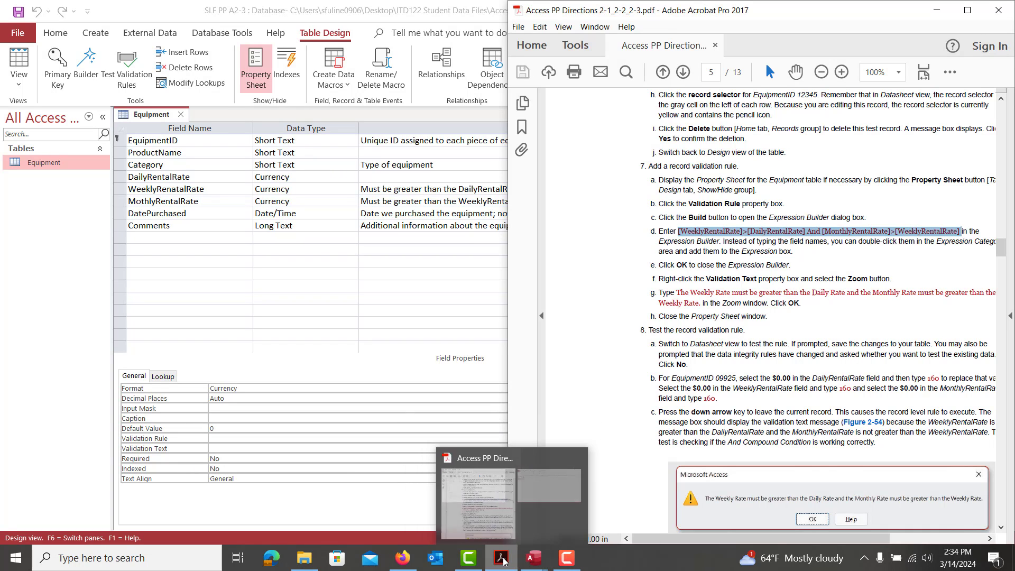
left_click(503, 561)
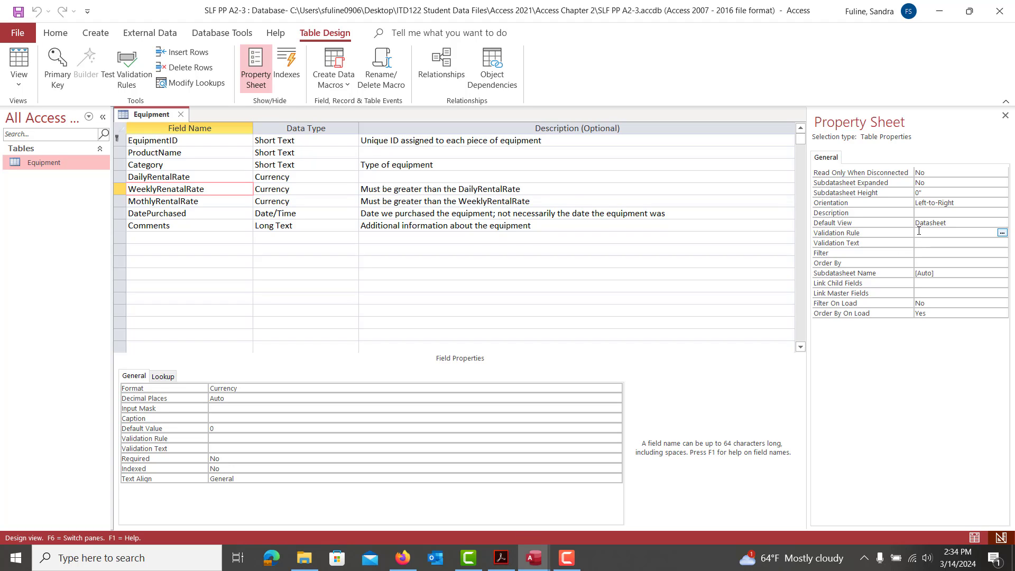
left_click(1001, 232)
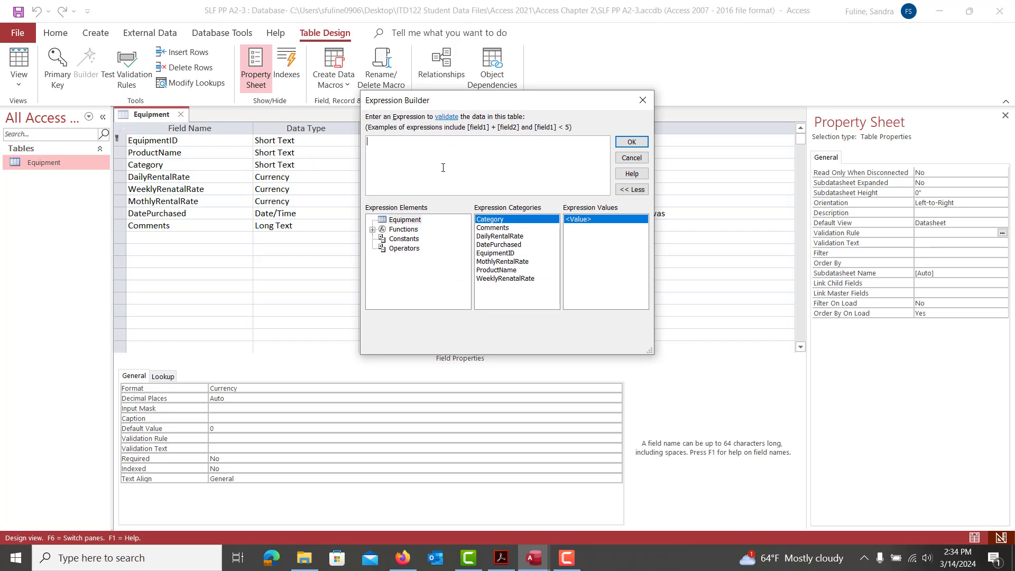
key("ctrl+v")
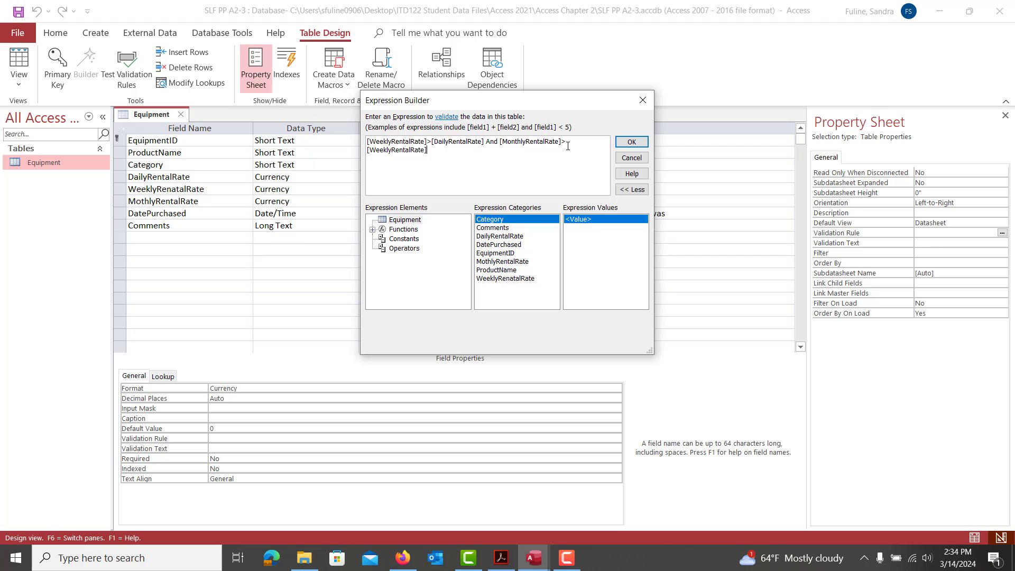
left_click(625, 147)
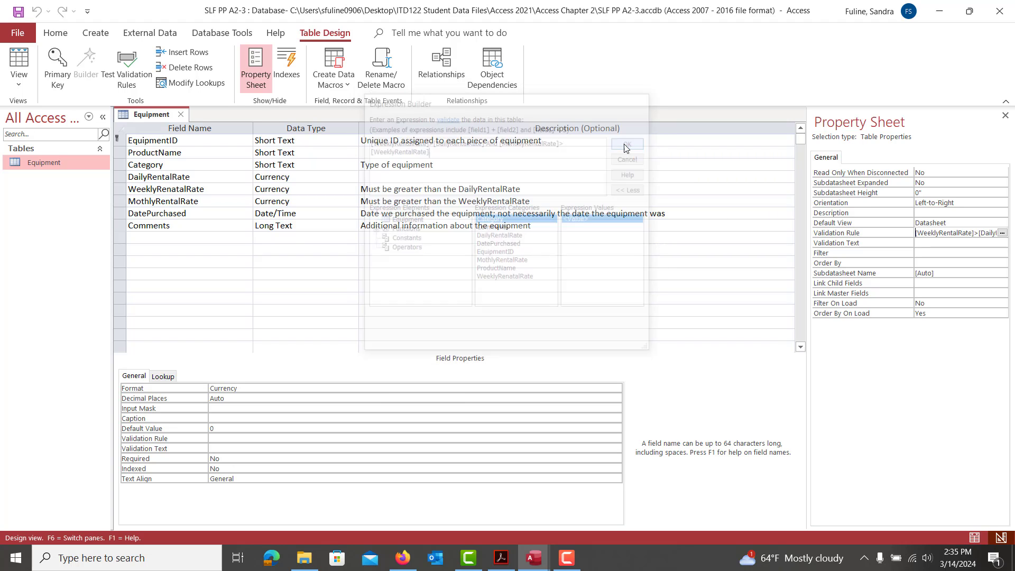
Copy the record validation message from step 7g of the PDF directions, and return to the SLF PP A2-3 database in Access.
left_click(922, 243)
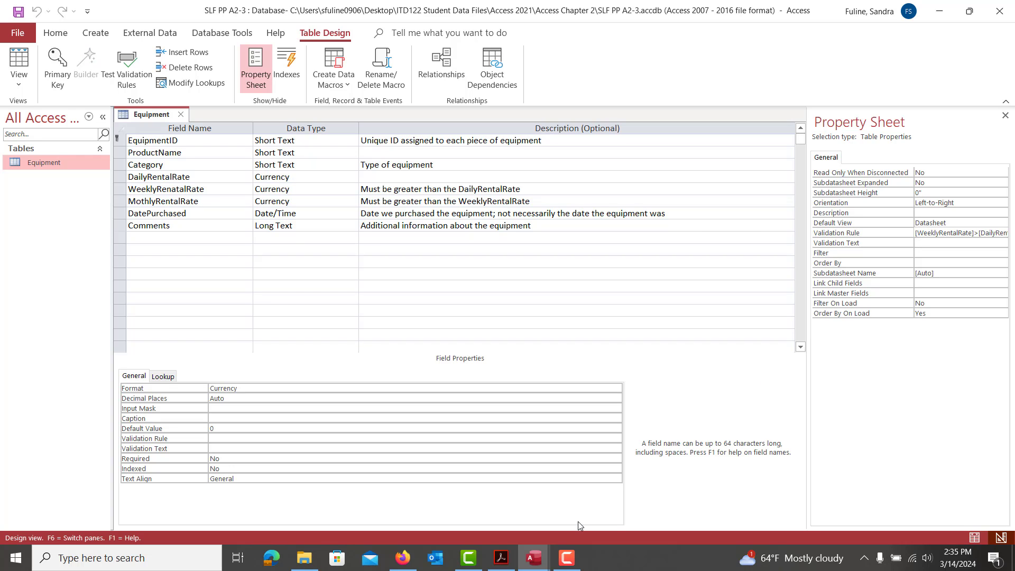
left_click(501, 558)
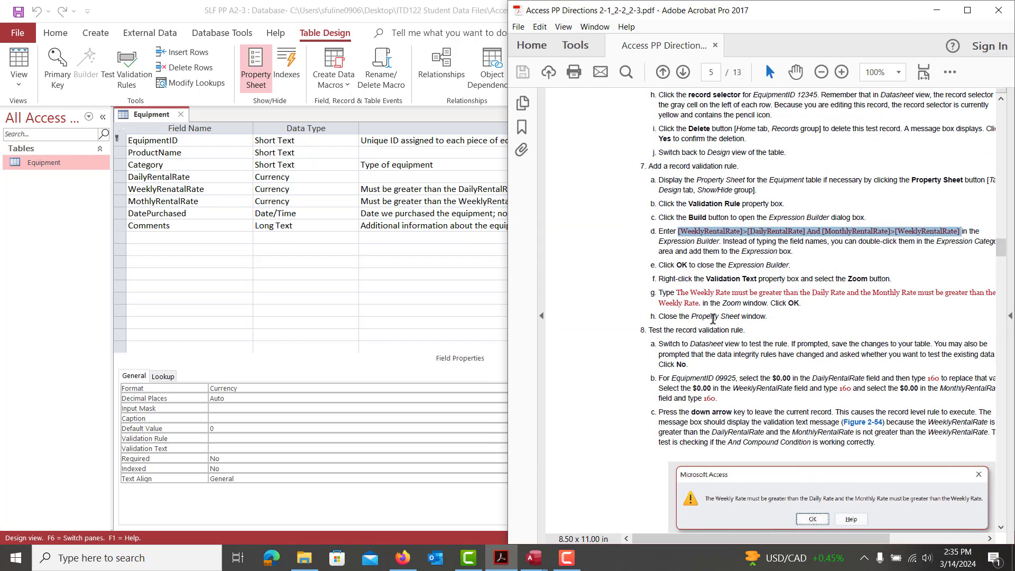
left_click(701, 305)
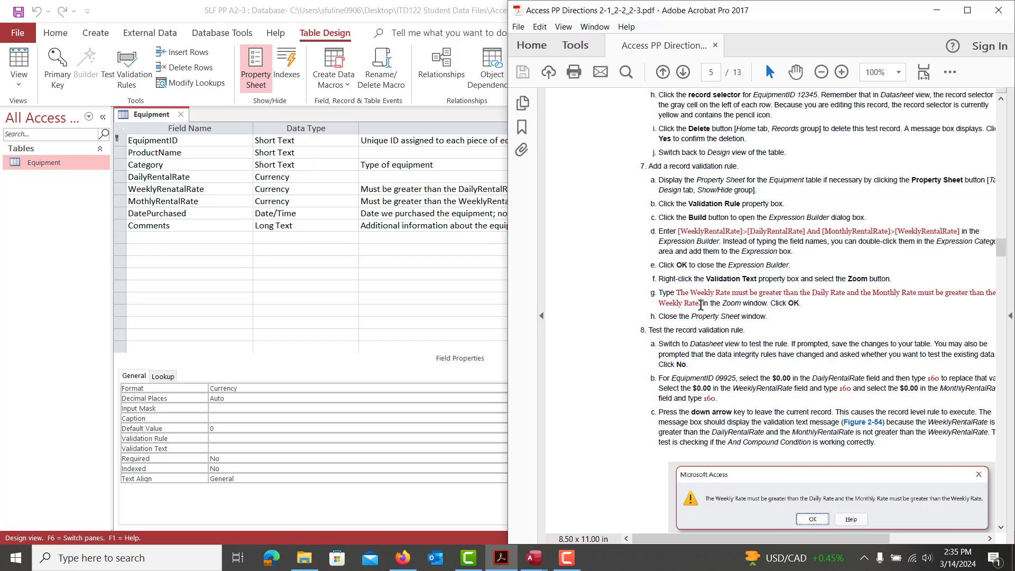
left_click_drag(700, 305, 679, 294)
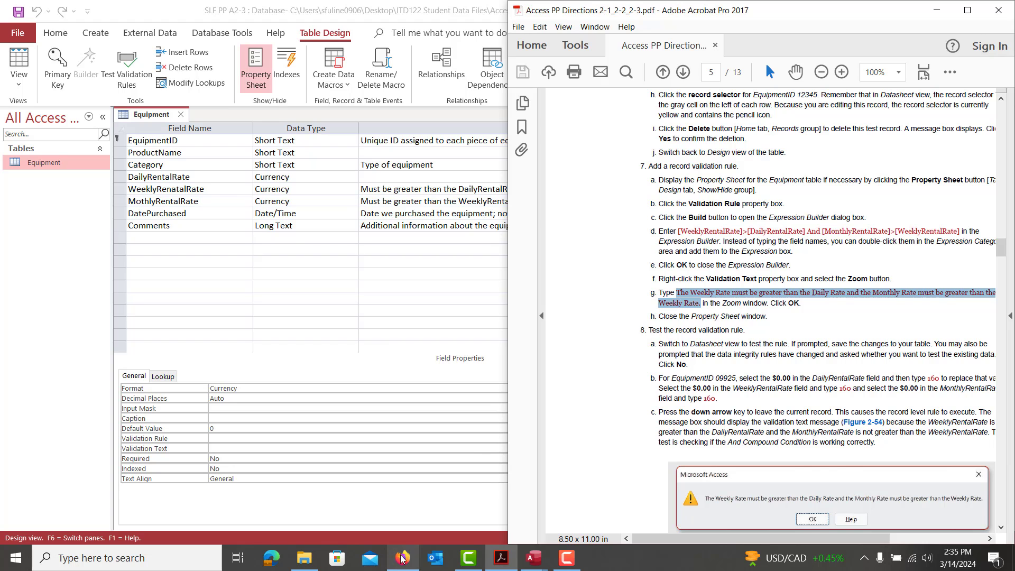
mouse_move(403, 558)
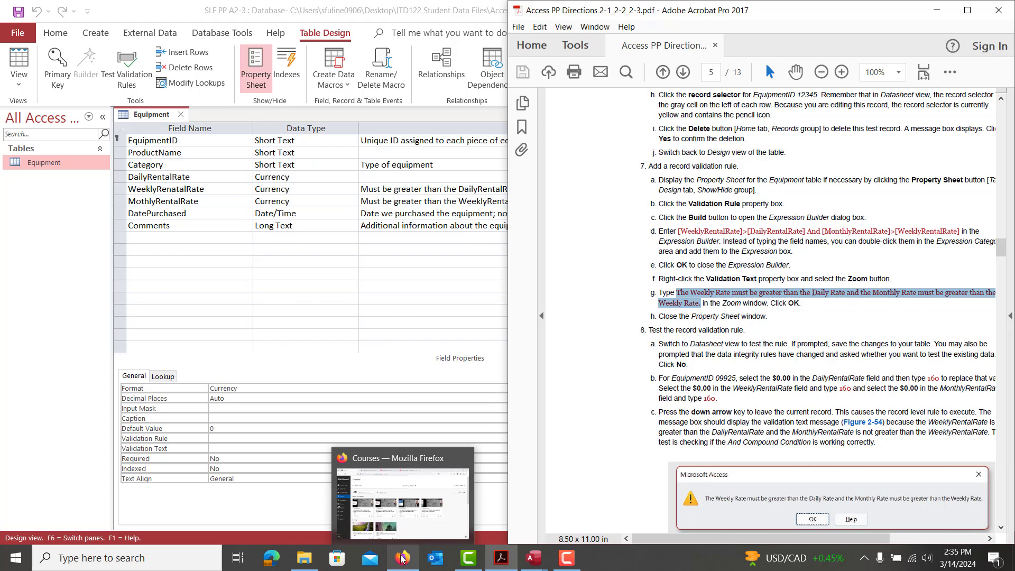
left_click(402, 558)
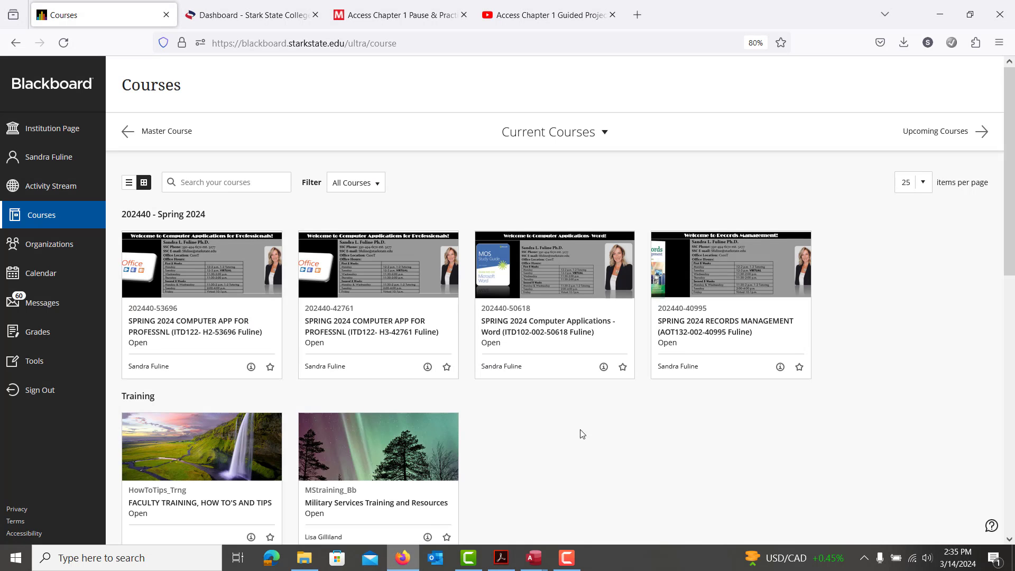
left_click(407, 559)
left_click(537, 560)
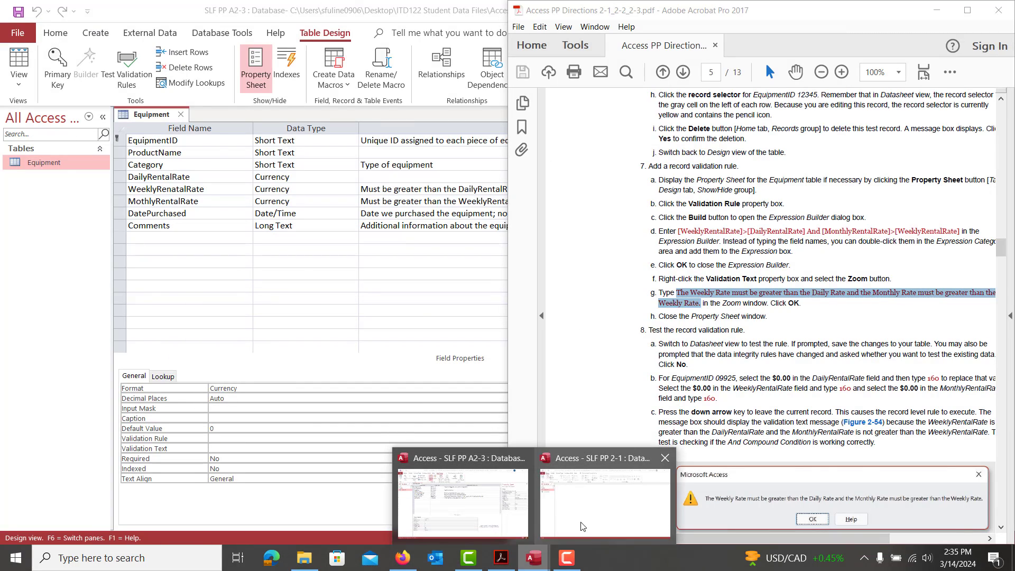
left_click(465, 502)
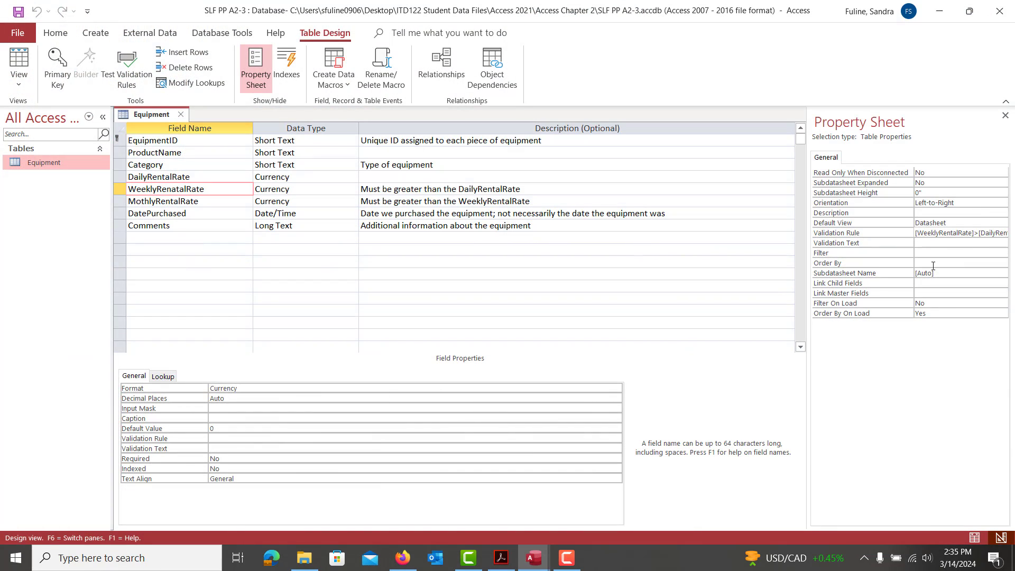
Set the table's Validation Text to "The Weekly Rate must be greater than the Daily Rate and the Monthly Rate must be greater than the Weekly Rate.".
left_click(935, 242)
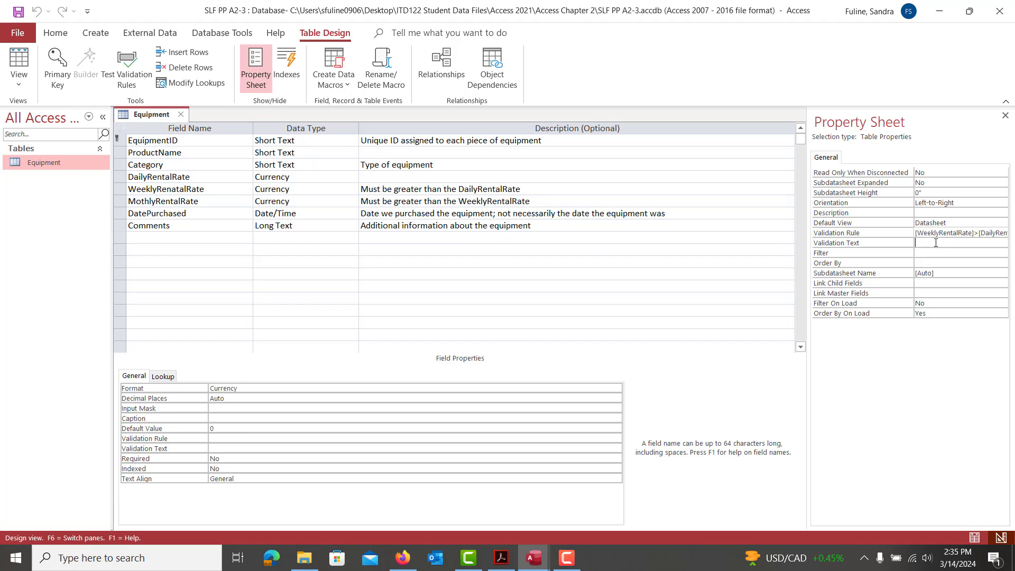
type("Weekly Rate.")
right_click(979, 245)
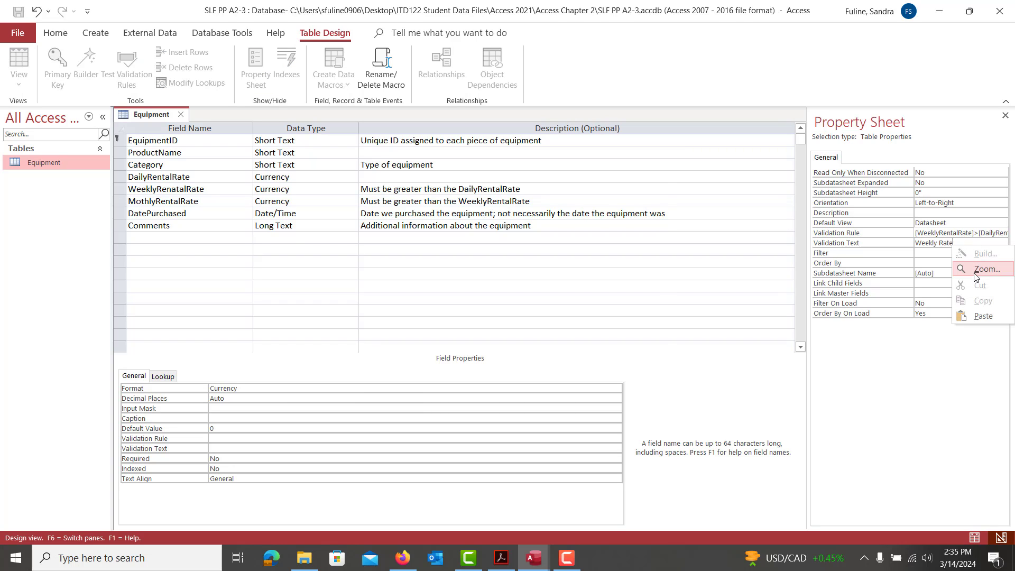
left_click(976, 269)
left_click(566, 310)
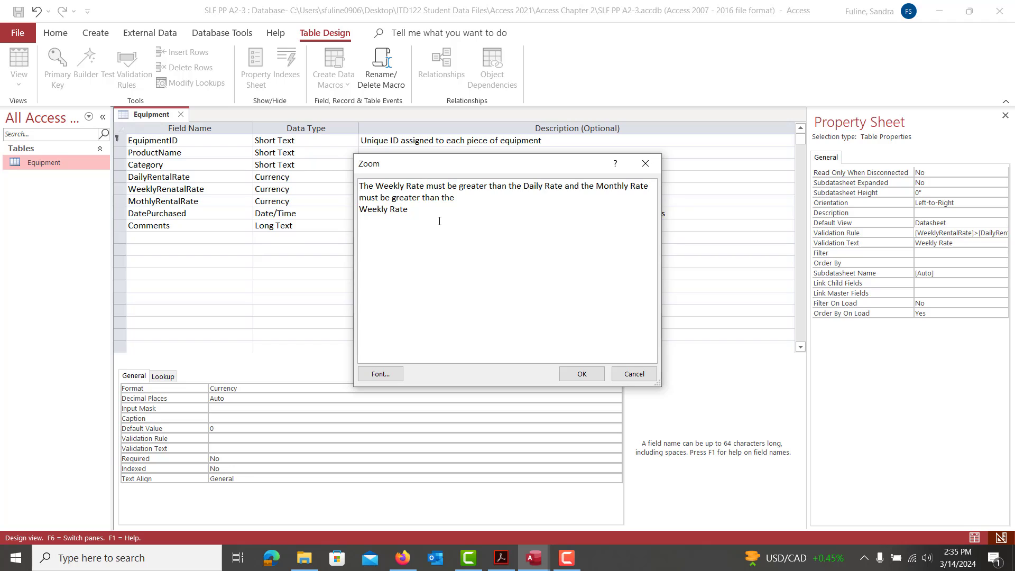
left_click(360, 208)
key("BackSpace")
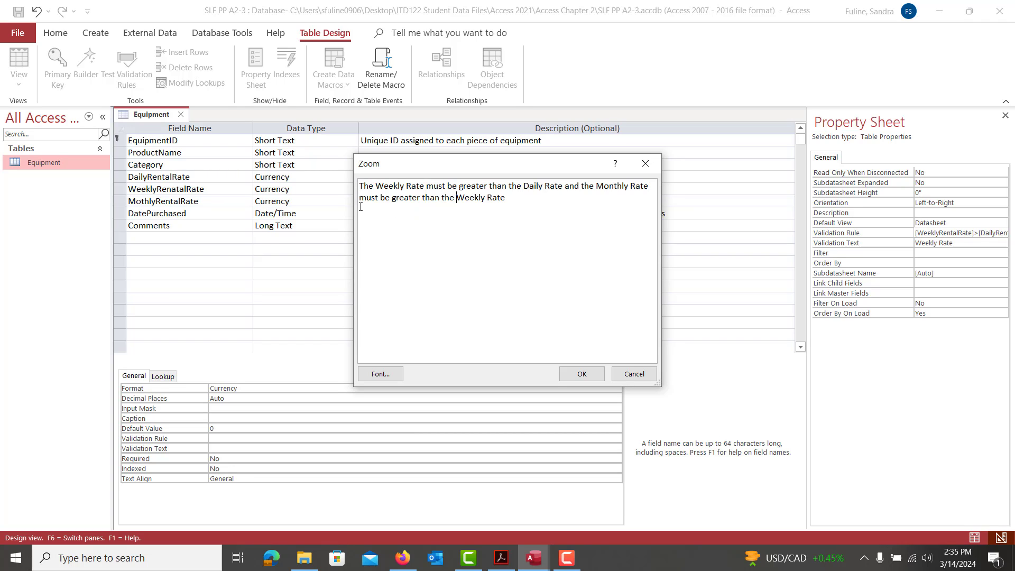
left_click(502, 558)
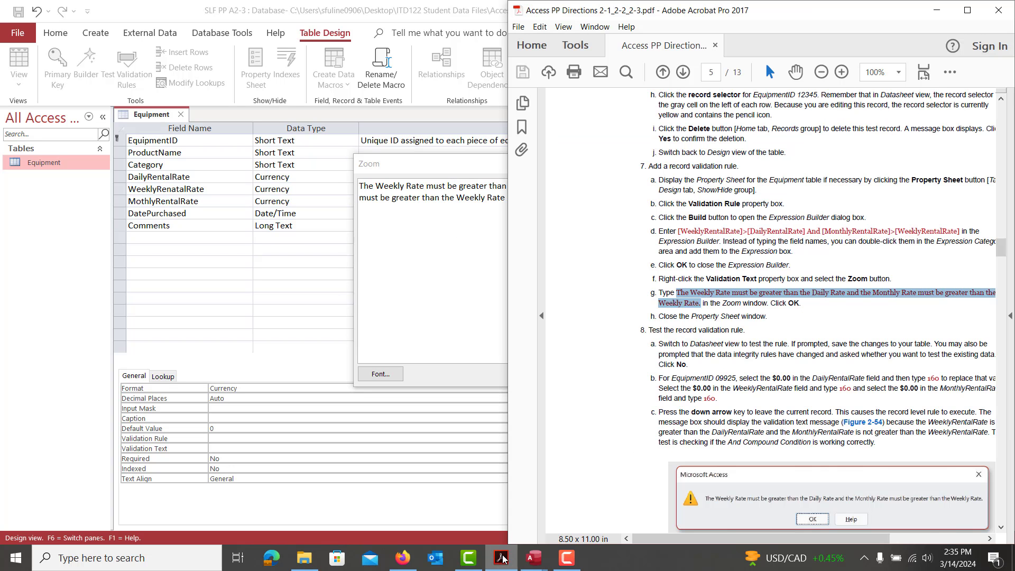
left_click(501, 558)
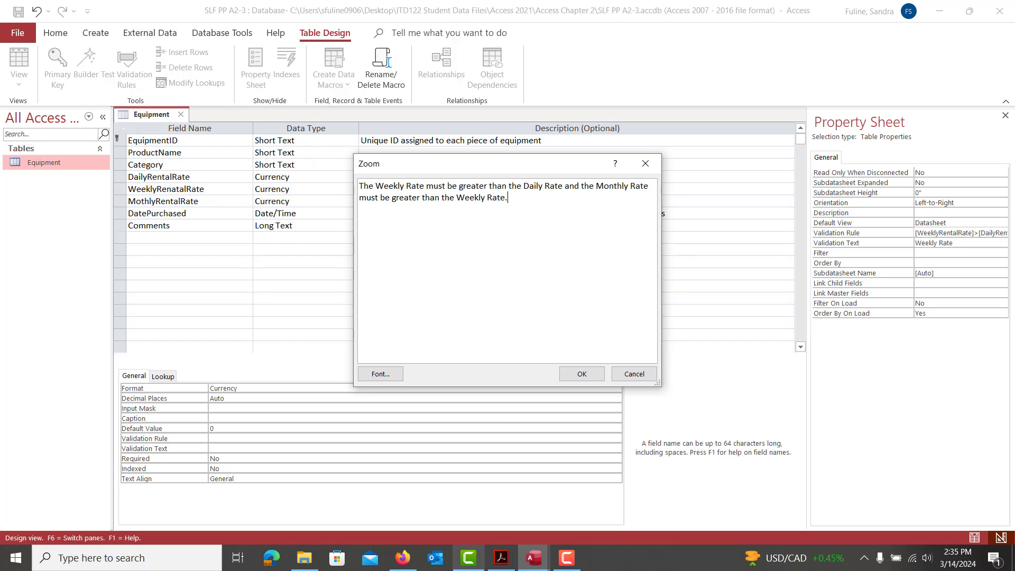
left_click(501, 558)
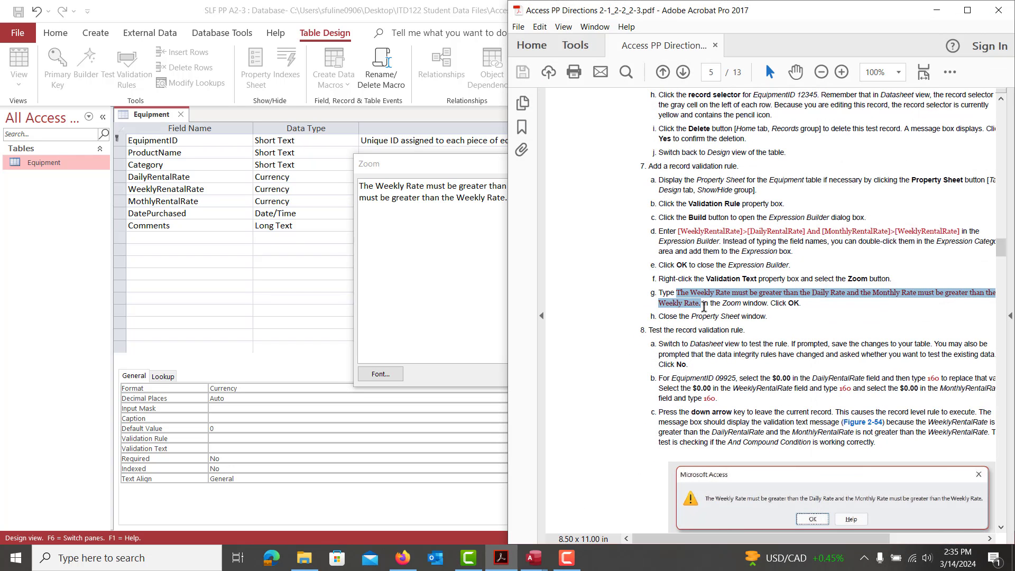
left_click(510, 557)
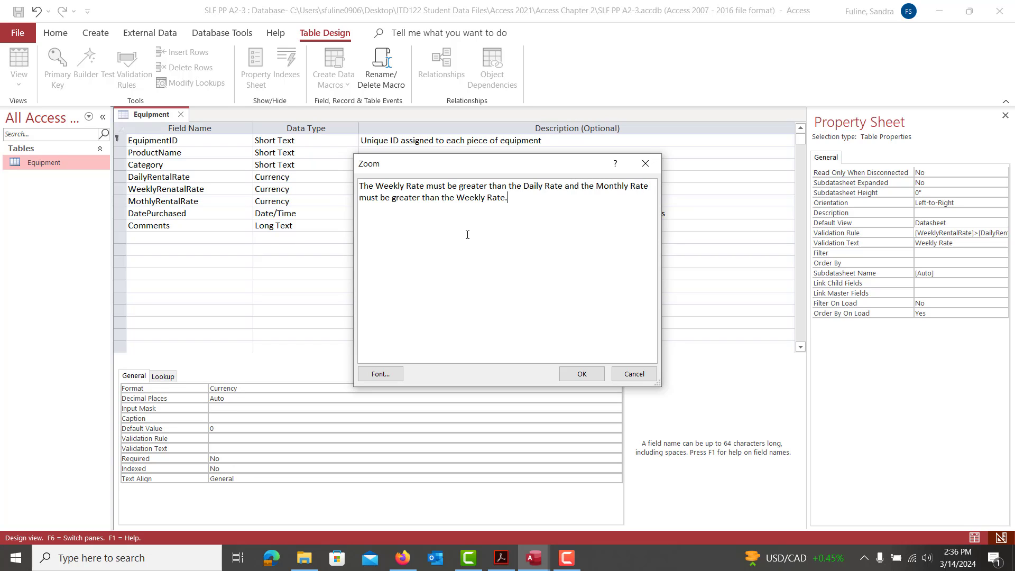
left_click(582, 374)
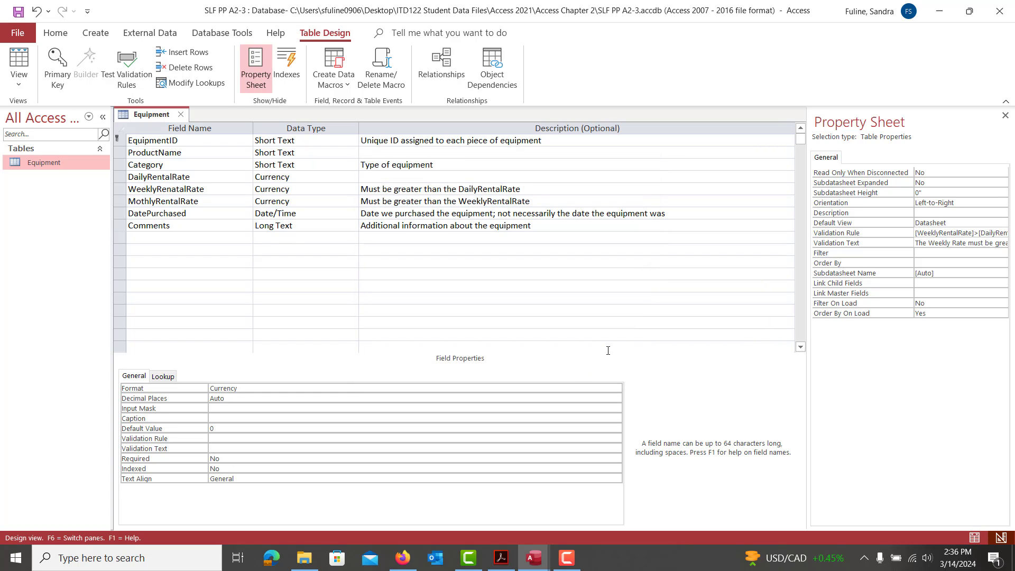
Close the Property Sheet and try to save the Equipment table and open it in Datasheet view, testing existing data with the new rules.
left_click(1004, 115)
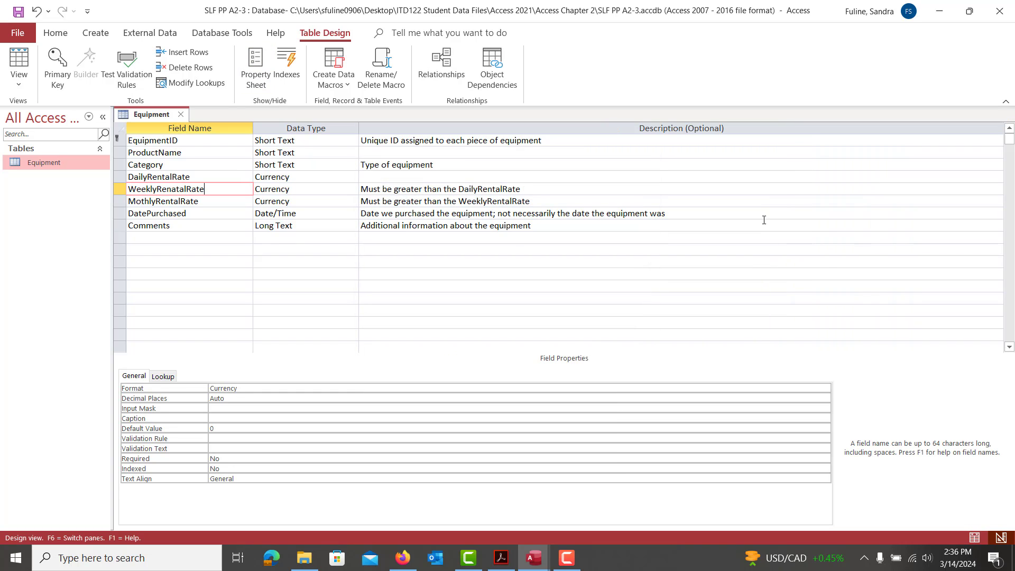
left_click(23, 64)
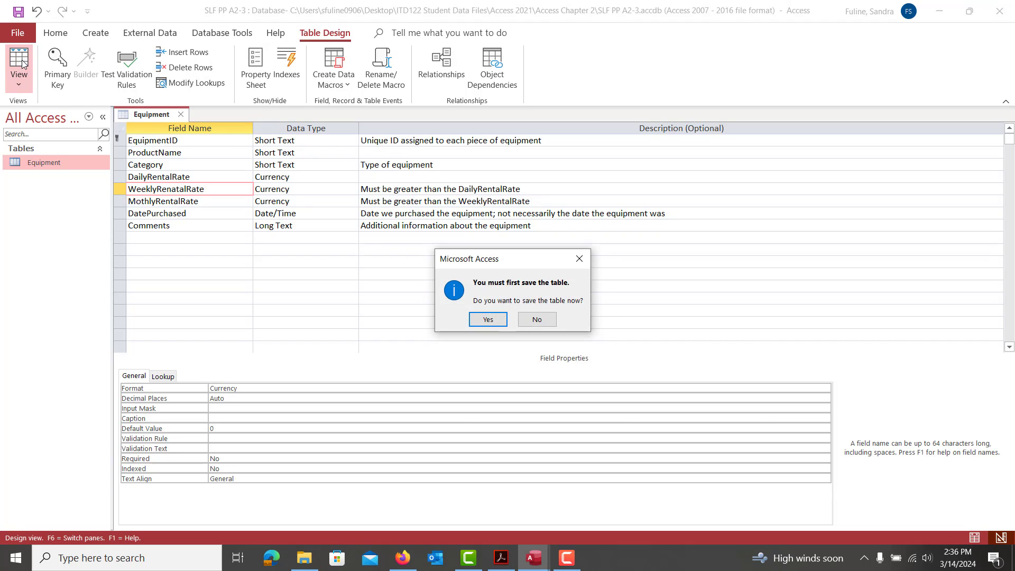
left_click(489, 320)
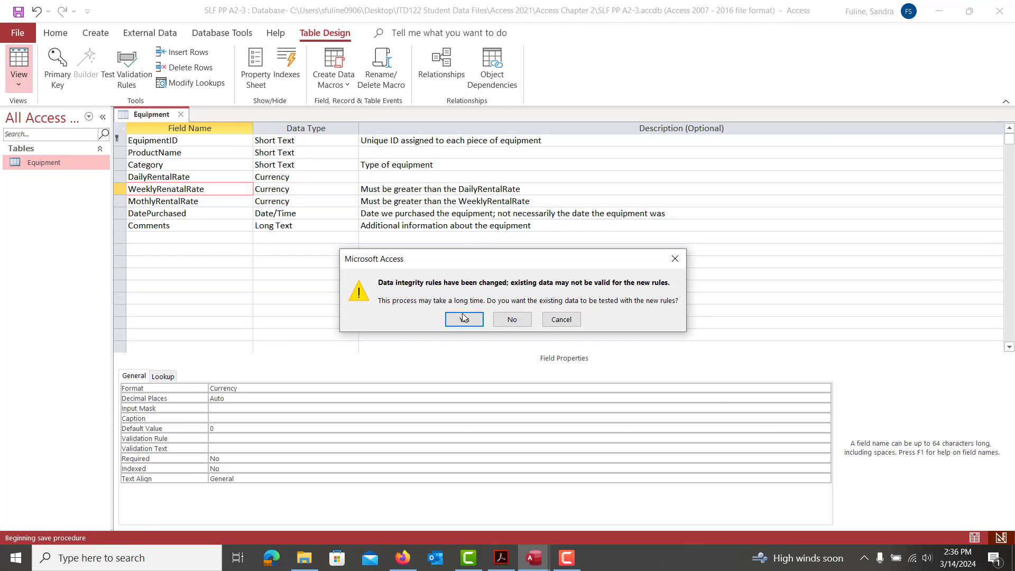
left_click(463, 319)
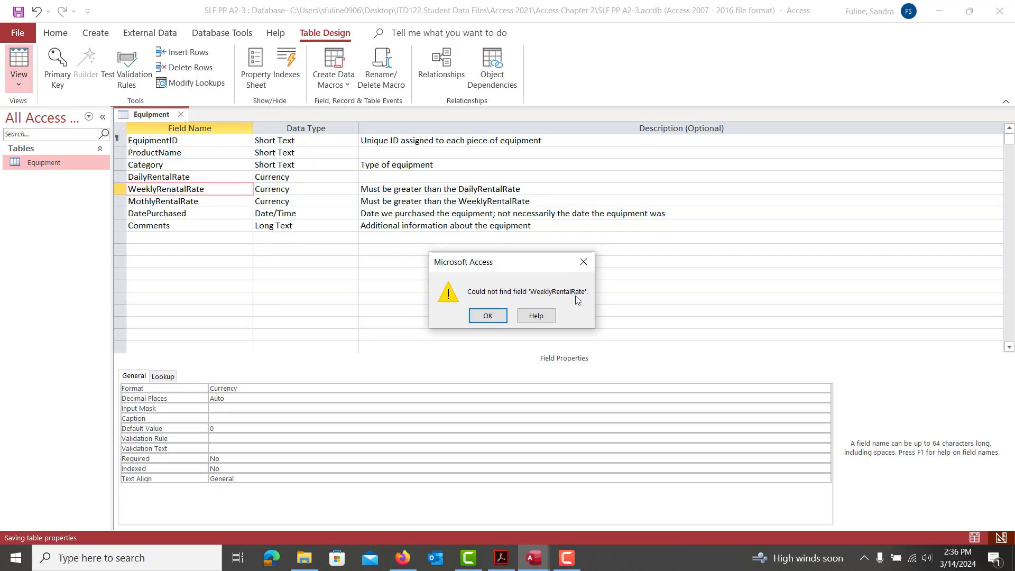
left_click(481, 316)
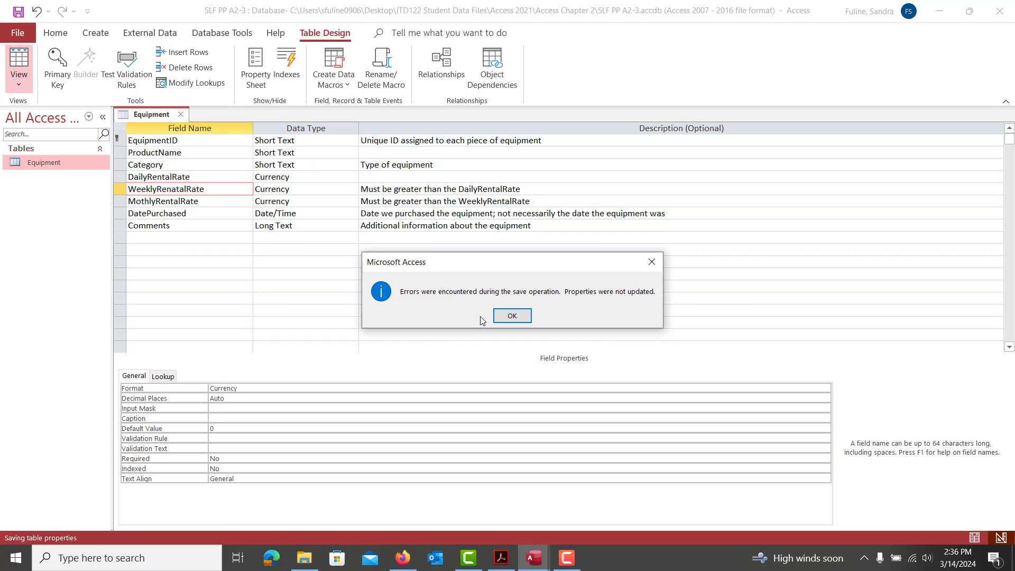
left_click(512, 317)
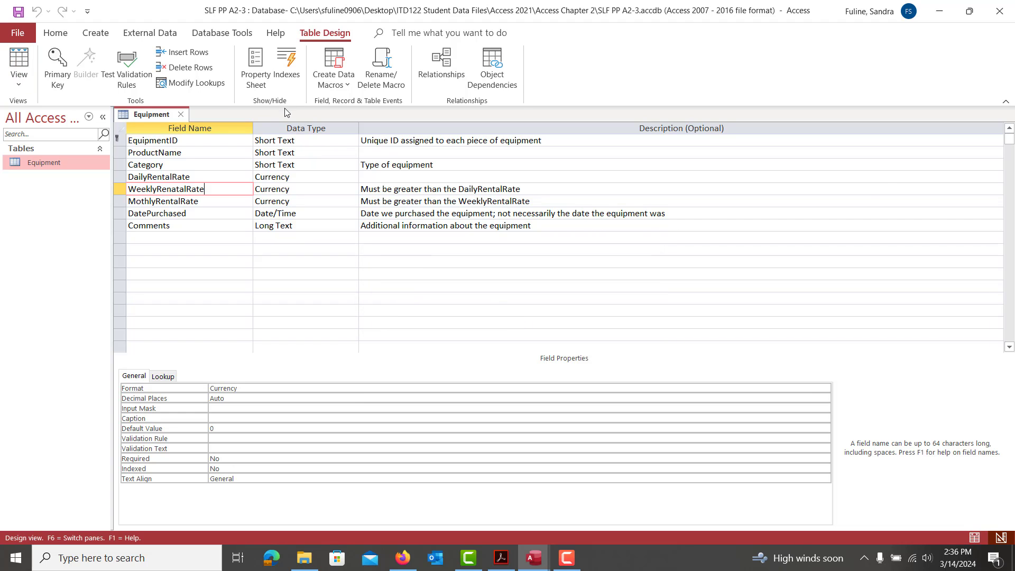
Check the table's Validation Text in the Zoom window and its Validation Rule in the Expression Builder against the table's field names.
left_click(252, 82)
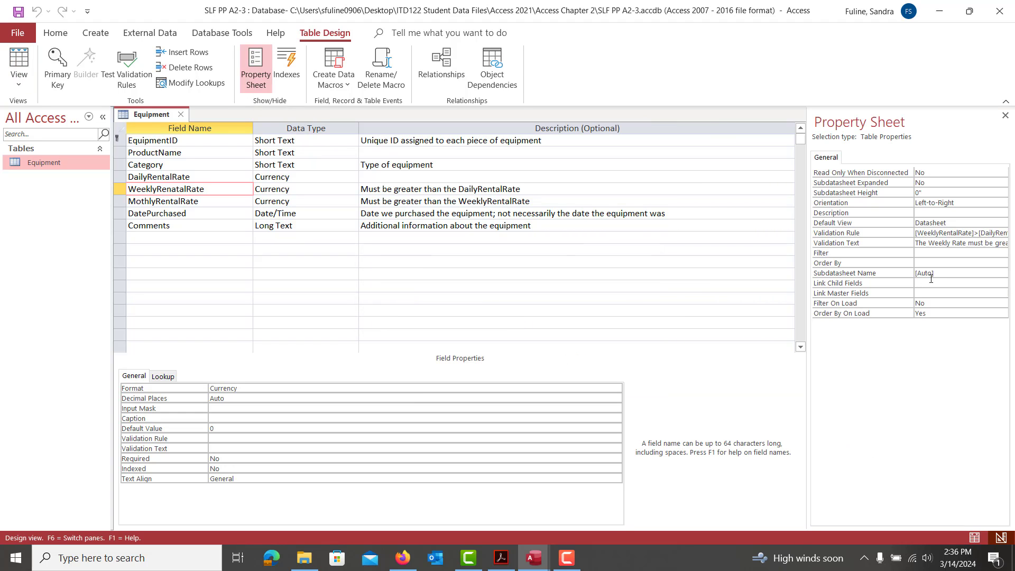
left_click(953, 244)
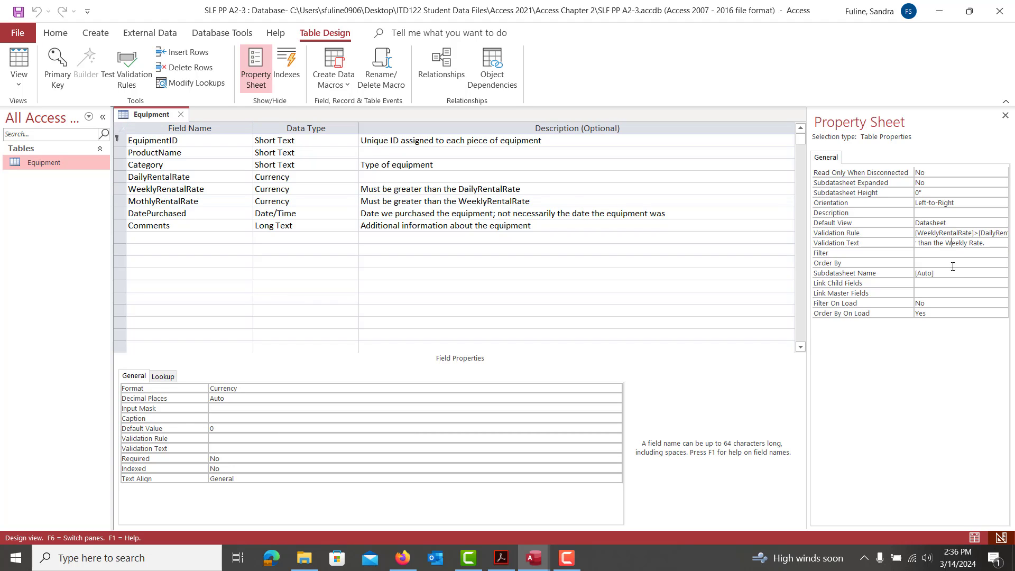
key("End")
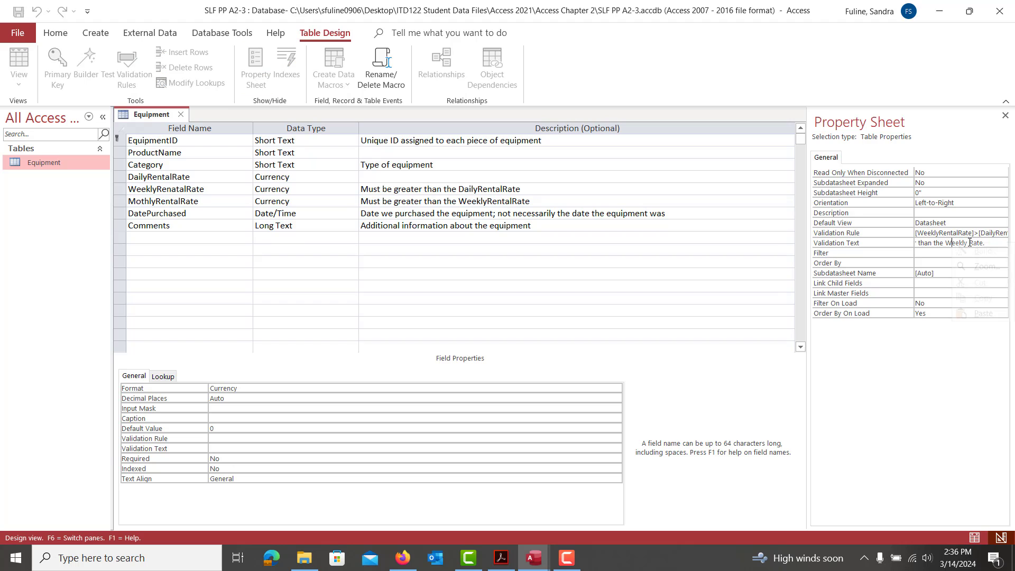
right_click(970, 242)
left_click(986, 262)
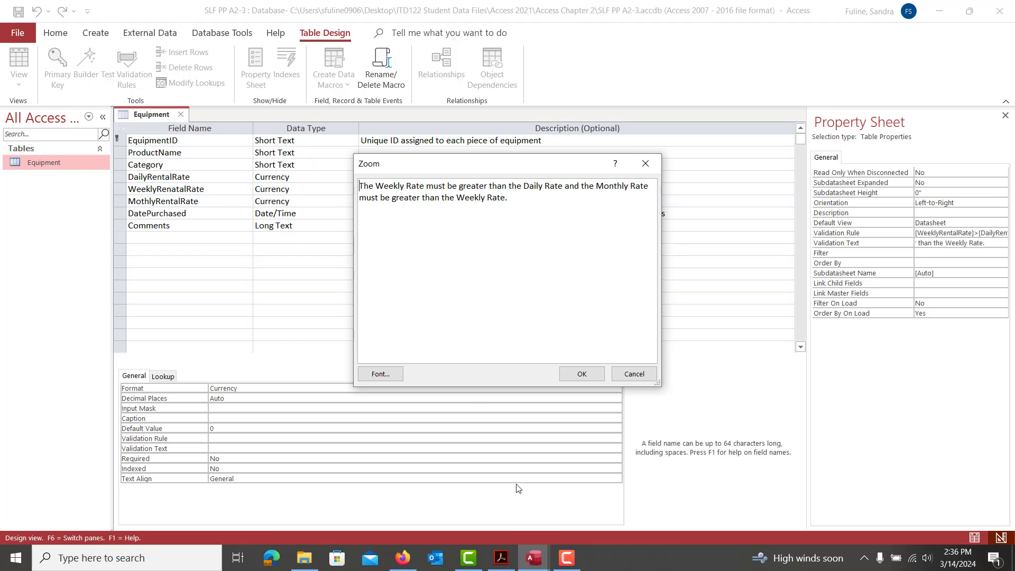
left_click(567, 558)
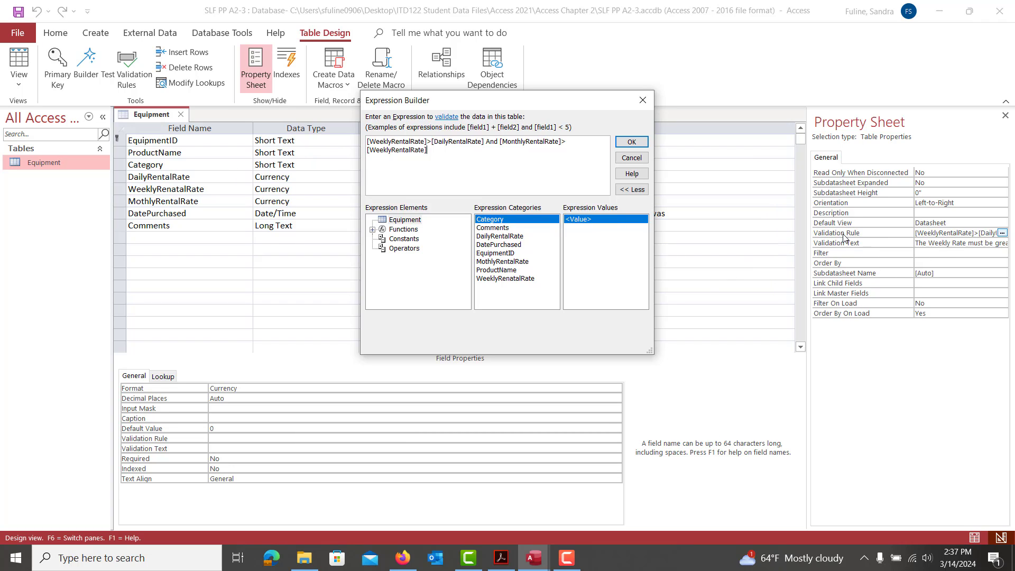
left_click(631, 158)
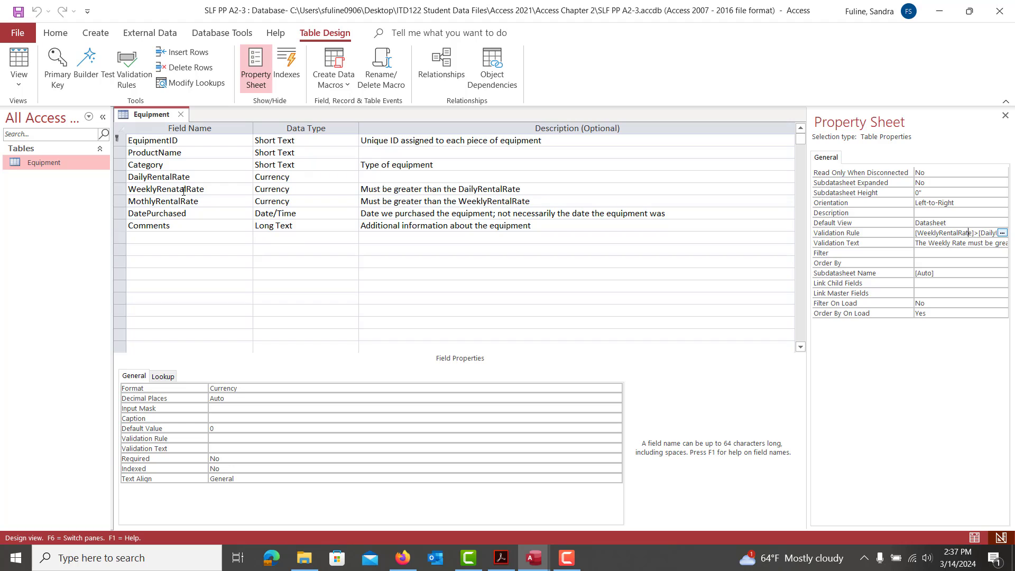
Correct the misspelled weekly rate field name to WeeklyRentalRate and close the Property Sheet.
left_click(178, 188)
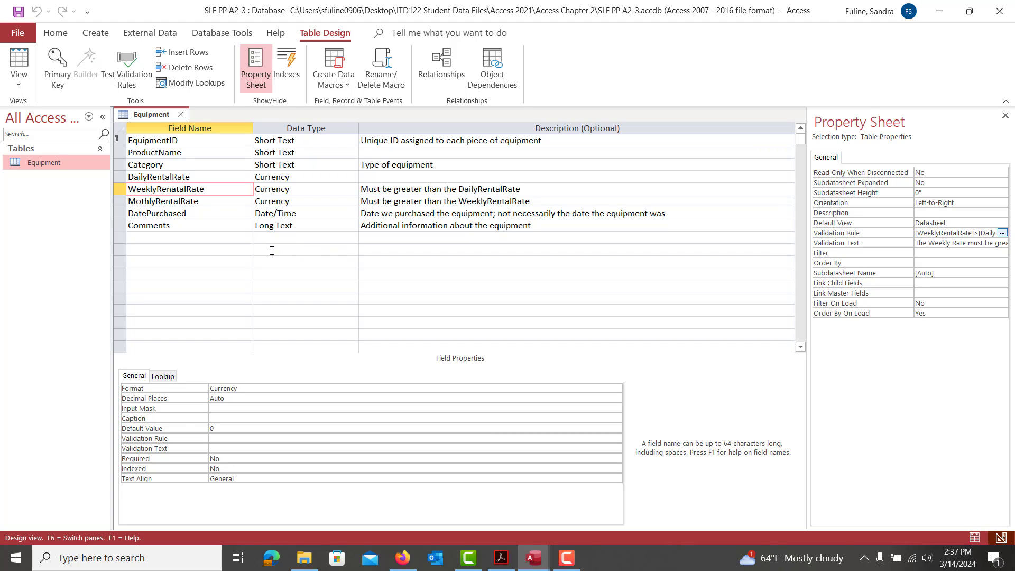
key("BackSpace")
left_click(1005, 115)
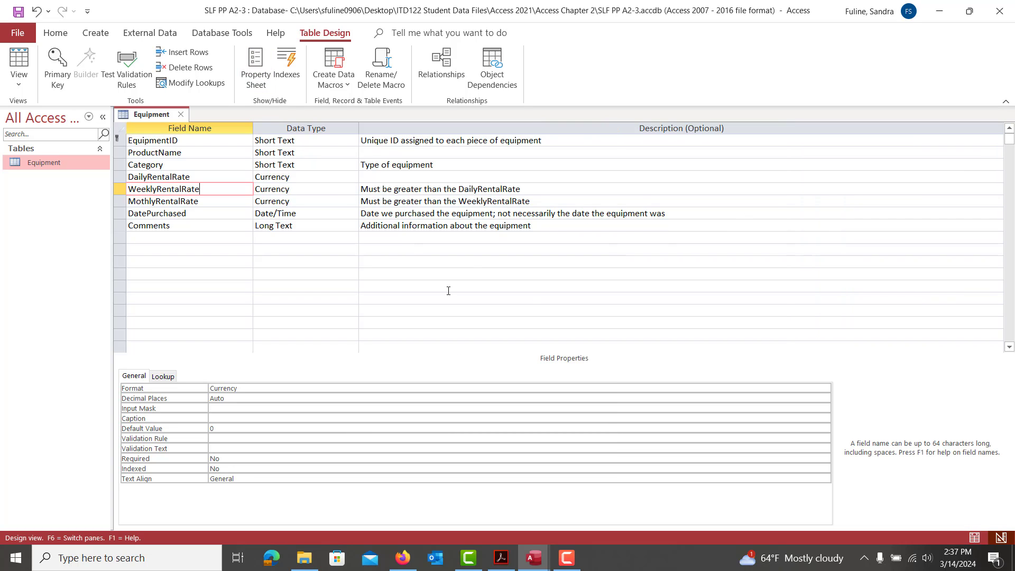
Try again to save the table and switch to Datasheet view, testing existing data with the new rules.
left_click(19, 62)
left_click(488, 319)
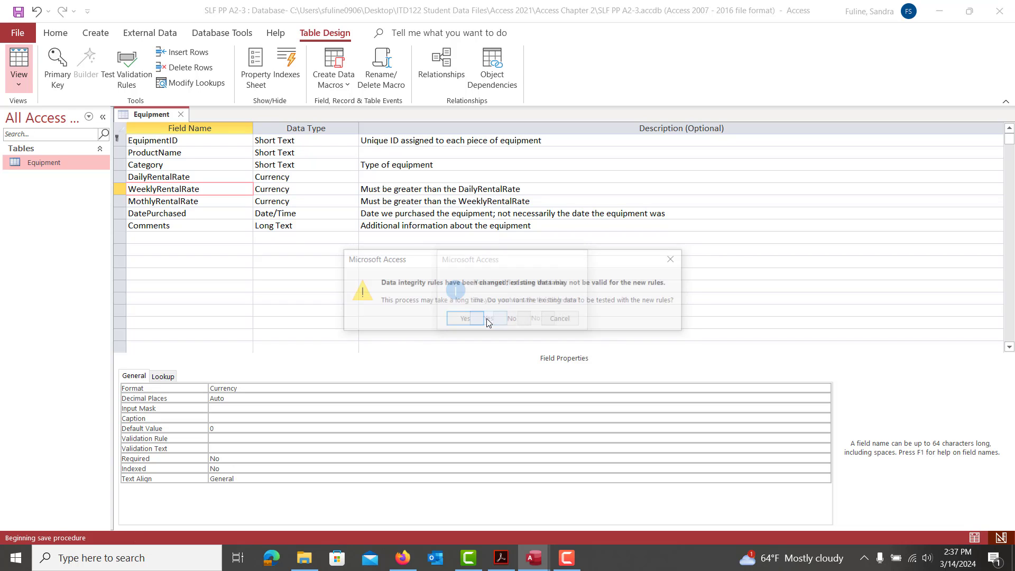
left_click(464, 319)
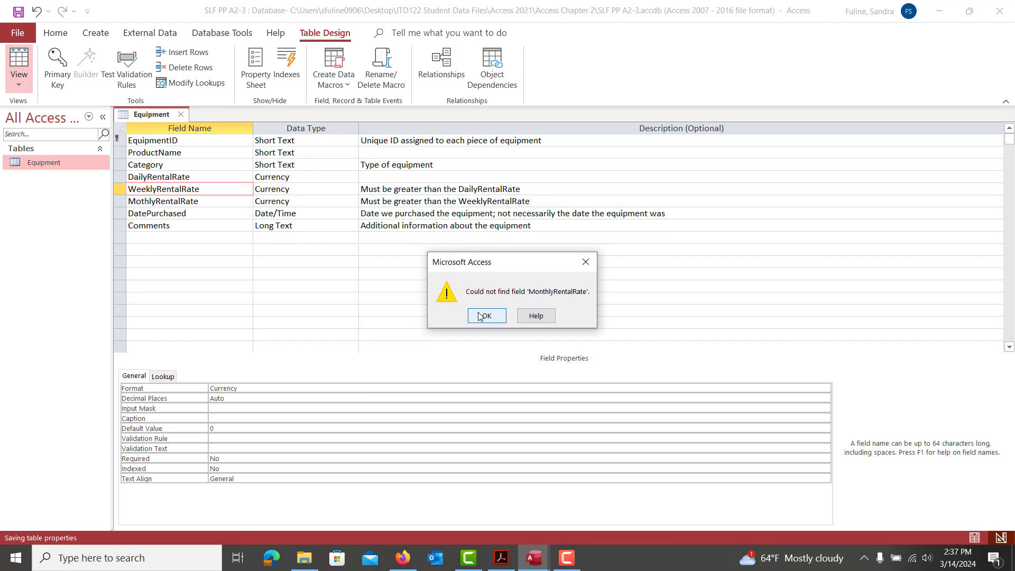
left_click(481, 316)
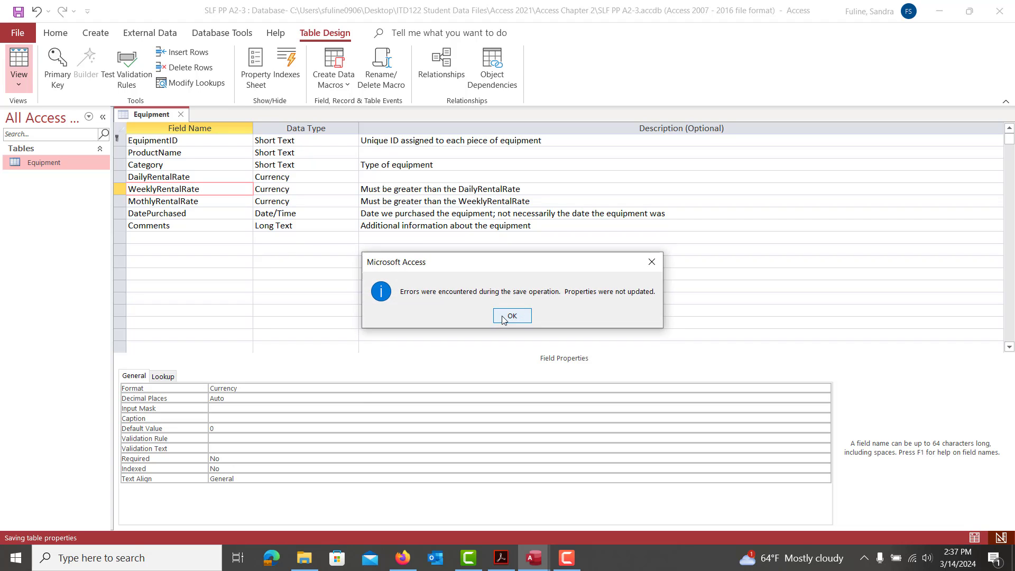
left_click(504, 317)
Correct the misspelled monthly rate field name to MonthlyRentalRate.
left_click(144, 203)
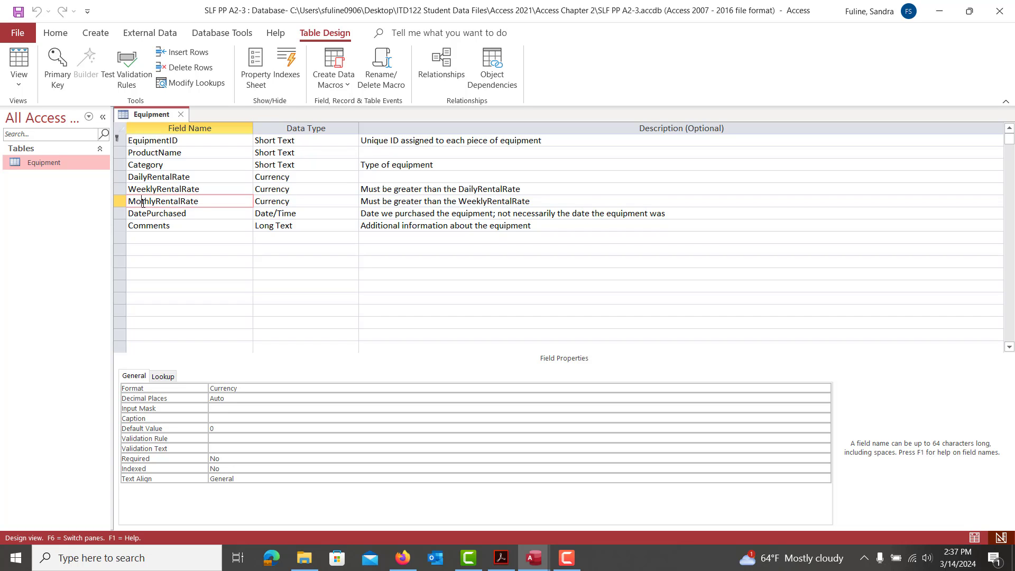
type("n")
left_click_drag(160, 185, 129, 189)
Save the table, test existing data while keeping the new record validation rule, and display the Equipment table in Datasheet view.
left_click(19, 63)
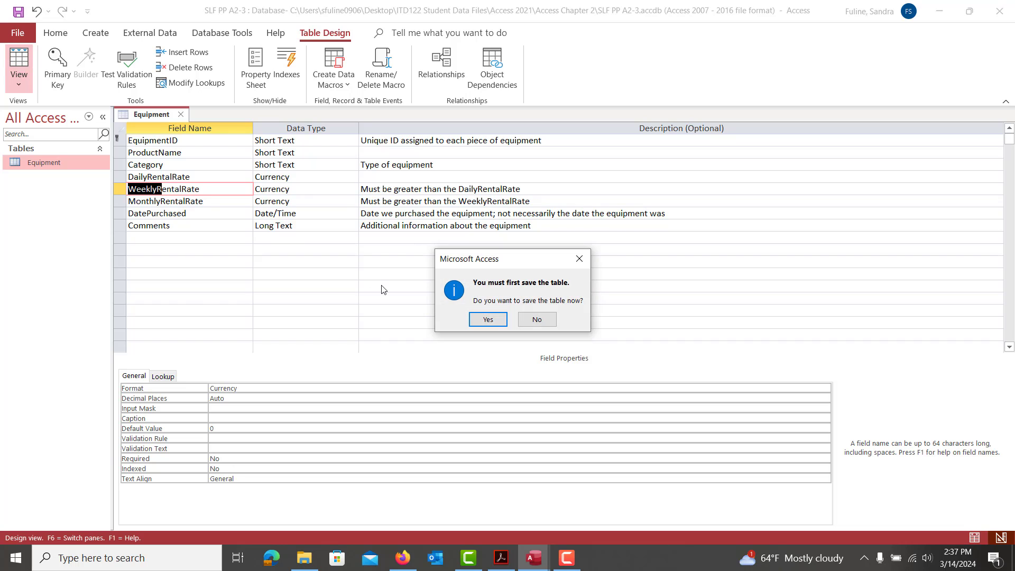
left_click(488, 319)
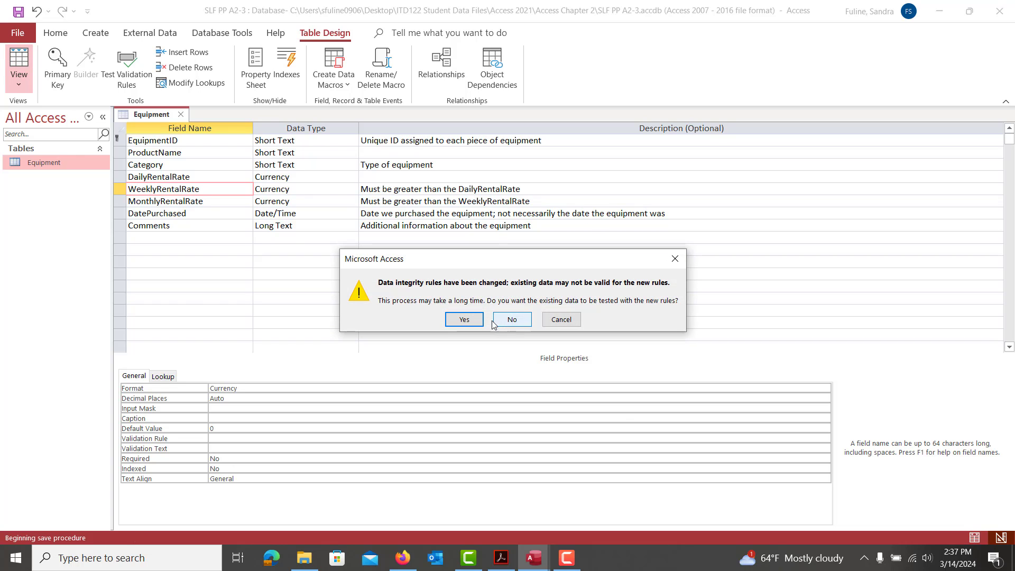
left_click(456, 326)
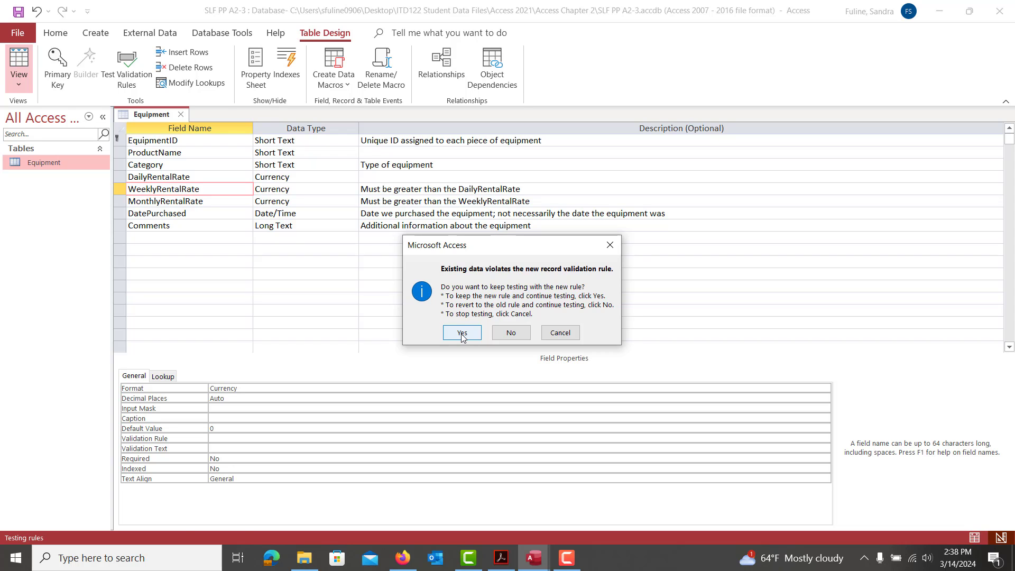
left_click(462, 333)
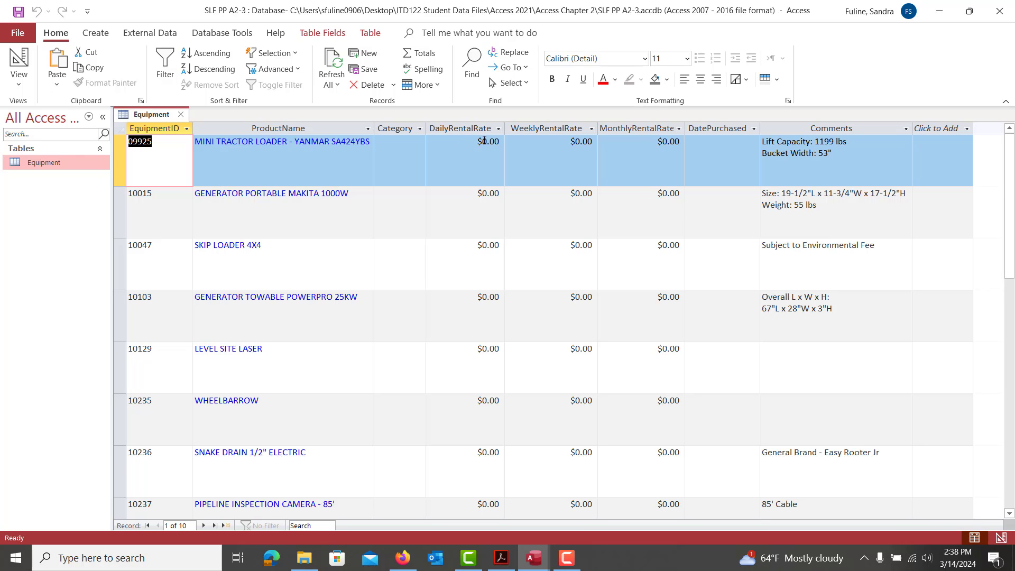
Switch to the PDF directions in Acrobat and read steps 8a to 8c on testing the record validation rule.
left_click(503, 560)
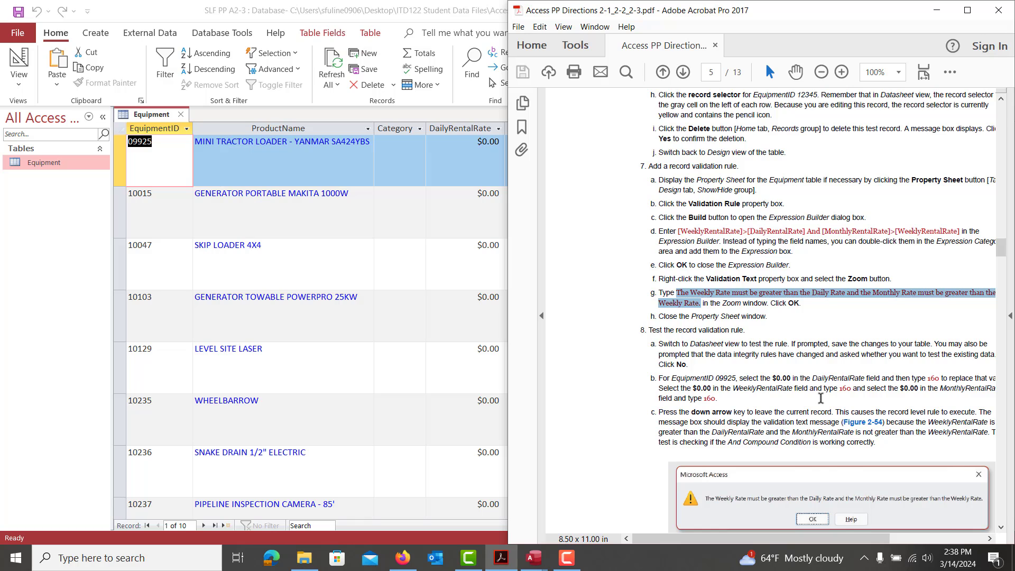
scroll(821, 397, "down", 2)
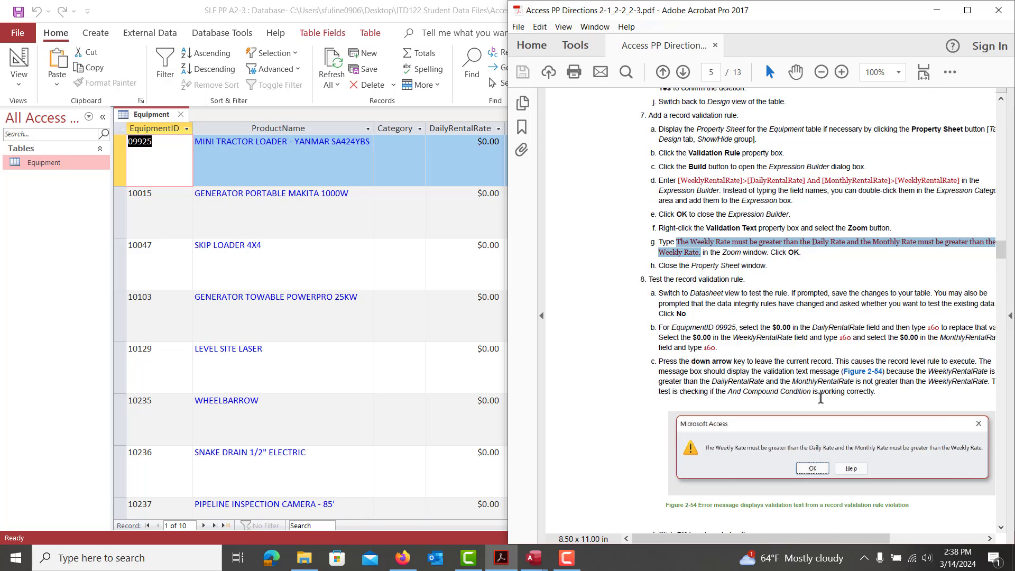
scroll(821, 398, "down", 3)
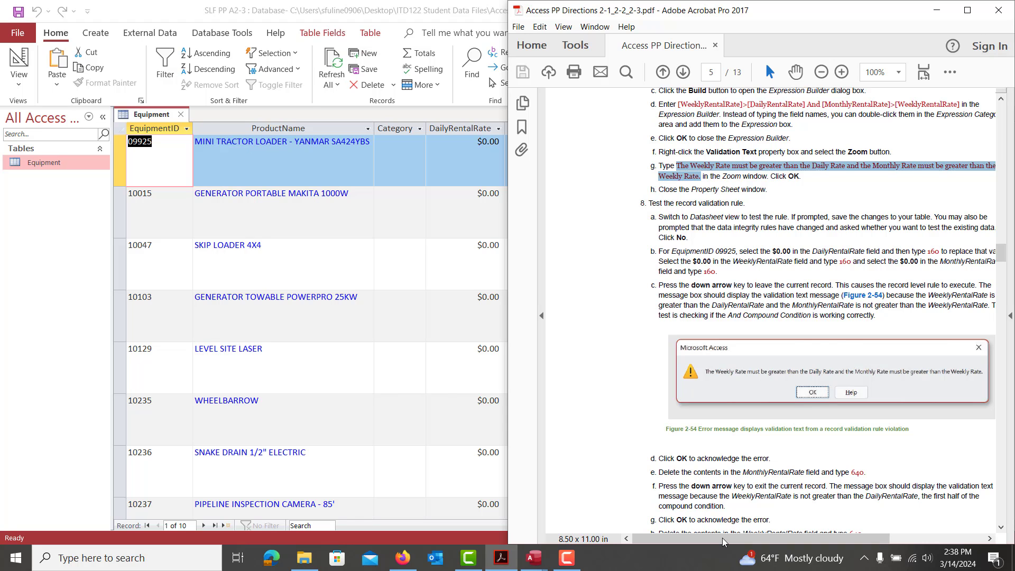
left_click_drag(716, 547, 753, 548)
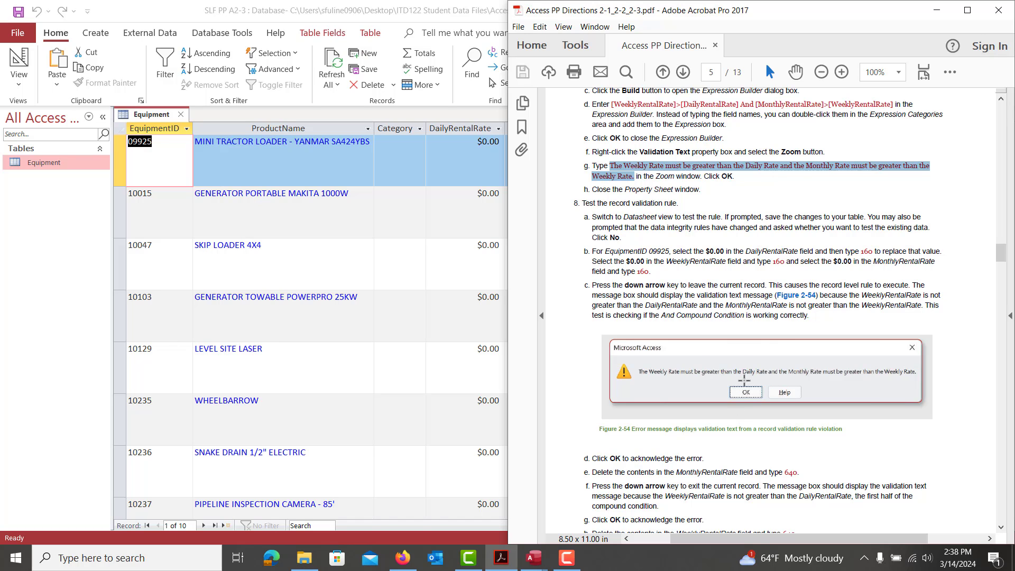
In Access, set the DailyRentalRate, WeeklyRentalRate and MonthlyRentalRate of EquipmentID 09925 to 160, and test the record validation rule by attempting to leave the record.
left_click_drag(478, 144, 504, 144)
type("160")
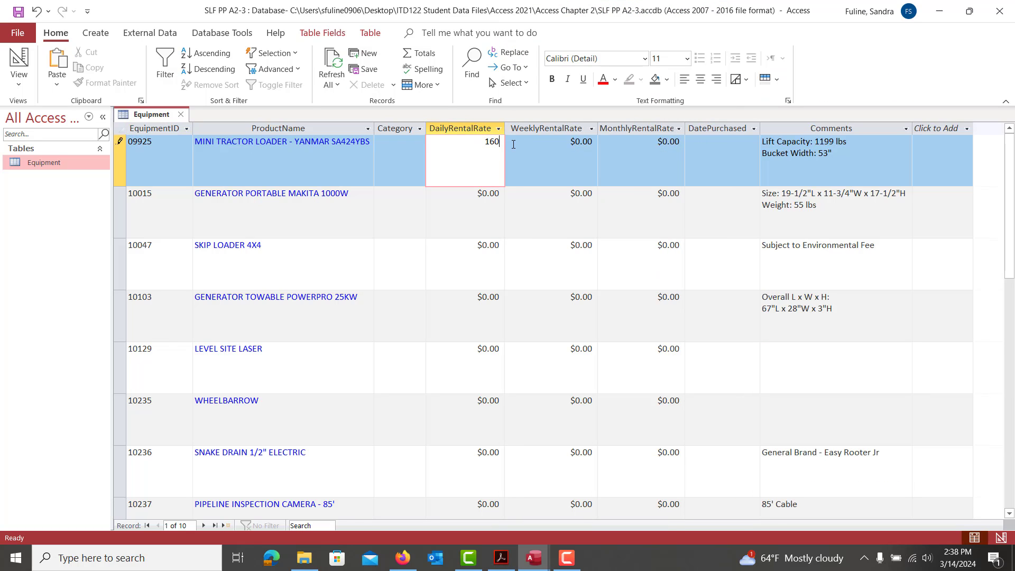
key("Tab")
type("160")
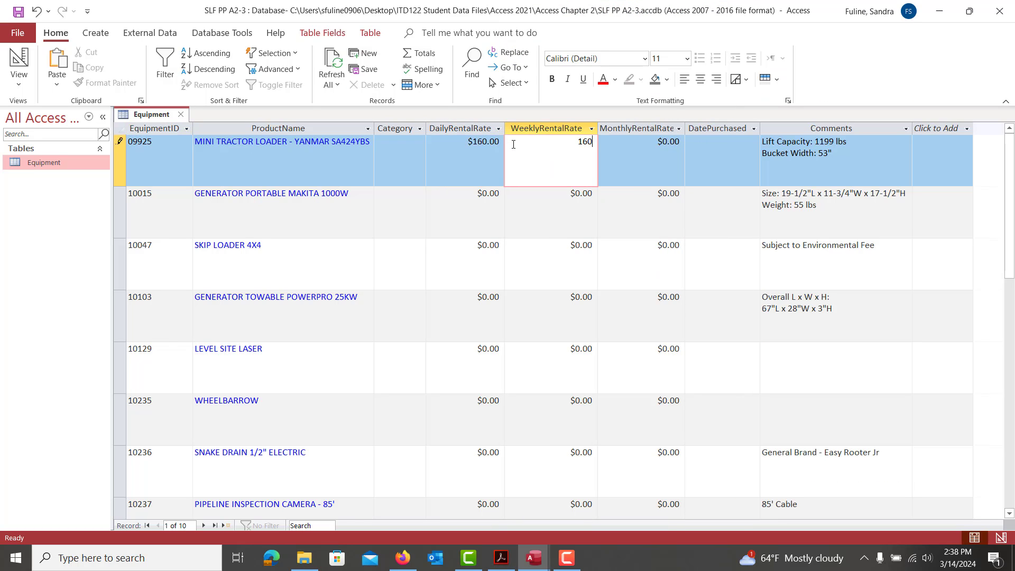
key("Tab")
type("160")
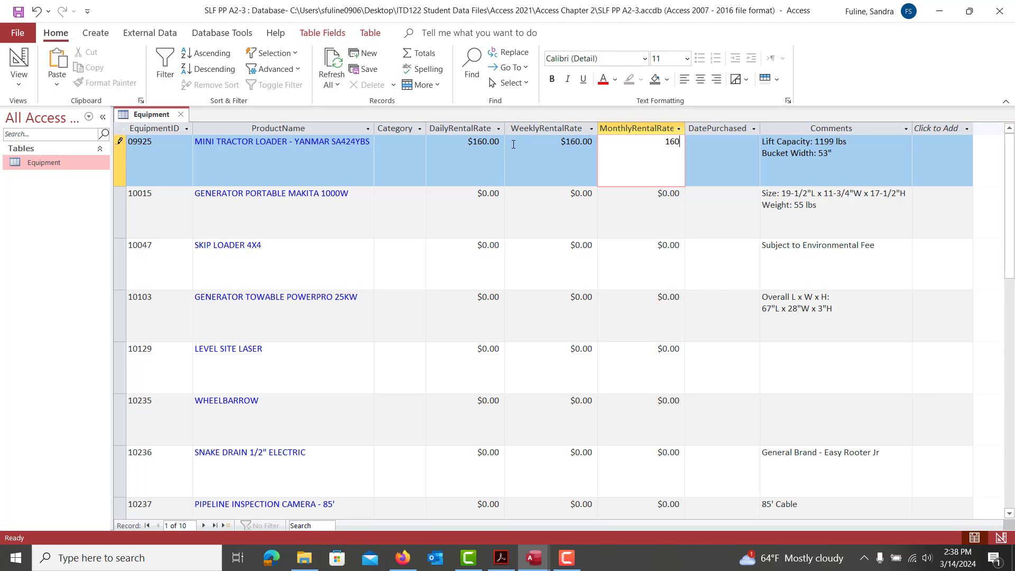
key("Down")
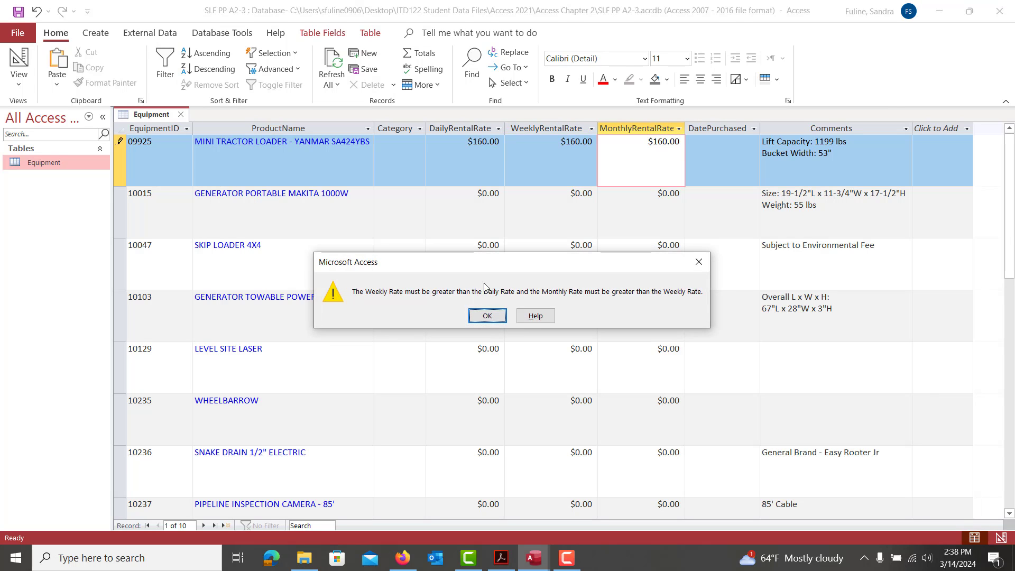
left_click(486, 317)
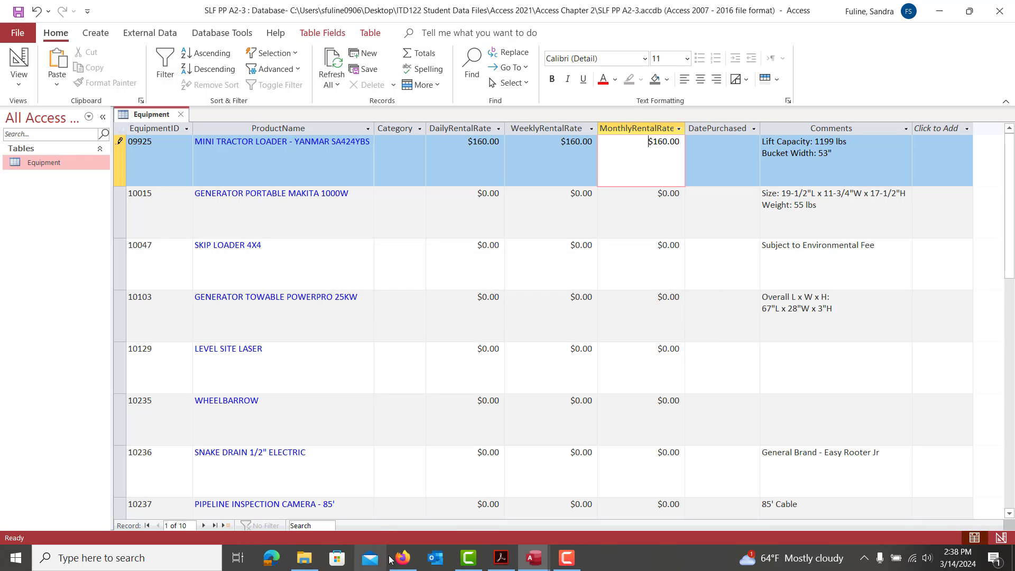
Read steps 8d to 8m of the PDF directions in Acrobat, and return to the EquipmentID 09925 record in Access.
left_click(501, 558)
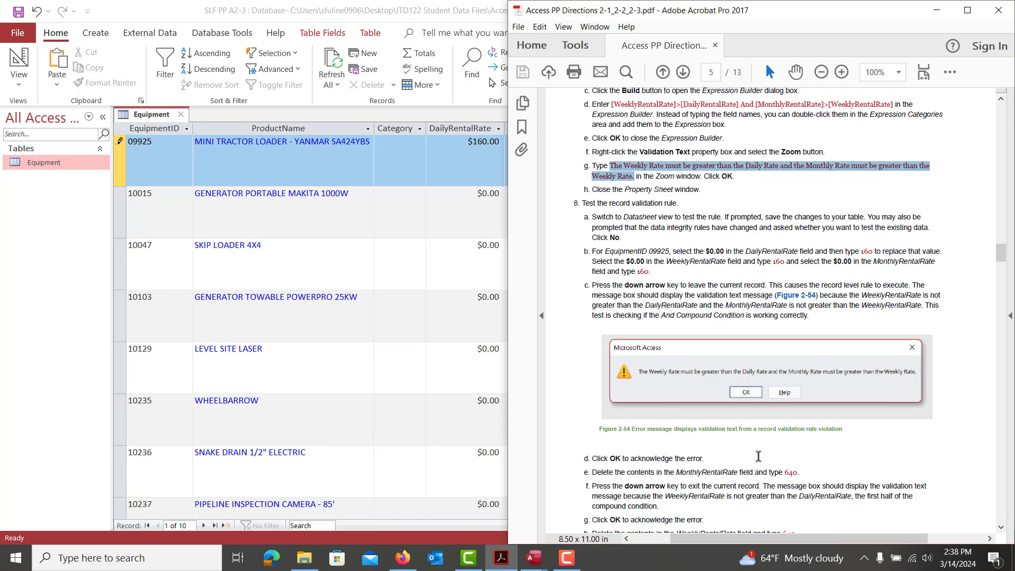
scroll(758, 456, "down", 5)
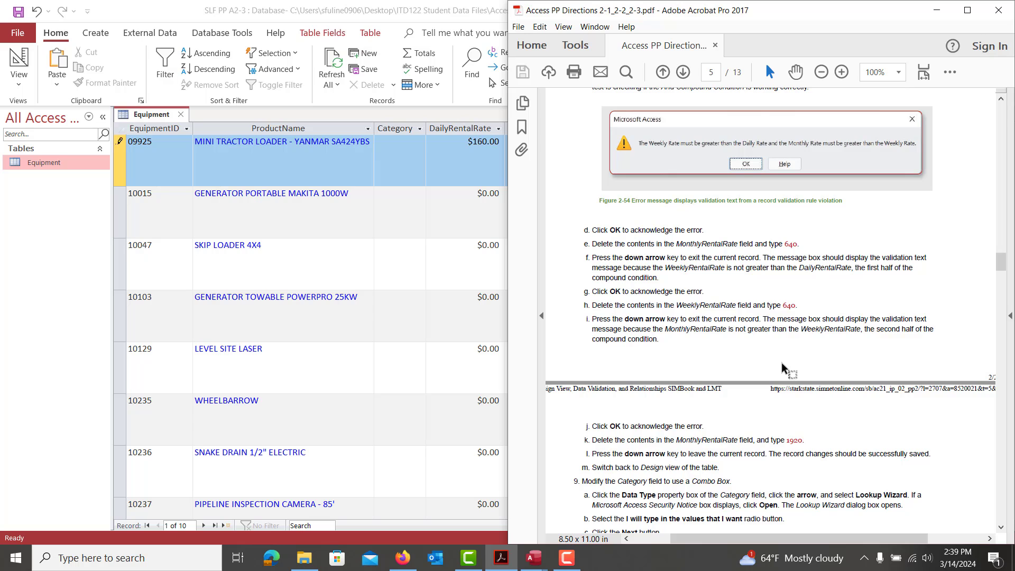
scroll(785, 368, "down", 1)
scroll(785, 369, "down", 1)
scroll(785, 368, "down", 1)
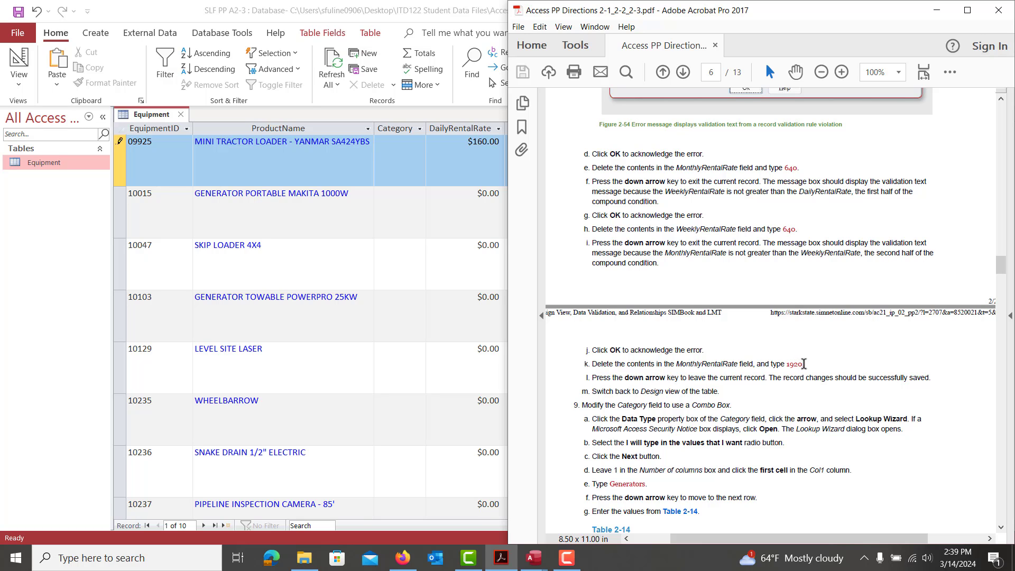
left_click(475, 173)
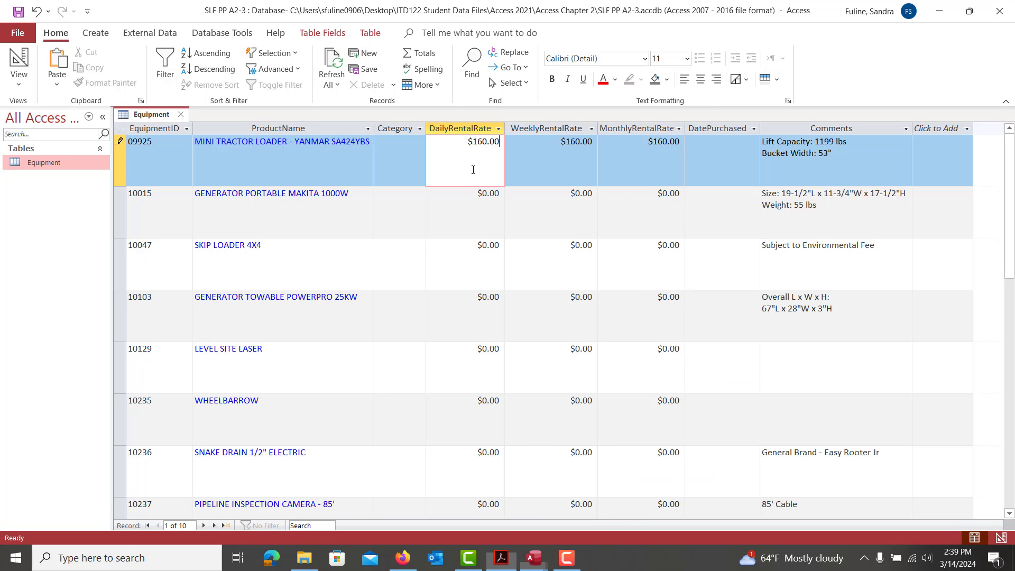
Set the WeeklyRentalRate of EquipmentID 09925 to 640 and its MonthlyRentalRate to 1920, and save the record by moving to the following one.
double_click(558, 147)
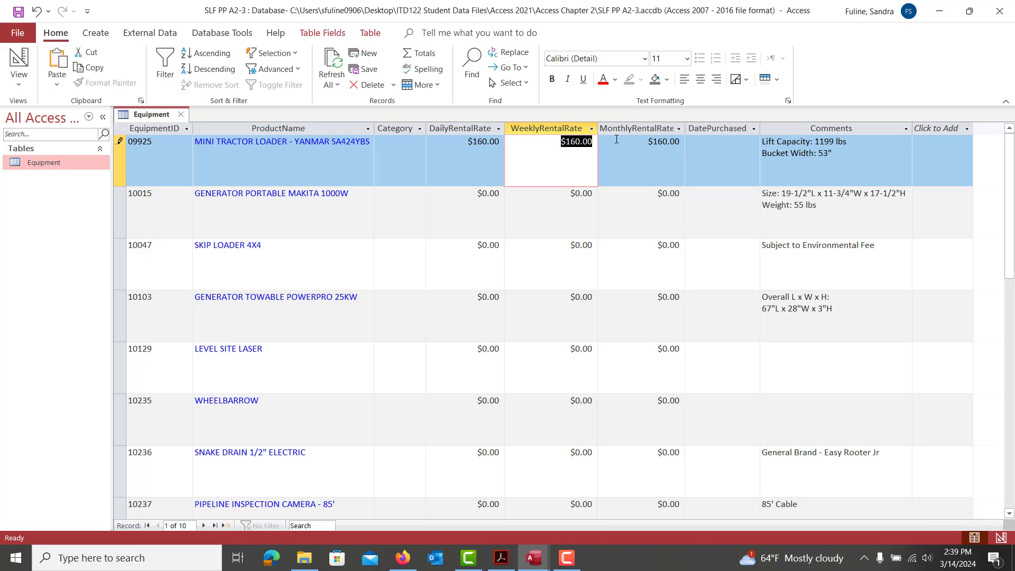
type("5")
type("40")
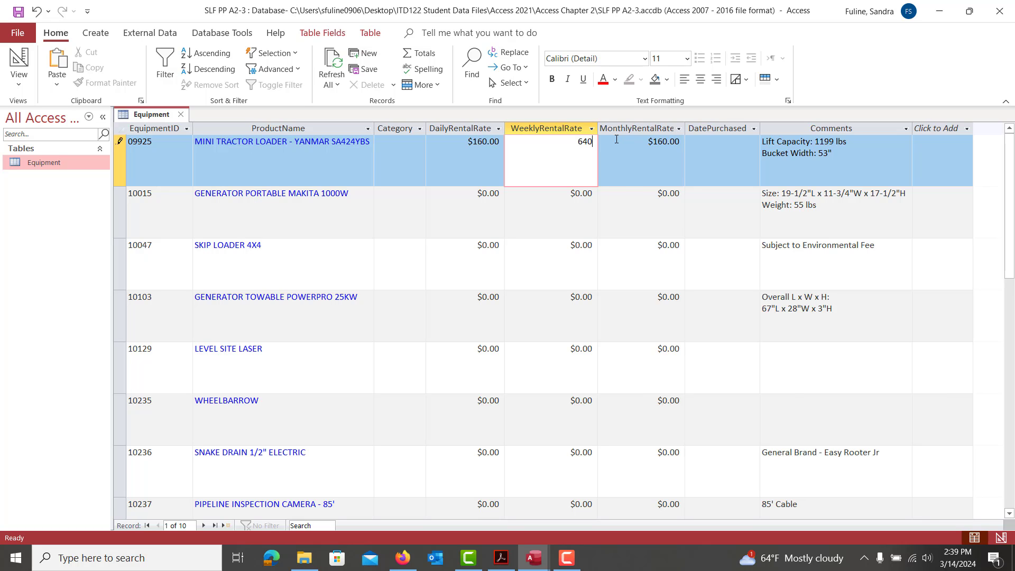
key("Tab")
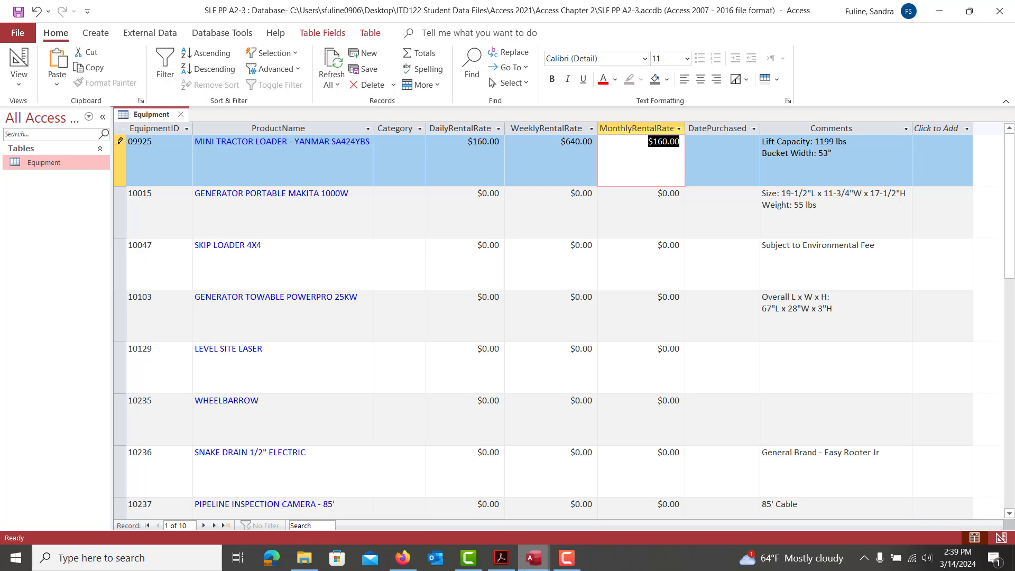
left_click(503, 559)
left_click(508, 561)
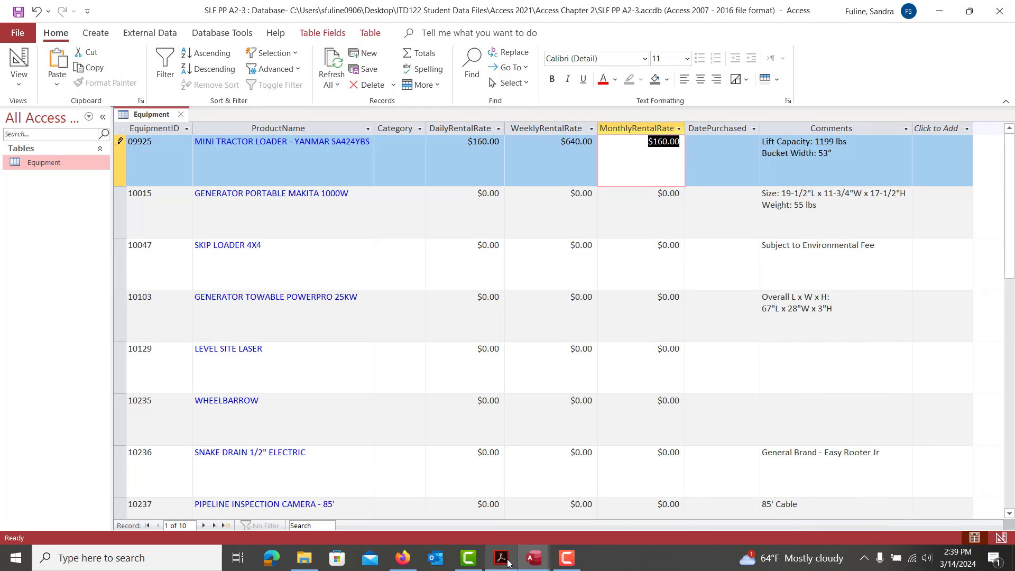
type("1920")
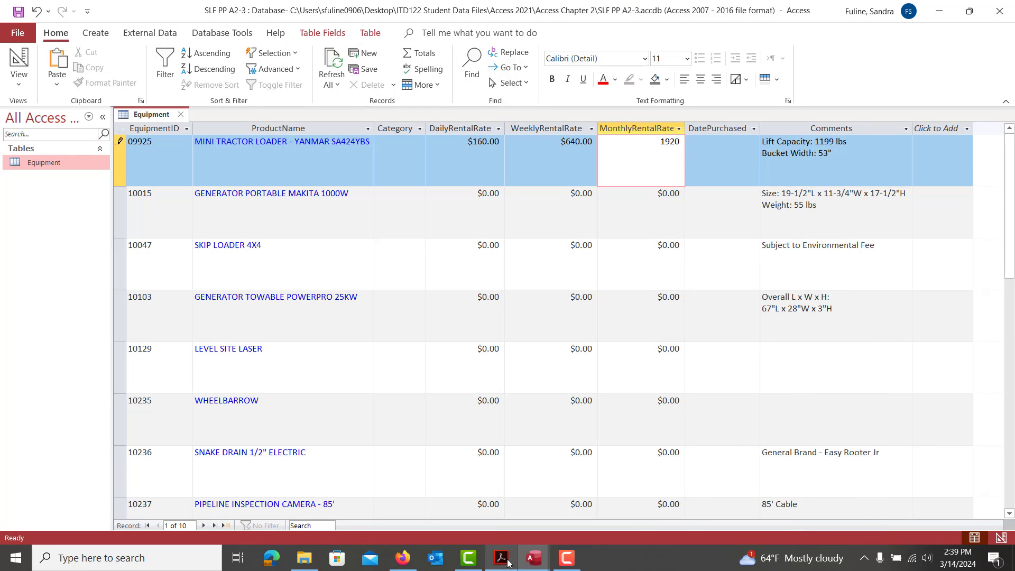
key("Down")
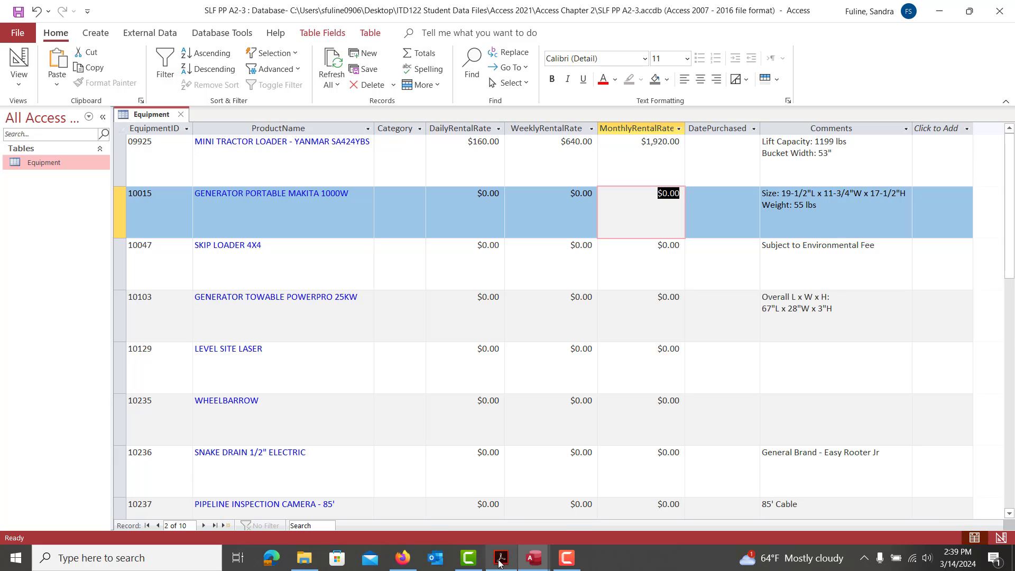
Switch to the PDF directions in Acrobat and read steps 8m to 9k on turning the Category field into a combo box.
mouse_move(501, 562)
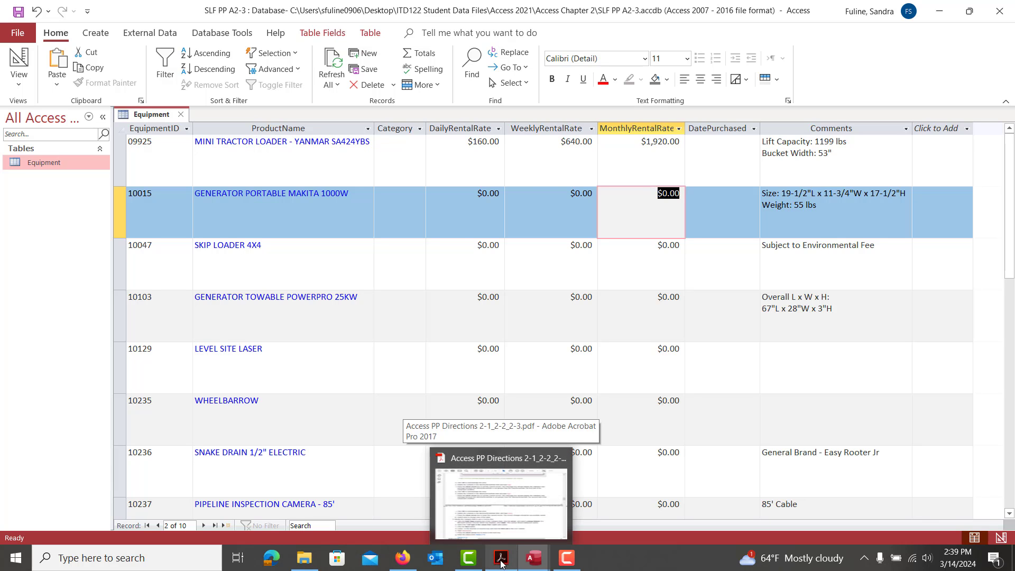
left_click(501, 562)
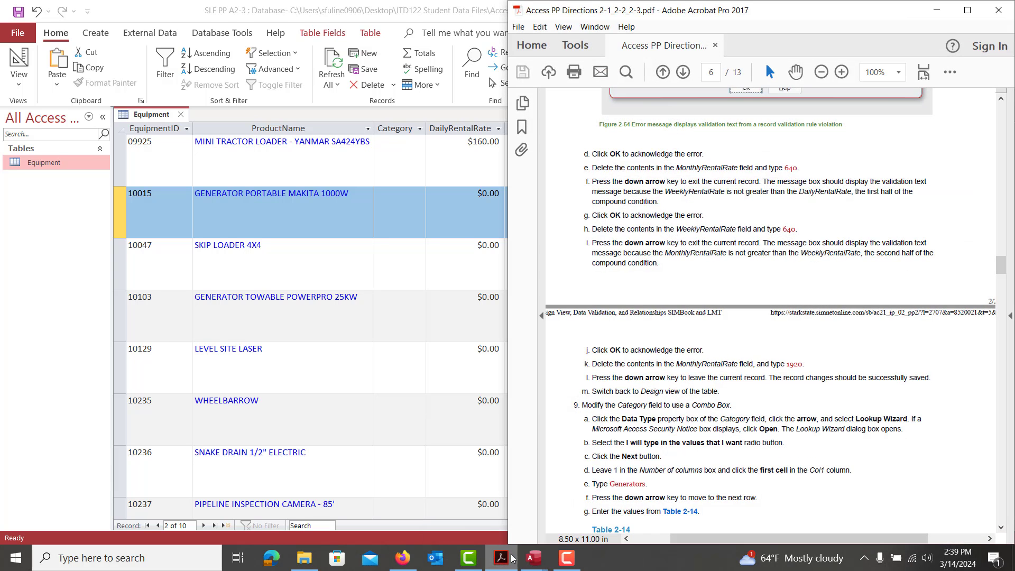
scroll(799, 454, "down", 1)
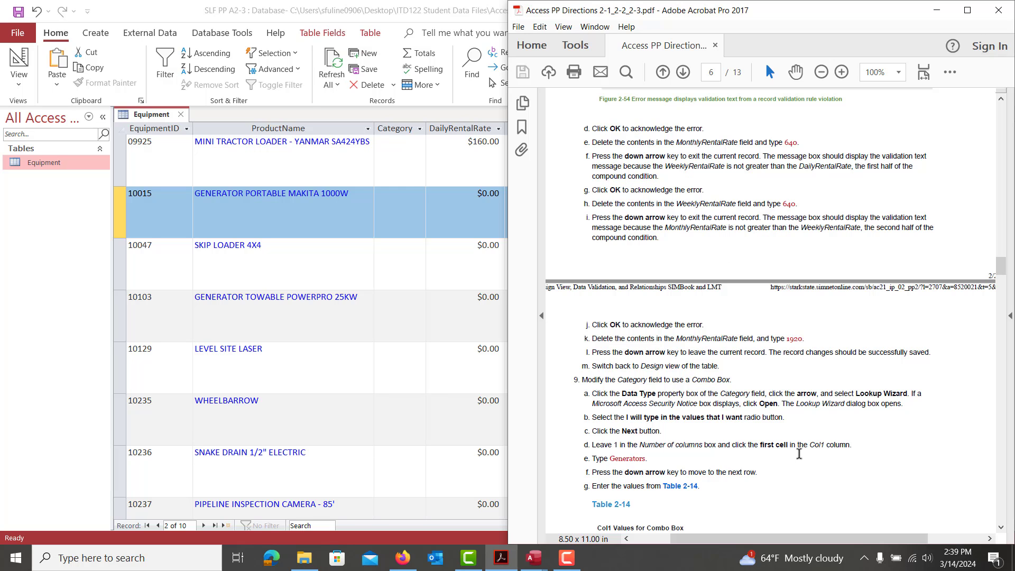
scroll(799, 455, "down", 1)
scroll(799, 457, "down", 1)
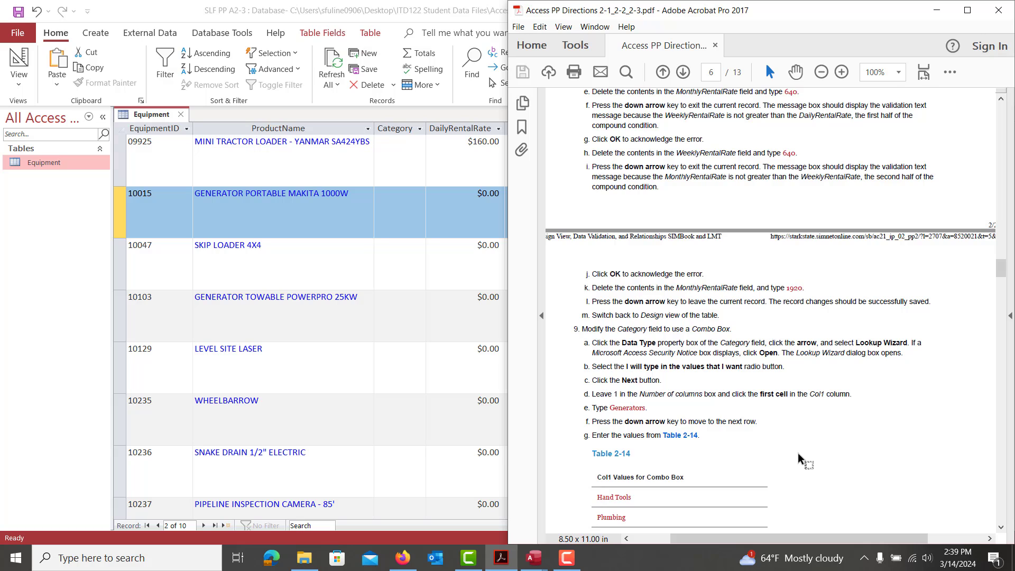
scroll(799, 457, "down", 1)
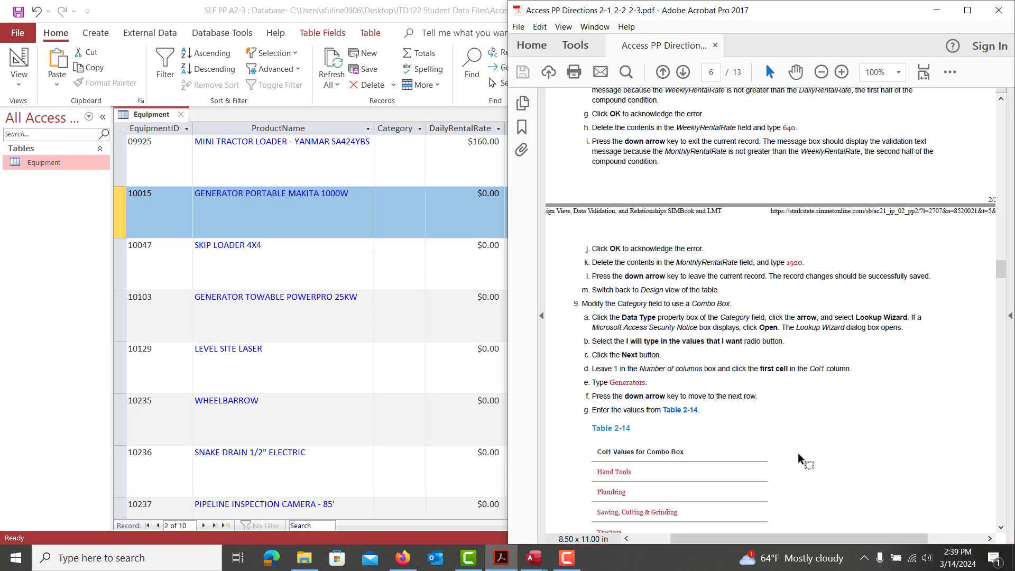
scroll(798, 457, "down", 3)
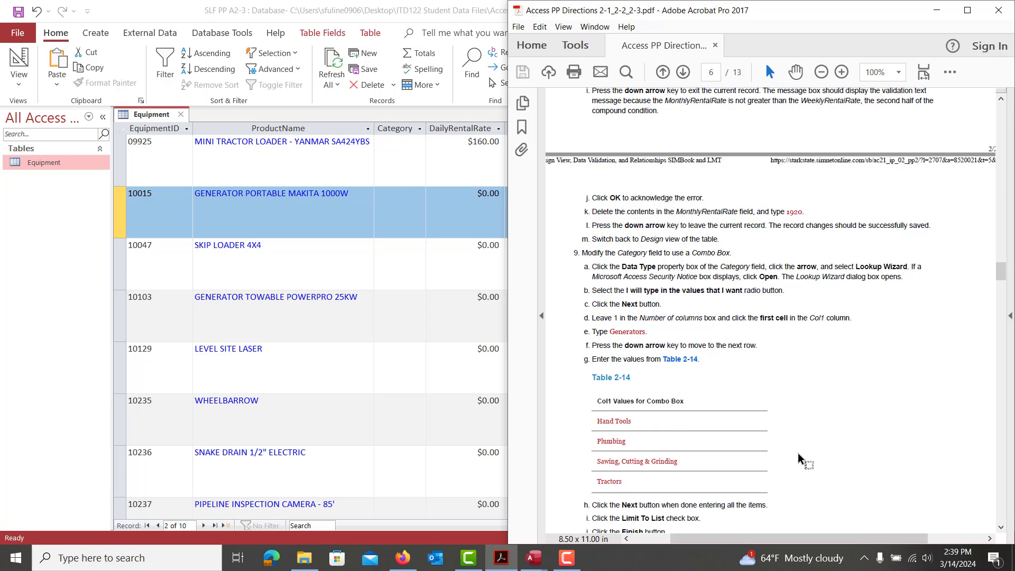
scroll(799, 458, "down", 3)
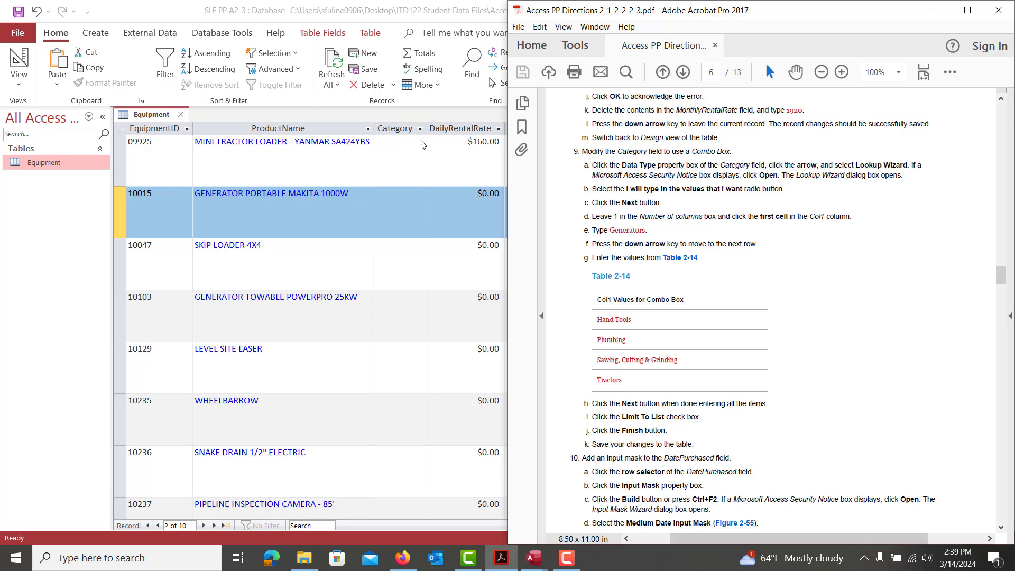
left_click(391, 128)
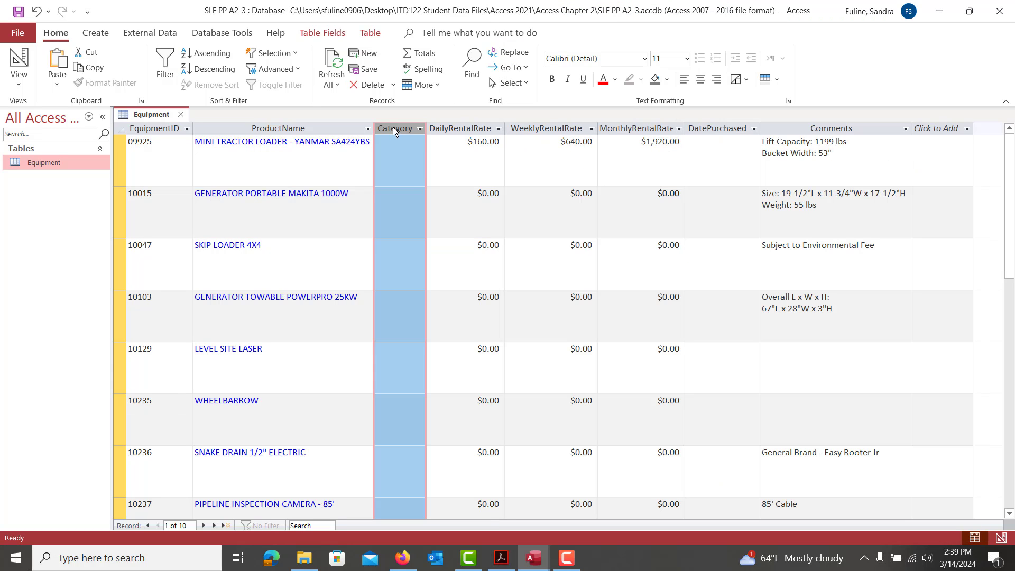
left_click(314, 34)
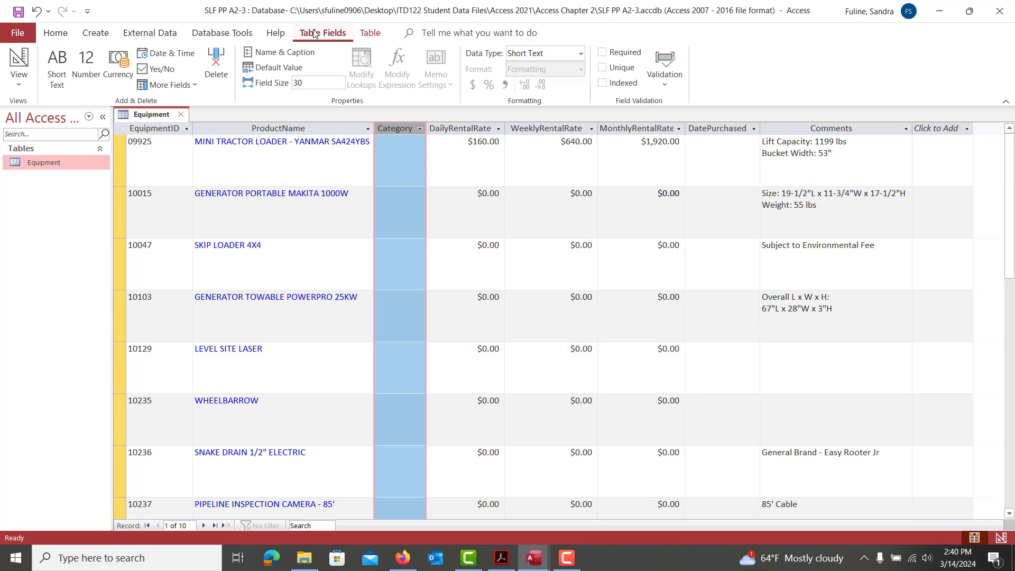
left_click(579, 56)
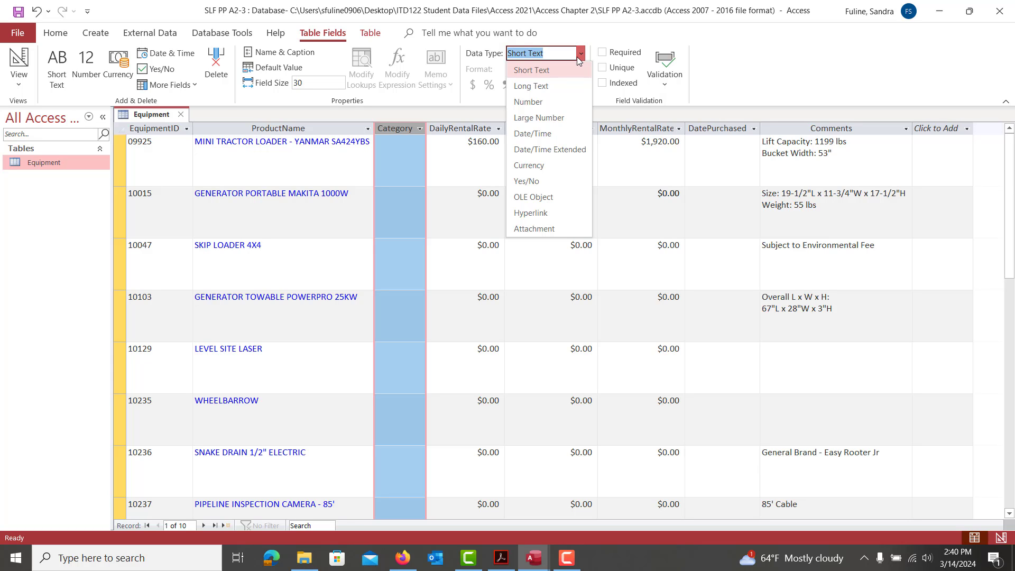
left_click(576, 56)
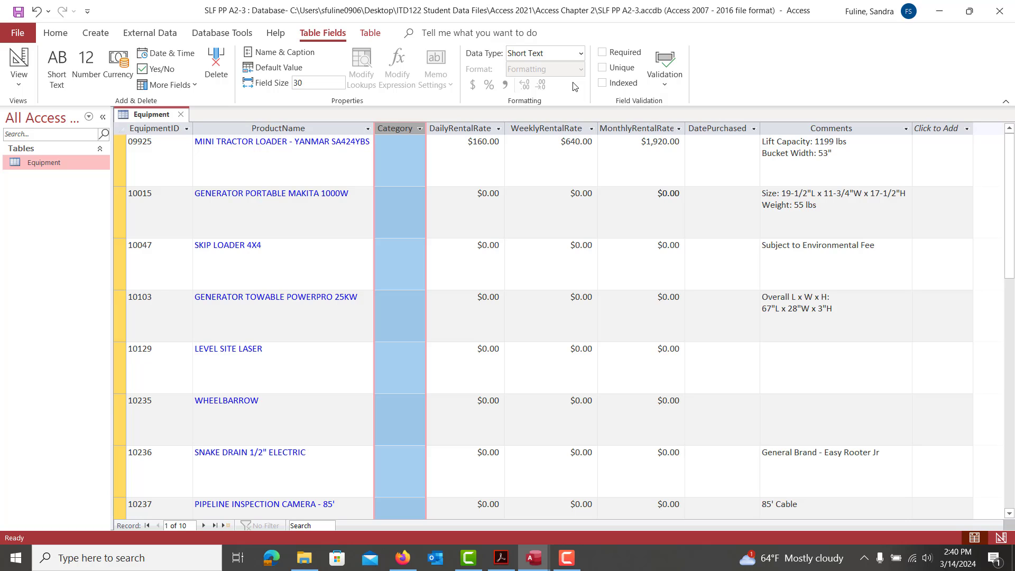
left_click(581, 55)
left_click(580, 57)
Display the Equipment table in Design view and start the Lookup Wizard for the Category field, choosing to type in the values.
left_click(19, 60)
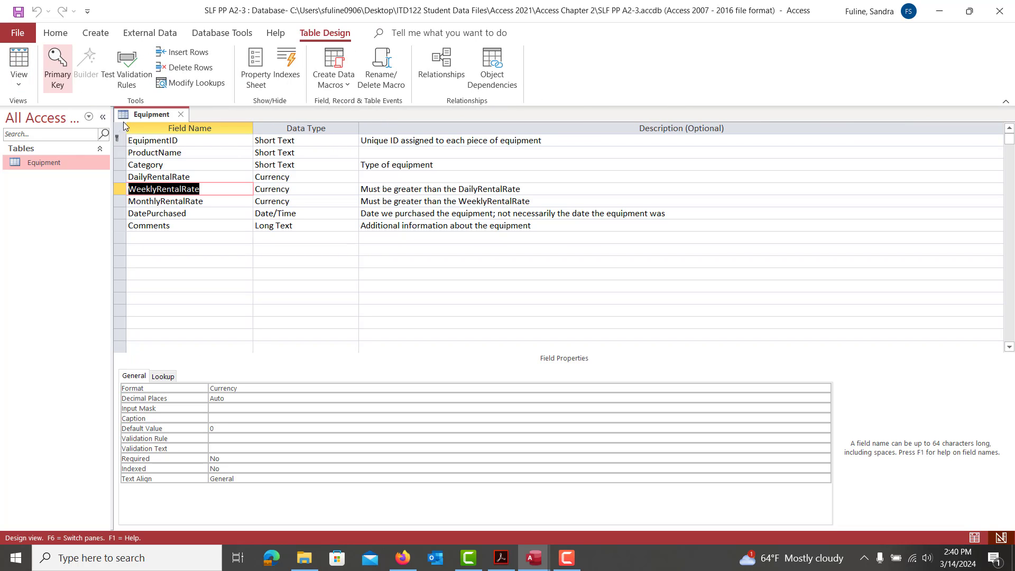
left_click(215, 164)
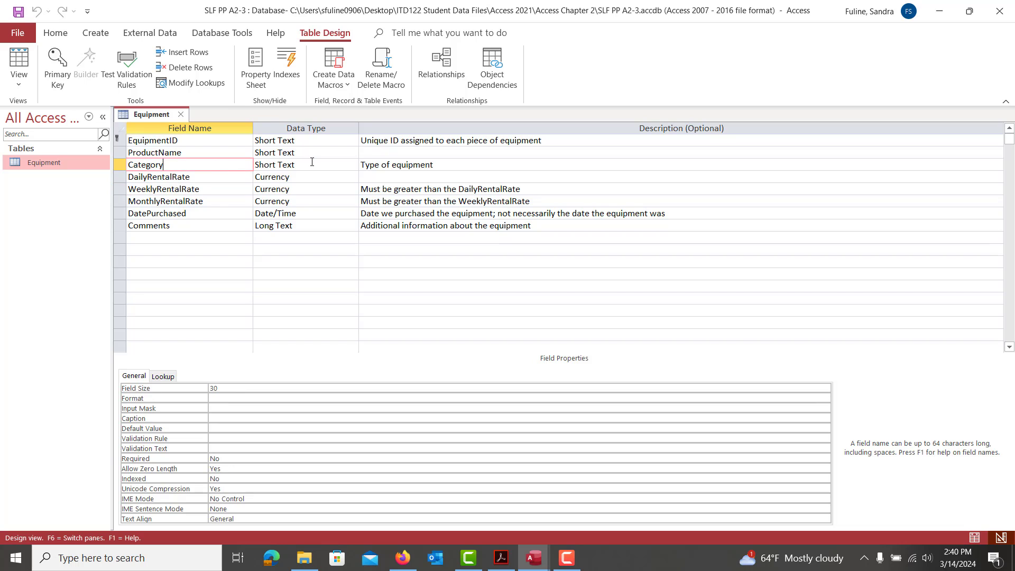
left_click(304, 161)
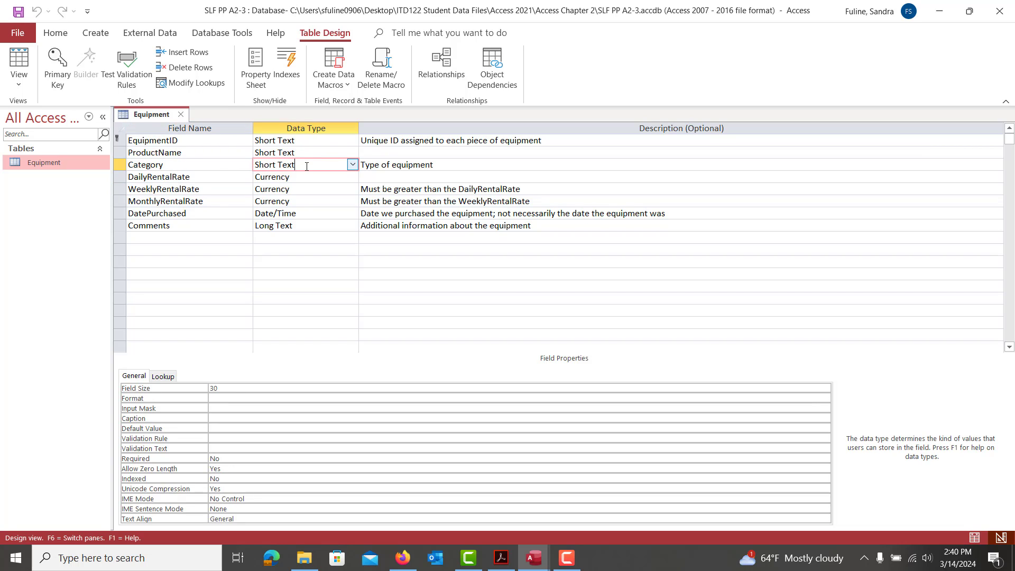
left_click(352, 164)
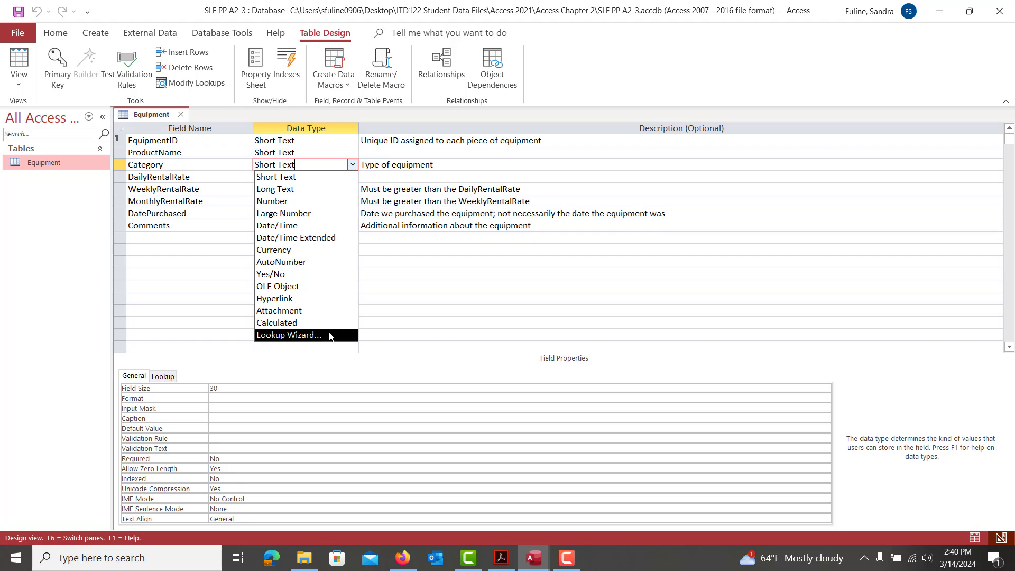
left_click(330, 336)
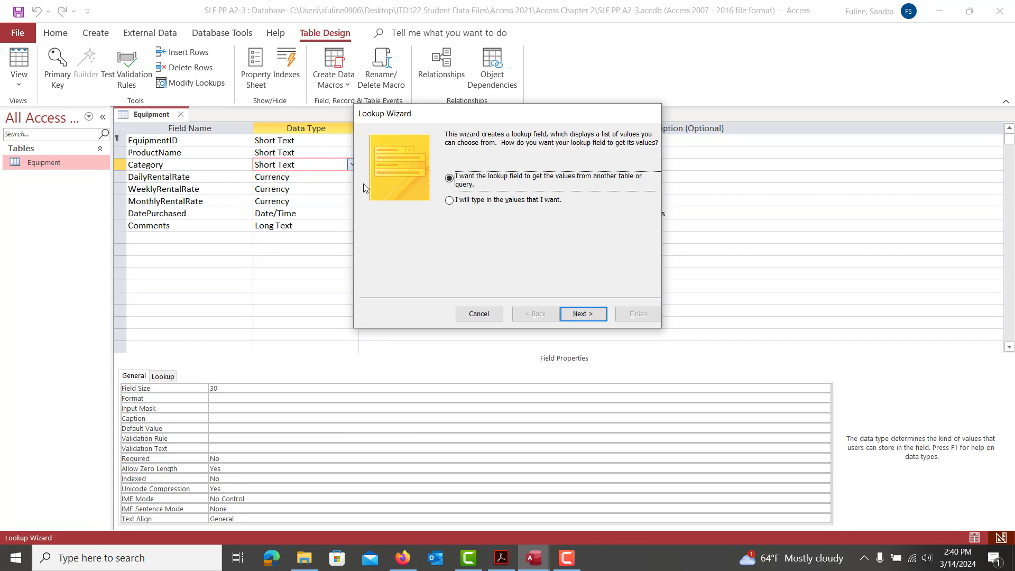
left_click(450, 200)
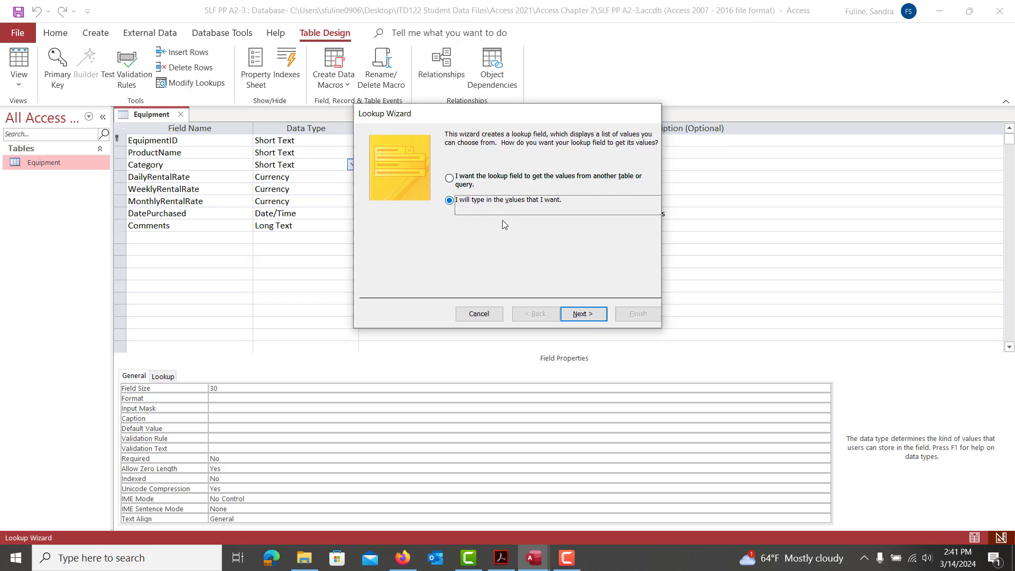
left_click(583, 314)
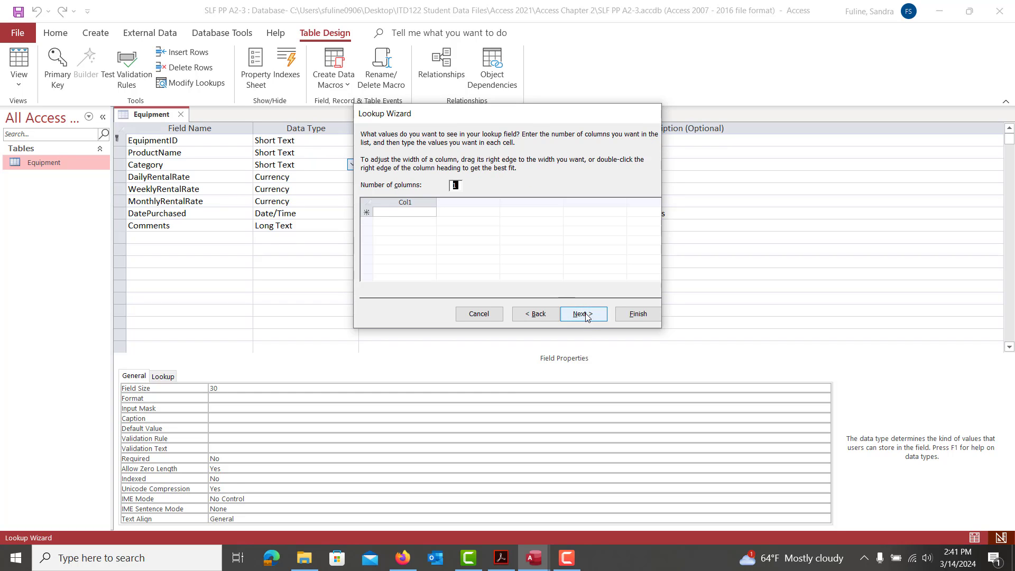
Enter Generators, Hand Tools, Plumbing, "Sawing, Cutting, & Grinding" and Tractors as the Col1 lookup values, and widen the column to fit them.
left_click(404, 213)
type("Gener")
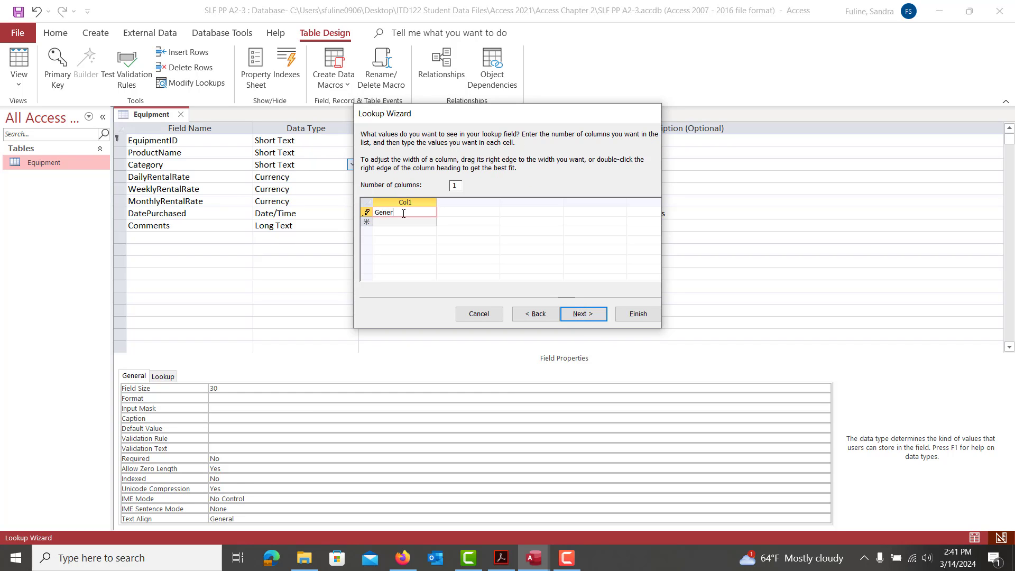
type("ators")
left_click(499, 556)
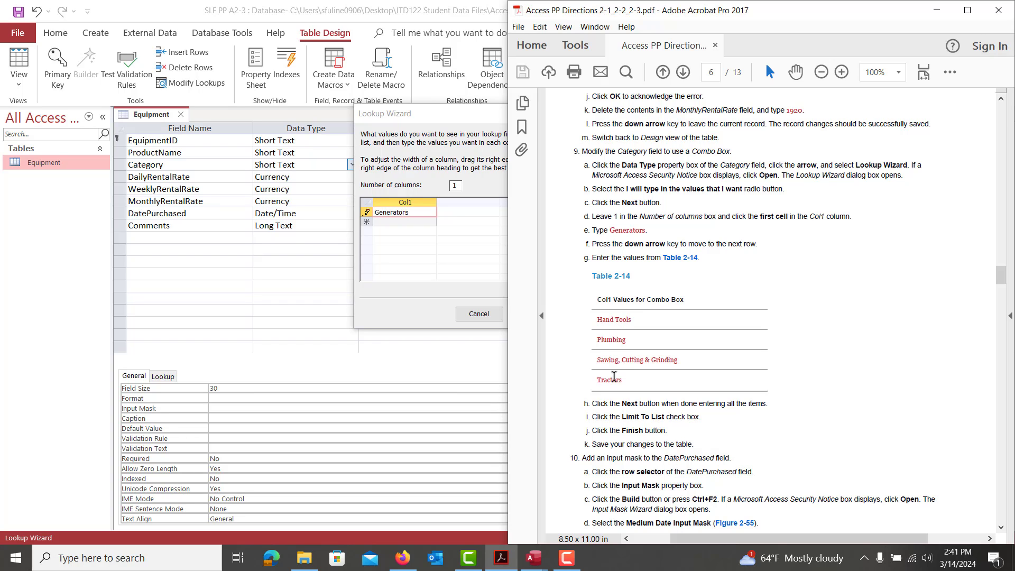
left_click(568, 559)
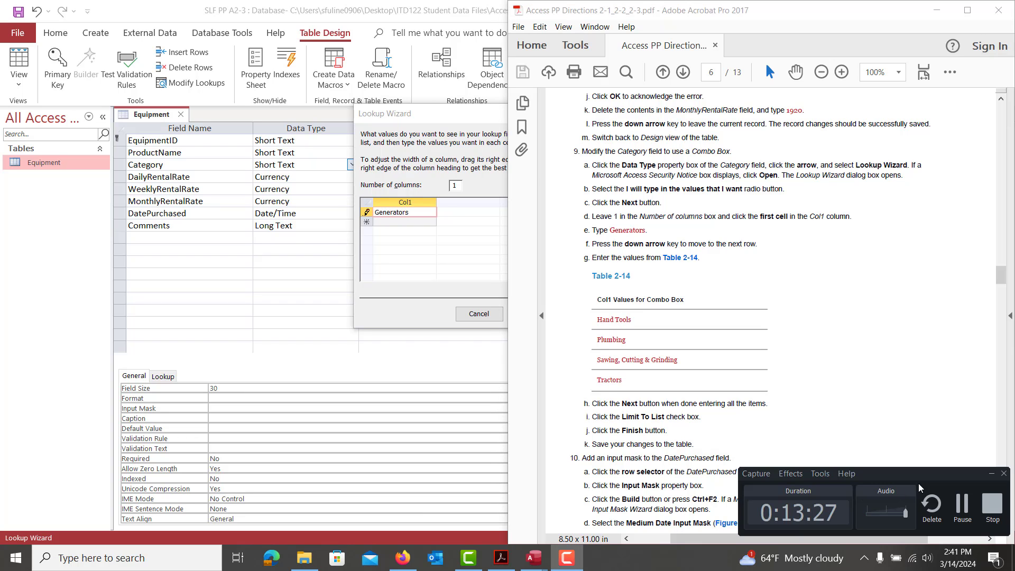
left_click(962, 505)
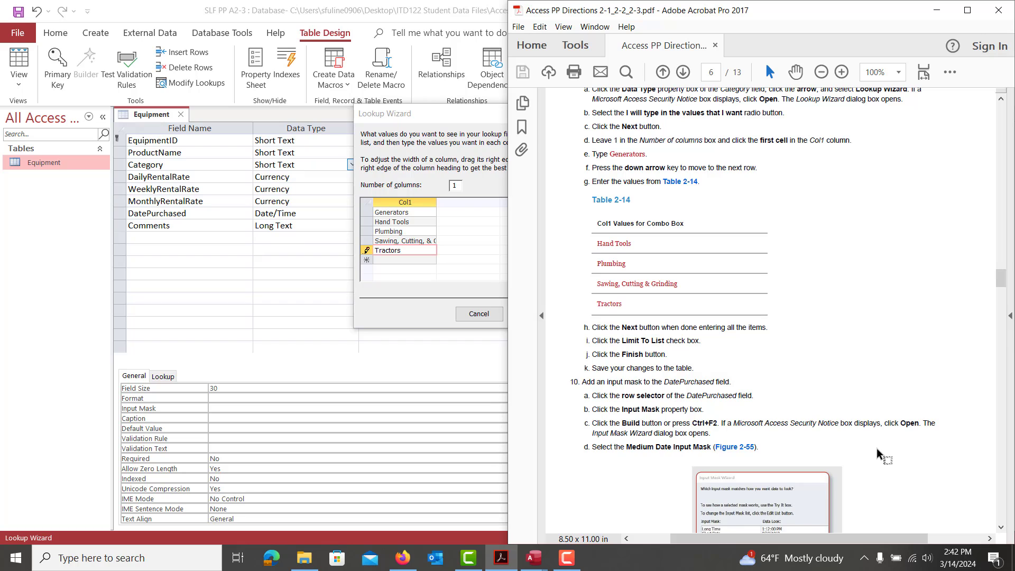
left_click(438, 207)
left_click_drag(437, 207, 458, 207)
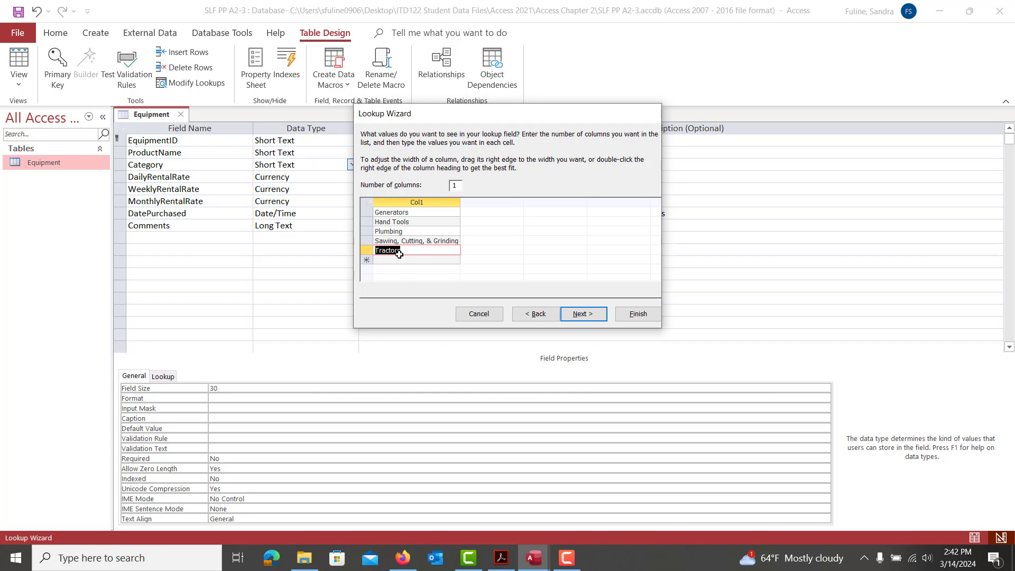
Keep the Category label, limit entries to the list, and finish the Lookup Wizard.
left_click(593, 317)
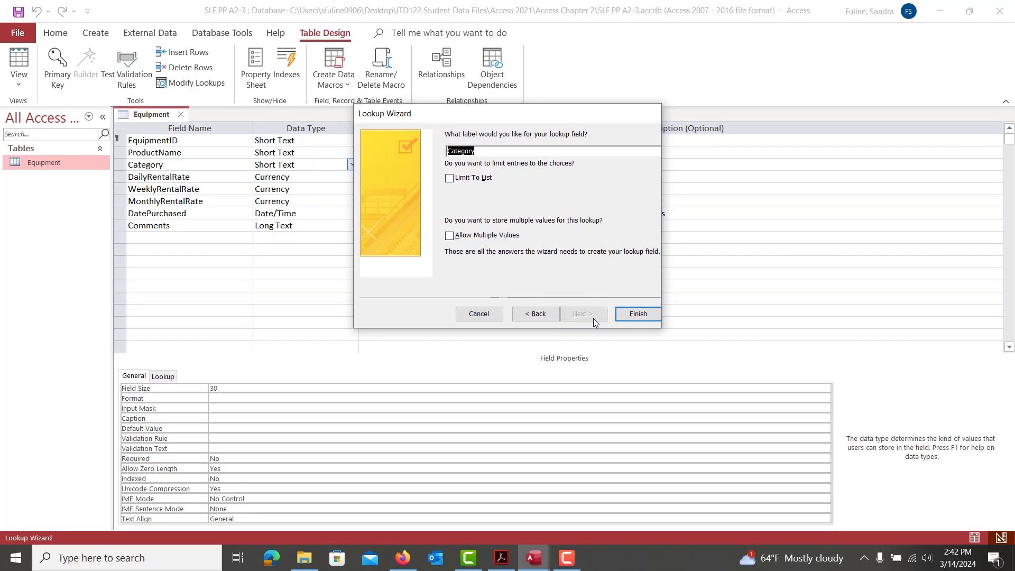
left_click(450, 179)
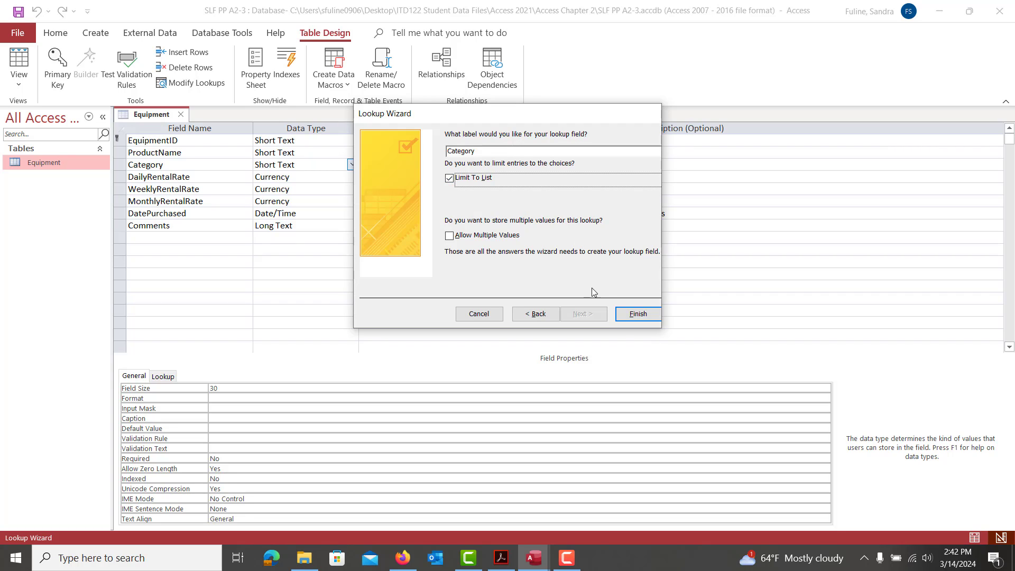
left_click(638, 316)
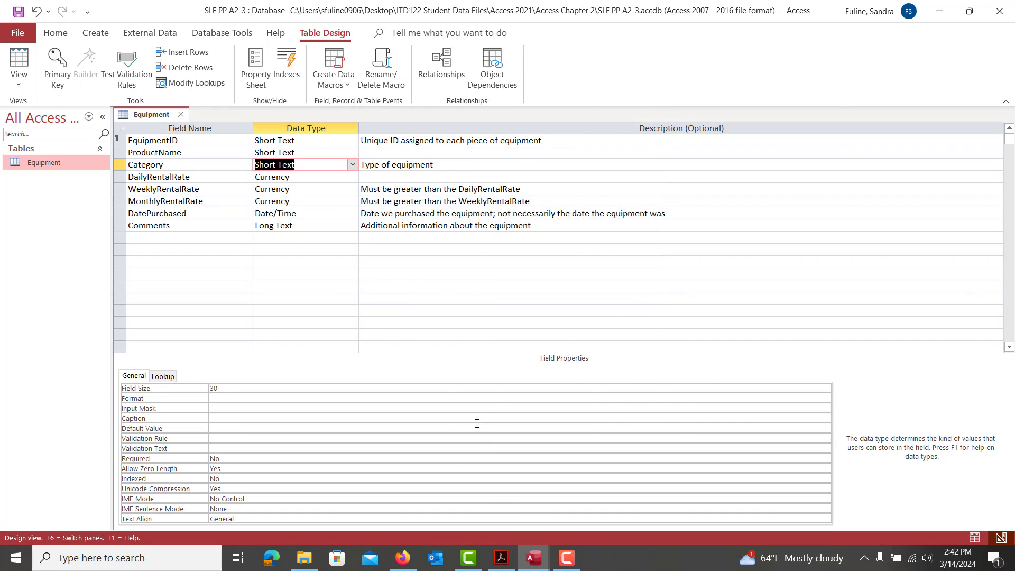
Switch to the PDF directions in Acrobat and read steps 9k to 11 on the DatePurchased input mask and the Required property.
left_click(501, 558)
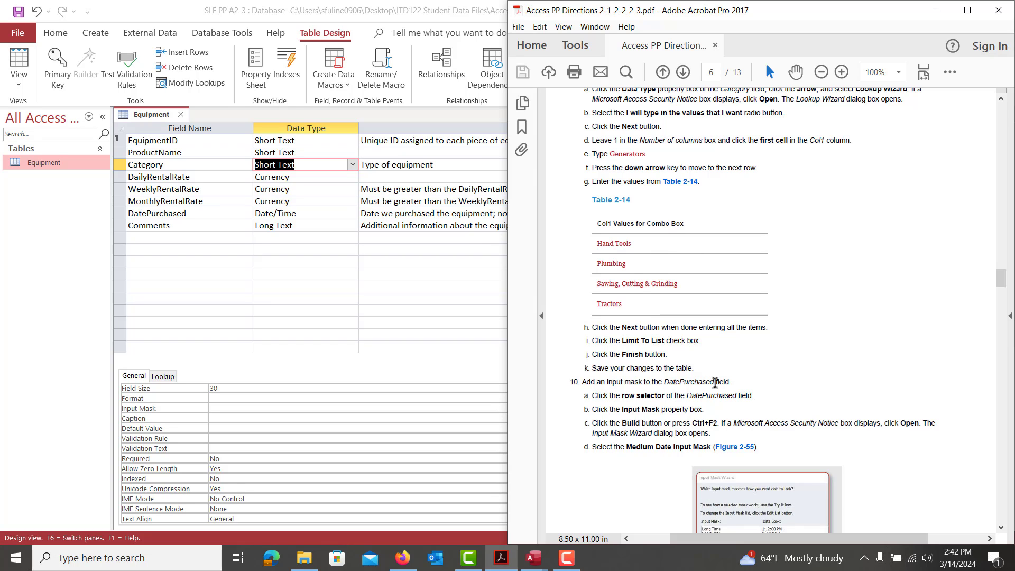
scroll(715, 382, "down", 5)
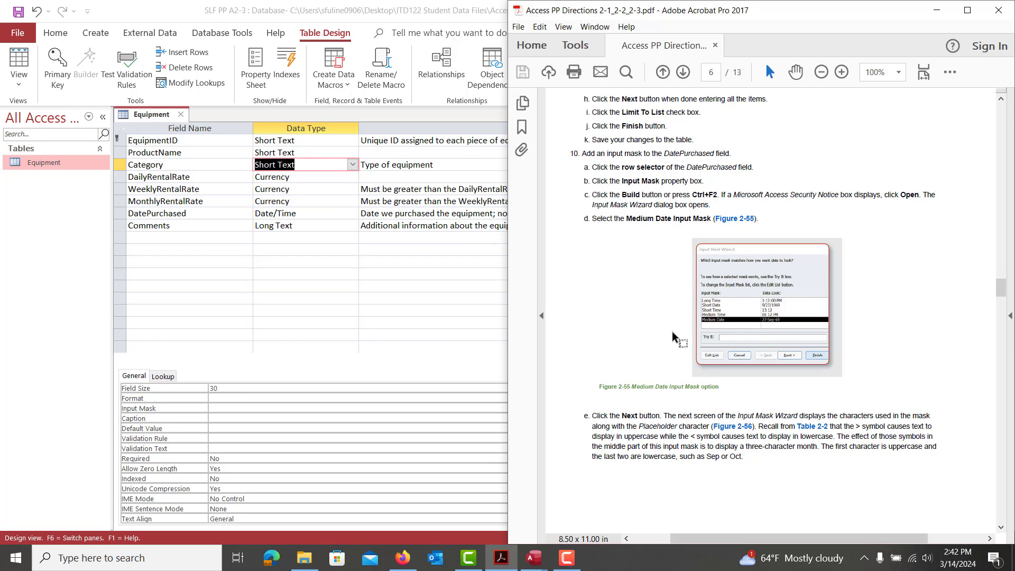
scroll(672, 339, "down", 3)
scroll(672, 339, "down", 4)
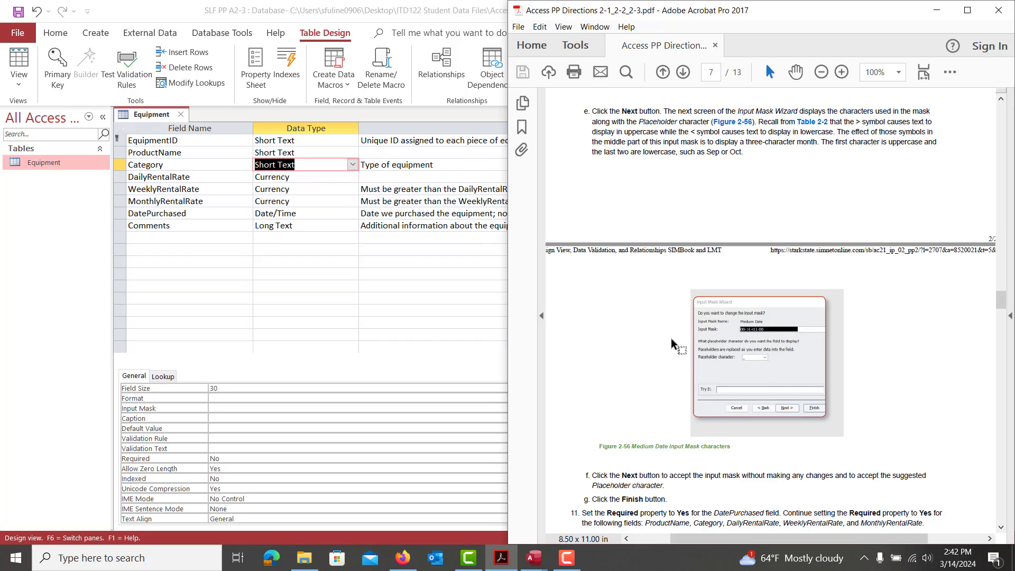
Review steps 10c to 13 of the directions on the Medium Date input mask, the Required property and the Table 2-15 data.
scroll(672, 342, "up", 5)
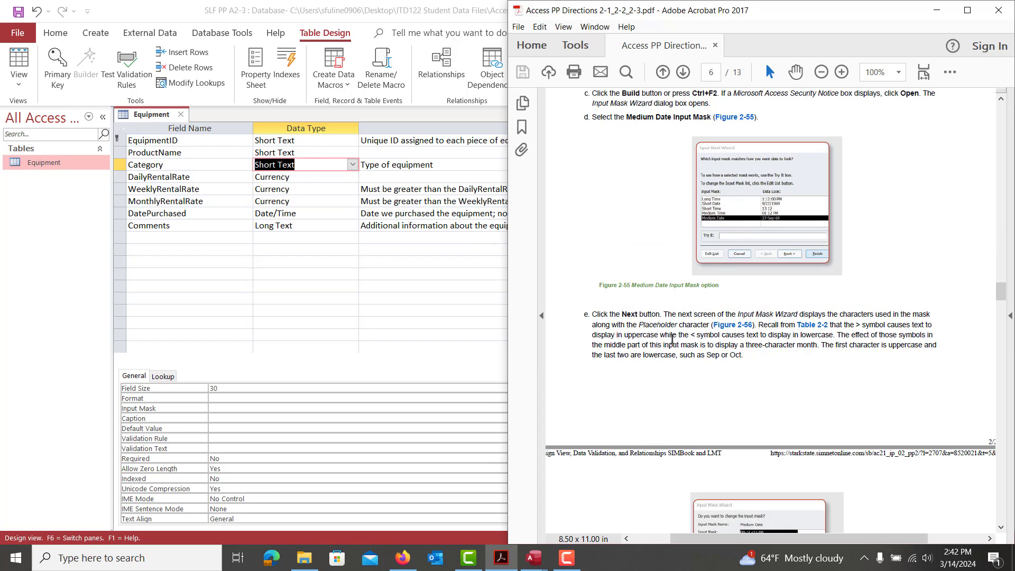
scroll(672, 339, "up", 1)
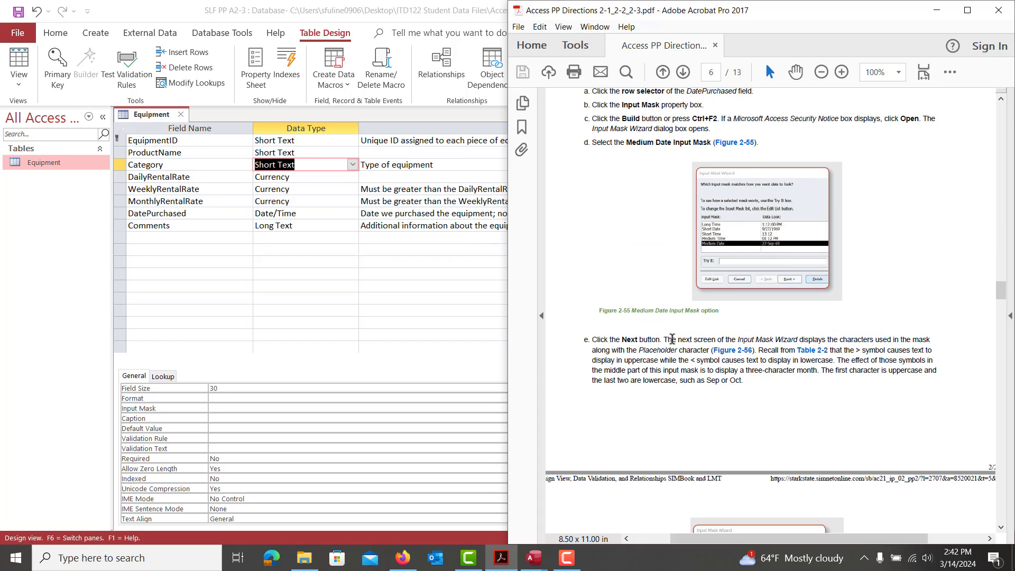
scroll(672, 339, "down", 6)
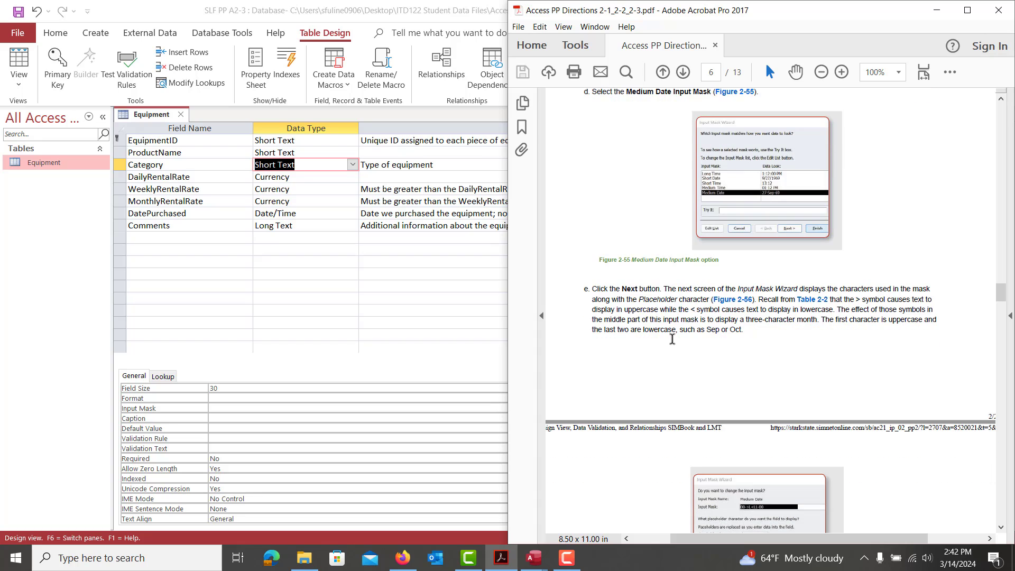
scroll(672, 339, "down", 2)
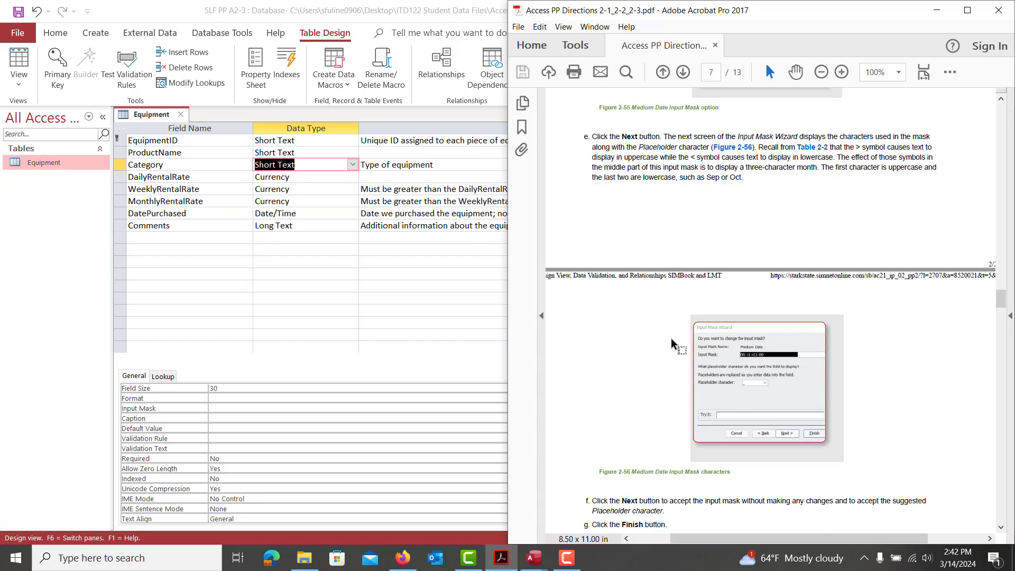
scroll(672, 341, "down", 12)
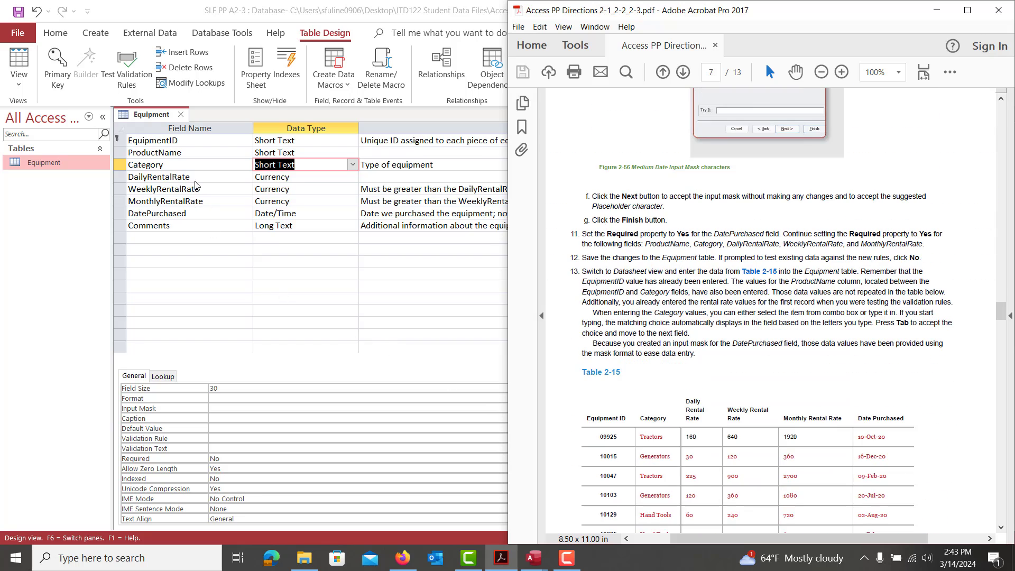
Return to Access and set the Format property of the DatePurchased field to Medium Date.
left_click(196, 214)
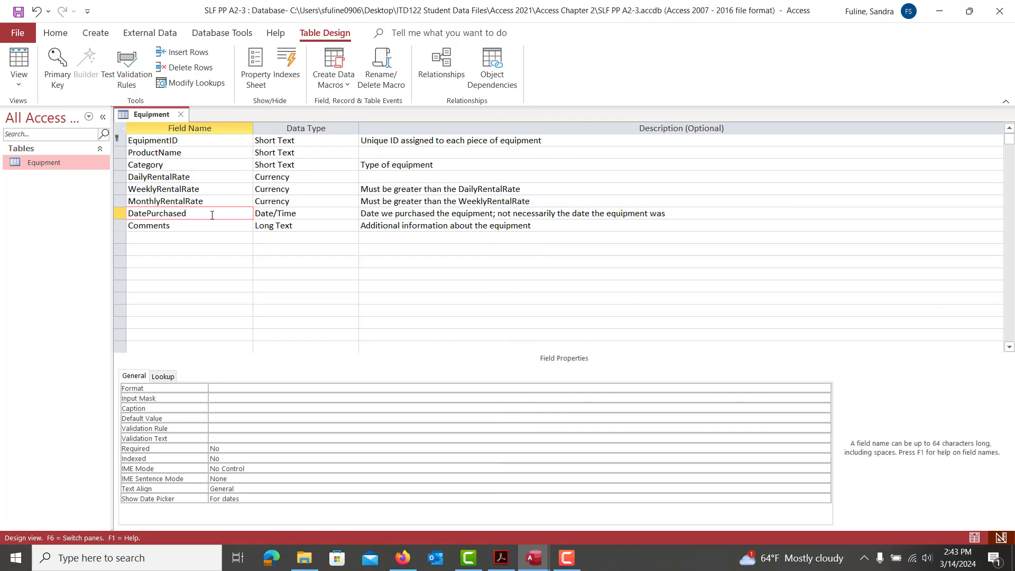
left_click(231, 387)
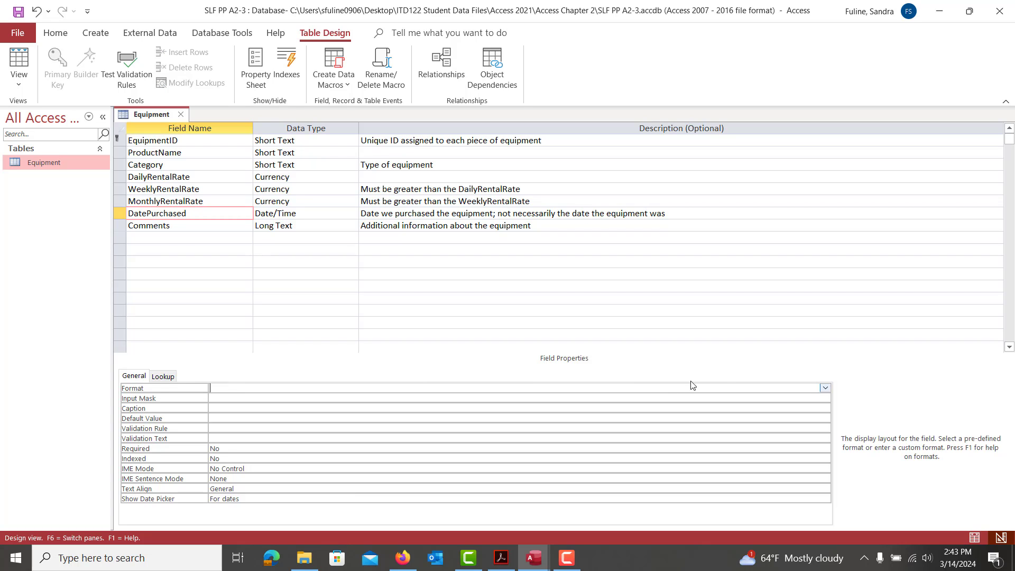
left_click(826, 387)
left_click(293, 417)
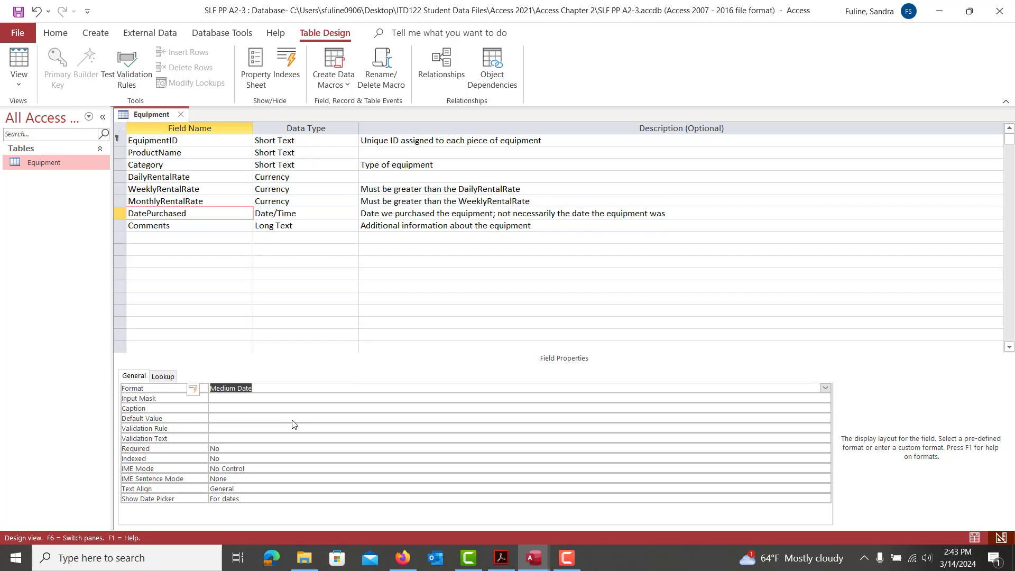
Create a Medium Date input mask for DatePurchased with the Input Mask Wizard, saving the table first and keeping the suggested mask and placeholder.
left_click(240, 396)
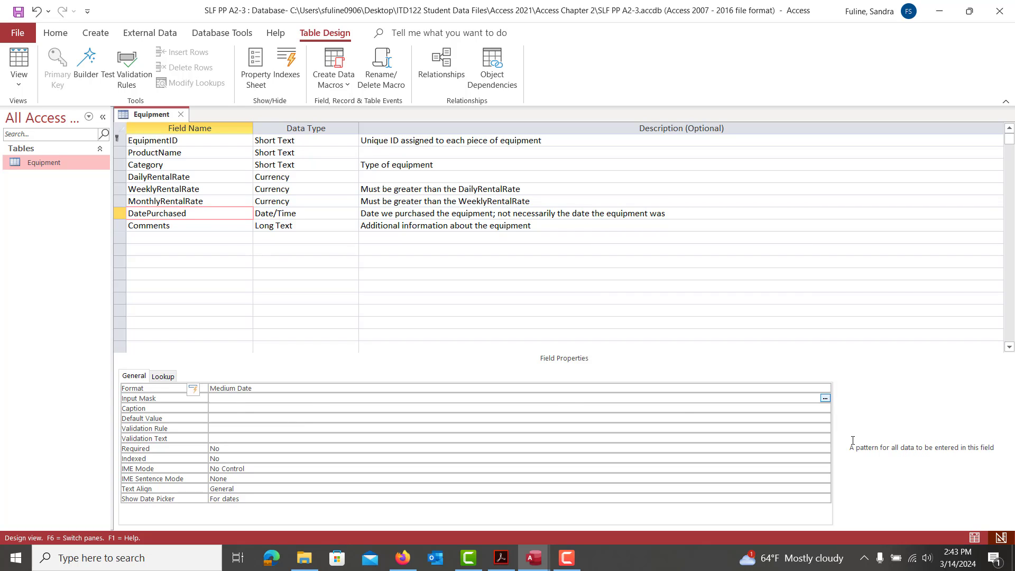
left_click(825, 398)
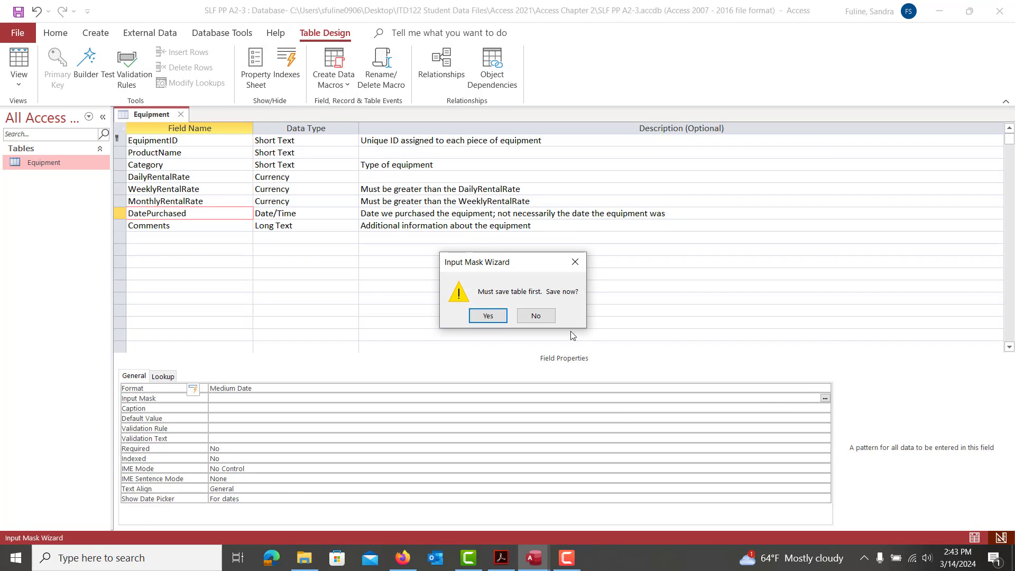
left_click(485, 318)
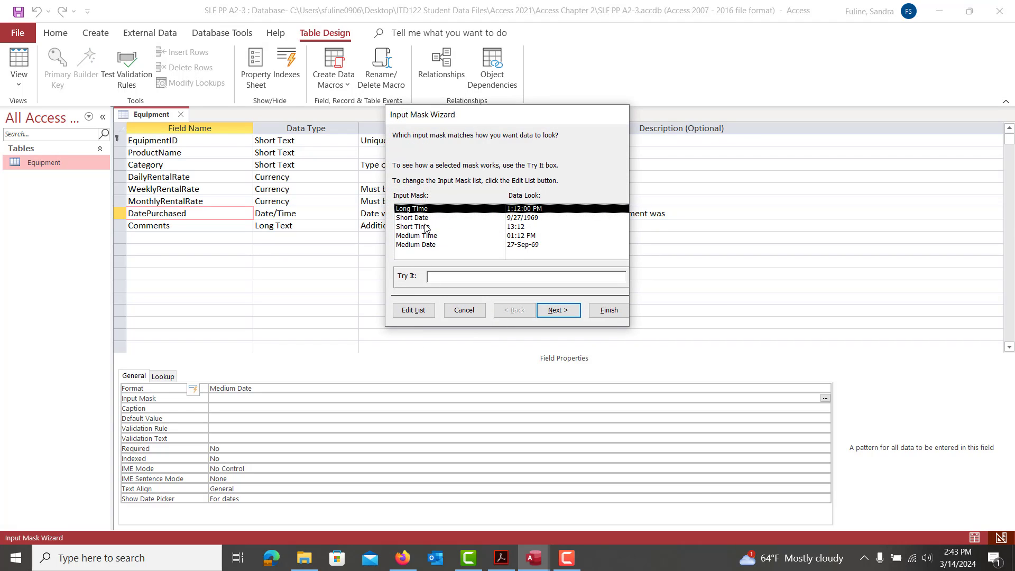
left_click(437, 245)
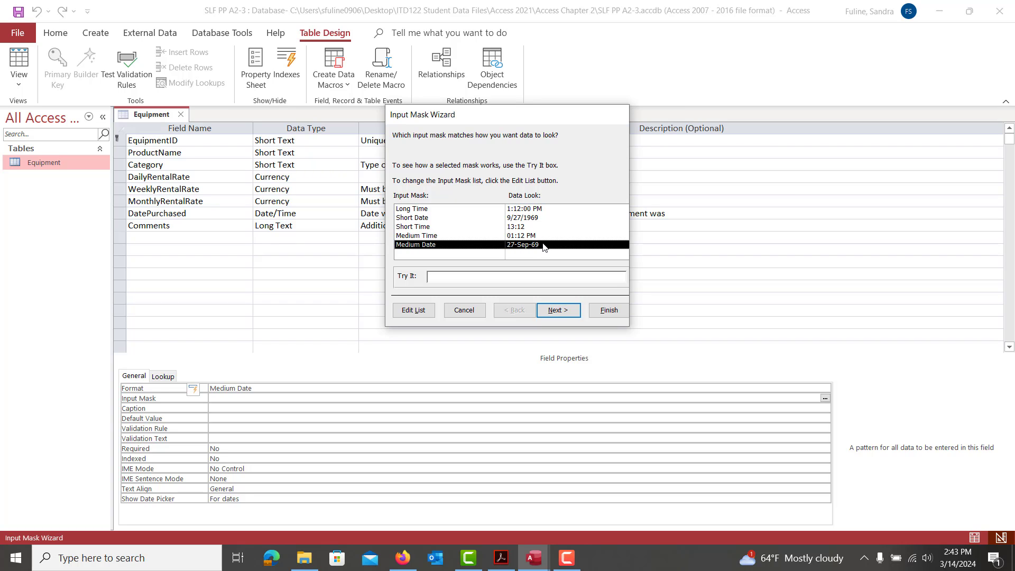
left_click(561, 312)
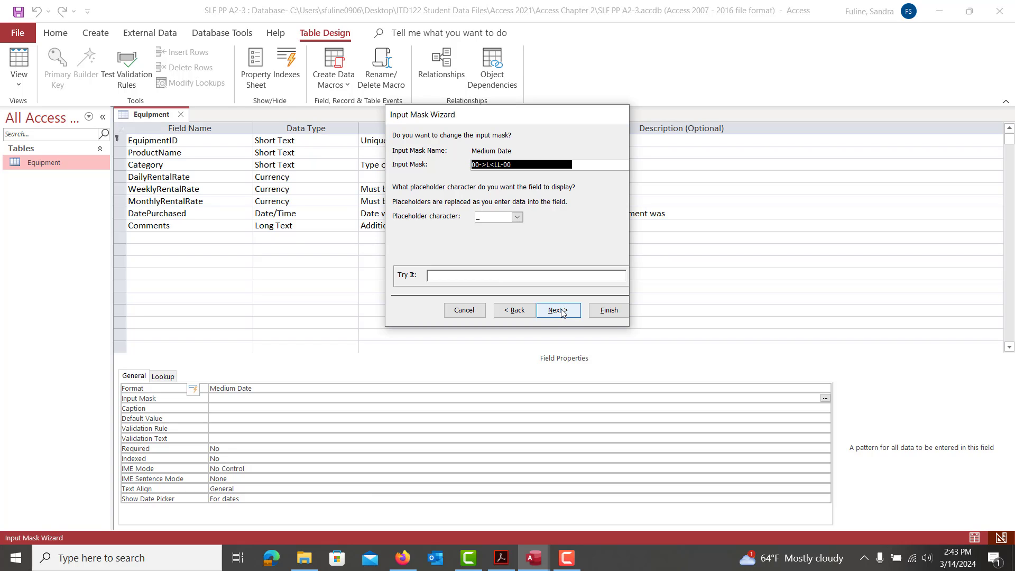
left_click(561, 311)
left_click(611, 311)
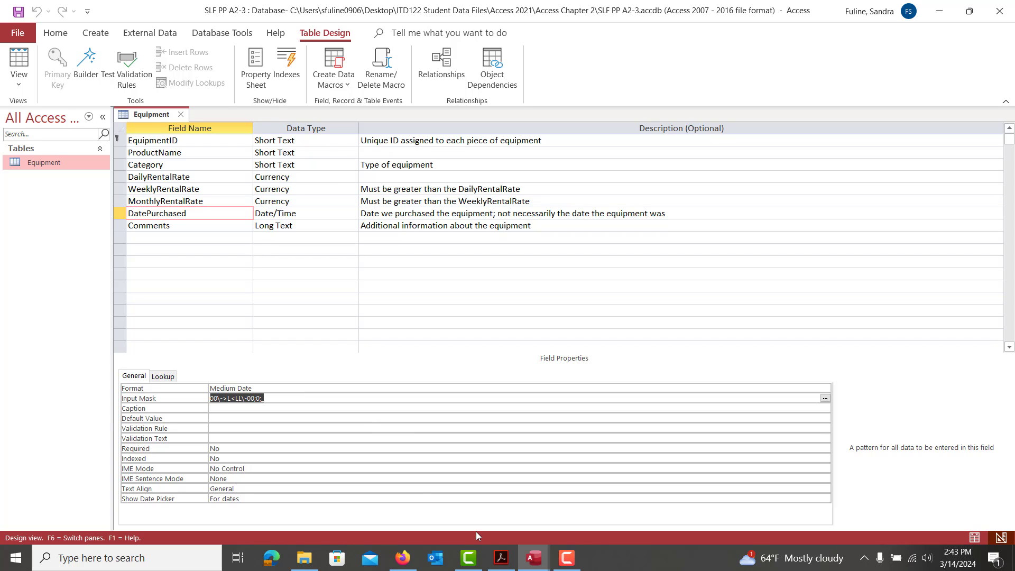
Check step 11 in the PDF directions, then set the Required property to Yes for the ProductName and Category fields in Access.
left_click(567, 557)
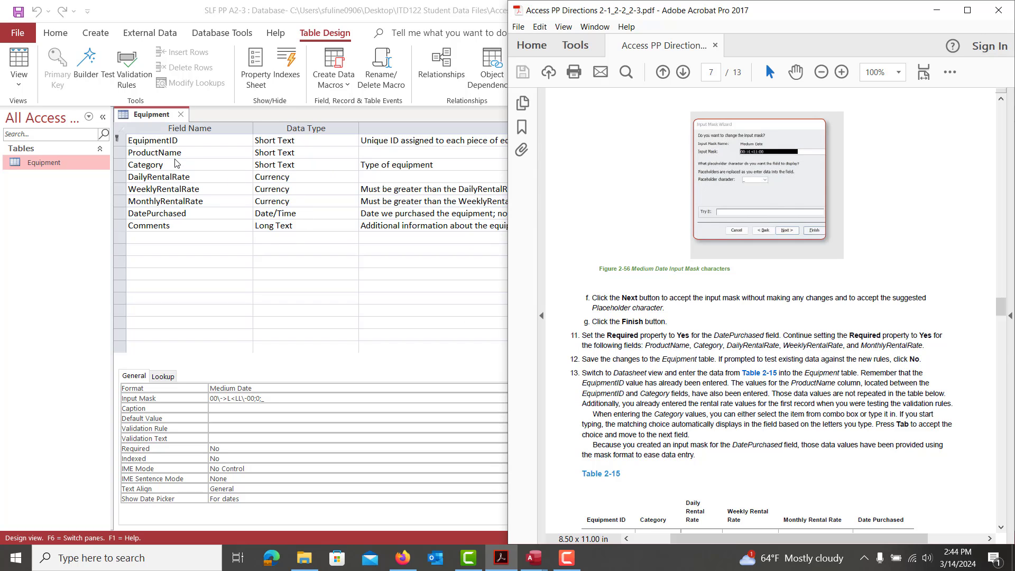
left_click(189, 152)
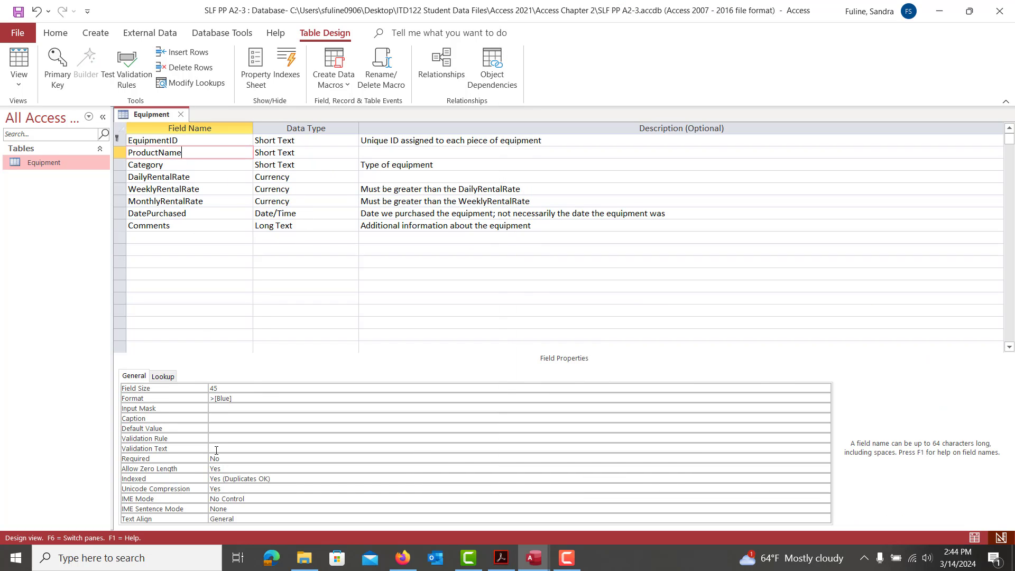
left_click(236, 458)
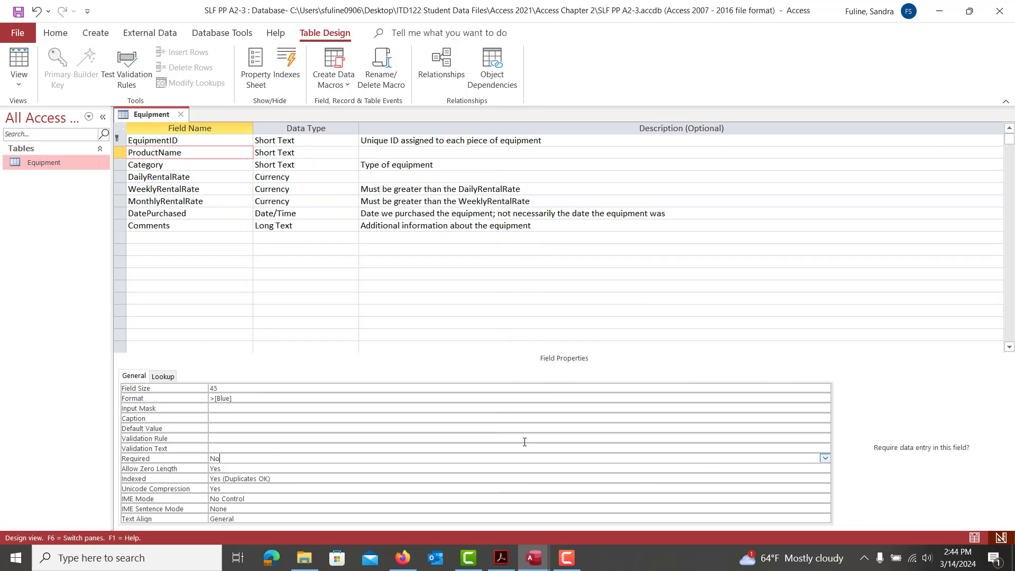
left_click(825, 458)
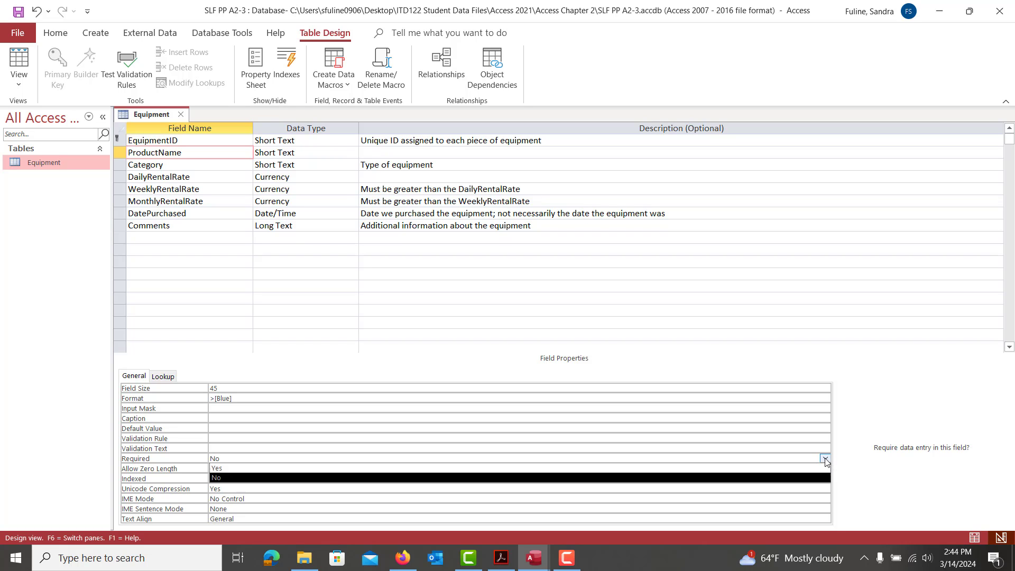
left_click(767, 468)
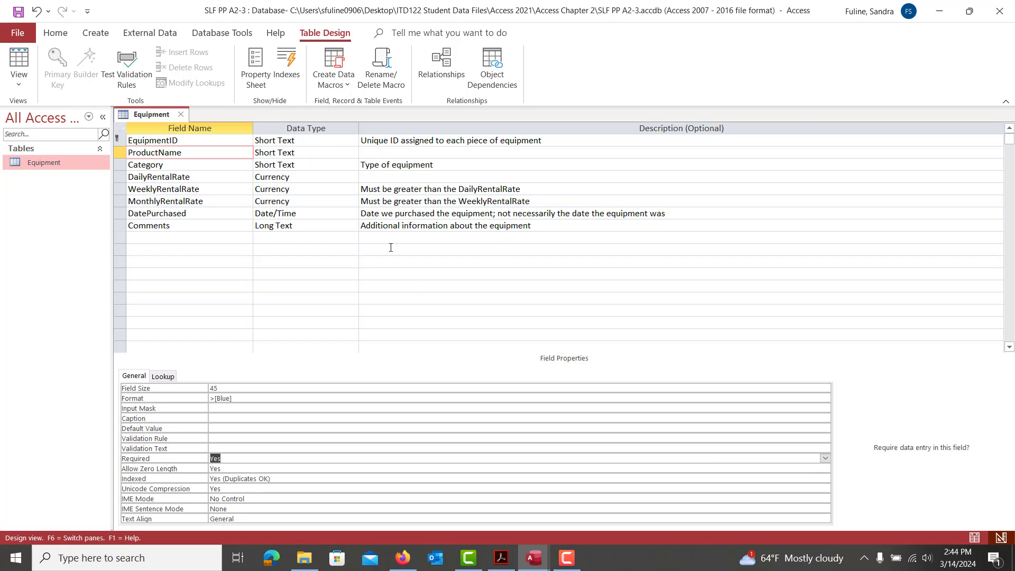
left_click(179, 167)
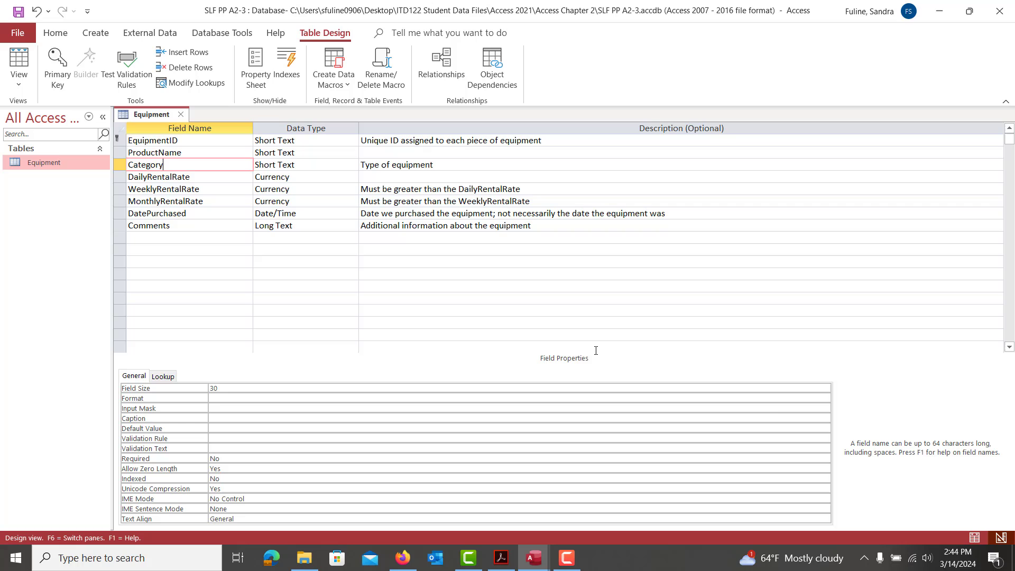
left_click(366, 459)
left_click(825, 458)
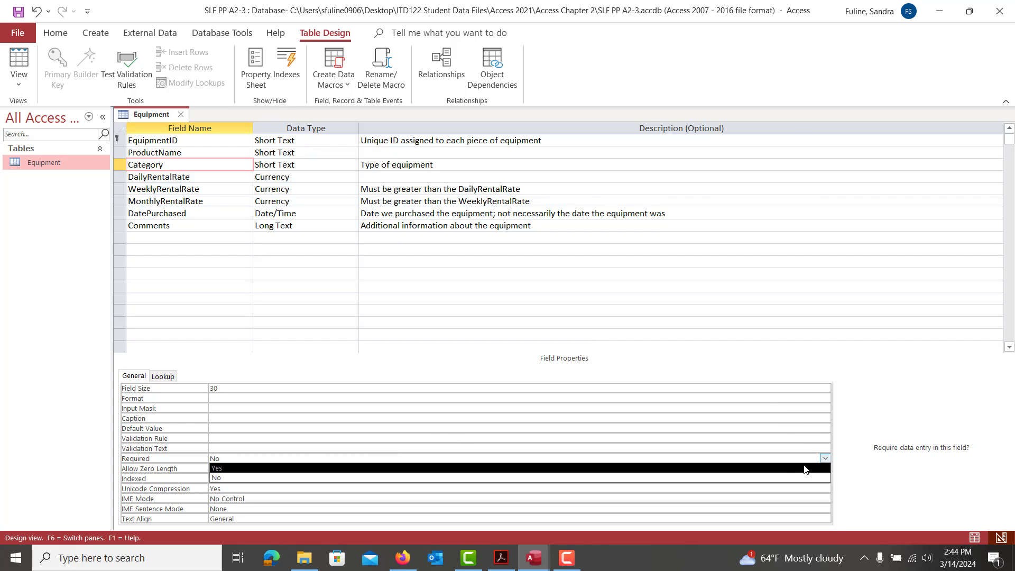
left_click(800, 469)
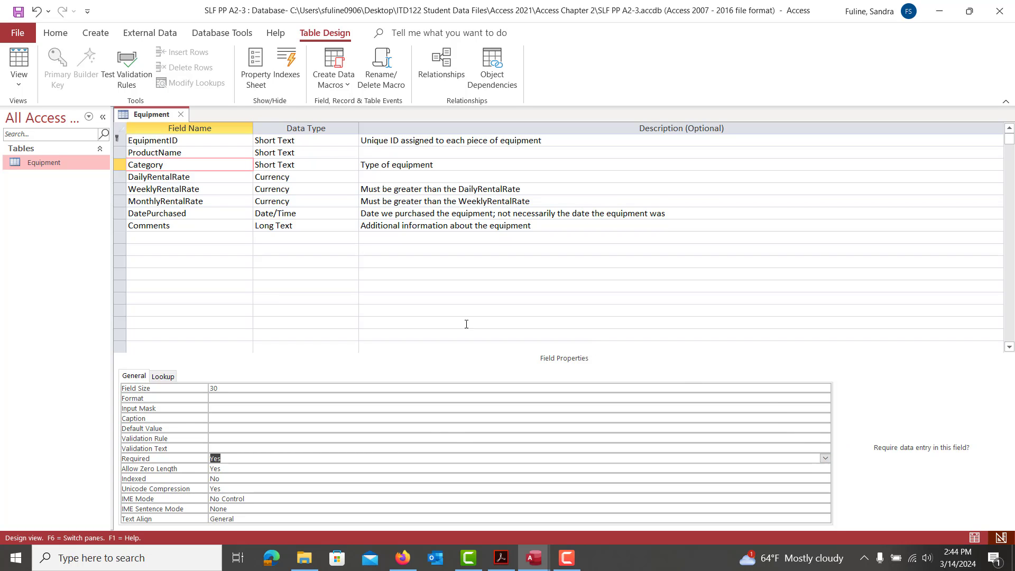
Set the Required property to Yes for the DailyRentalRate, WeeklyRentalRate and MonthlyRentalRate fields.
left_click(203, 178)
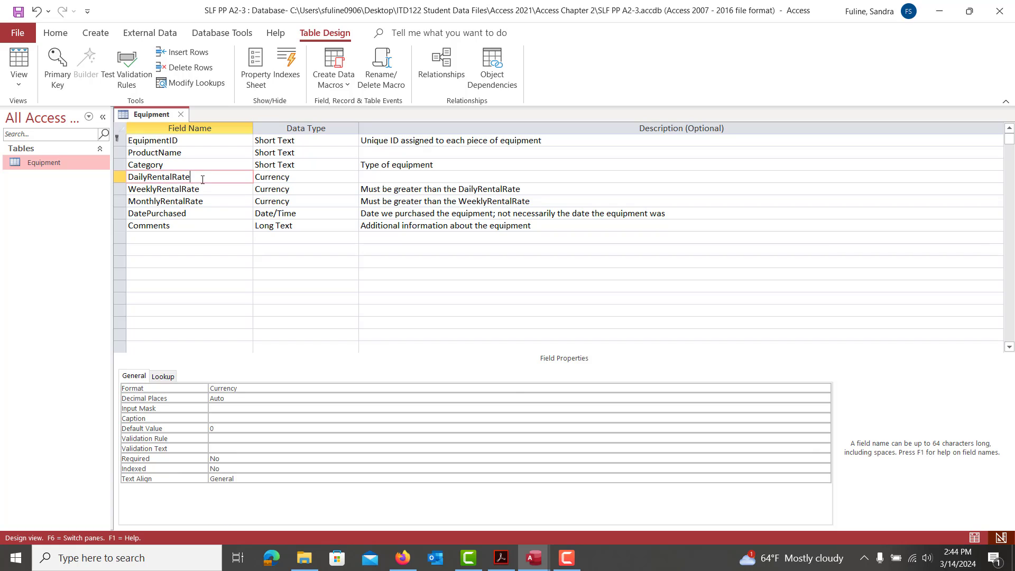
left_click(506, 459)
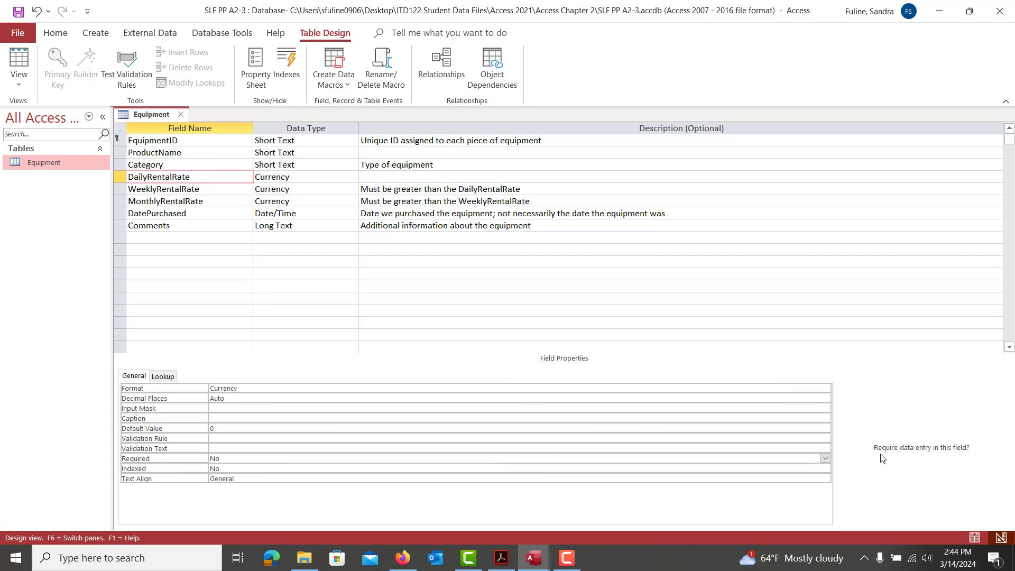
left_click(825, 458)
left_click(754, 469)
left_click(201, 190)
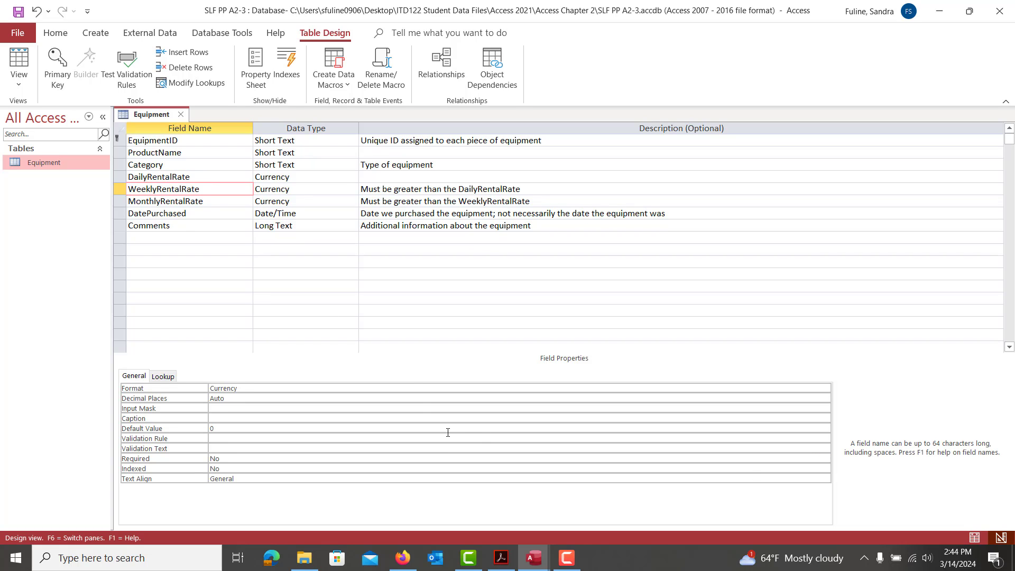
left_click(363, 459)
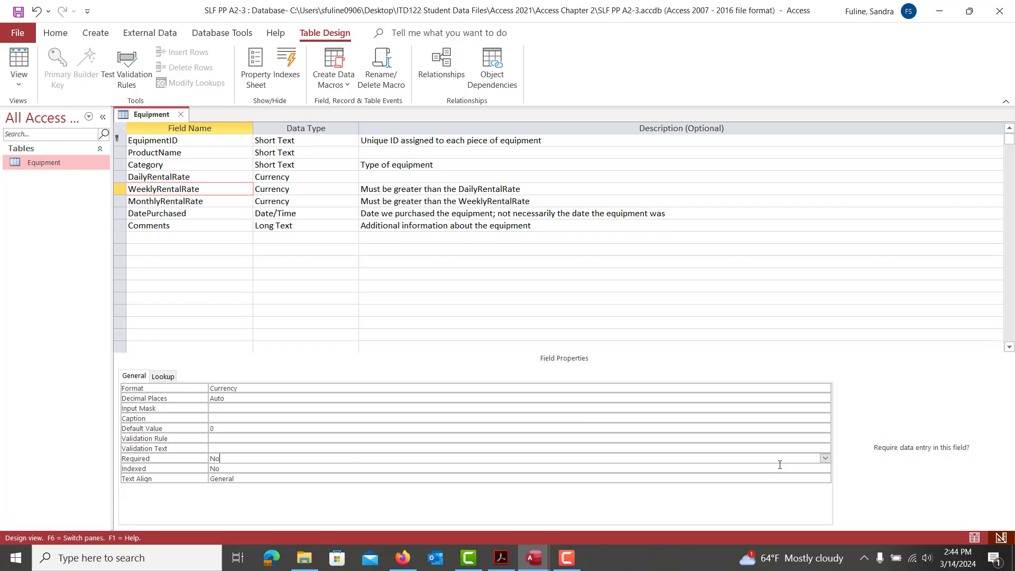
left_click(824, 458)
left_click(789, 468)
left_click(210, 206)
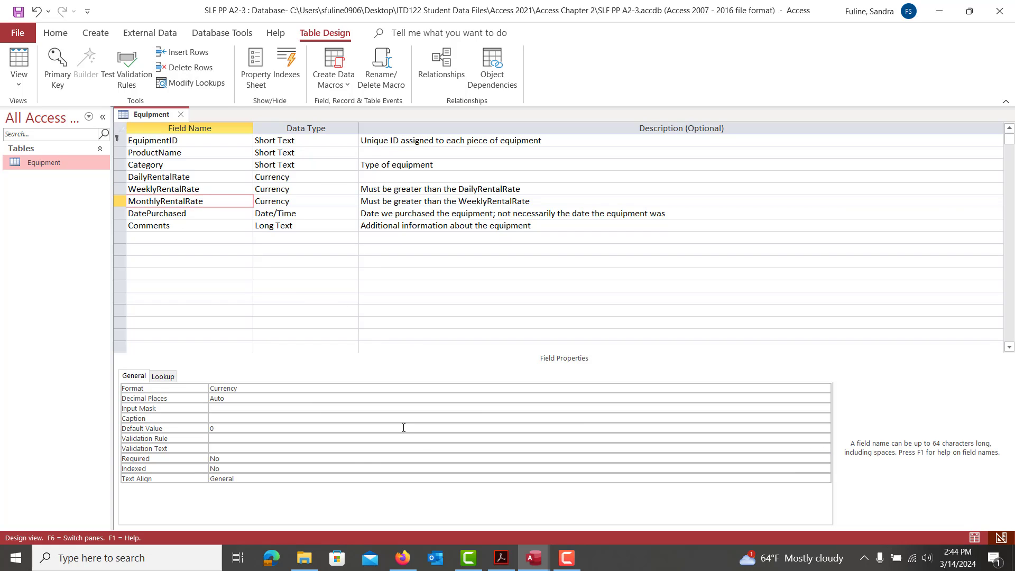
left_click(314, 458)
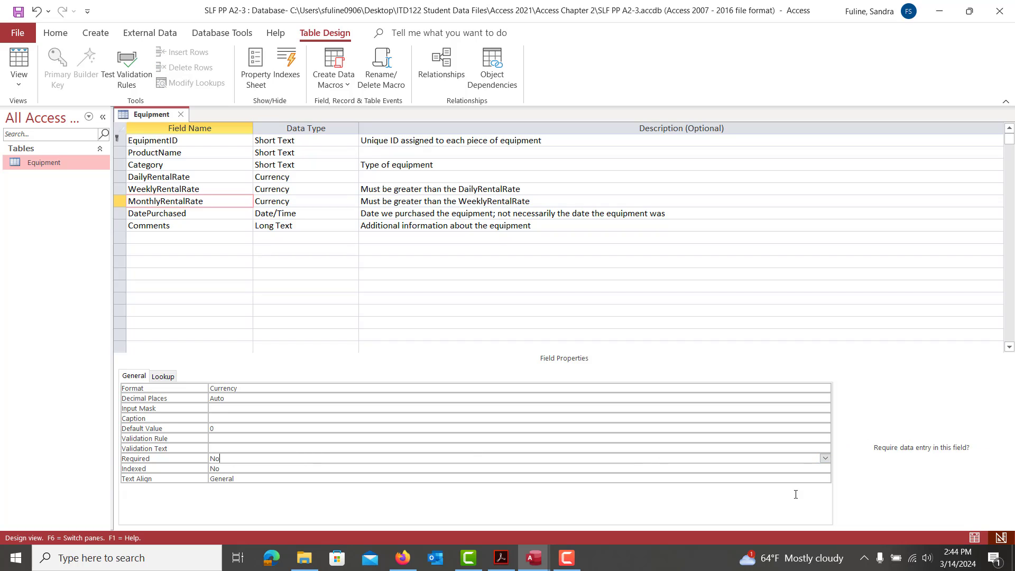
left_click(828, 462)
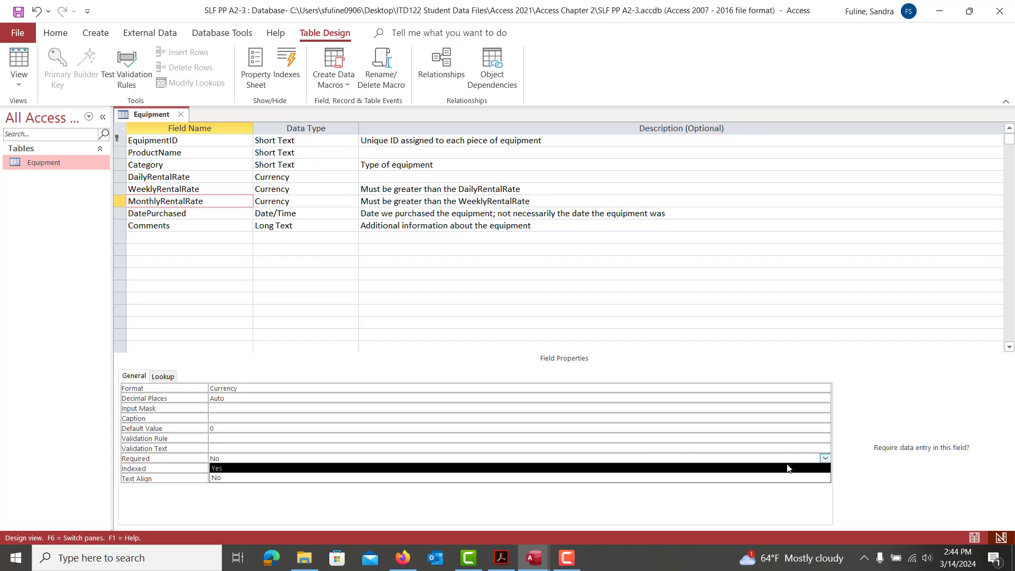
left_click(766, 469)
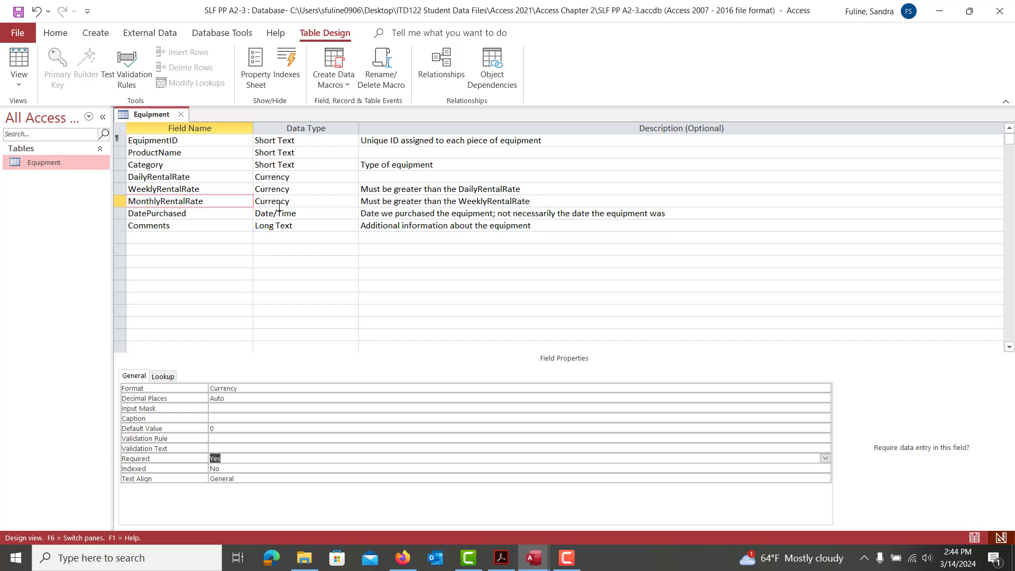
Save the Equipment table and agree to test the existing data against the new rules.
left_click(19, 12)
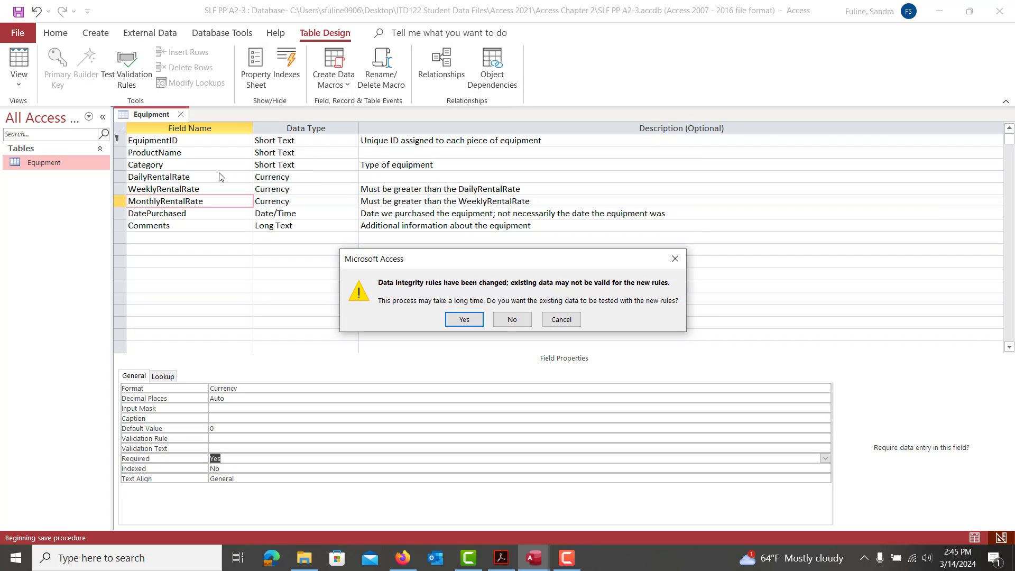
left_click(465, 321)
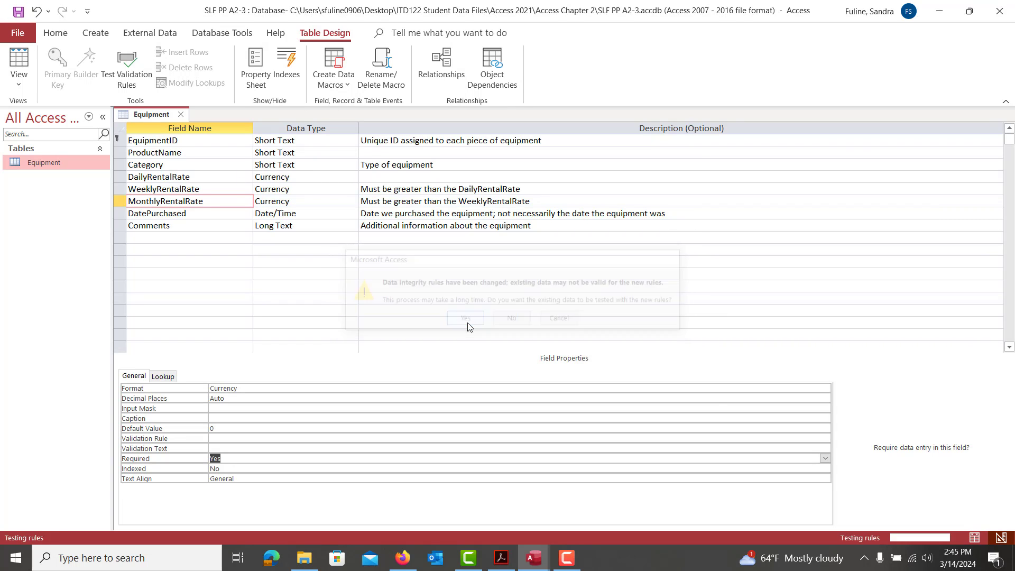
left_click(468, 335)
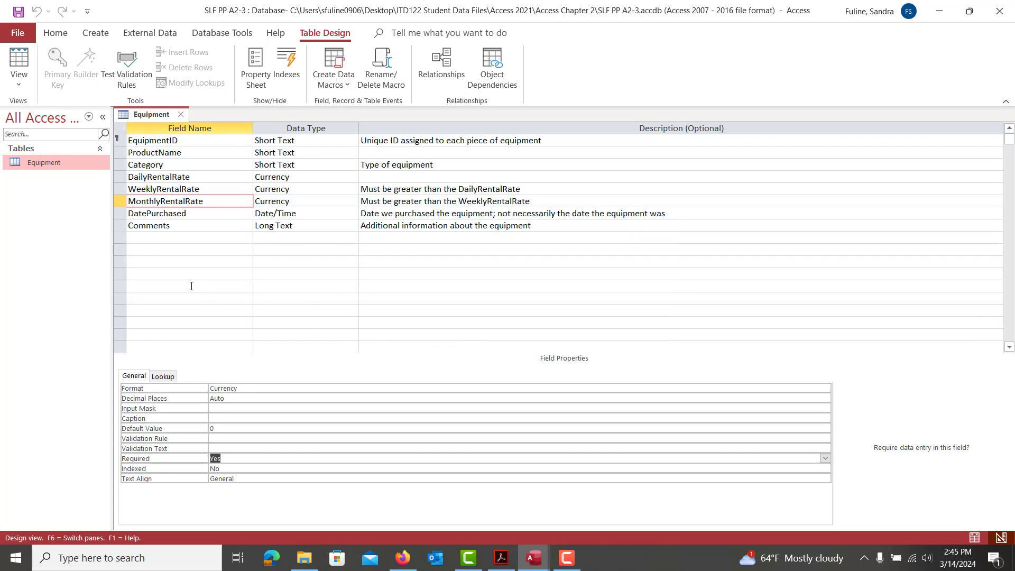
Set the Required property to Yes for DatePurchased, then save the table, testing existing data and keeping the new setting.
left_click(203, 214)
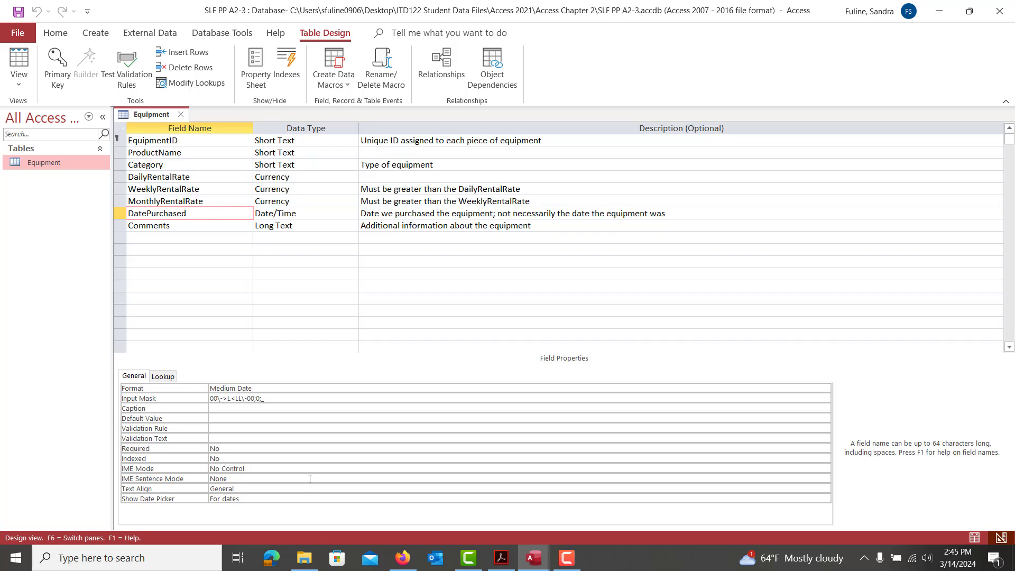
left_click(664, 449)
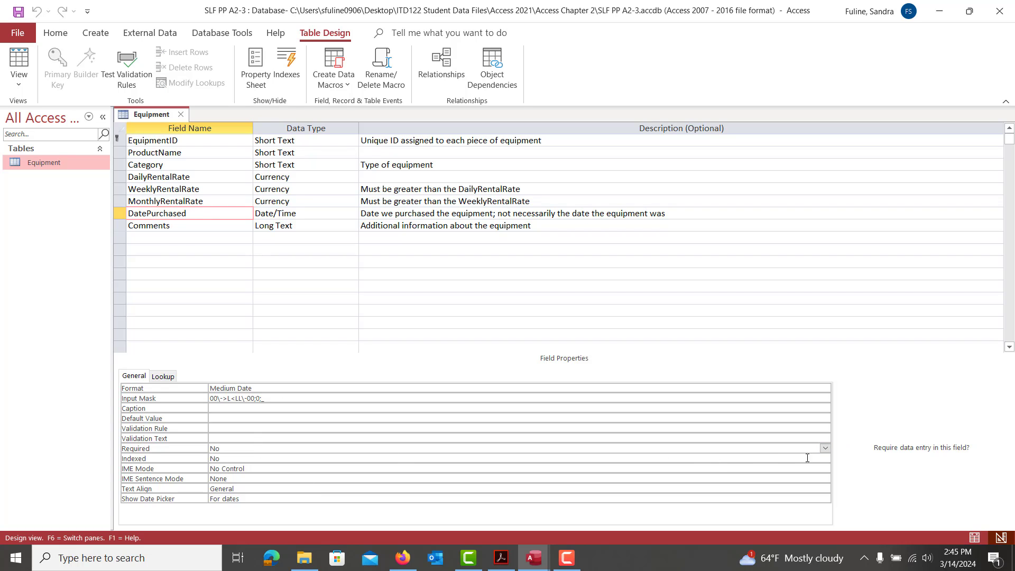
left_click(825, 448)
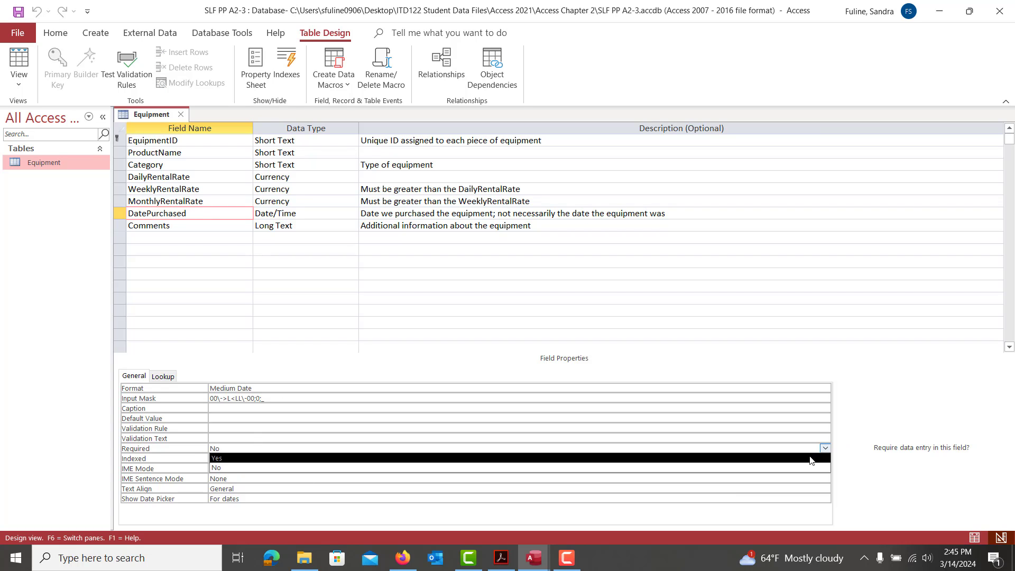
left_click(811, 458)
left_click(19, 14)
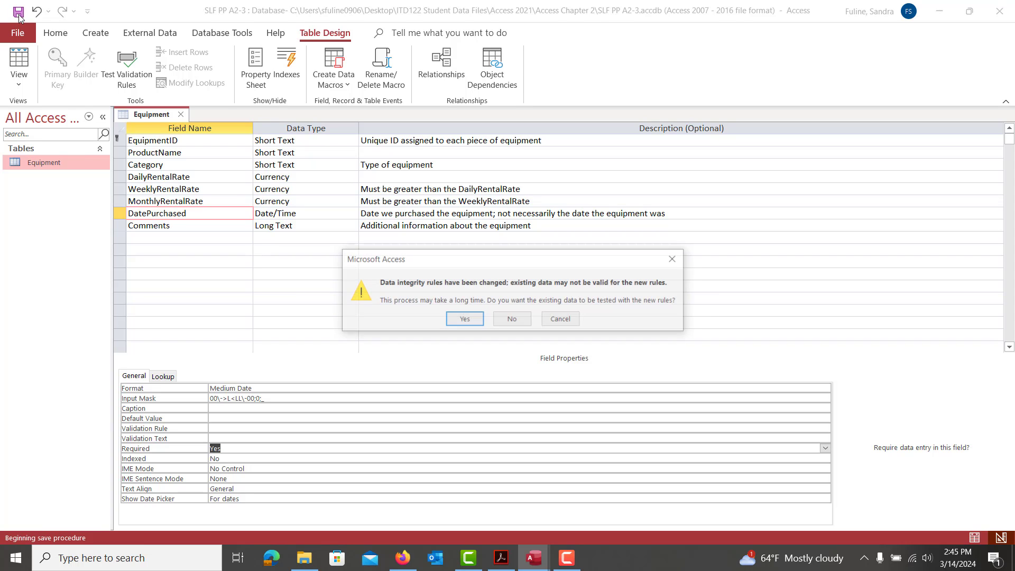
left_click(474, 319)
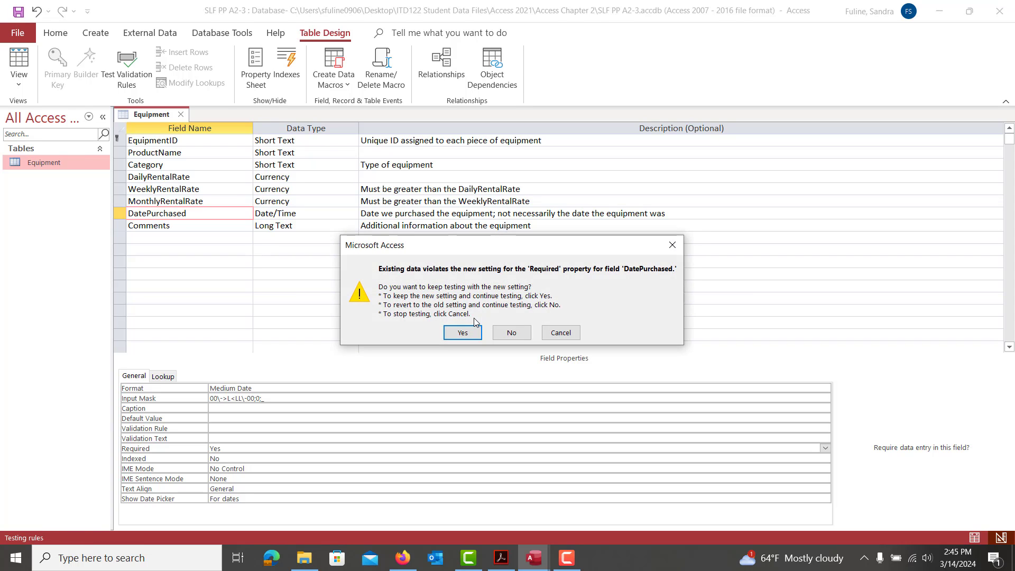
left_click(466, 332)
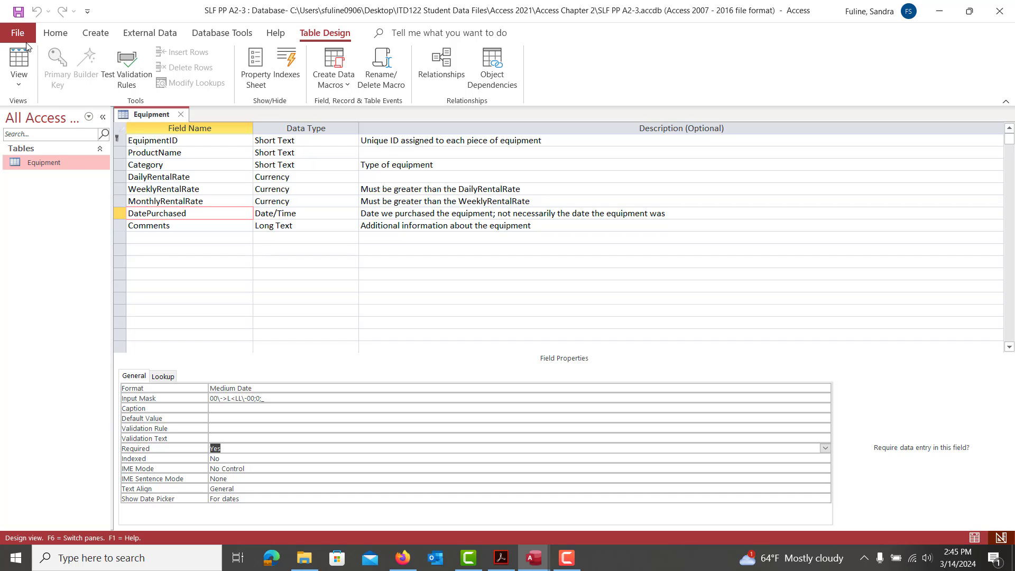
Switch the Equipment table to Datasheet view and check the first record's Category list and DatePurchased input mask.
left_click(21, 57)
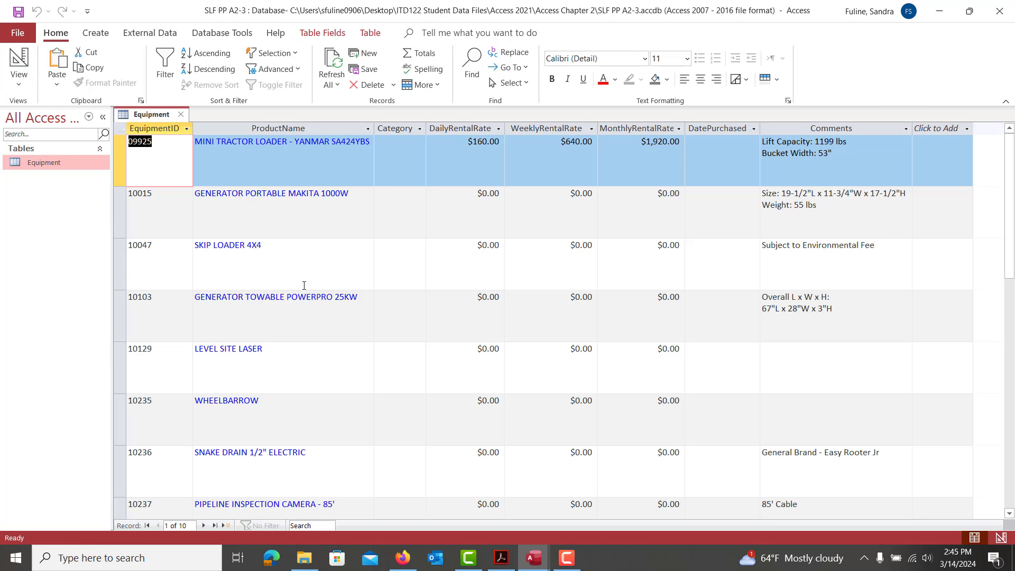
left_click(407, 162)
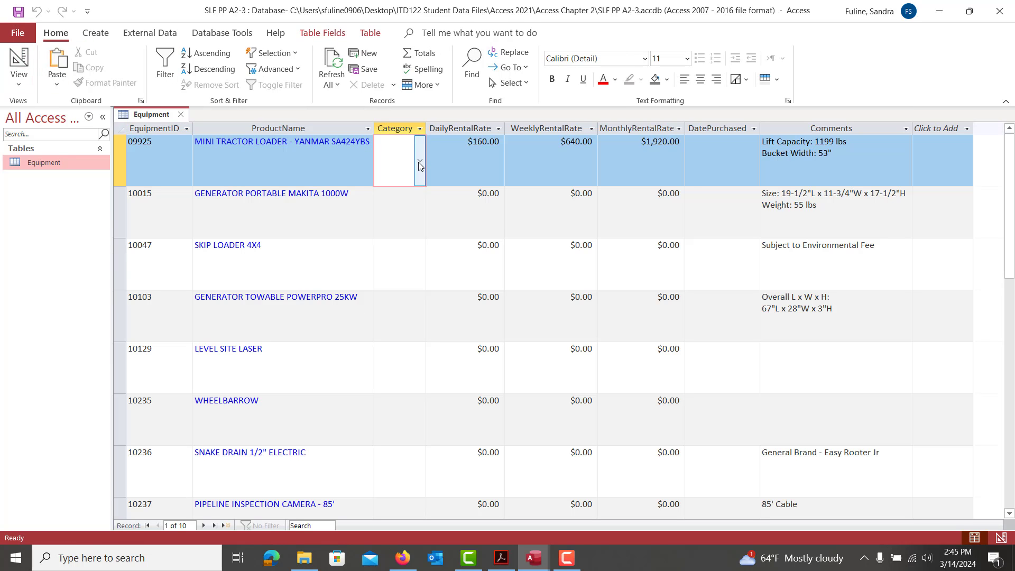
left_click(420, 164)
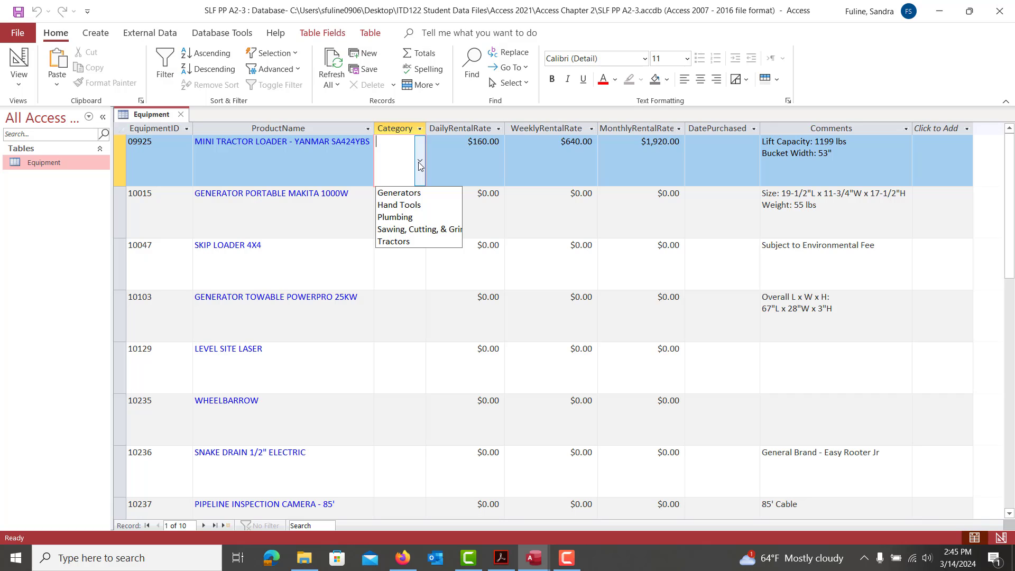
left_click(420, 164)
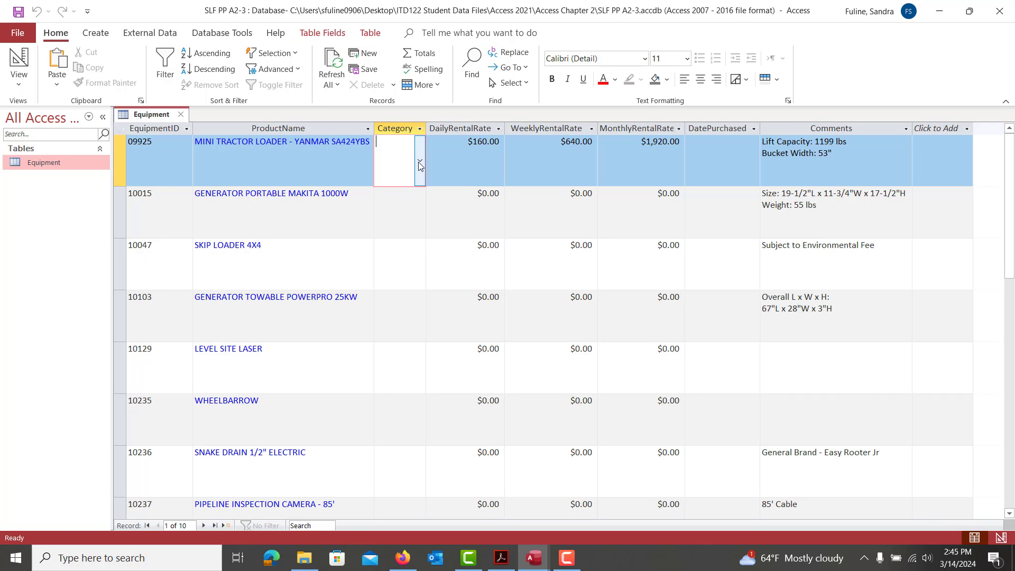
left_click(730, 147)
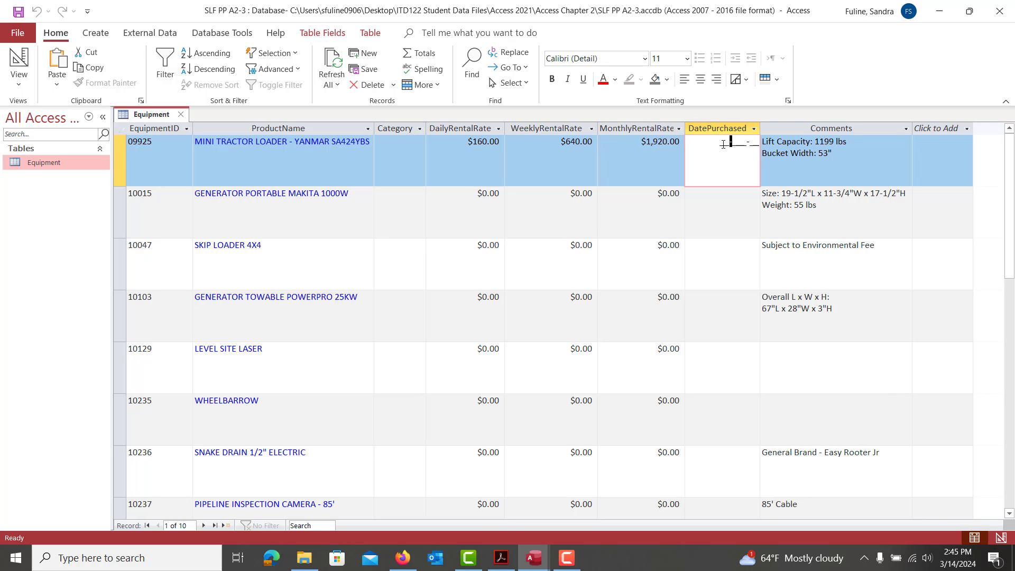
left_click(720, 145)
Switch to the PDF directions in Acrobat and read steps 13 and 14 with the Equipment data in Table 2-15.
left_click(501, 558)
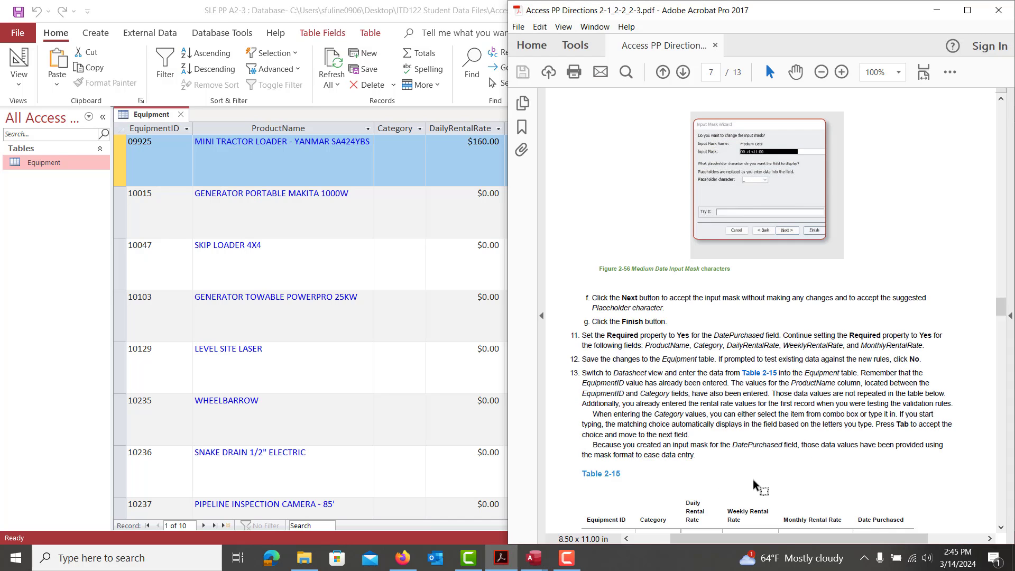
scroll(755, 484, "down", 2)
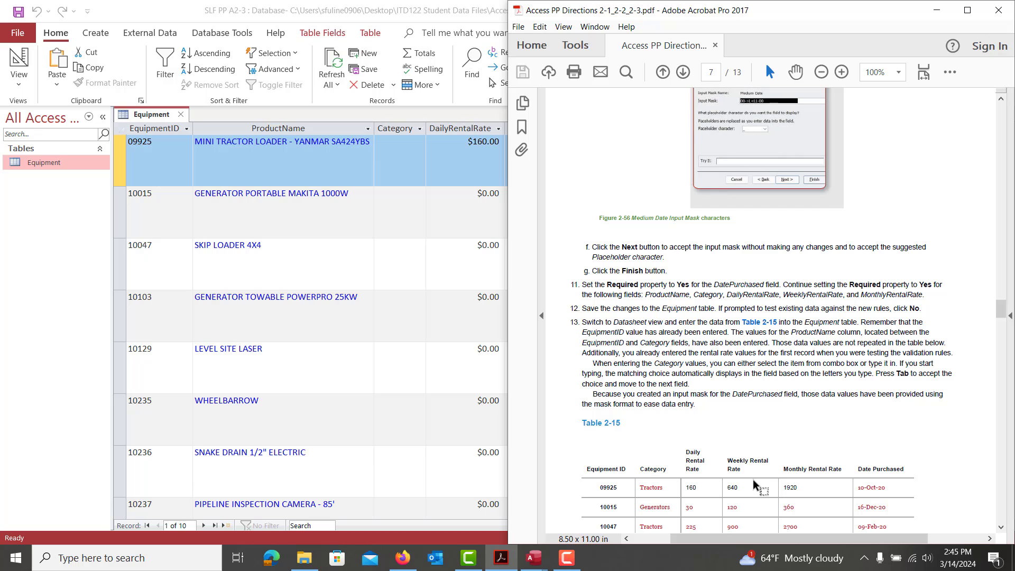
scroll(755, 483, "down", 5)
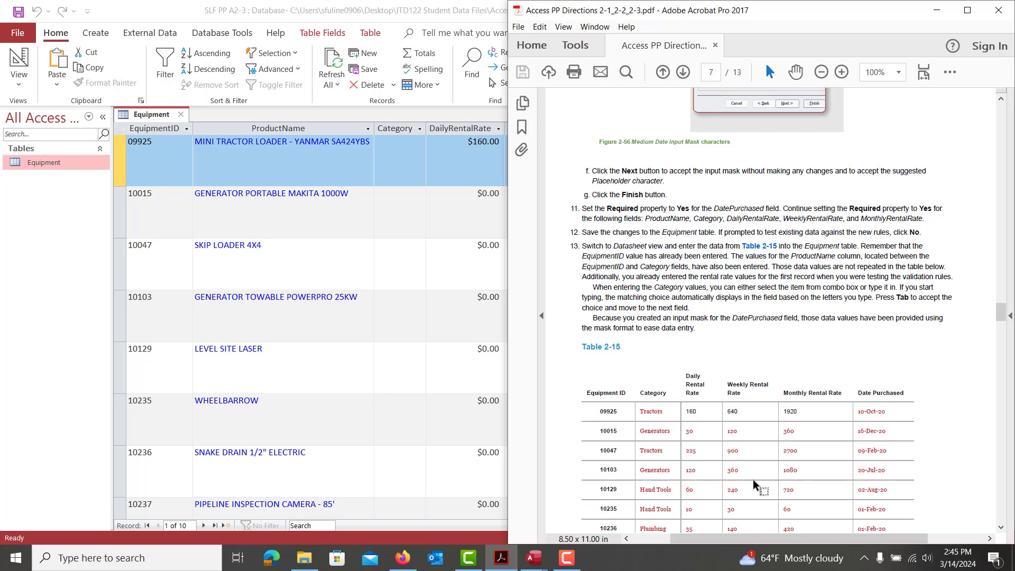
scroll(756, 484, "down", 2)
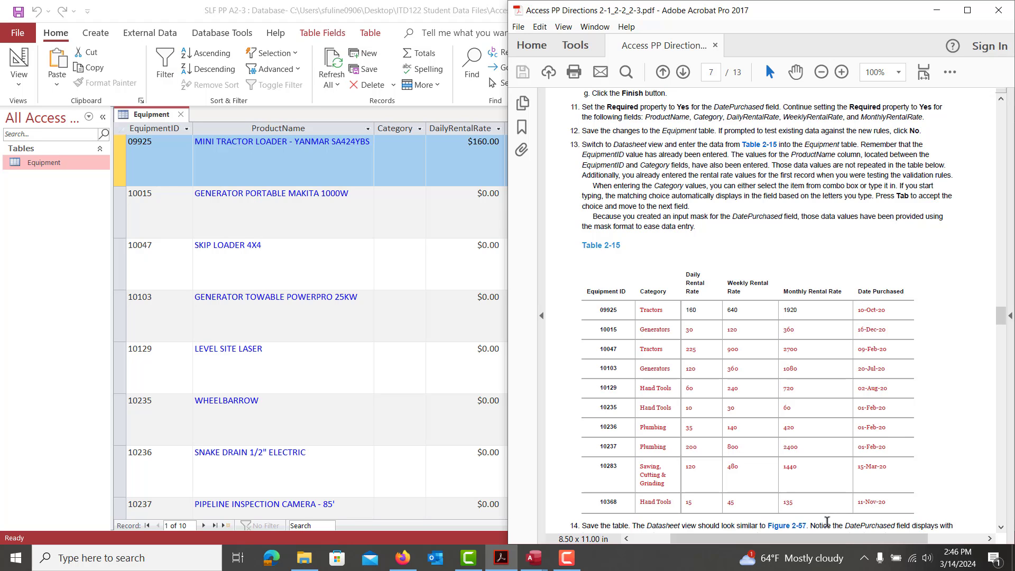
scroll(827, 521, "down", 2)
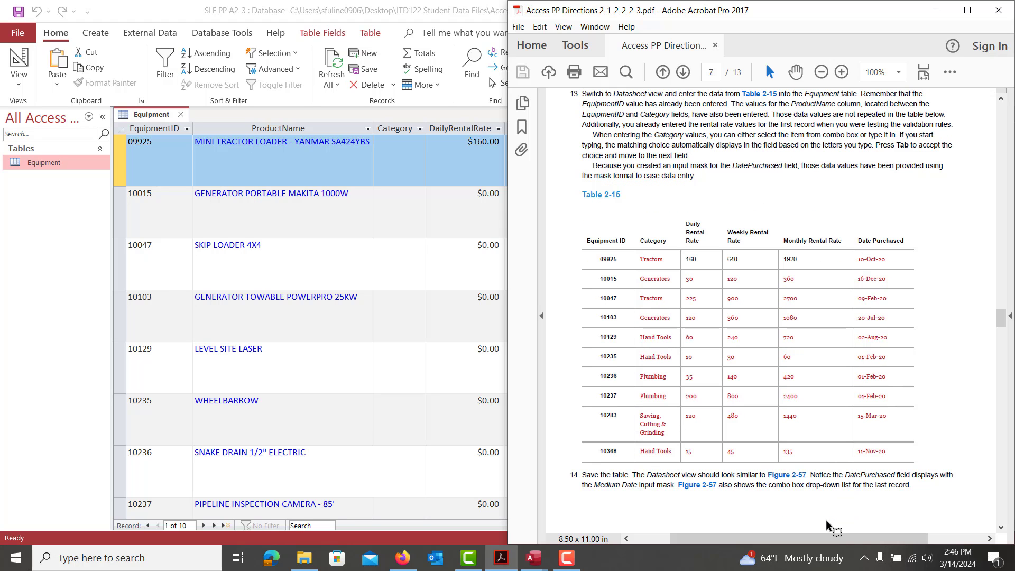
scroll(829, 526, "down", 1)
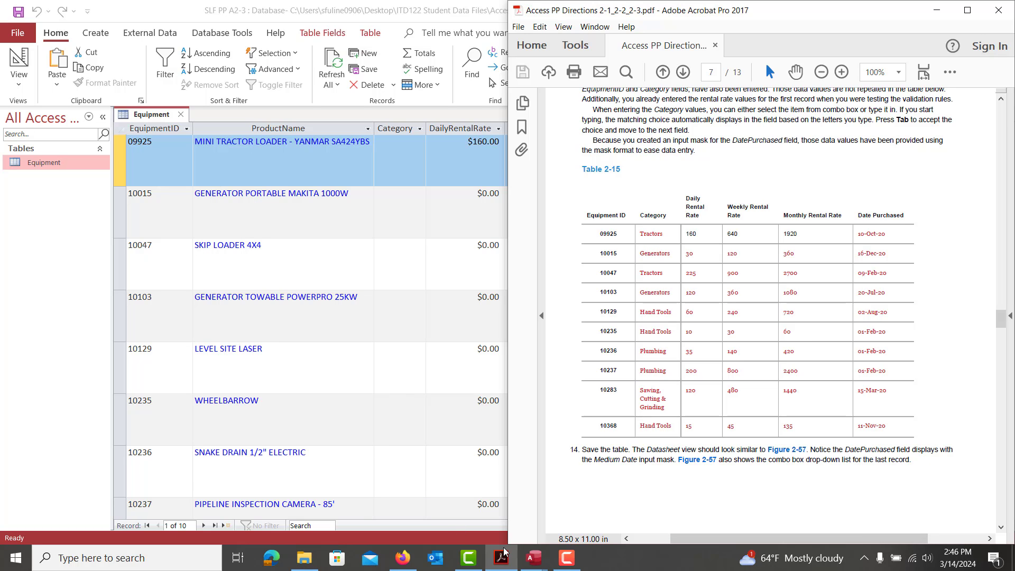
left_click(567, 558)
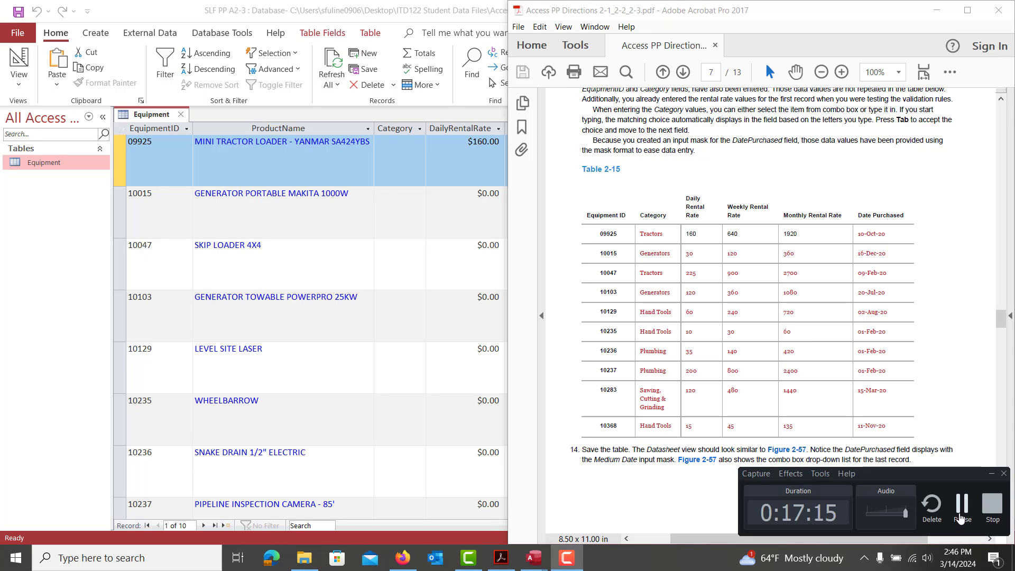
left_click(961, 517)
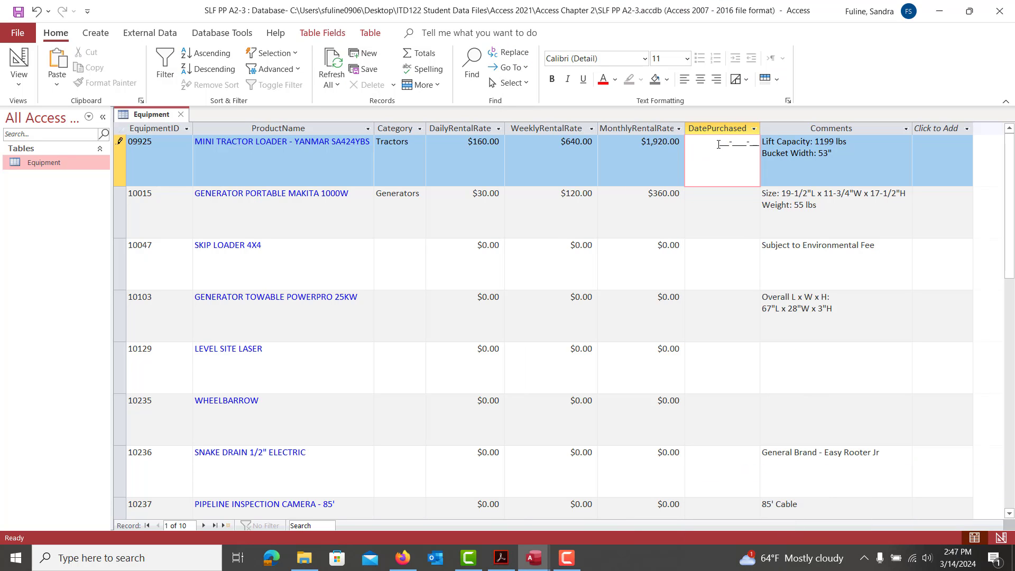
Enter 10-Oct-20 as DatePurchased for equipment 09925 in Access, checking the date against Table 2-15 in the PDF.
left_click(722, 142)
type("10-Oct-")
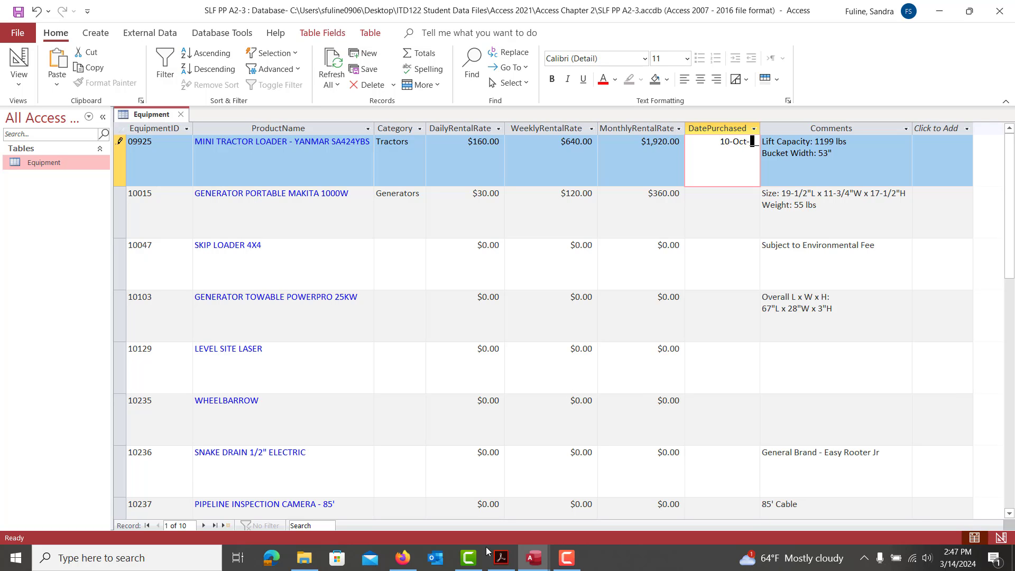
left_click(496, 559)
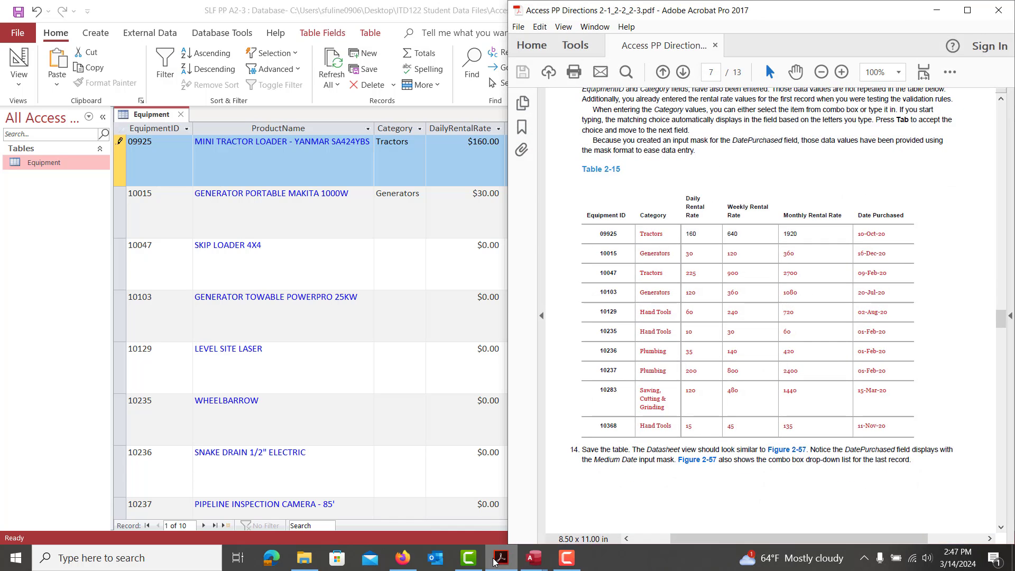
left_click(494, 559)
type("20")
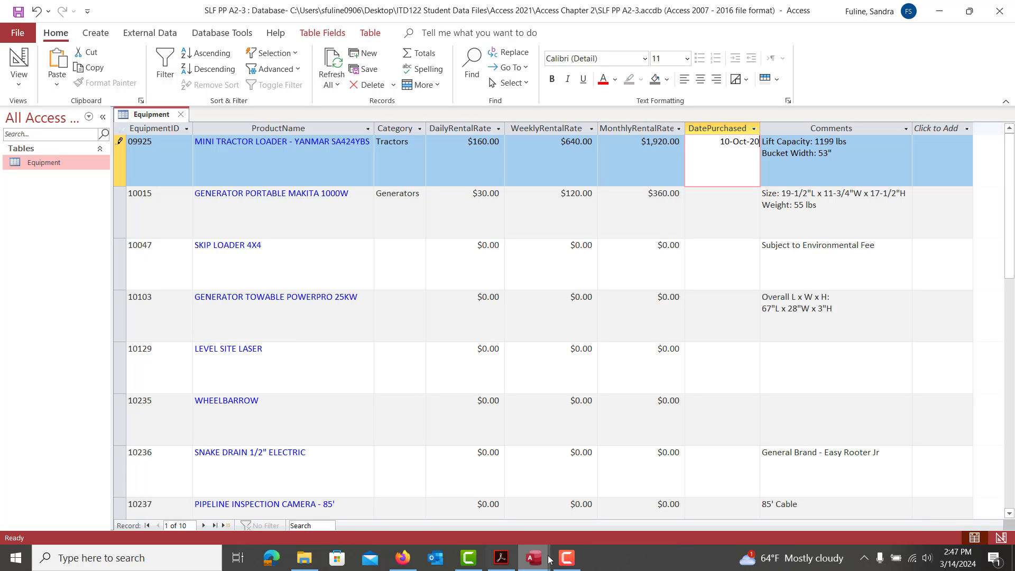
left_click(566, 558)
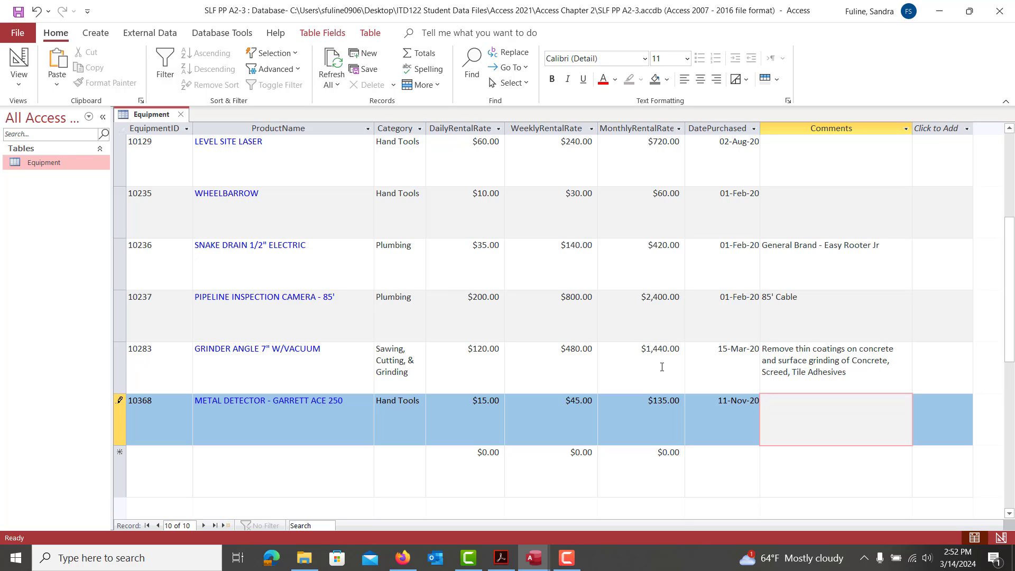
Review the Equipment records from the first one, then save and close the table.
left_click_drag(1006, 235, 1014, 94)
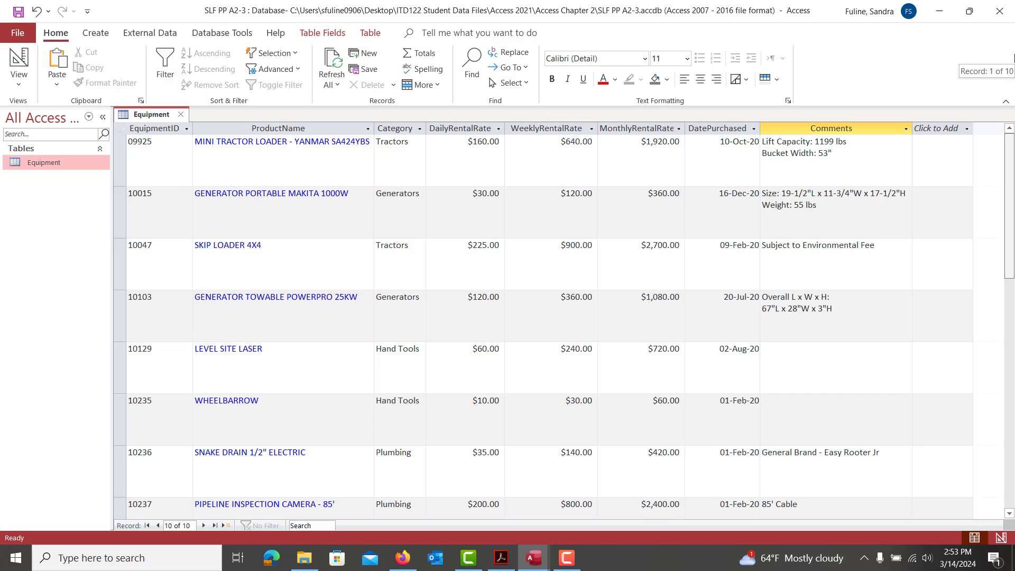
mouse_move(1009, 135)
left_mouse_down()
mouse_move(1008, 251)
mouse_move(1007, 108)
left_mouse_up()
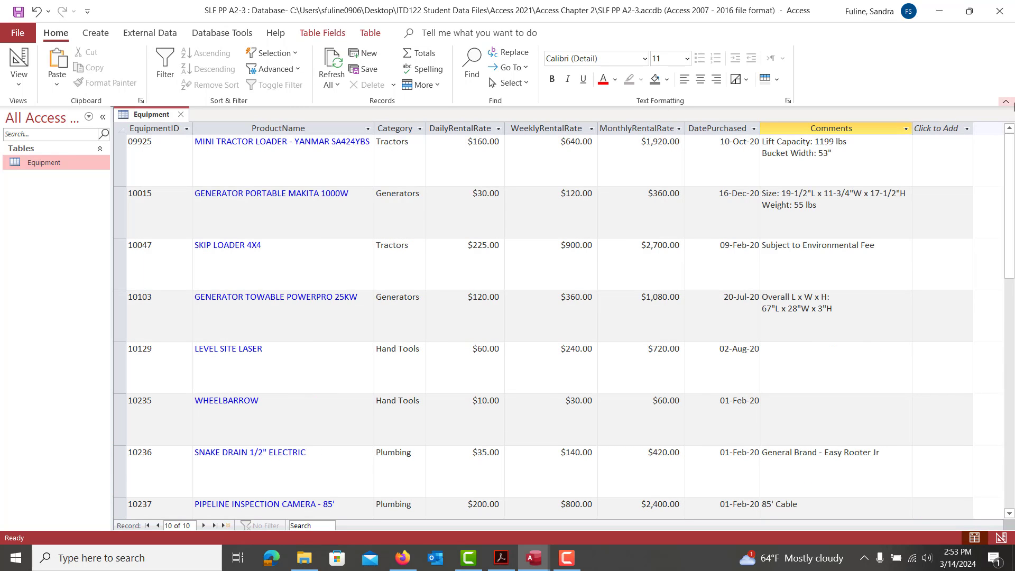
left_click(25, 13)
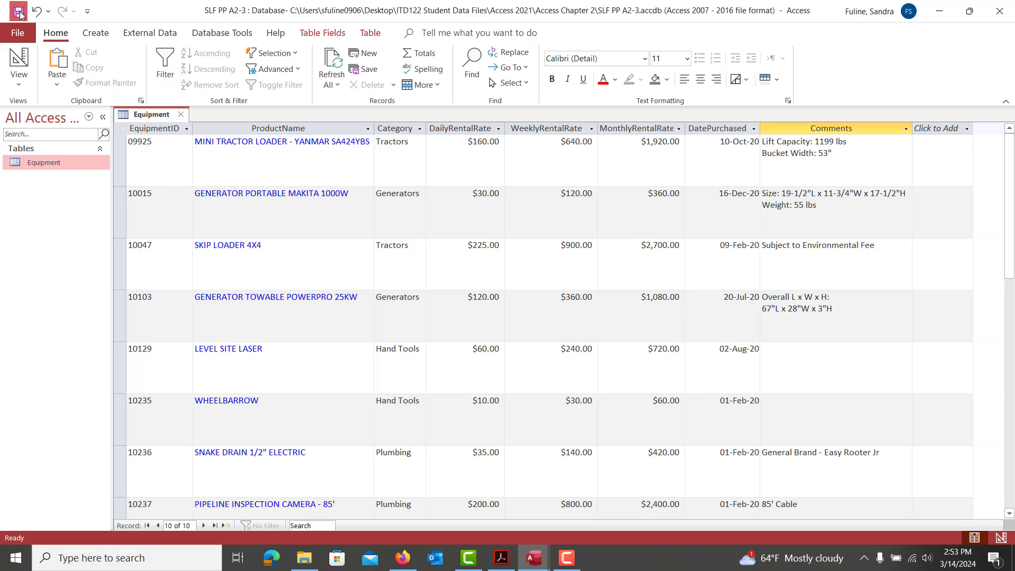
left_click(182, 116)
Create a new table in Design view, then read step 5 and Table 2-16 in the PDF directions for its fields.
left_click(97, 32)
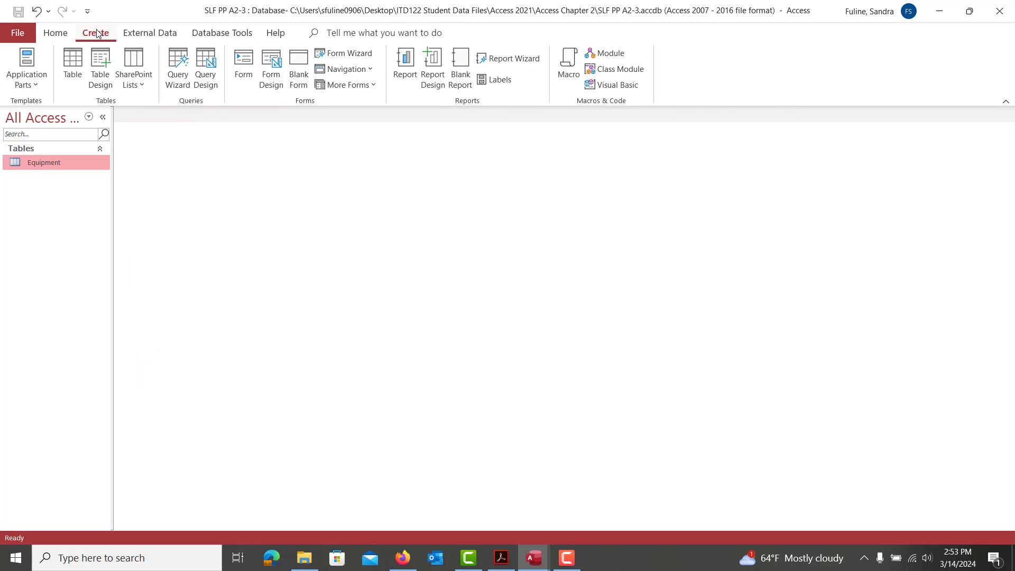
left_click(101, 67)
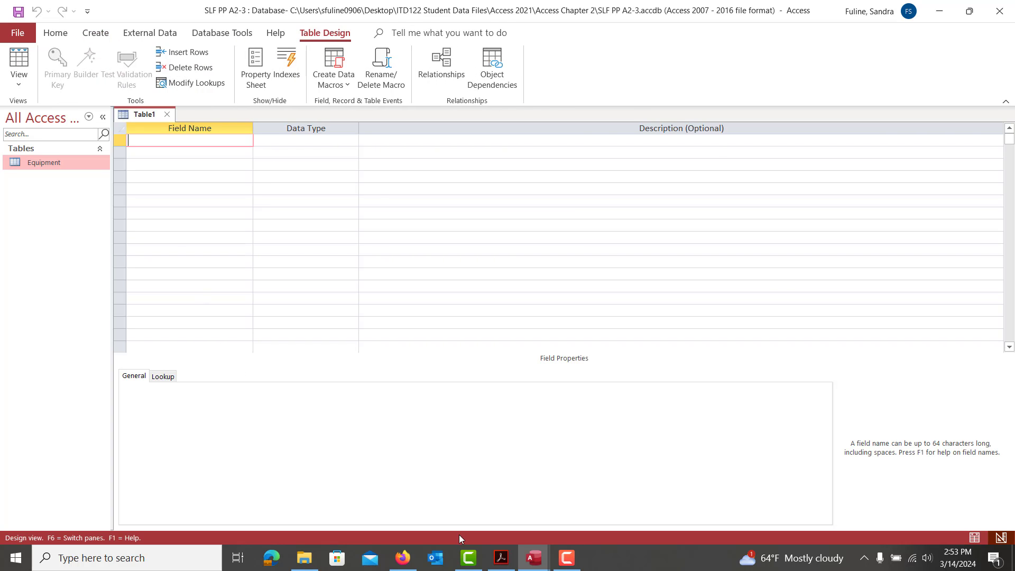
left_click(501, 558)
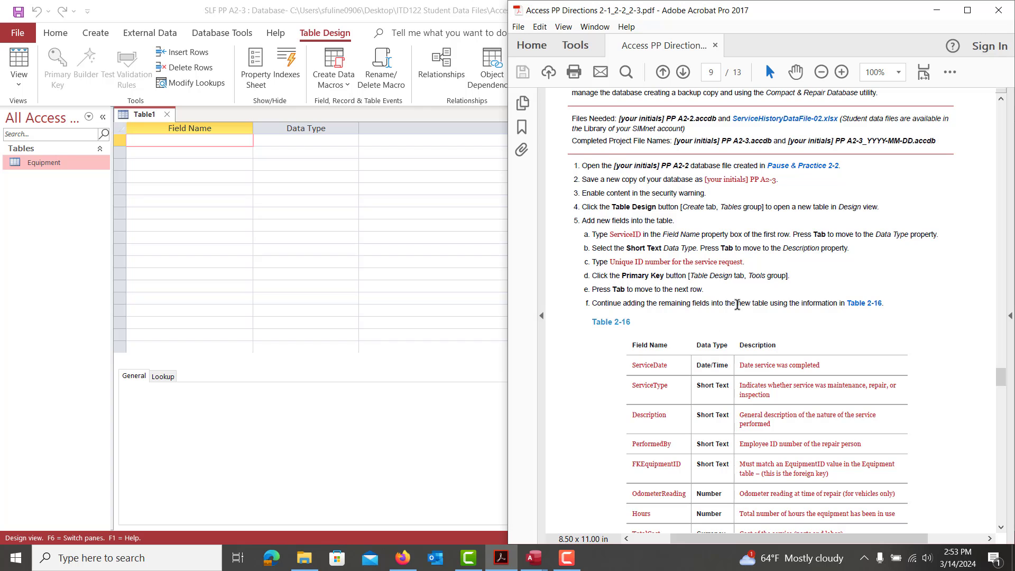
scroll(715, 317, "up", 4)
scroll(737, 305, "down", 4)
scroll(668, 365, "down", 2)
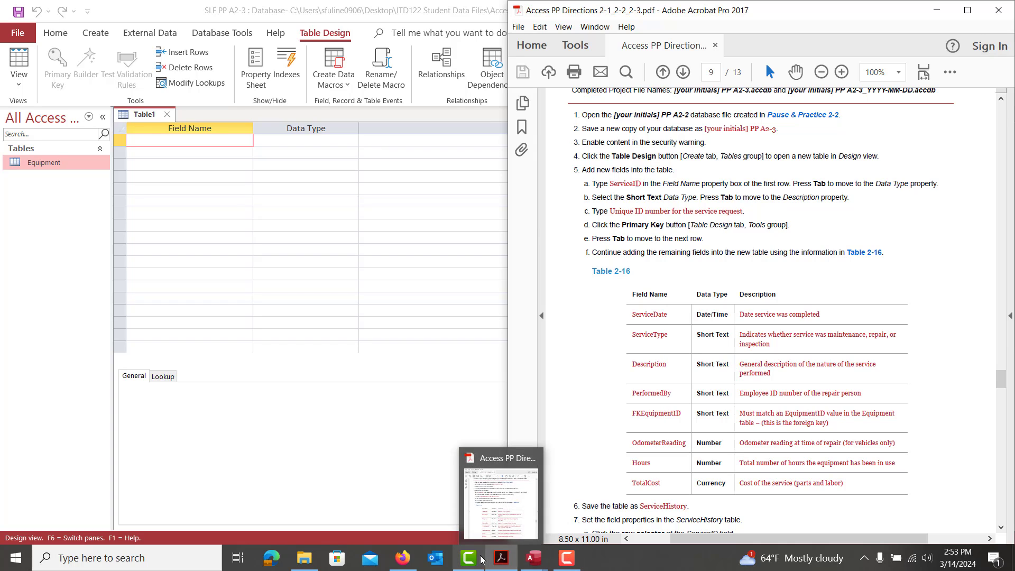
left_click(567, 558)
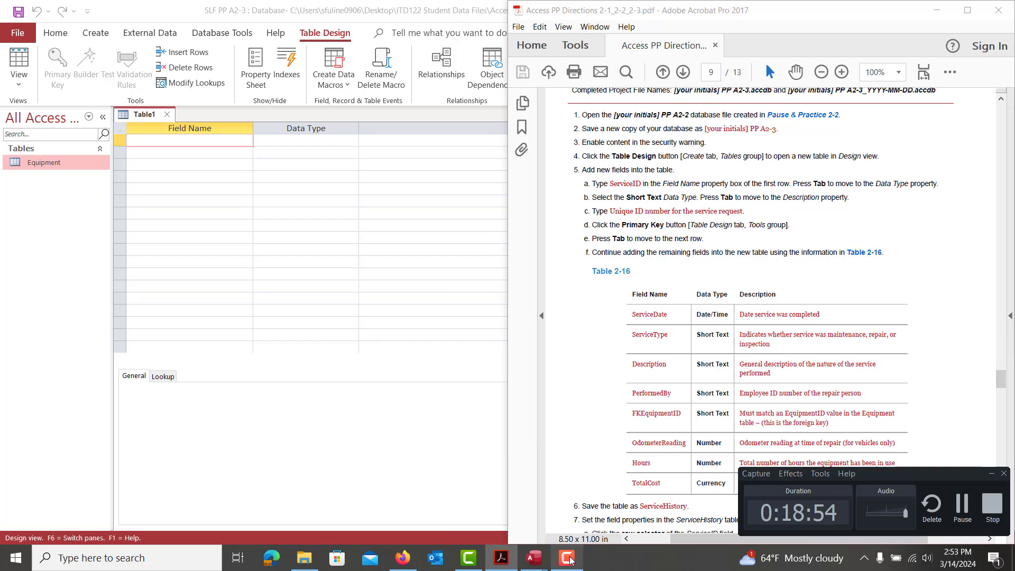
left_click(960, 517)
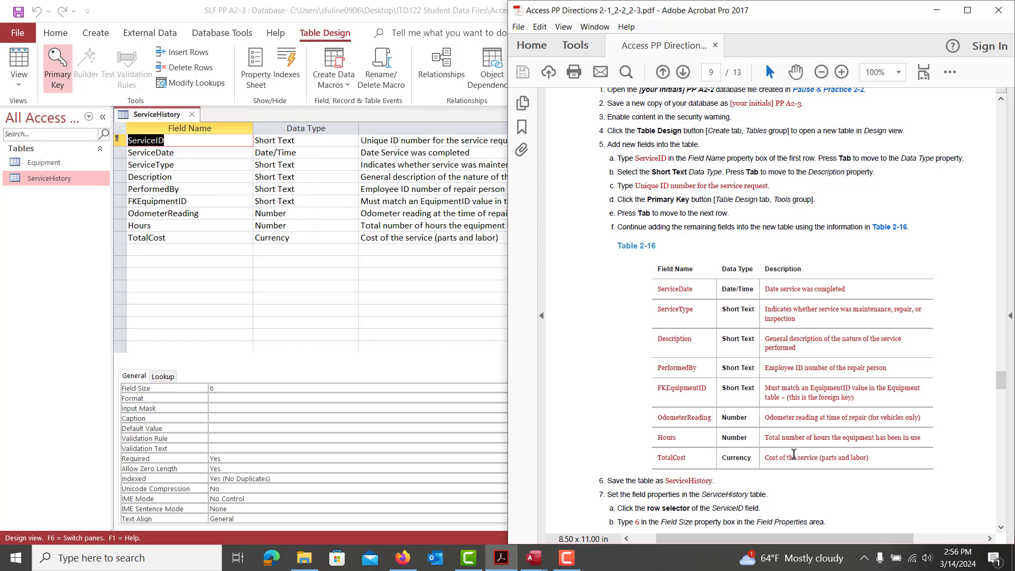
Read step 7 and Table 2-17 in the PDF directions, then view the ServiceDate field's properties in Access.
scroll(793, 453, "down", 5)
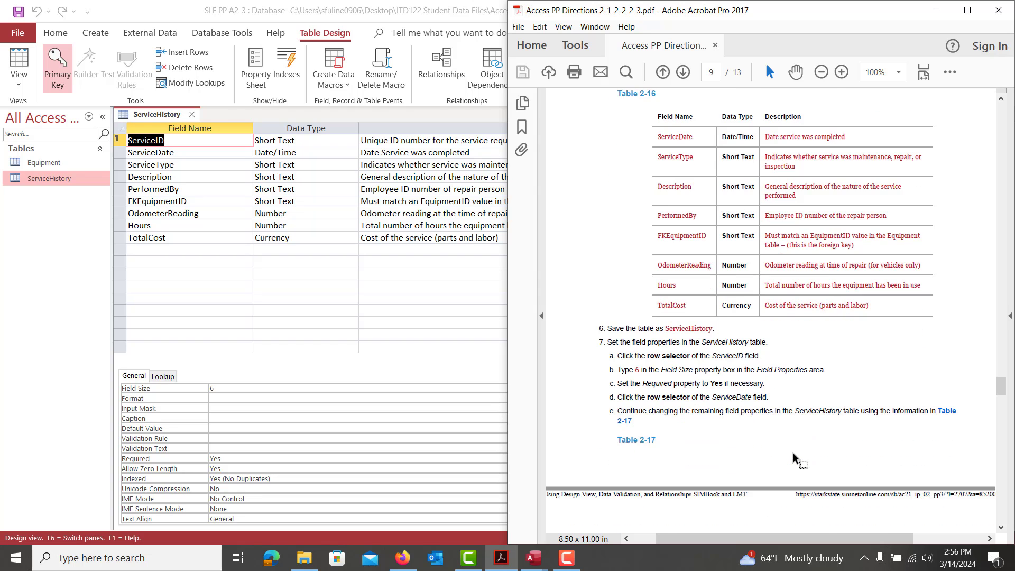
scroll(793, 454, "down", 4)
scroll(792, 452, "down", 2)
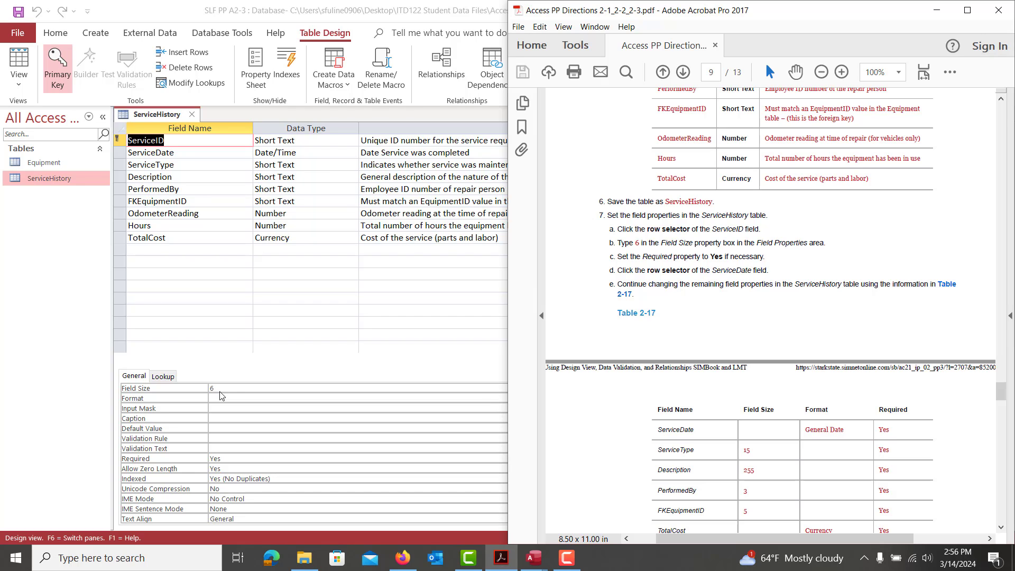
left_click(197, 152)
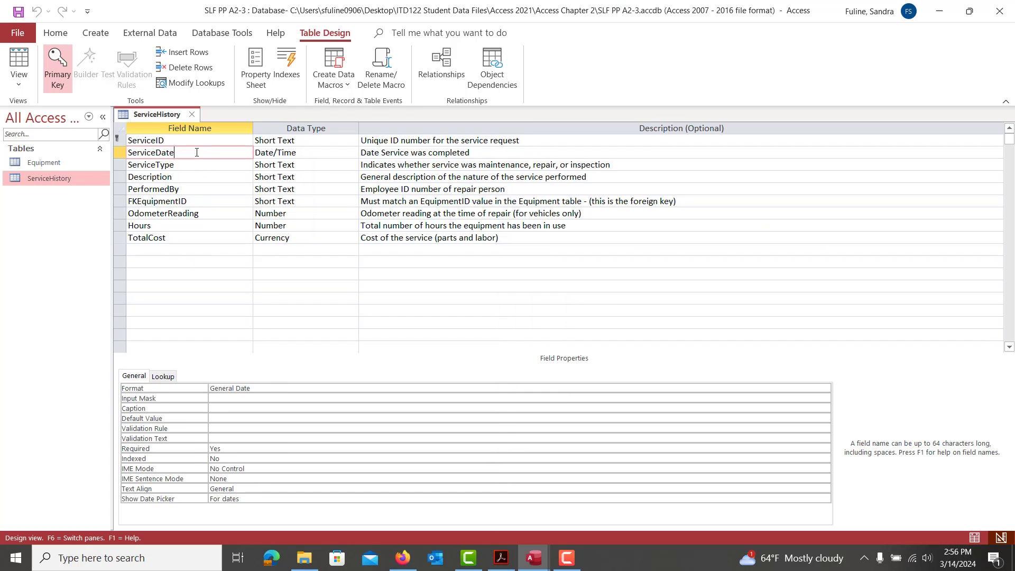
Check the ServiceDate field's Format options, keeping General Date, against Table 2-17 in the PDF directions in Acrobat.
left_click(265, 388)
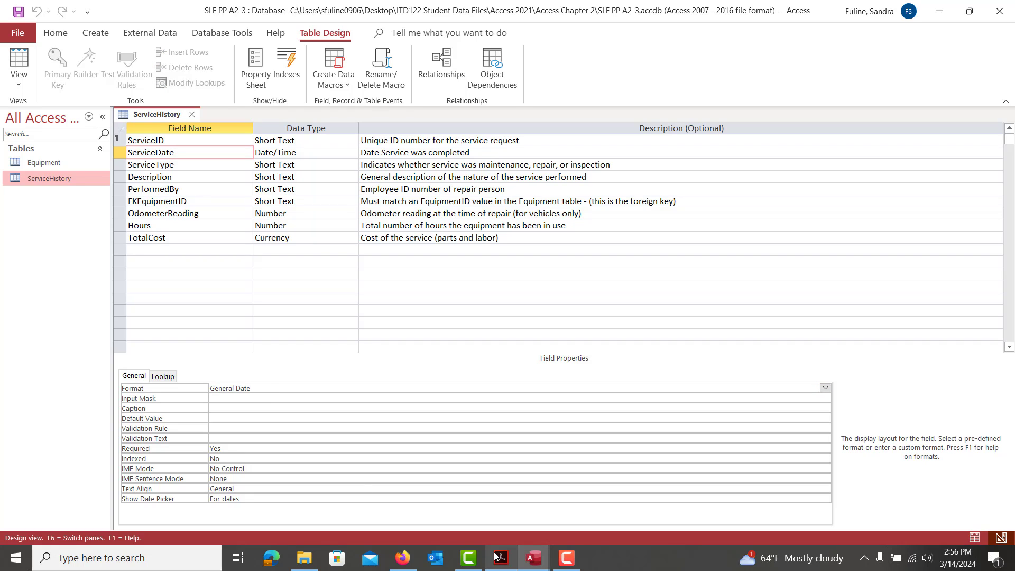
left_click(824, 390)
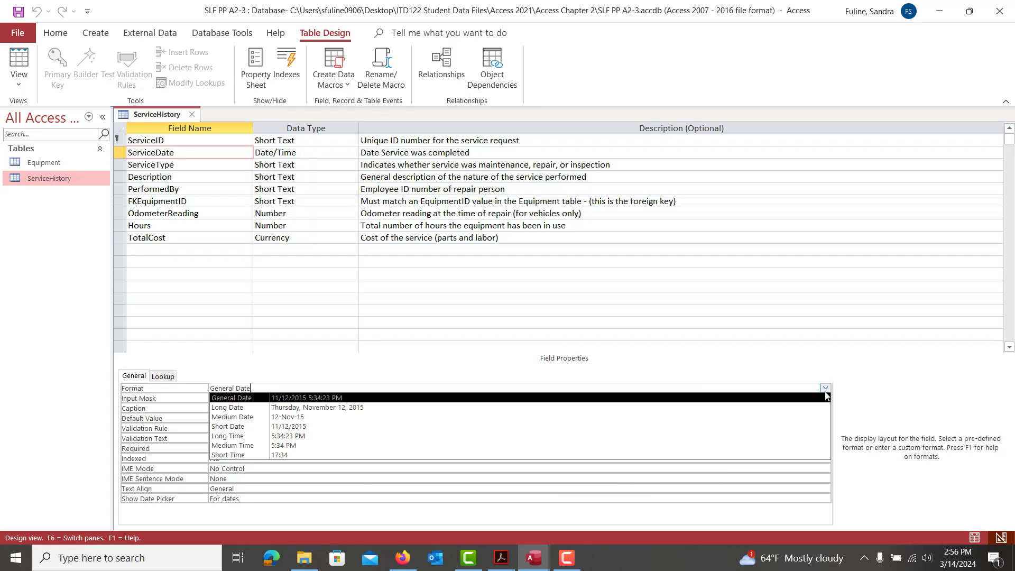
left_click(826, 395)
left_click(501, 558)
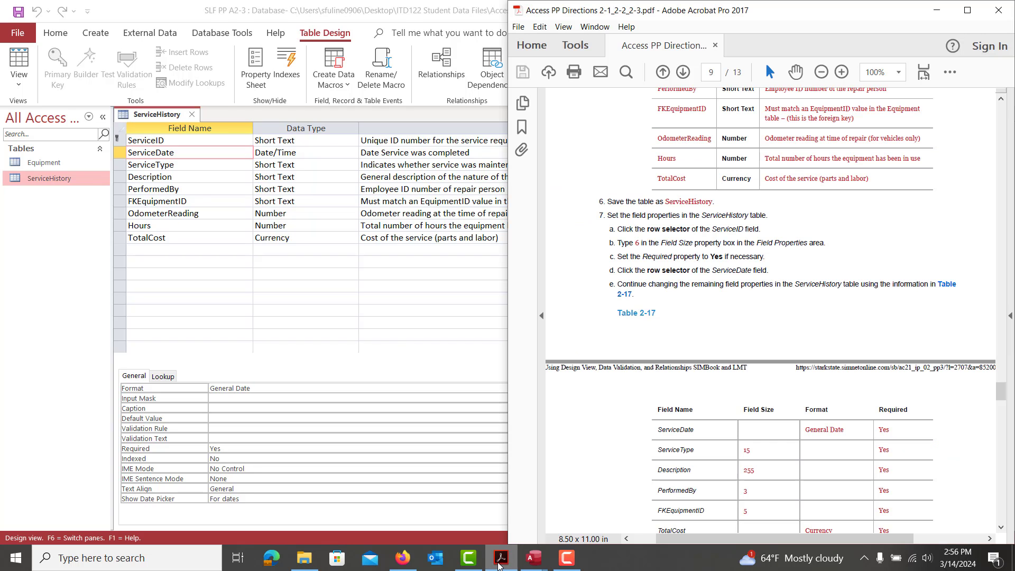
scroll(693, 423, "down", 1)
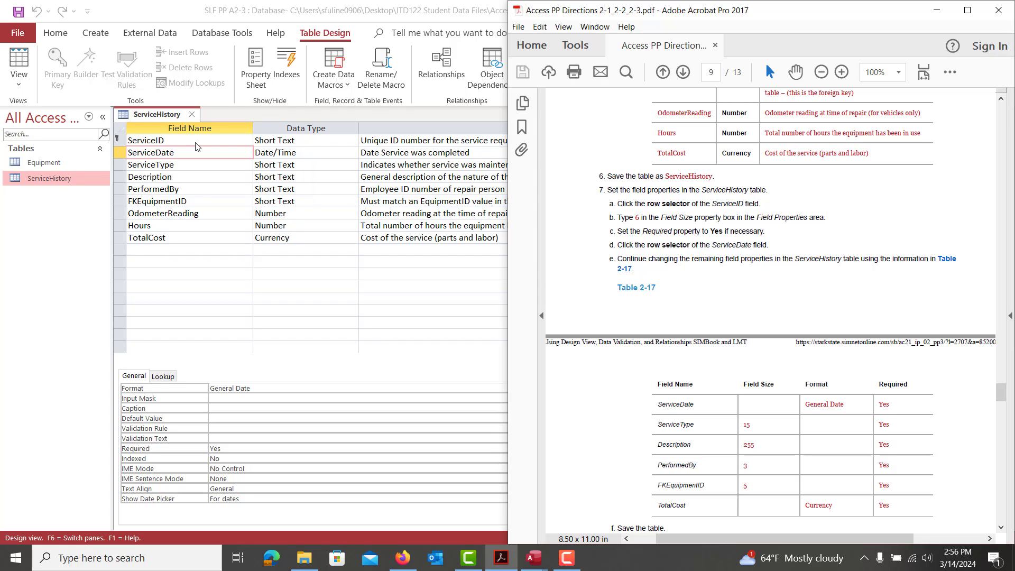
Review the ServiceID, ServiceDate, ServiceType, PerformedBy and TotalCost field properties in Access, comparing them with Table 2-17 in the PDF.
left_click(167, 139)
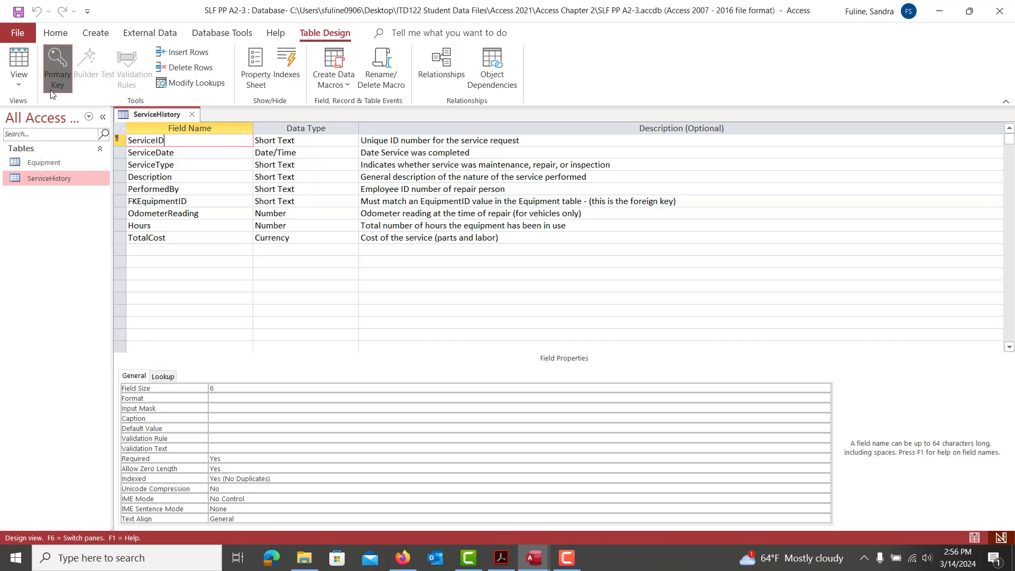
left_click(185, 154)
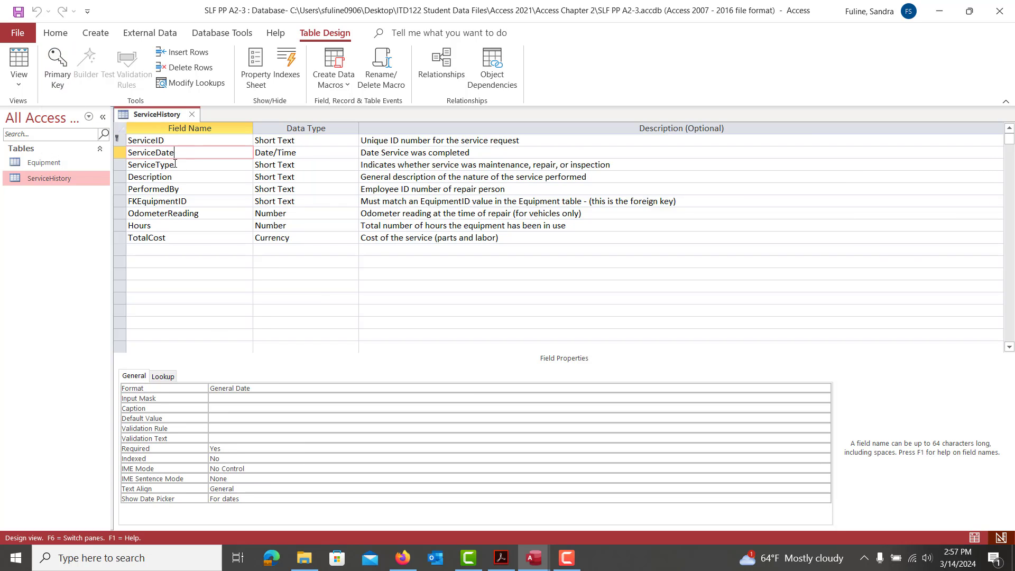
left_click(176, 165)
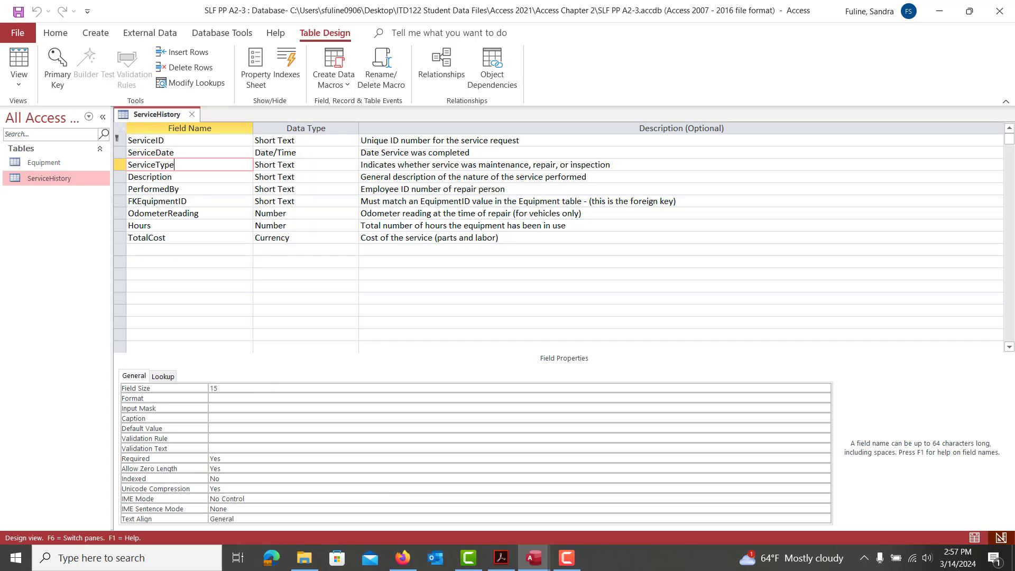
left_click(500, 558)
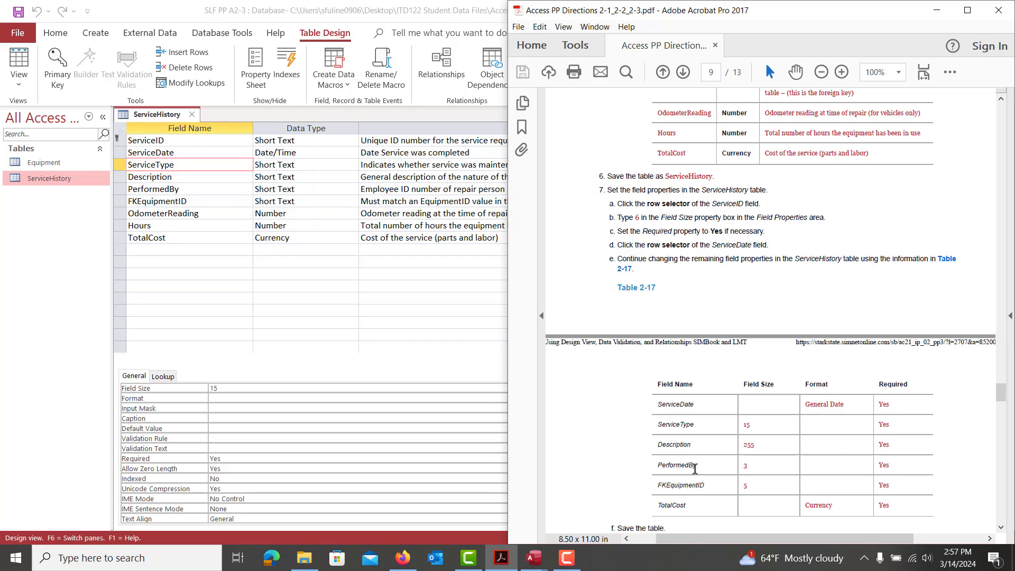
left_click(183, 188)
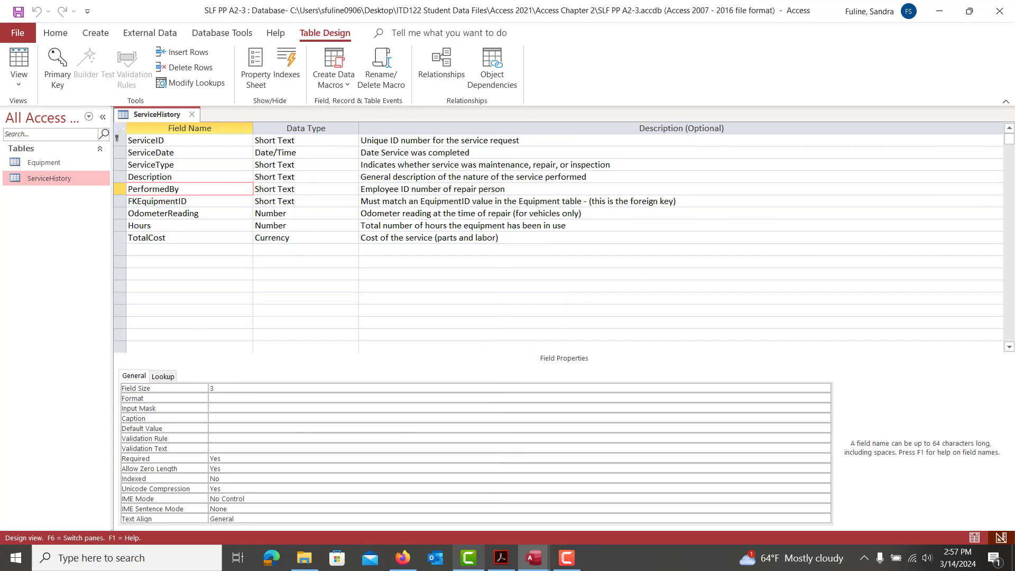
left_click(501, 558)
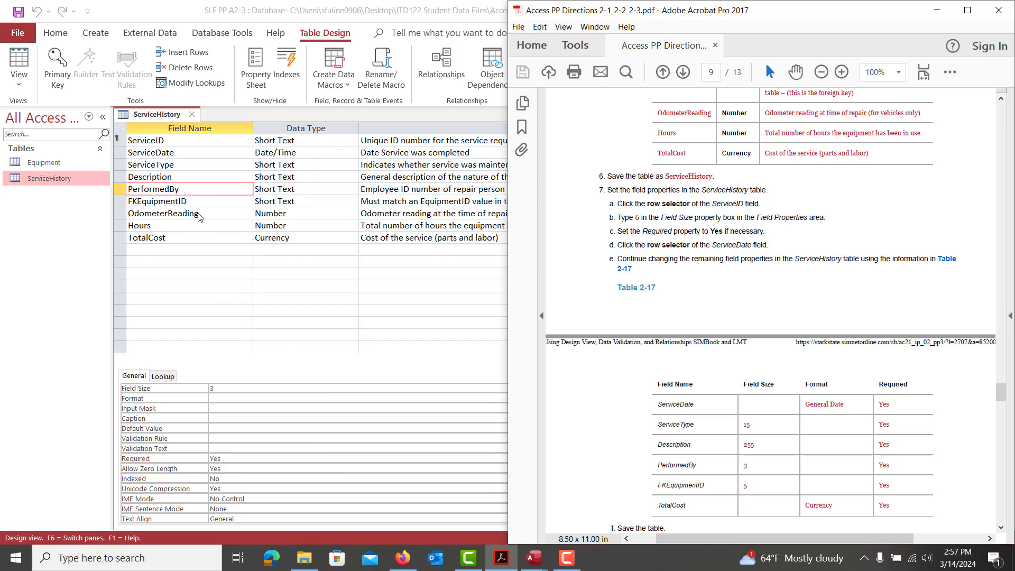
left_click(192, 239)
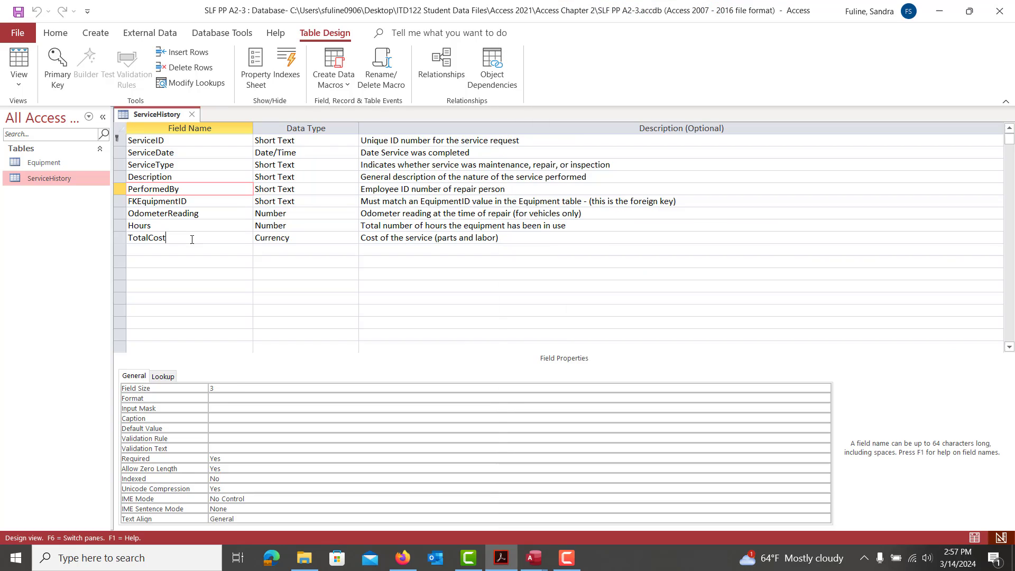
left_click(316, 241)
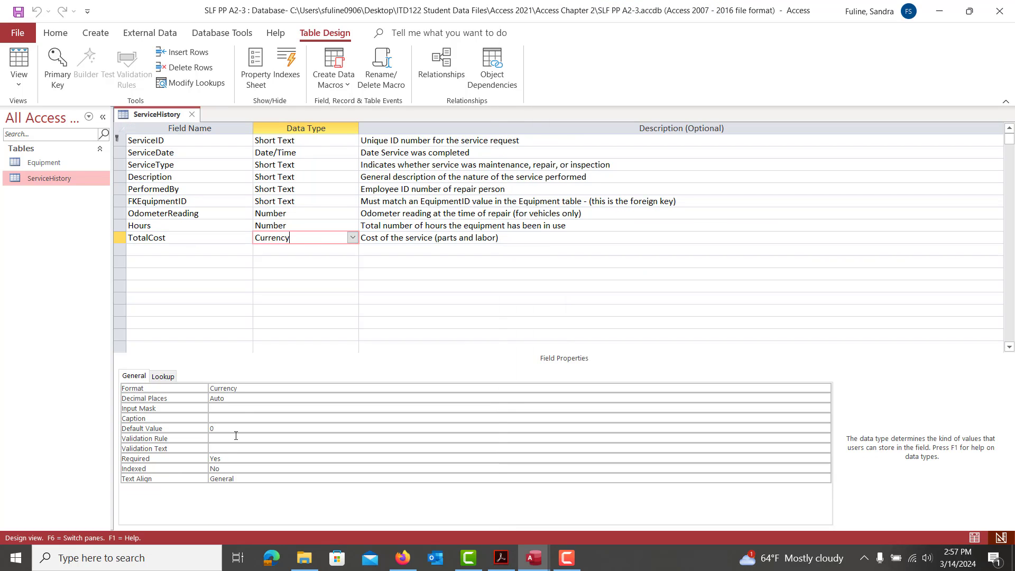
left_click(248, 387)
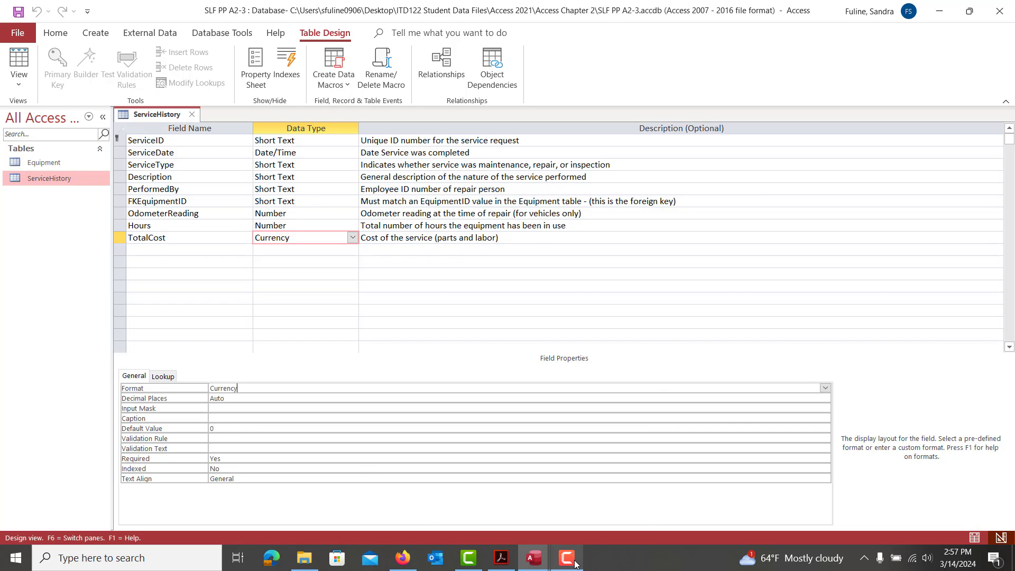
Read step 8 in the PDF directions on modifying the ServiceType field to use a combo box.
left_click(504, 566)
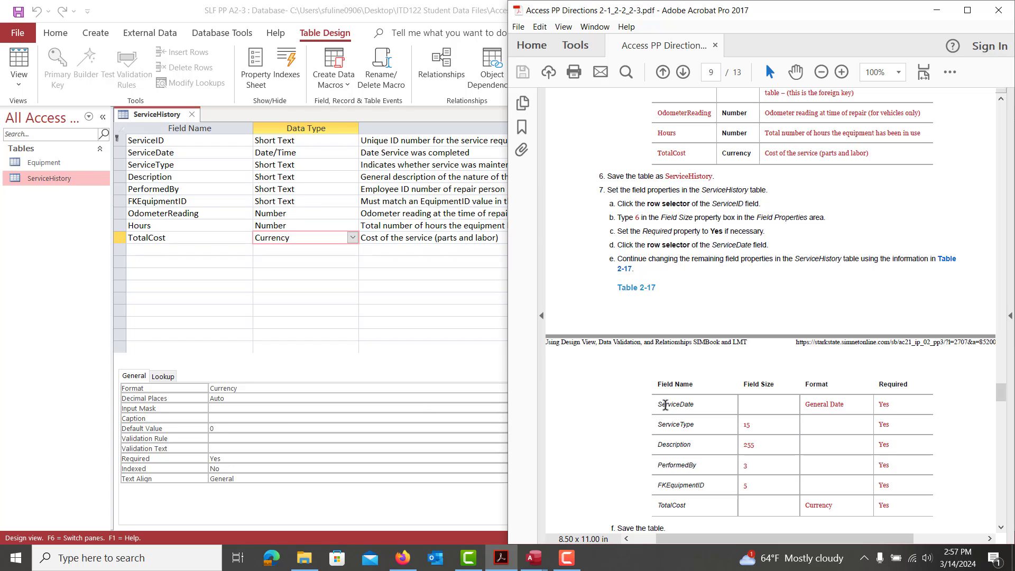
scroll(665, 405, "down", 4)
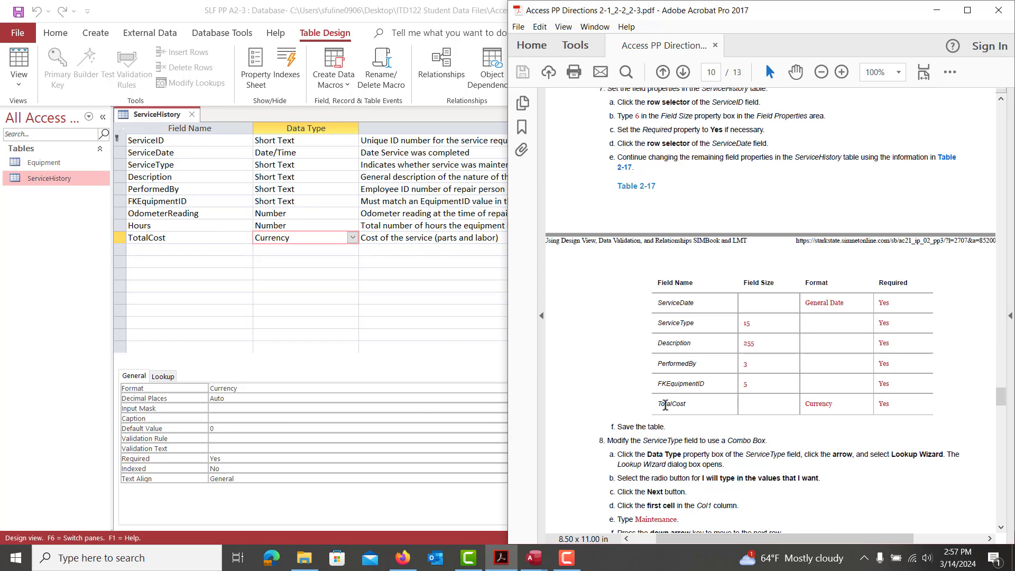
scroll(665, 405, "down", 2)
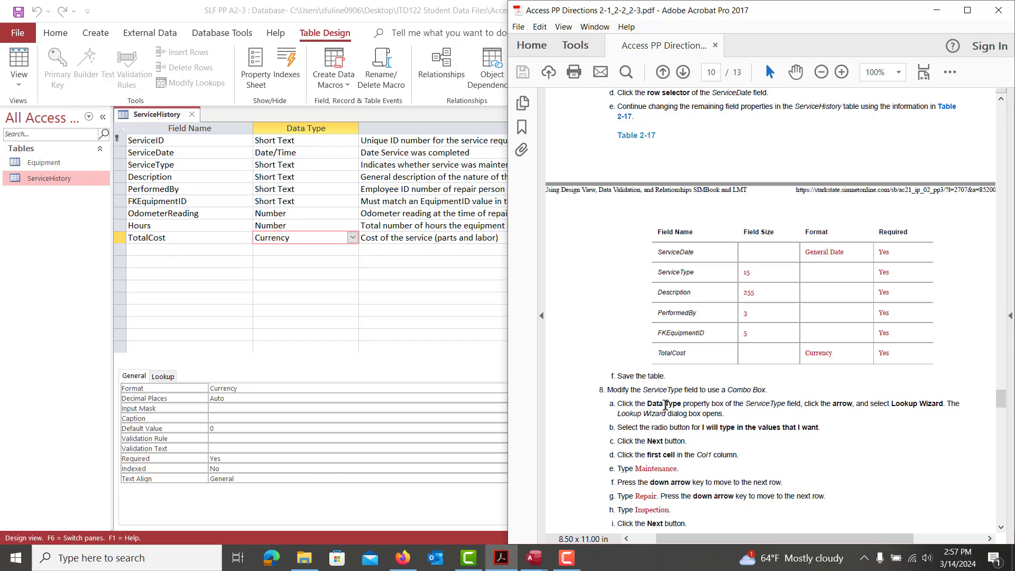
scroll(665, 405, "down", 1)
scroll(665, 405, "down", 1)
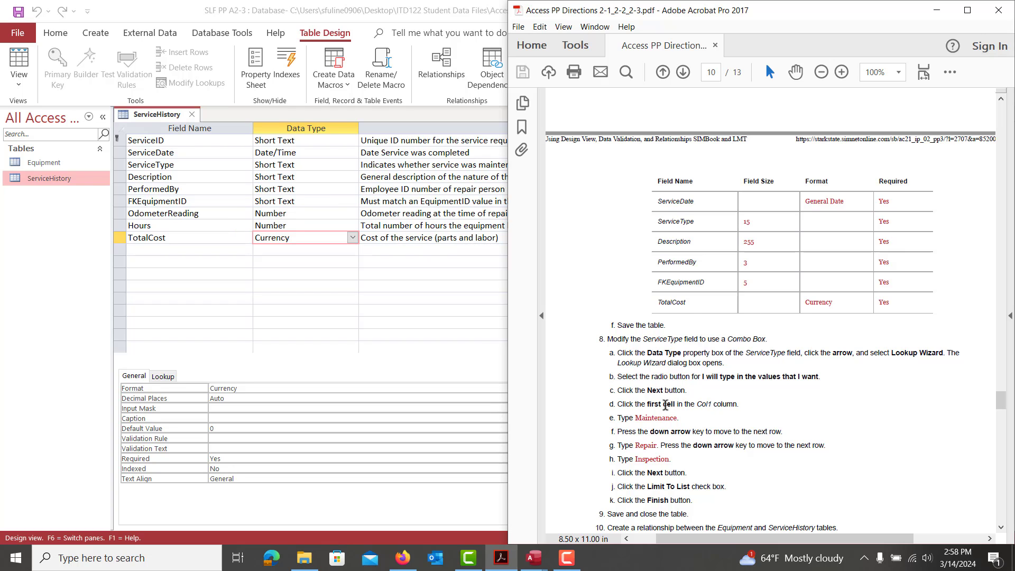
scroll(665, 405, "down", 1)
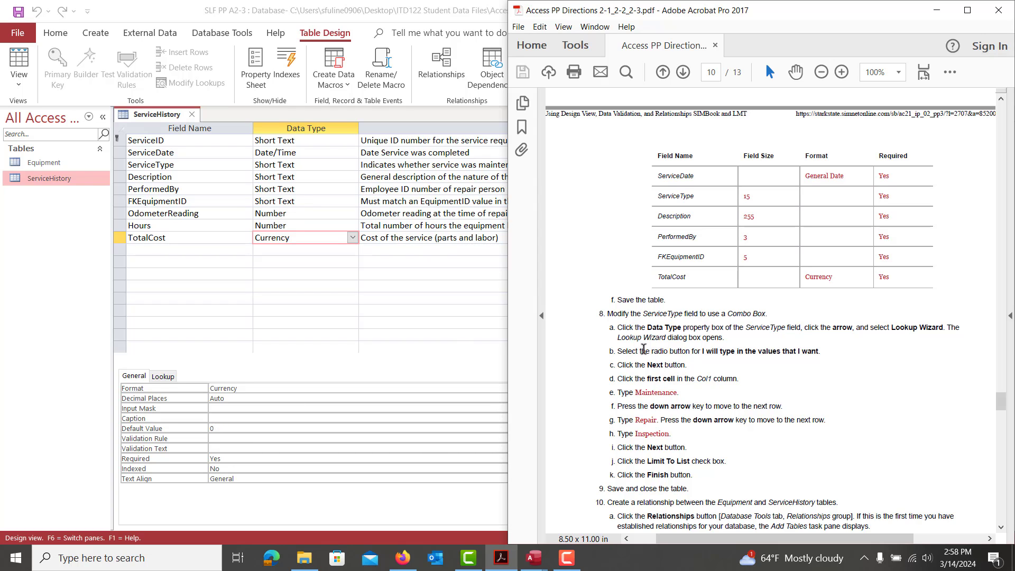
scroll(644, 349, "down", 1)
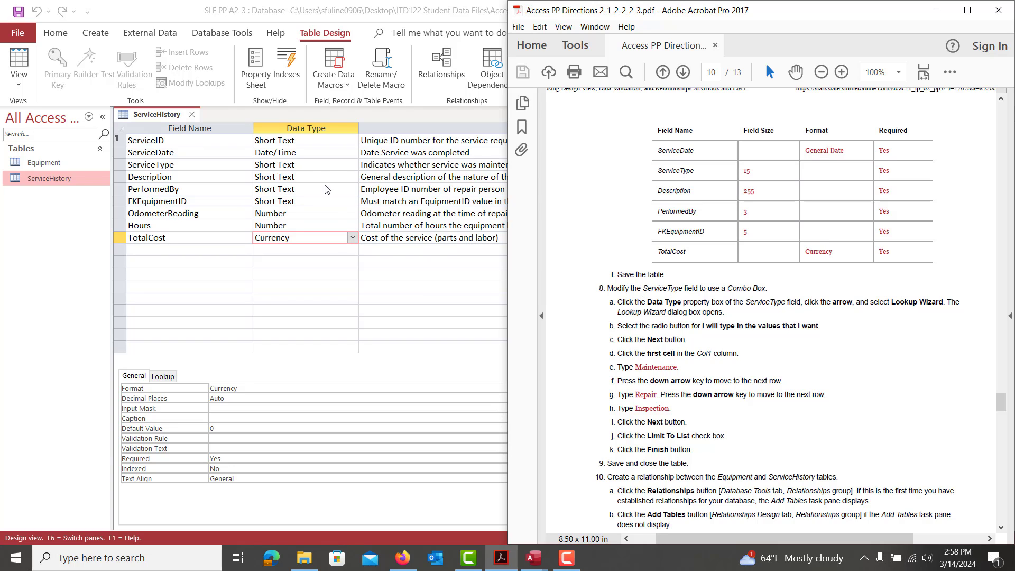
Start the Lookup Wizard for the ServiceType field in Access and choose to type in the lookup values.
left_click(322, 164)
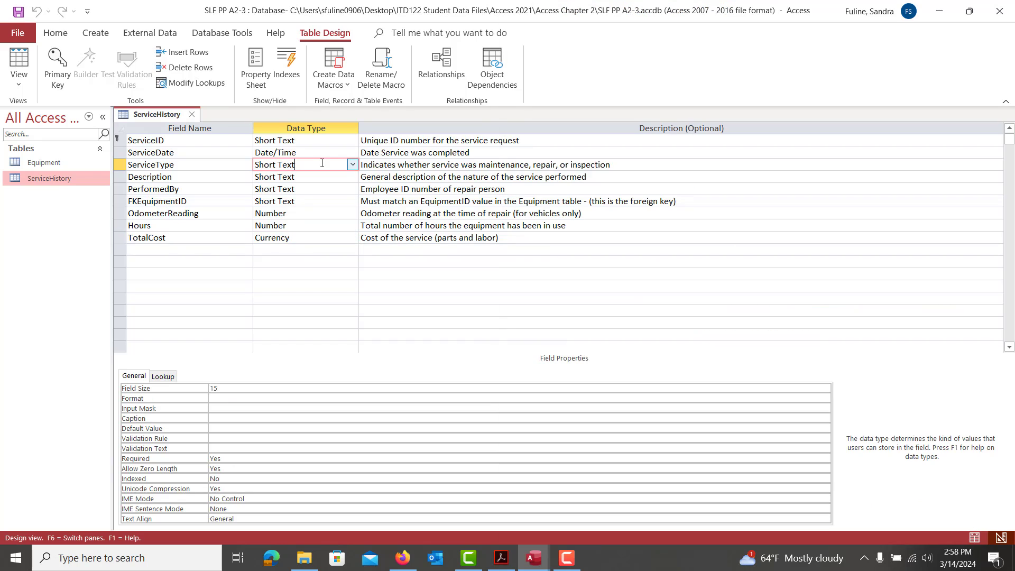
left_click(352, 165)
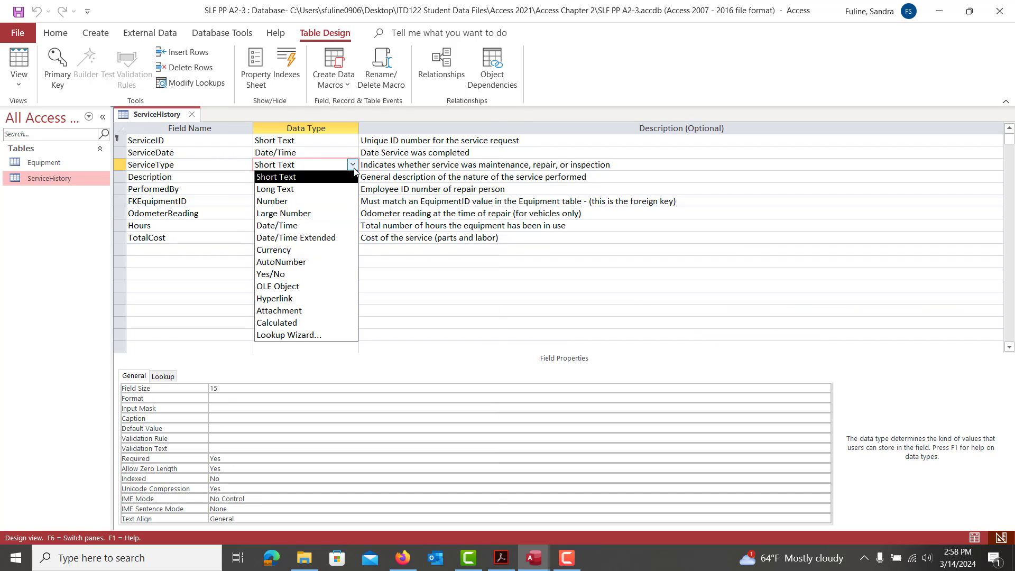
left_click(319, 336)
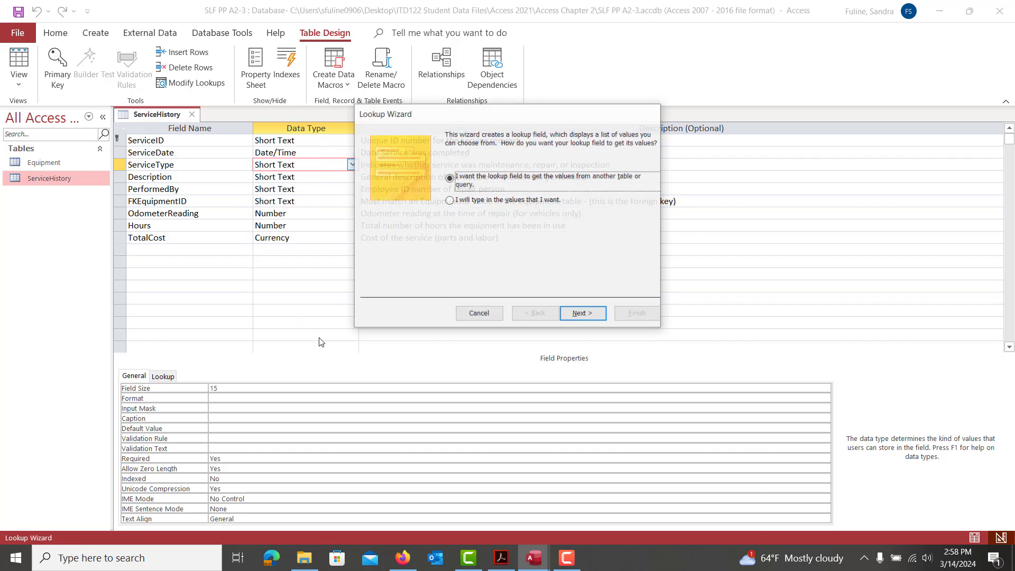
left_click(469, 201)
left_click(585, 315)
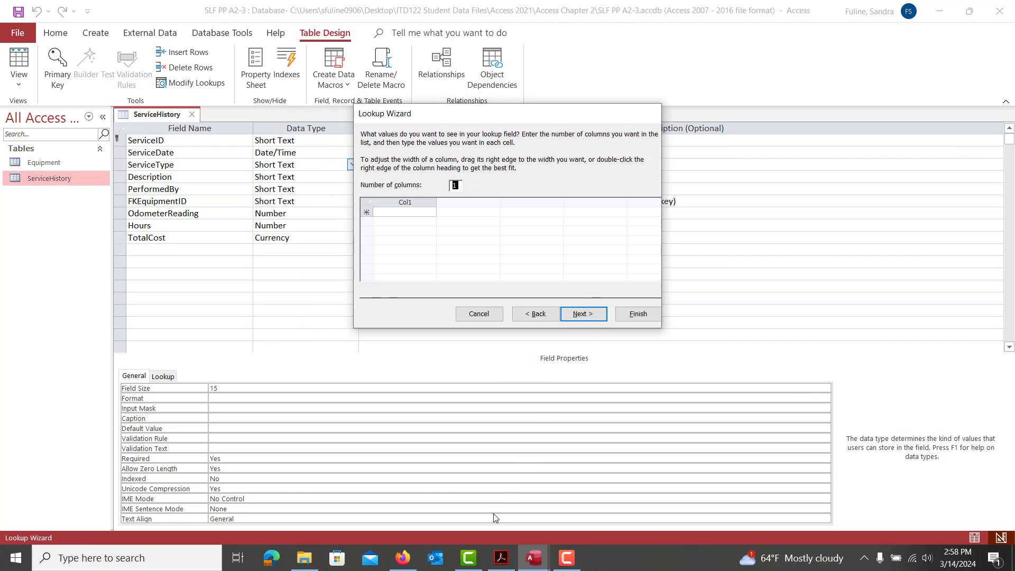
Enter Maintenance, Repair and Inspection as the lookup values in Col1, checking step 8 in the PDF directions.
left_click(499, 563)
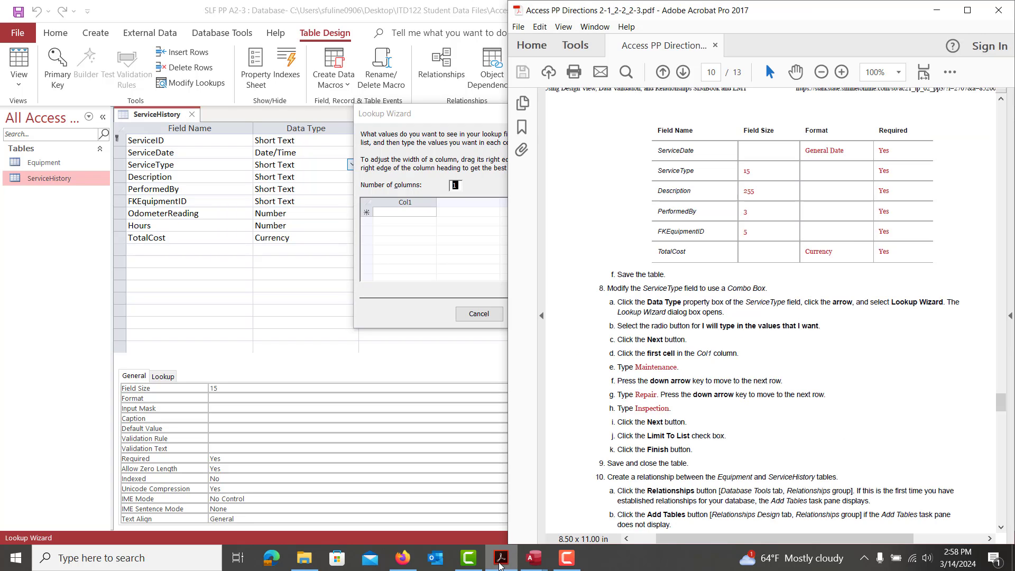
left_click(500, 563)
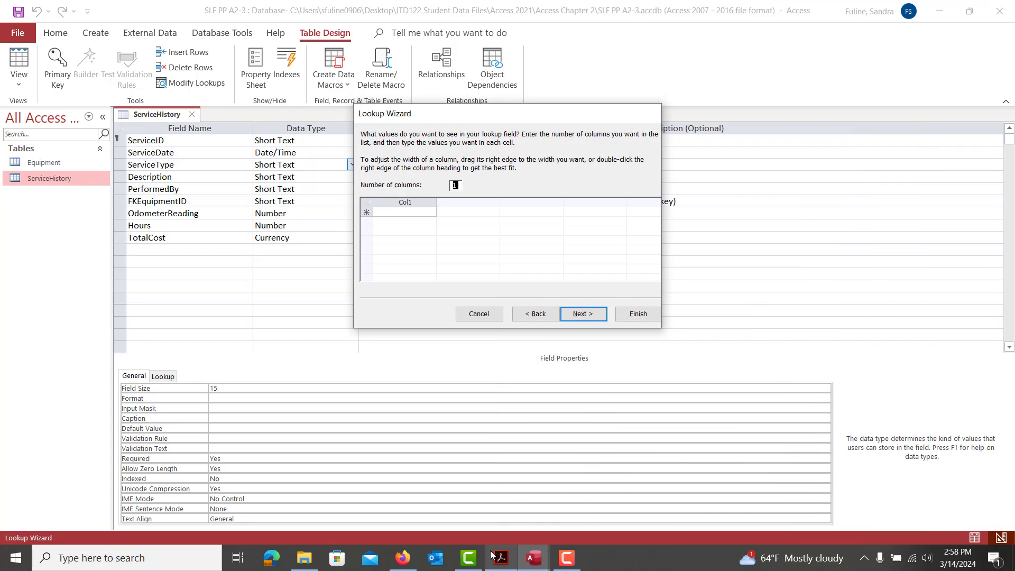
left_click(392, 210)
type("Mainten")
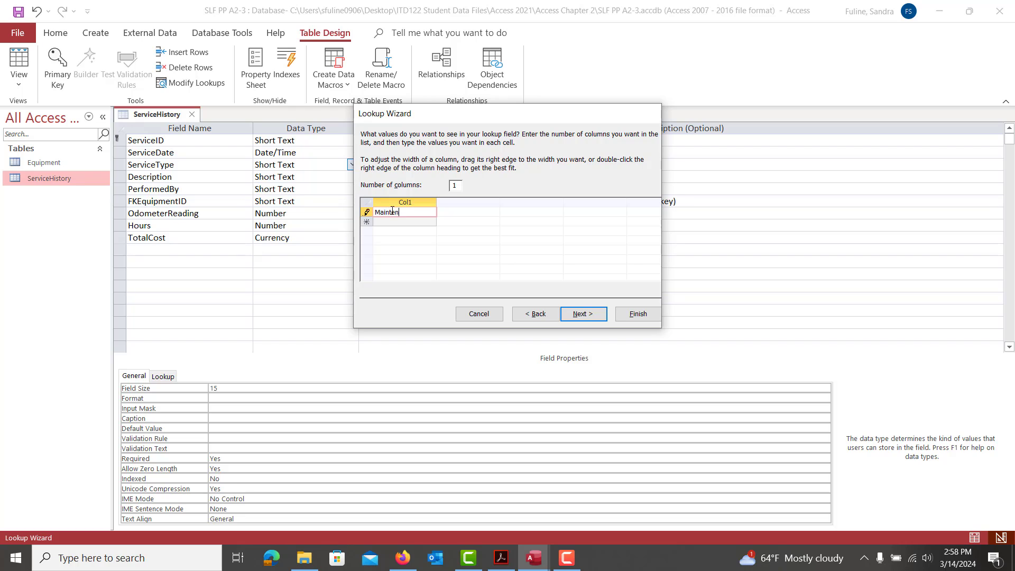
type("ance")
key("Tab")
type("R")
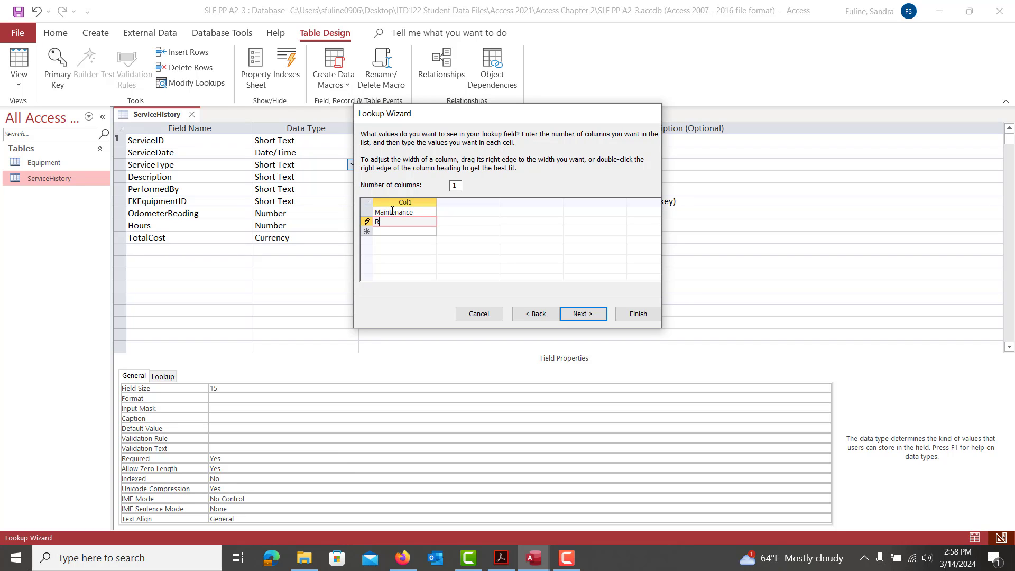
type("epair")
key("Tab")
type("Inspection")
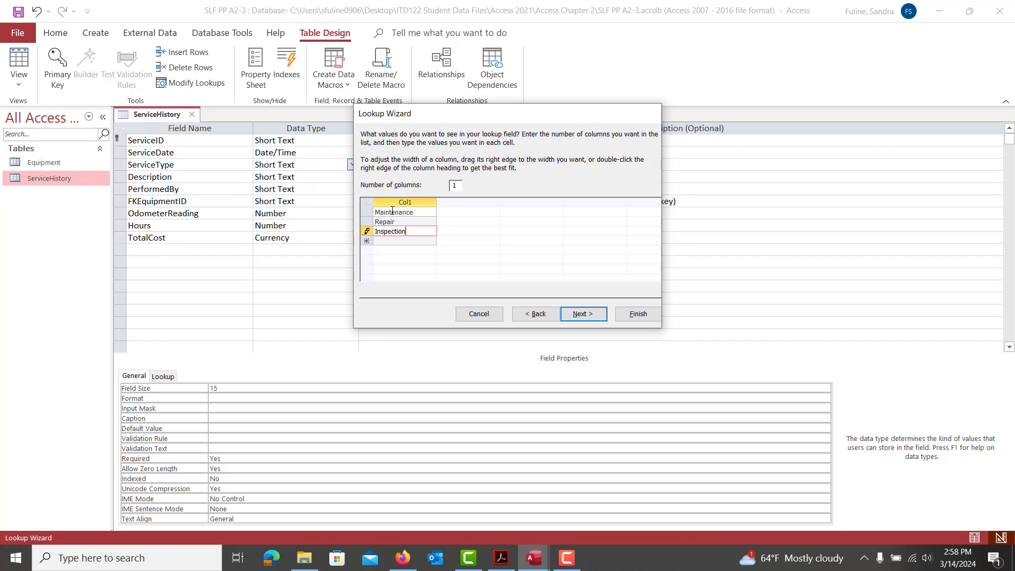
Limit the ServiceType lookup to the listed values and finish the wizard, checking step 8 in the PDF directions.
left_click(587, 316)
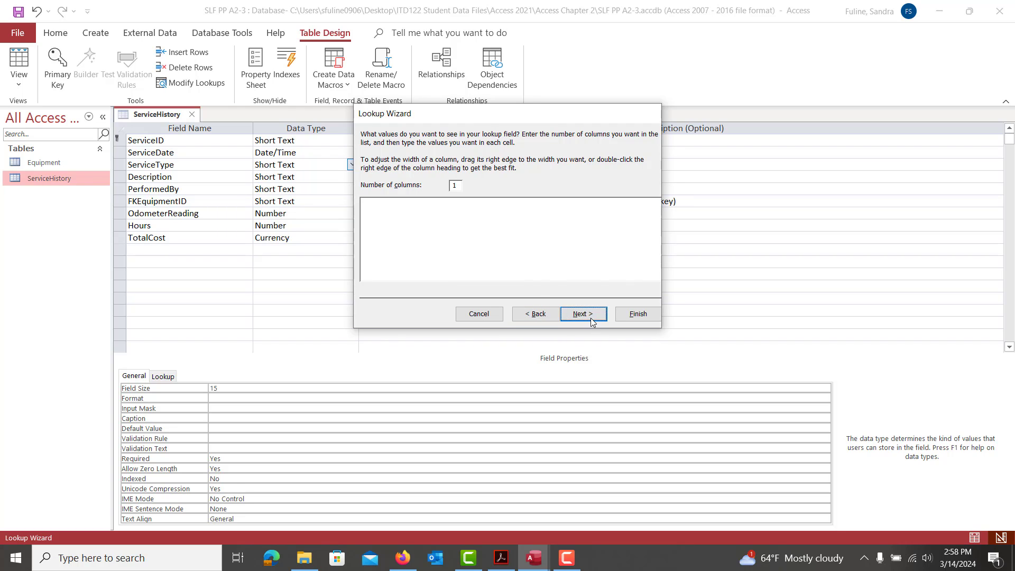
left_click(530, 317)
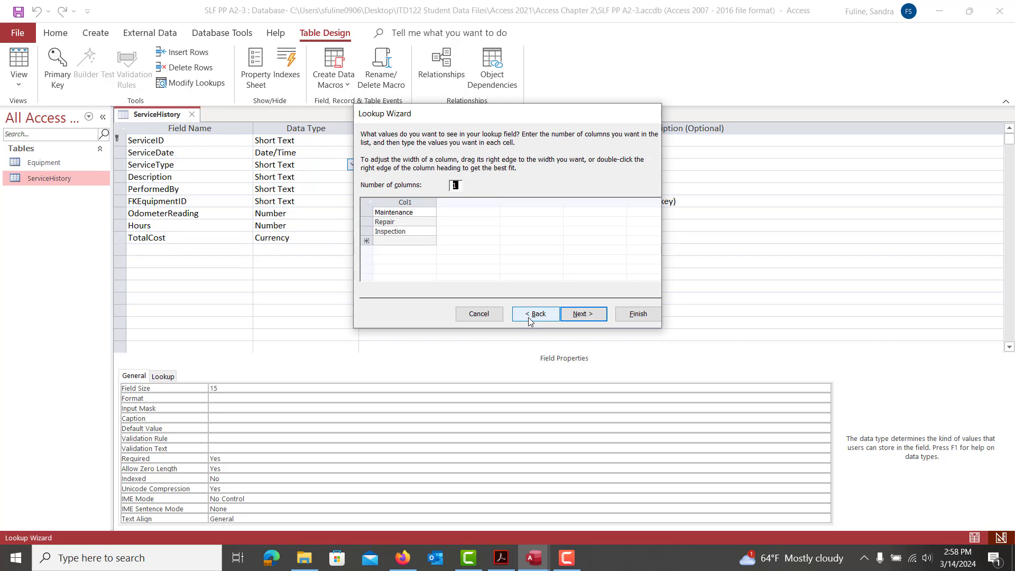
left_click(581, 316)
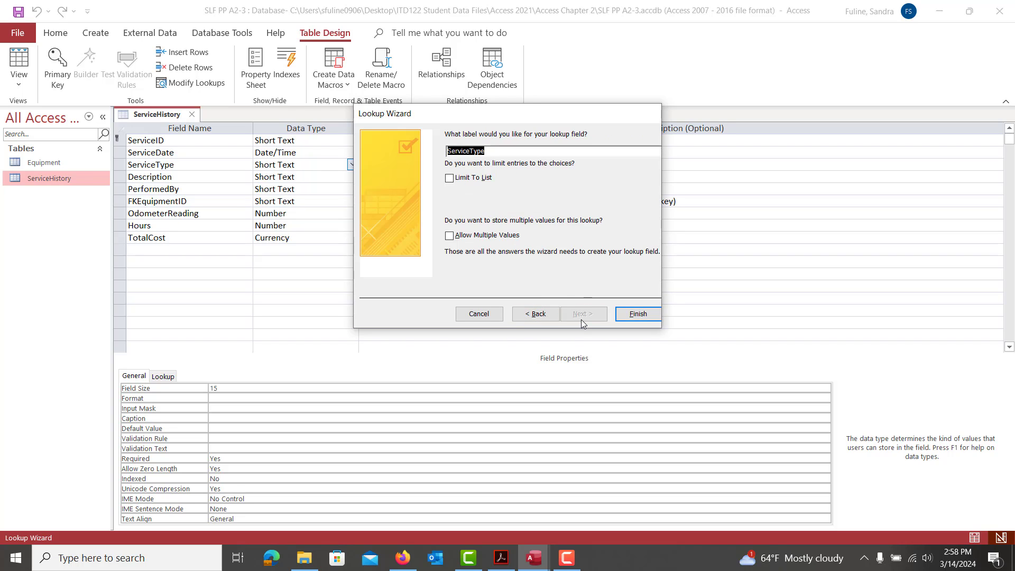
left_click(502, 557)
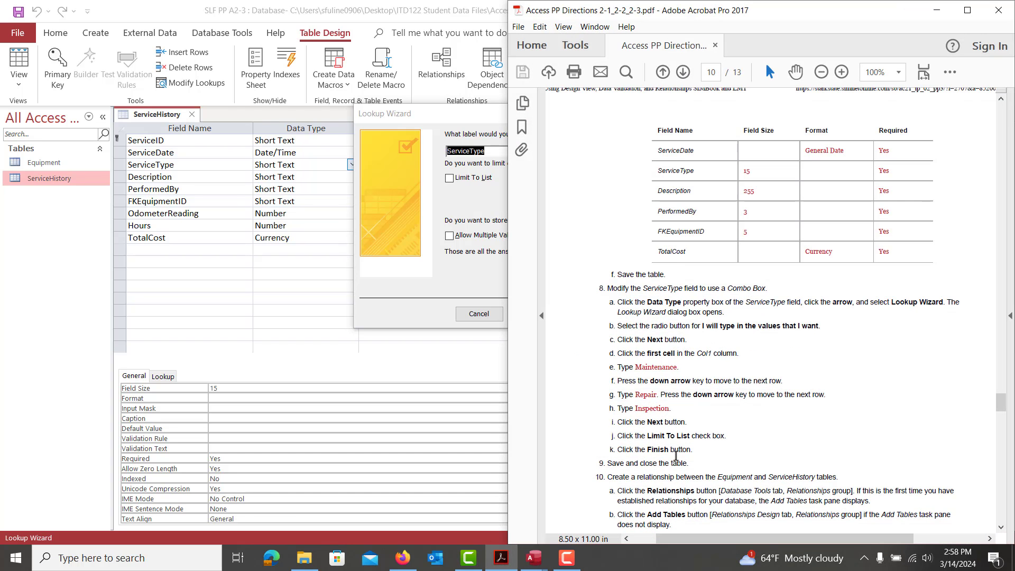
left_click(449, 178)
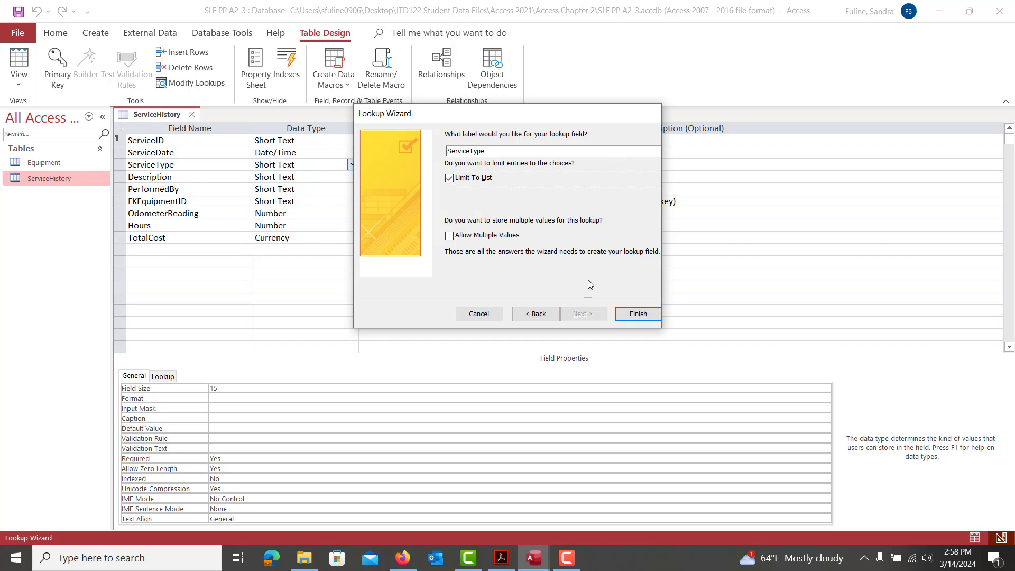
left_click(633, 317)
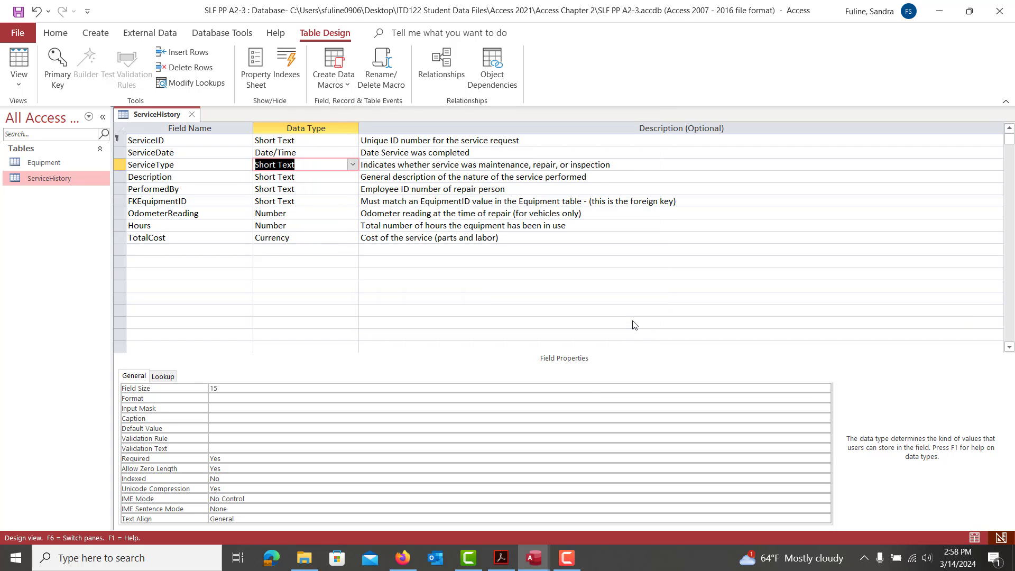
Read steps 9 and 10 in the PDF directions on closing the table and relating Equipment to ServiceHistory.
left_click(501, 558)
scroll(781, 464, "down", 2)
scroll(781, 464, "down", 3)
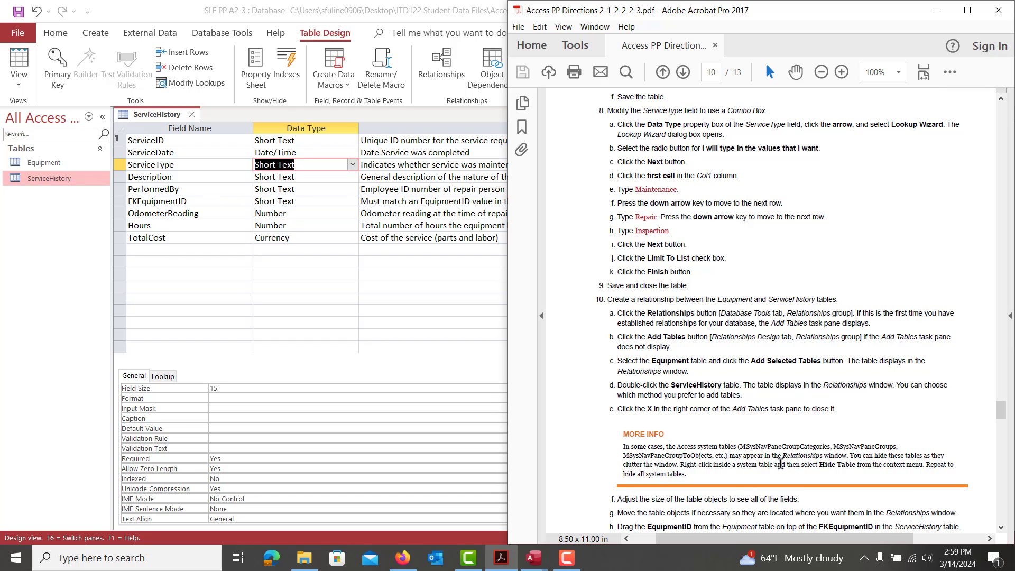
Switch to Access, then save and close the ServiceHistory table as directed in step 9.
scroll(780, 463, "down", 1)
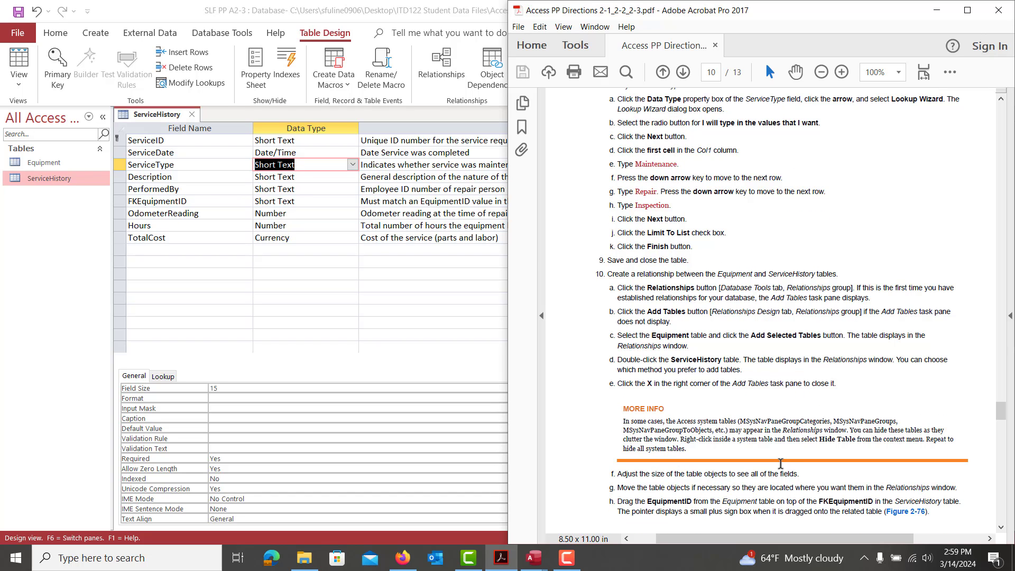
left_click(17, 12)
left_click(191, 115)
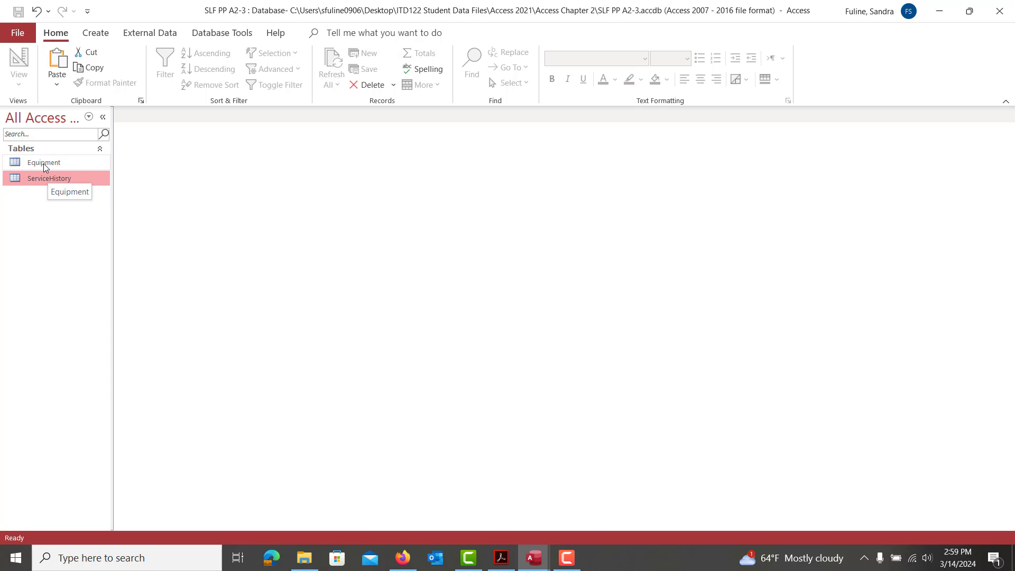
Examine the Equipment and ServiceHistory tables in Datasheet view for the EquipmentID and FKEquipmentID fields, closing each table.
double_click(43, 163)
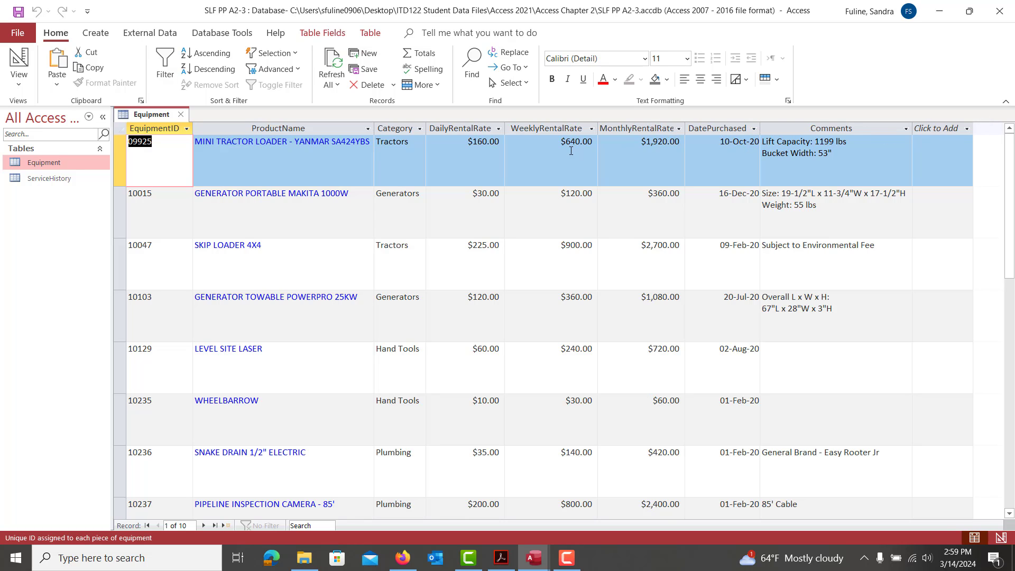
left_click(182, 115)
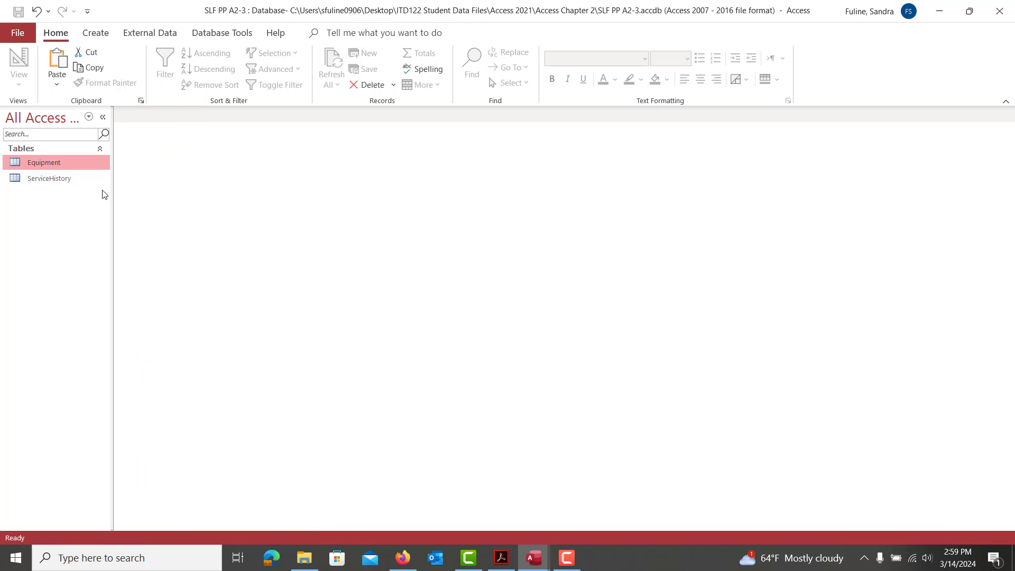
double_click(69, 179)
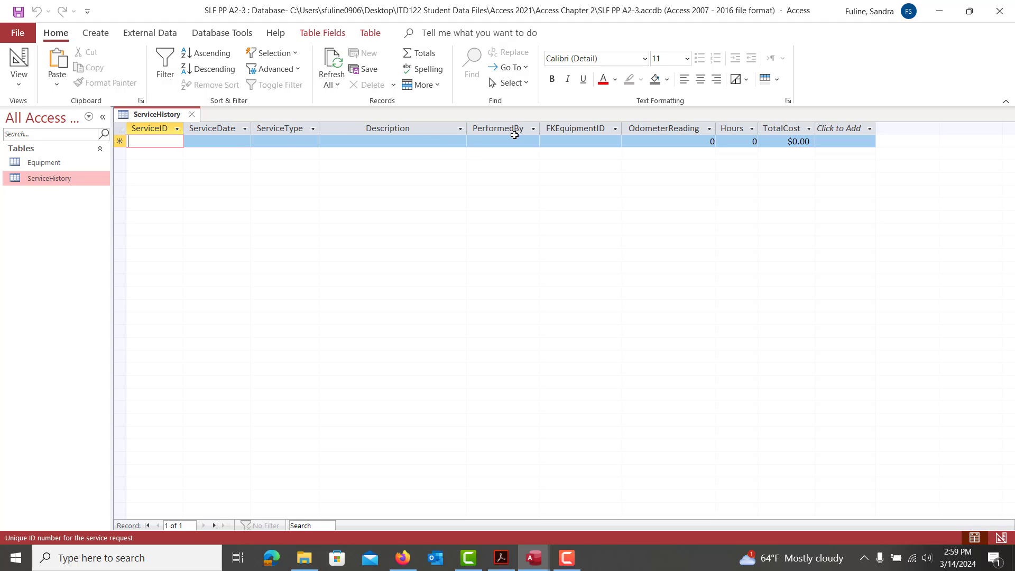
left_click(582, 127)
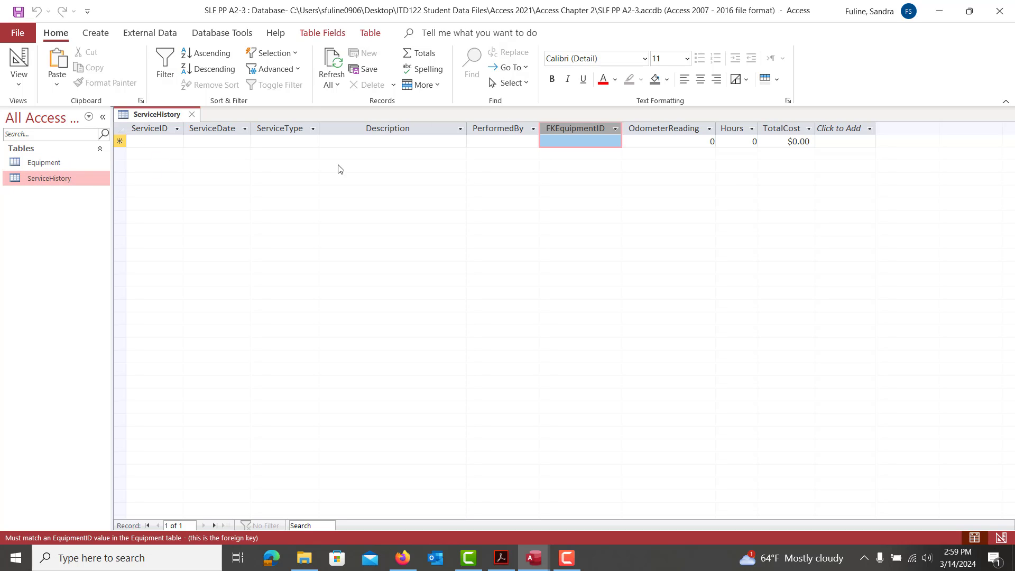
left_click(192, 115)
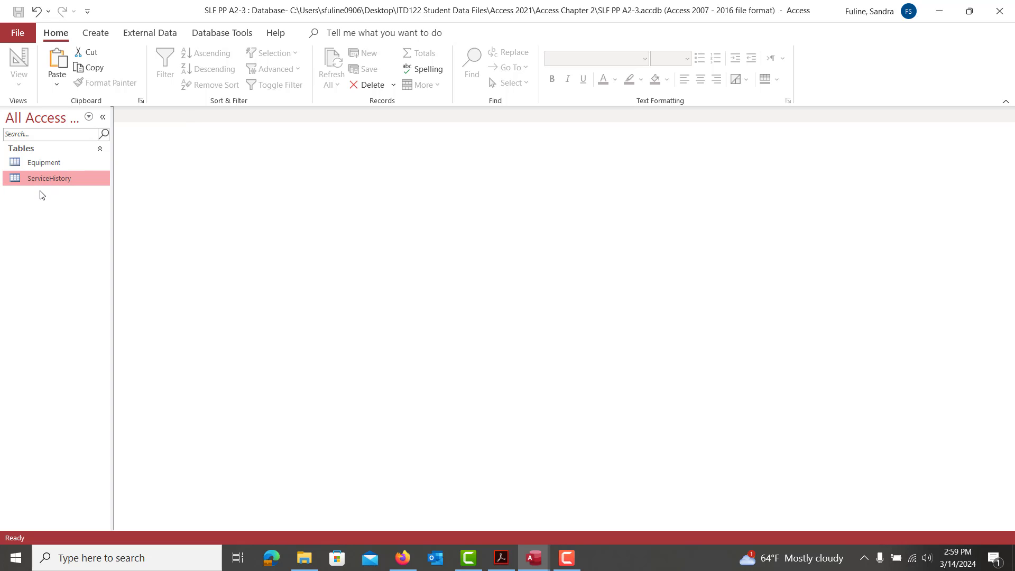
Add the Equipment and ServiceHistory tables to the Relationships layout and enlarge both boxes to show all their fields.
left_click(210, 37)
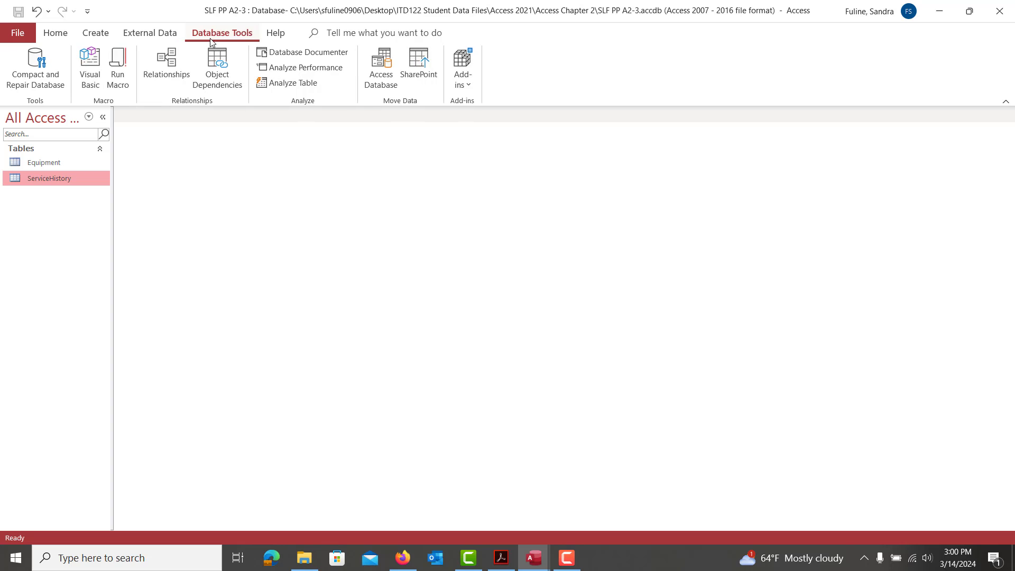
left_click(167, 57)
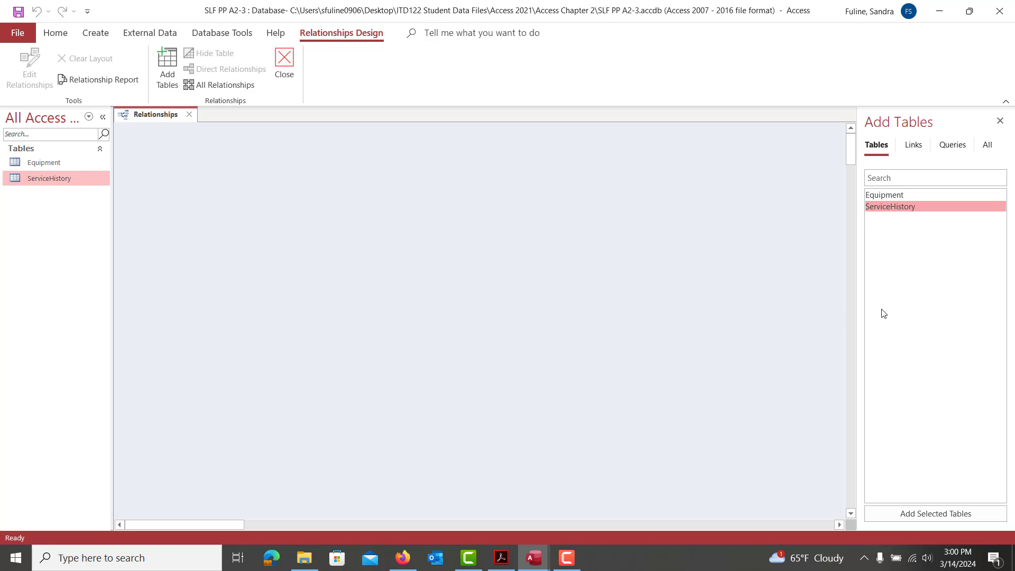
left_click(874, 195, "ctrl")
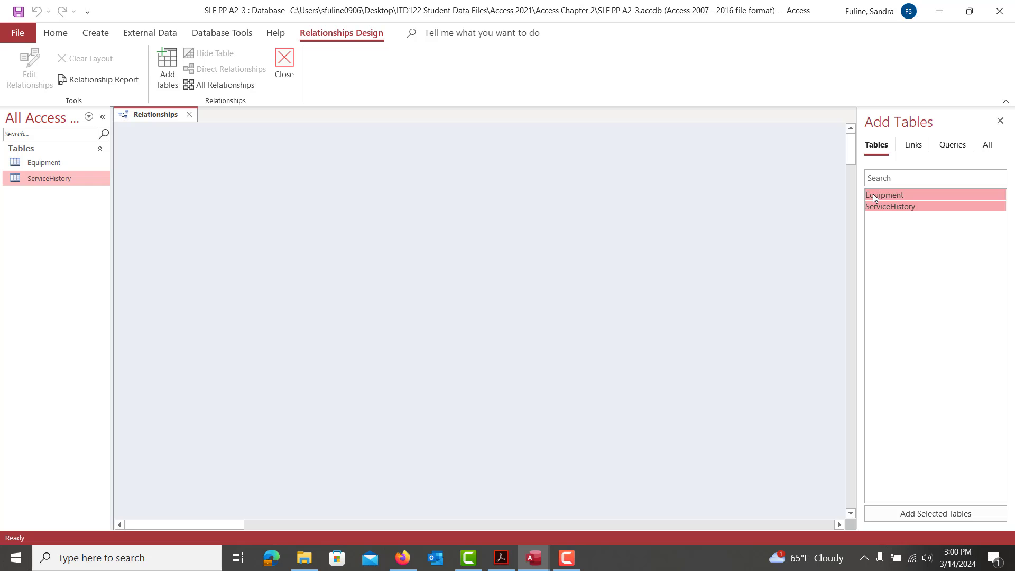
left_click(925, 514)
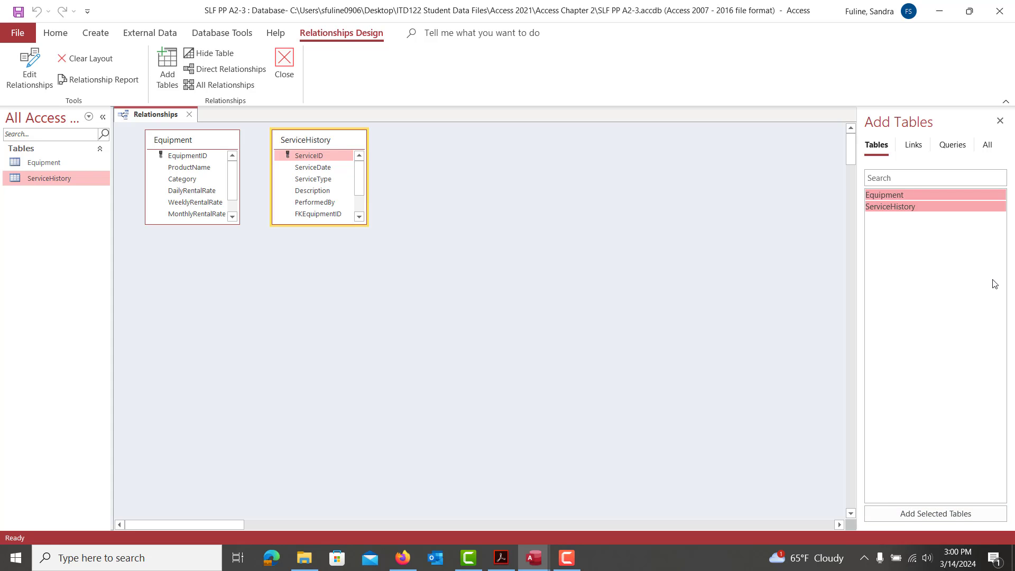
left_click(1000, 121)
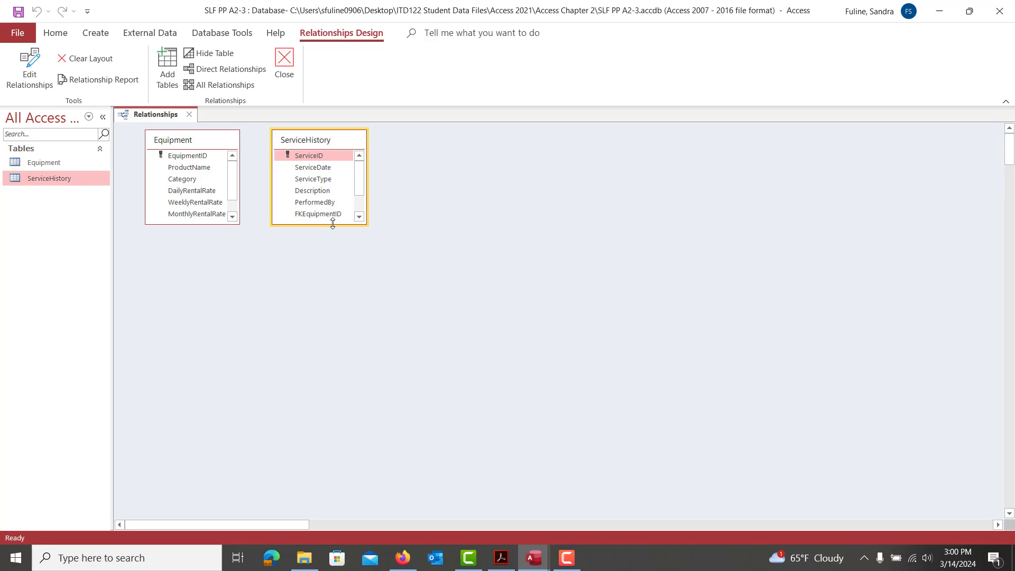
left_click_drag(332, 225, 332, 265)
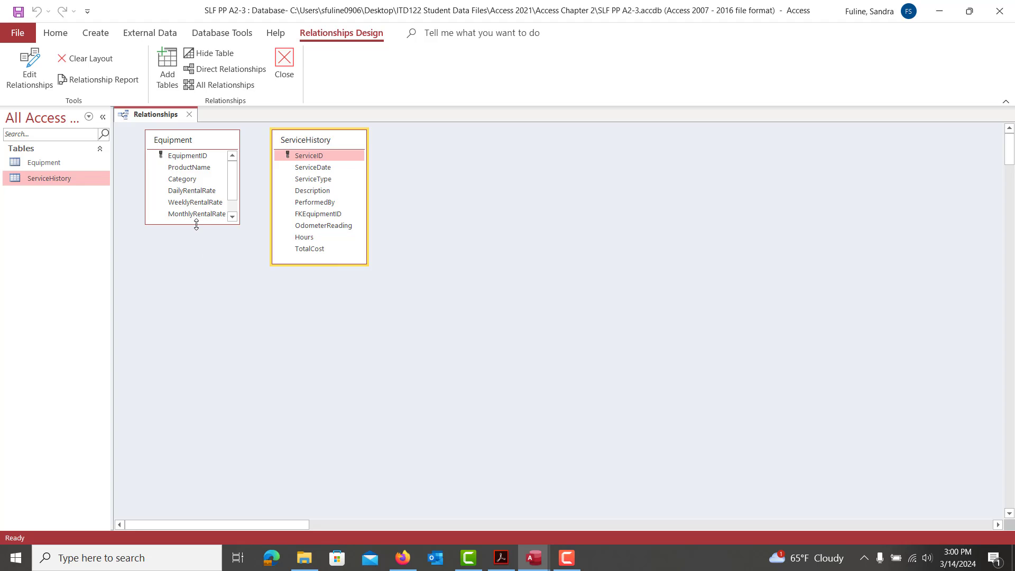
left_click_drag(196, 222, 195, 267)
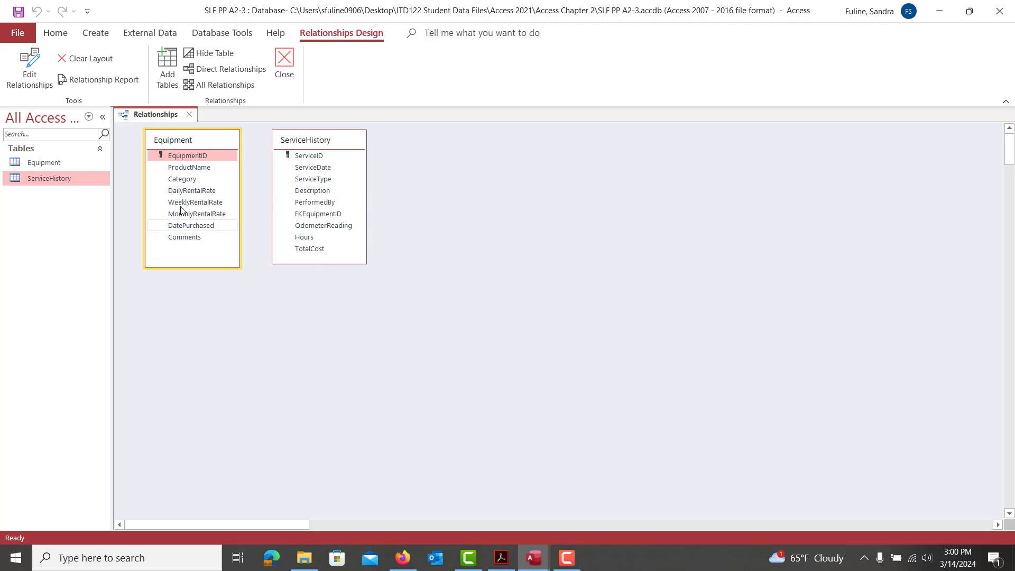
Link EquipmentID in Equipment with FKEquipmentID in ServiceHistory, checking the relationship options in step 10 of the PDF directions.
left_click_drag(198, 155, 312, 221)
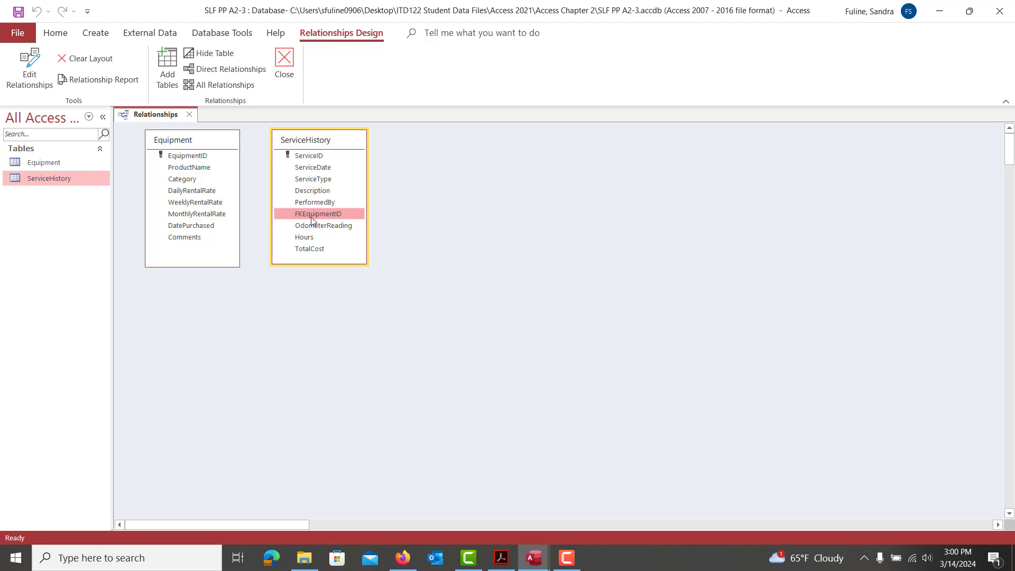
left_click_drag(312, 221, 197, 156)
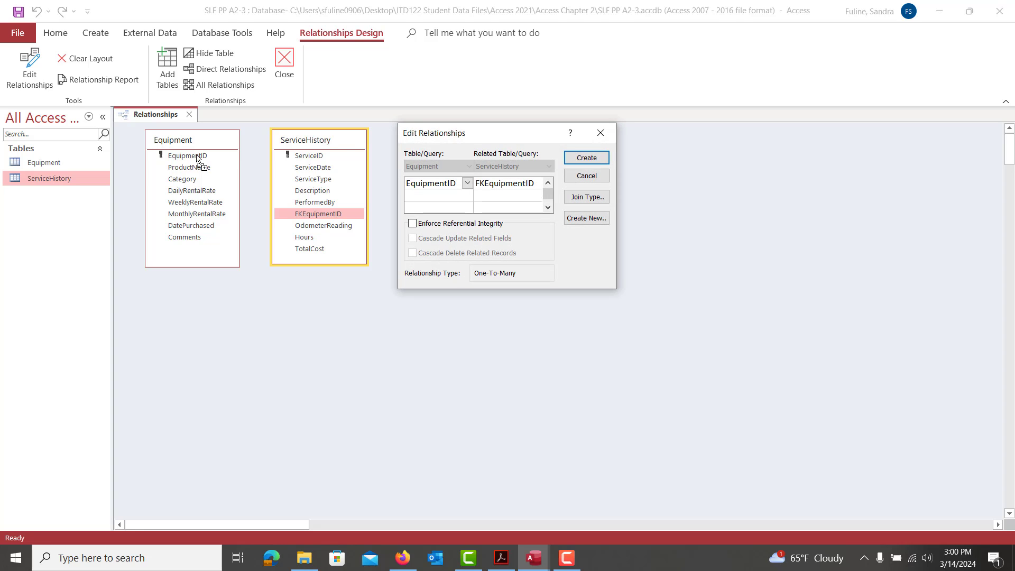
left_click(501, 561)
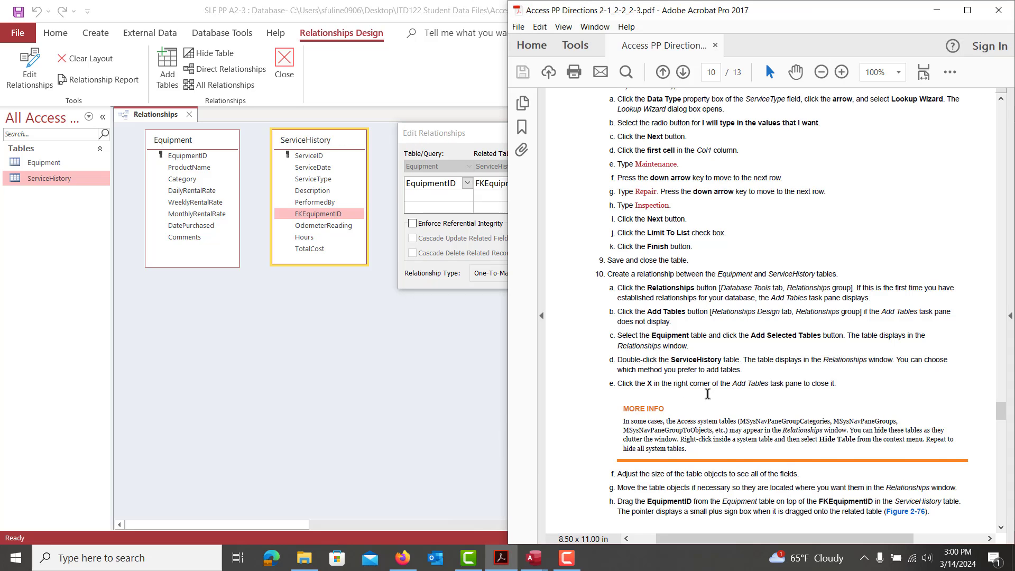
scroll(707, 394, "down", 5)
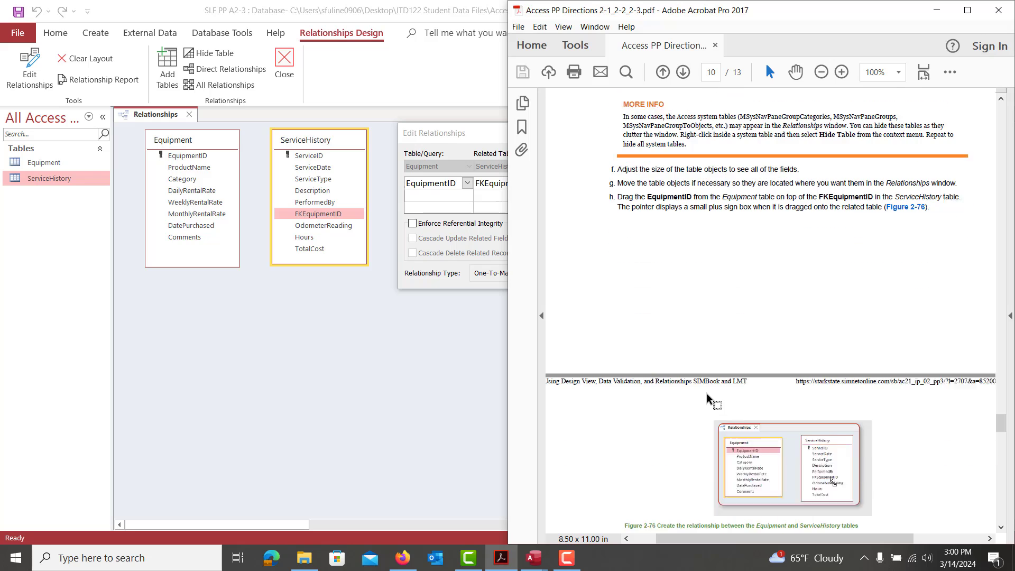
scroll(707, 394, "down", 3)
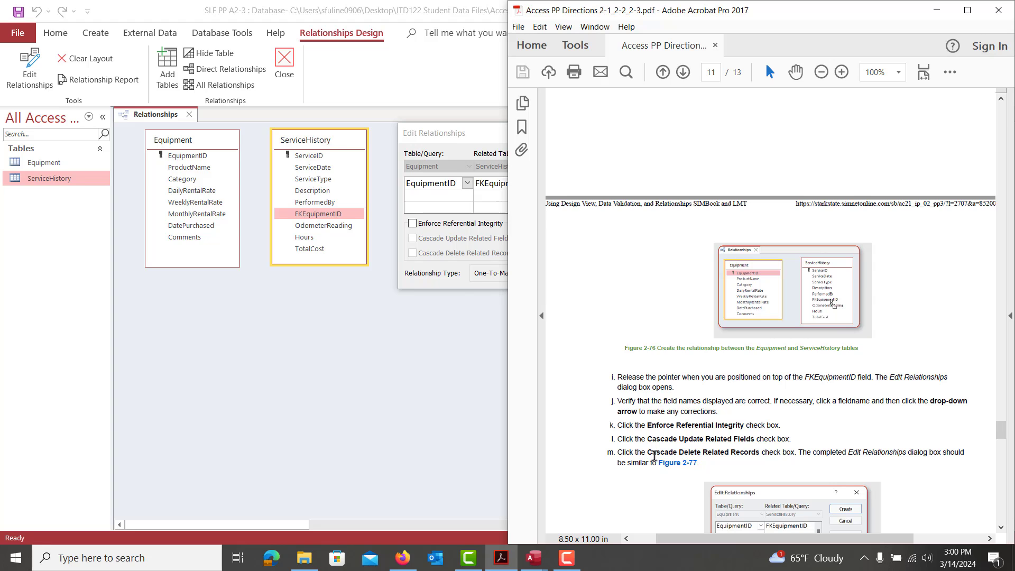
scroll(654, 456, "down", 4)
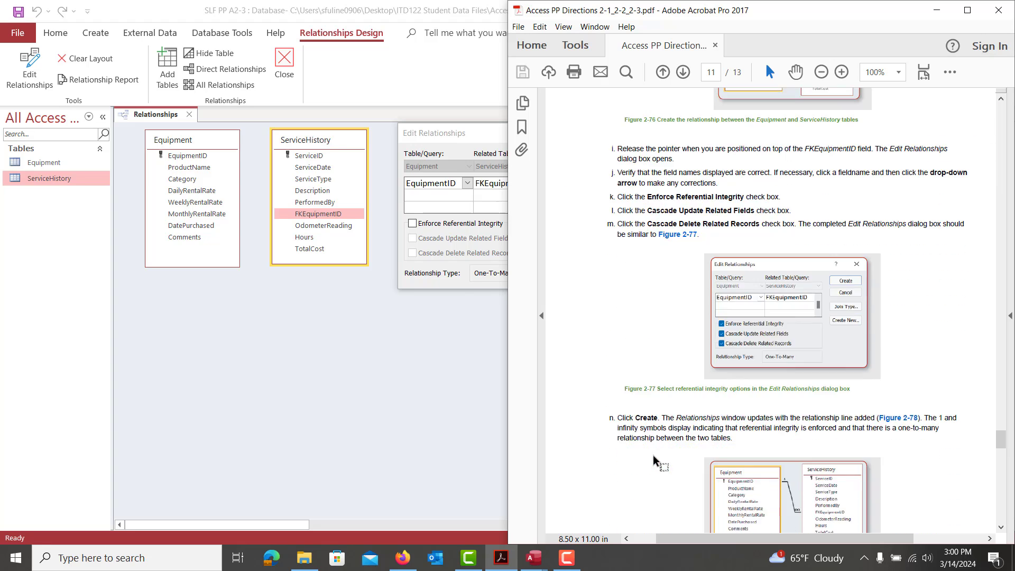
Create the relationship in Access with Enforce Referential Integrity, Cascade Update Related Fields and Cascade Delete Related Records enabled.
left_click(409, 331)
left_click(413, 223)
left_click(412, 238)
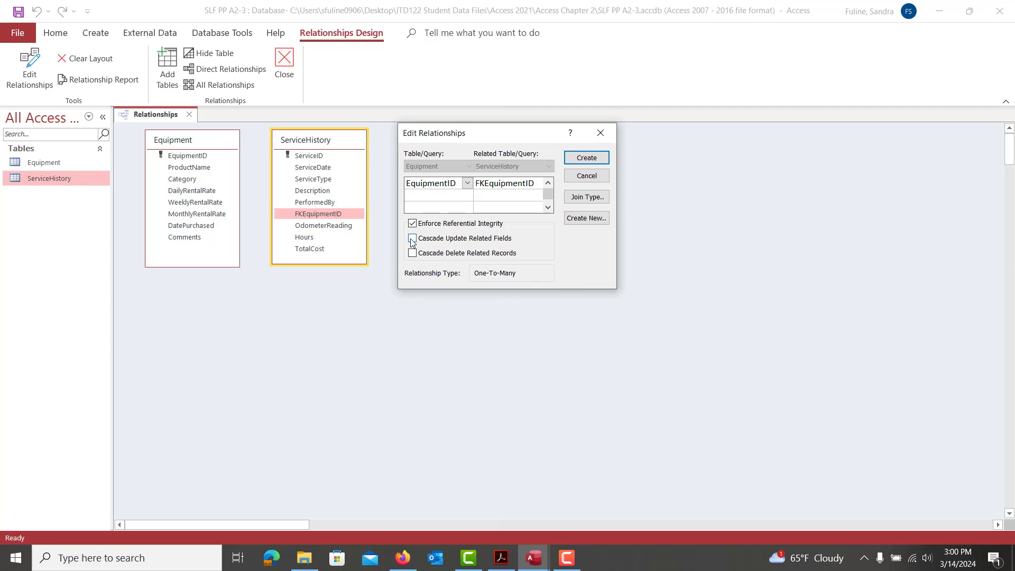
left_click(413, 253)
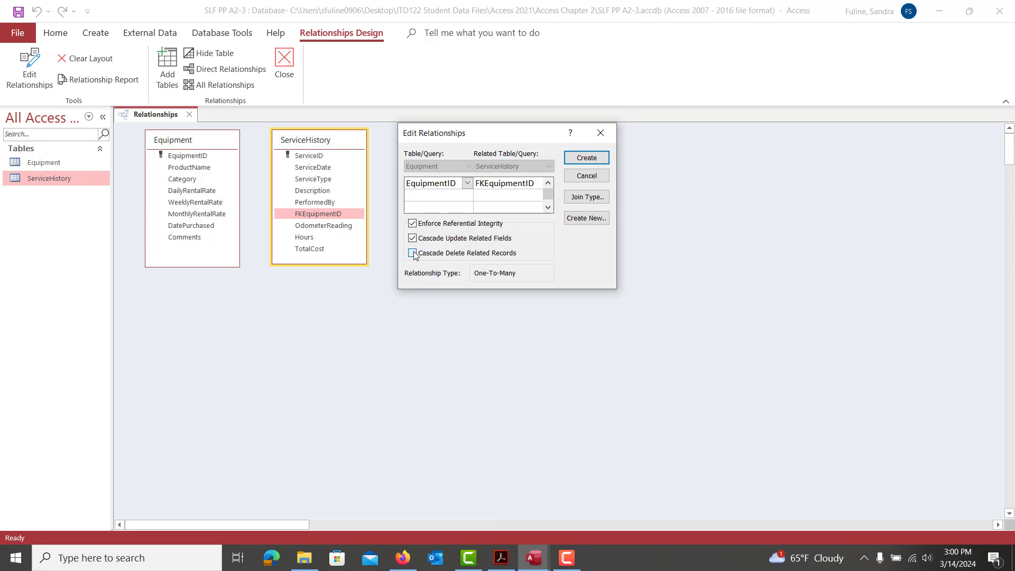
left_click(595, 162)
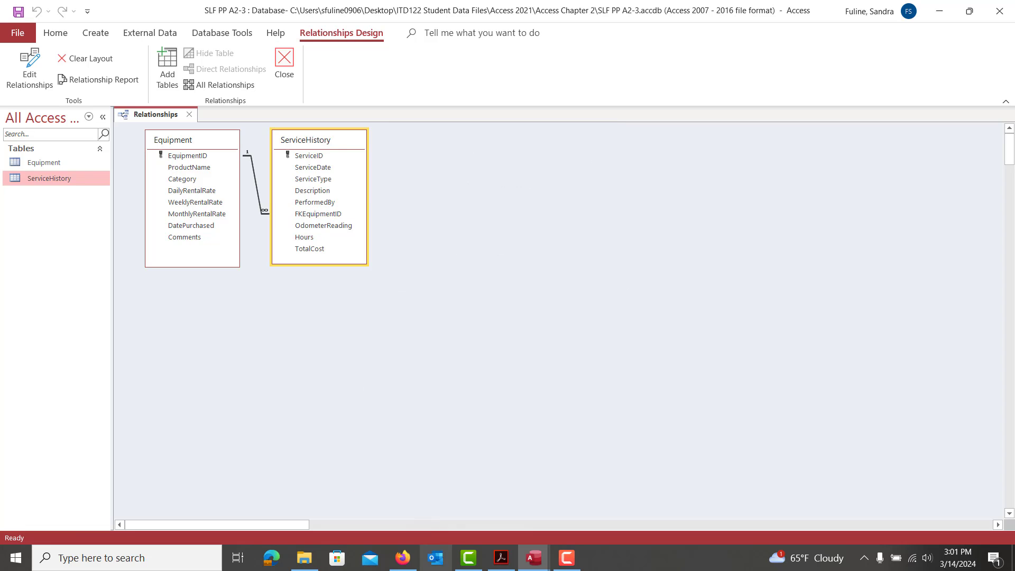
right_click(259, 190)
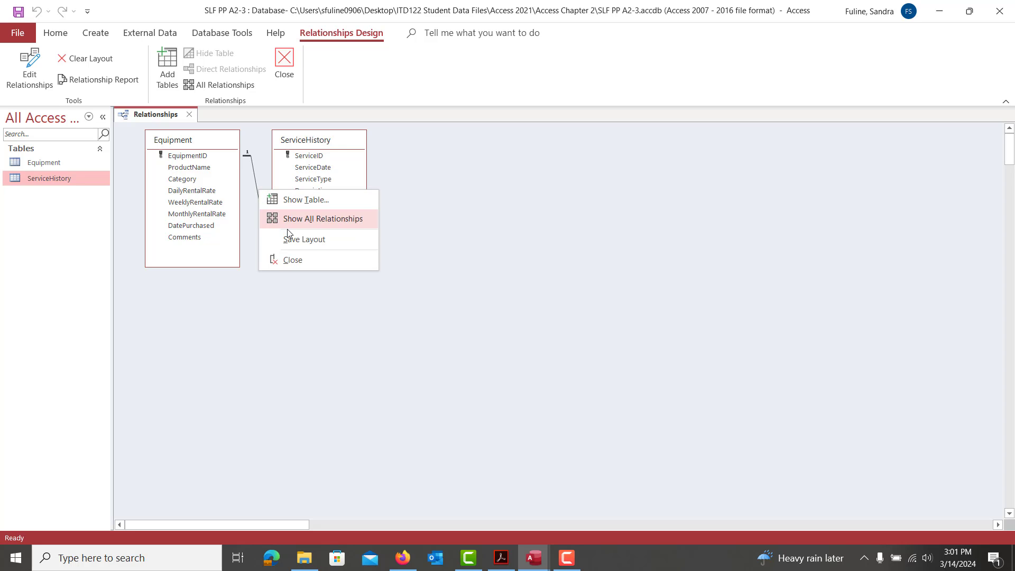
left_click(293, 226)
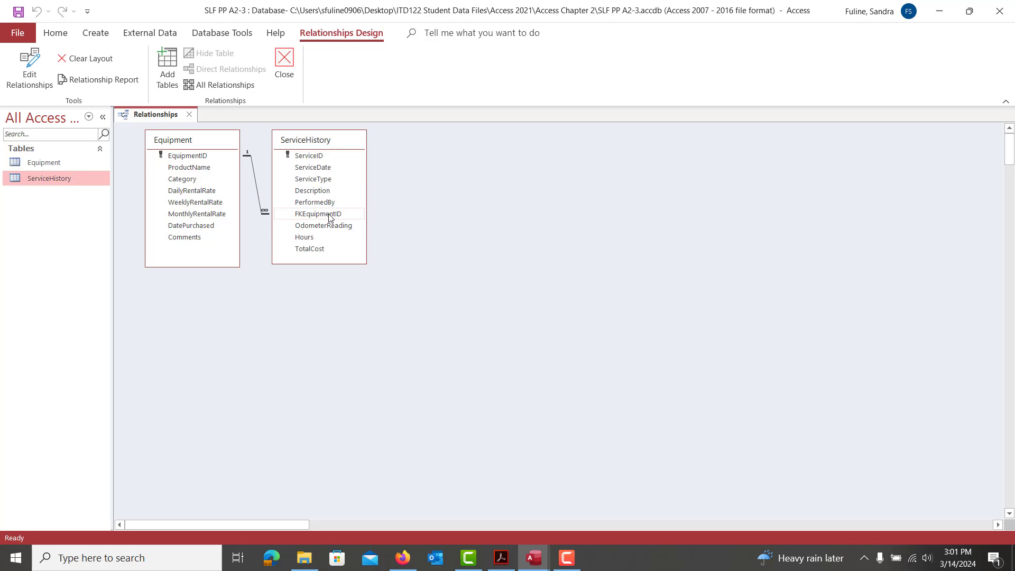
right_click(253, 172)
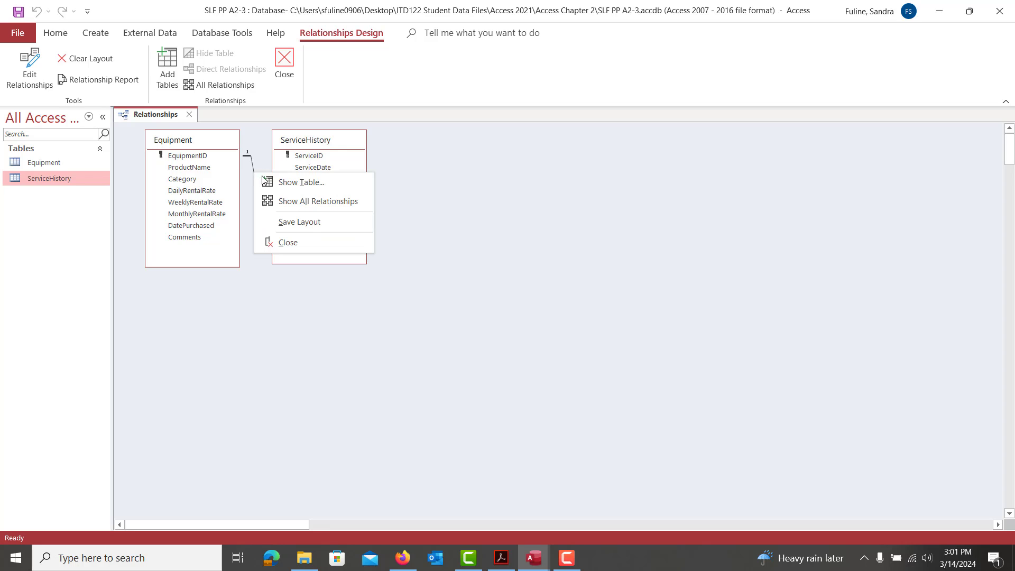
left_click(289, 201)
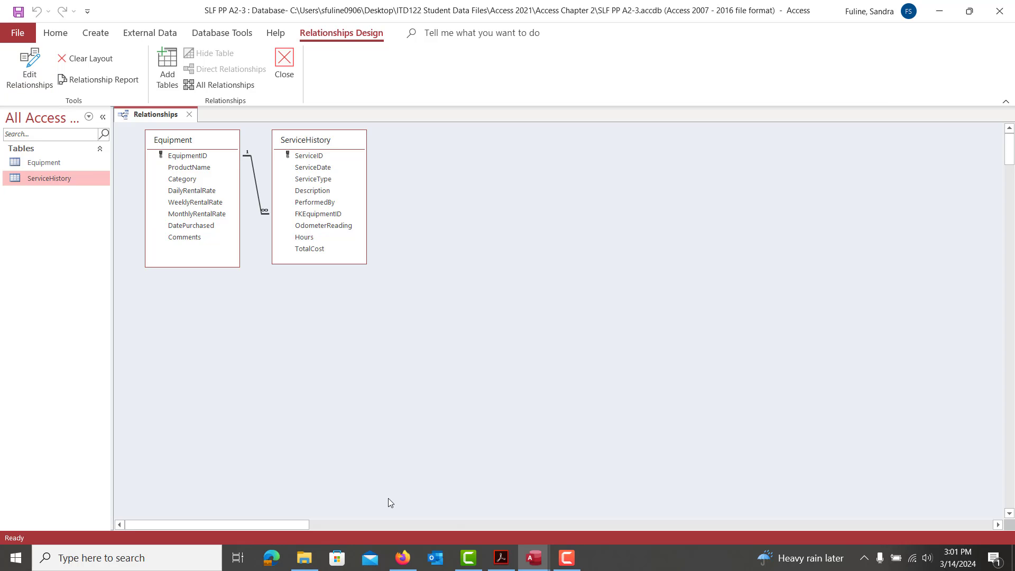
Check the end of step 10 and step 11 in the PDF directions, and save and close the Relationships layout in Access.
left_click(501, 558)
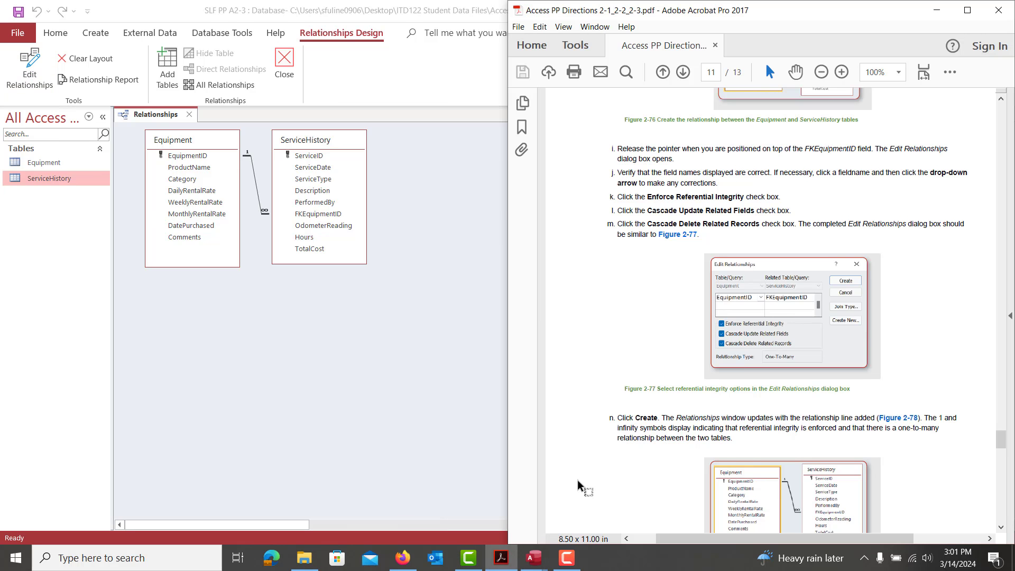
scroll(670, 411, "down", 5)
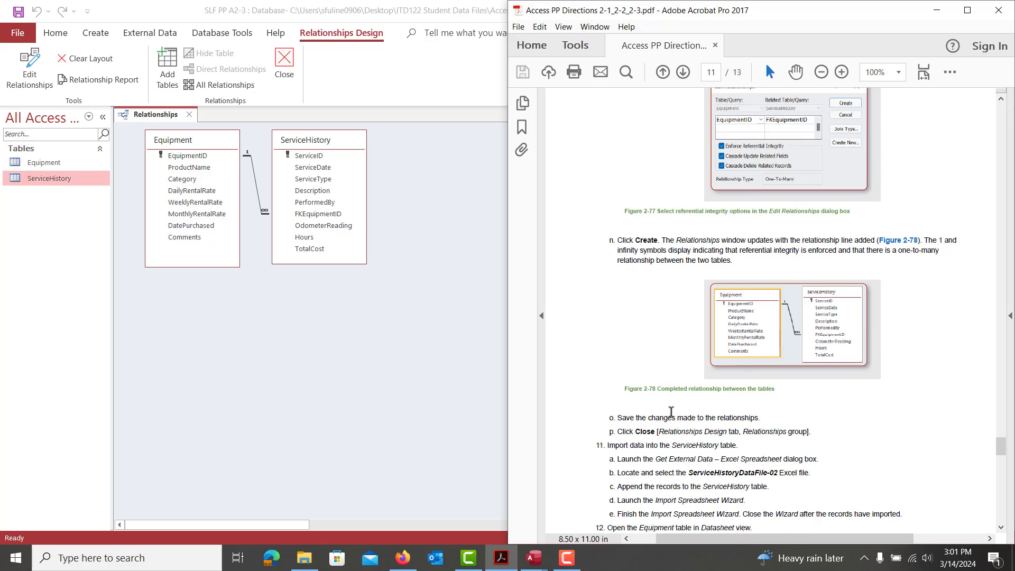
scroll(671, 412, "down", 3)
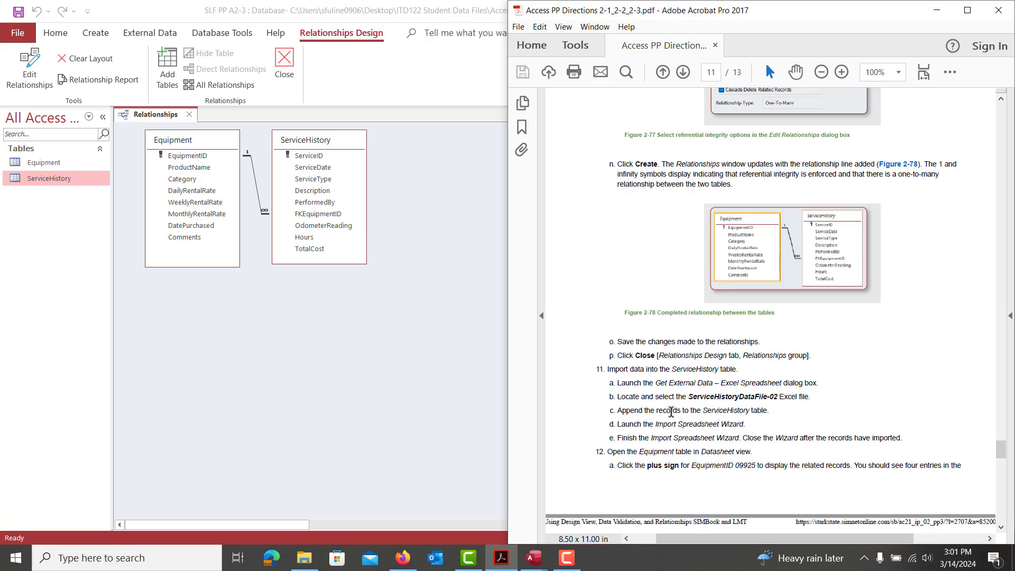
scroll(671, 412, "down", 1)
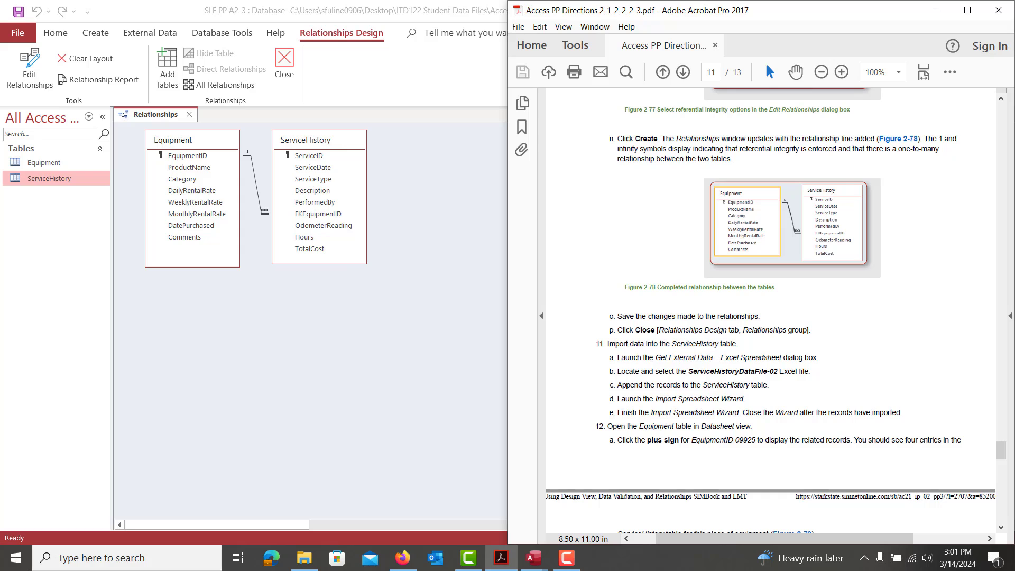
left_click(17, 12)
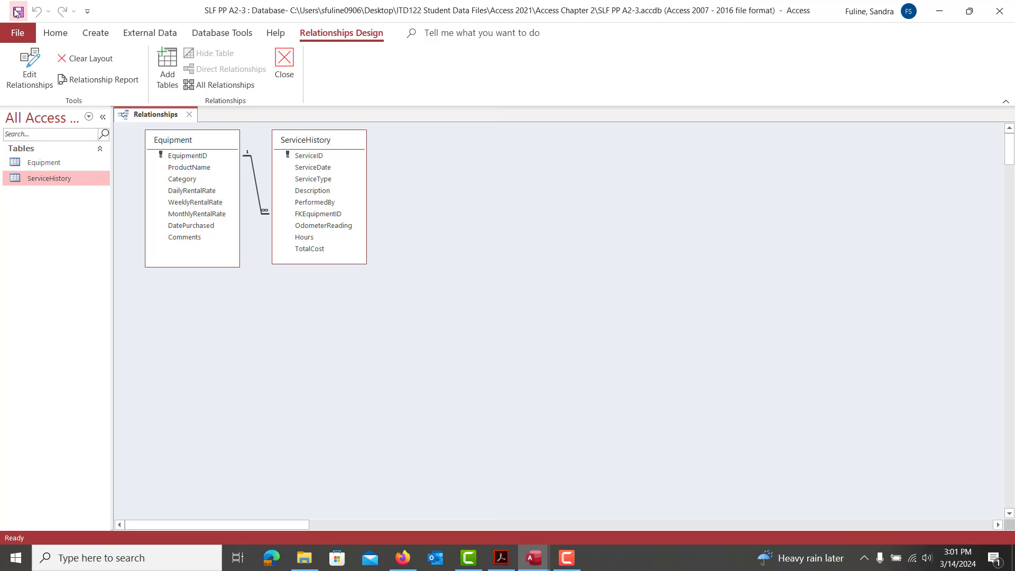
left_click(189, 115)
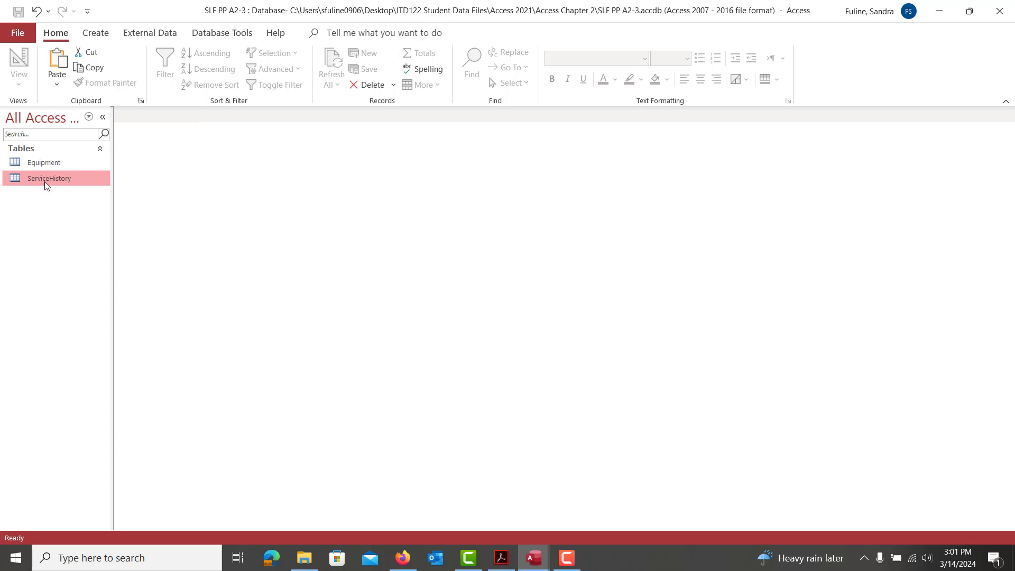
Begin an Excel spreadsheet import in Access and choose ServiceHistoryDataFile-02 from the Access Chapter 2 folder as the source.
left_click(151, 34)
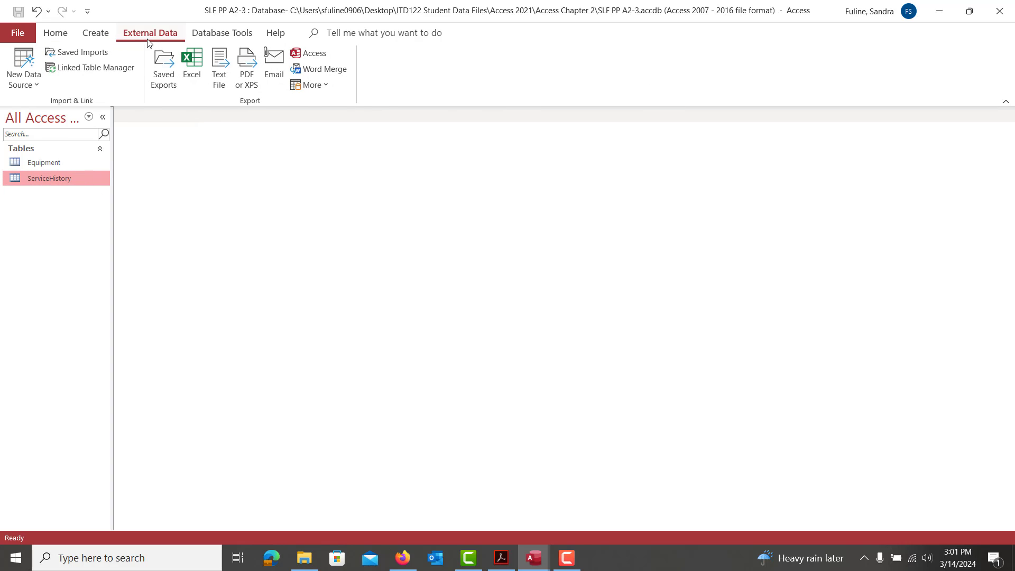
left_click(24, 68)
mouse_move(61, 118)
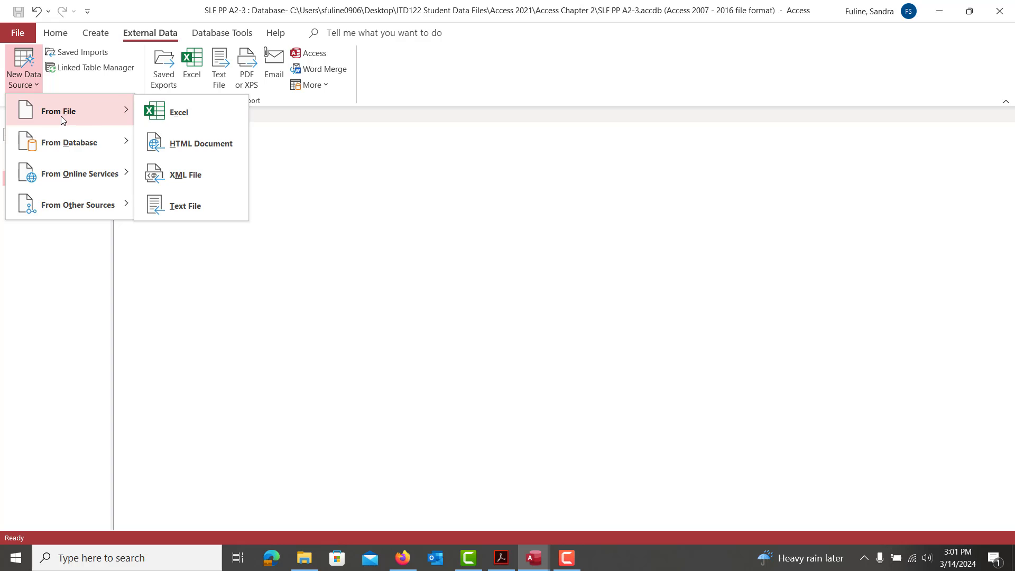
left_click(187, 118)
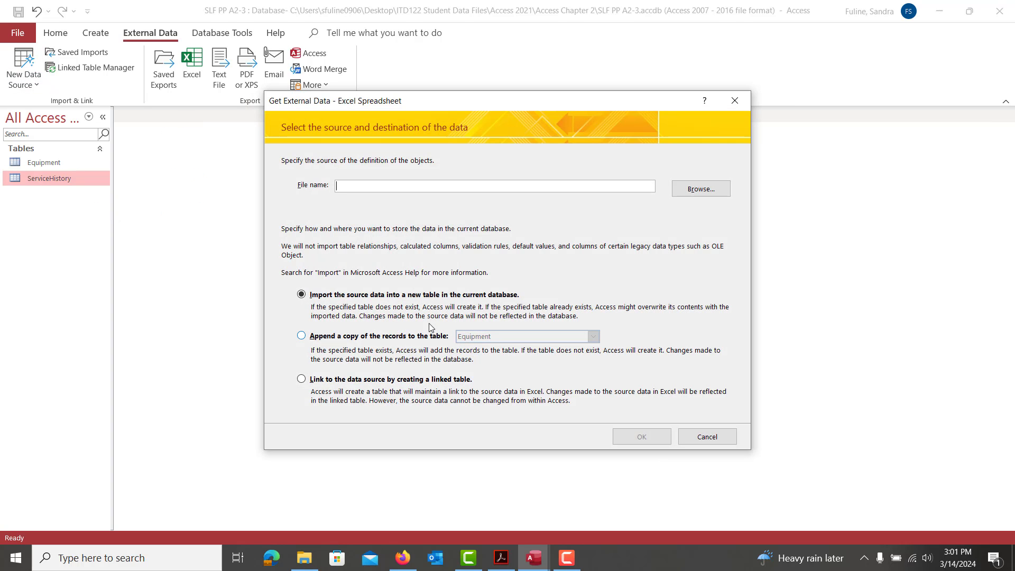
left_click(701, 189)
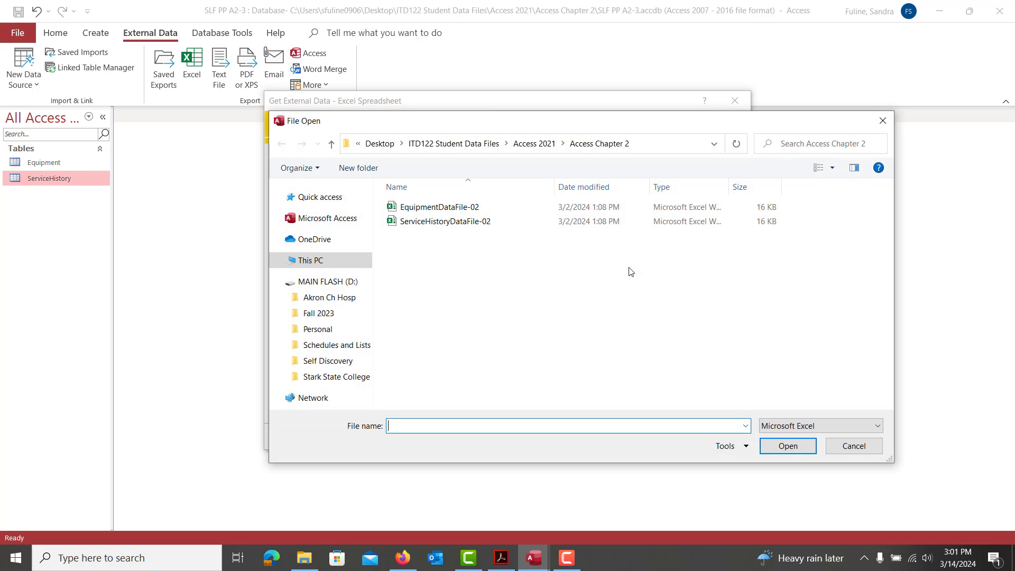
double_click(503, 226)
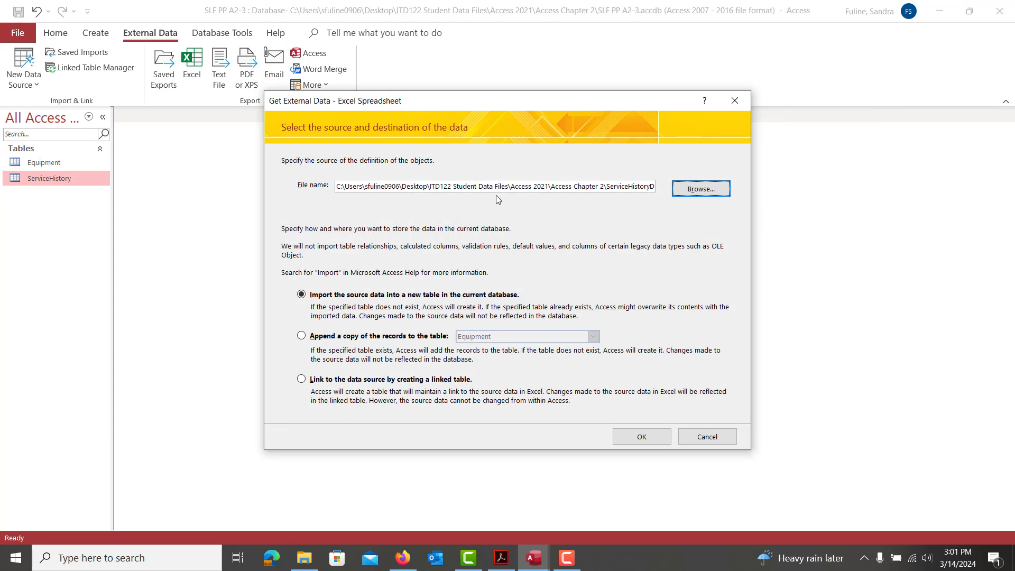
Append the spreadsheet records to the ServiceHistory table and finish the import wizard without saving the import steps.
left_click(301, 337)
left_click(502, 336)
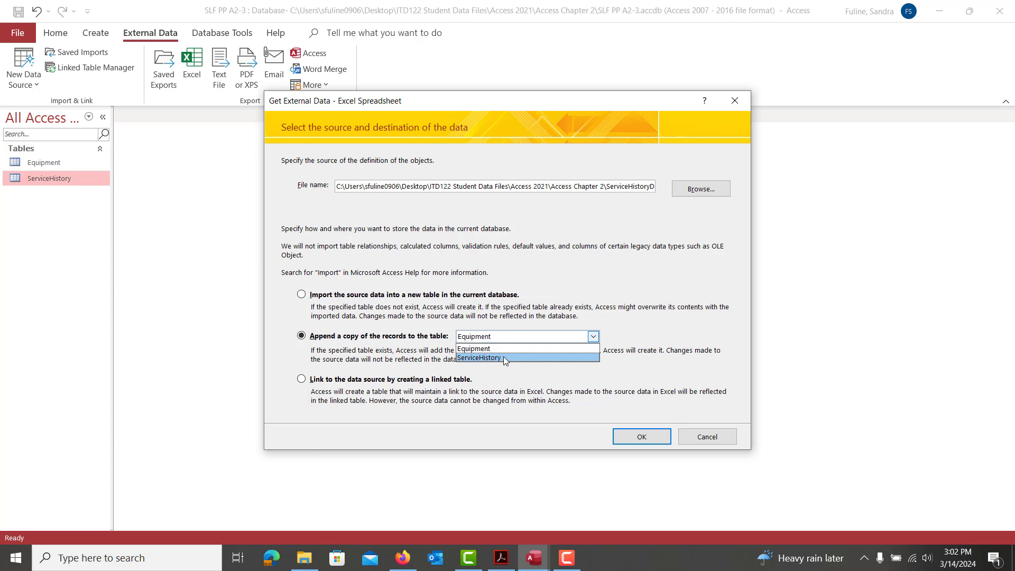
left_click(504, 358)
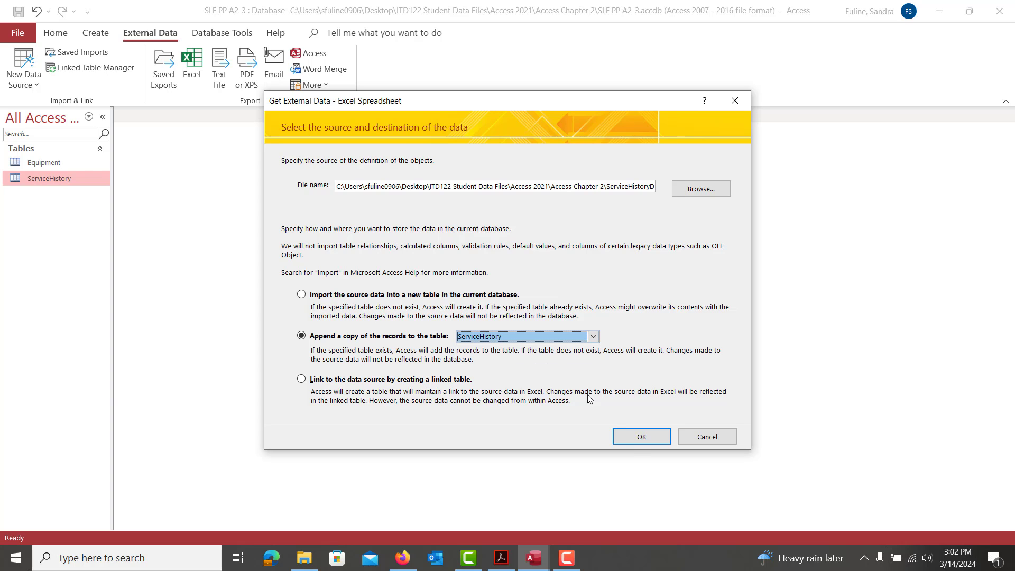
left_click(635, 444)
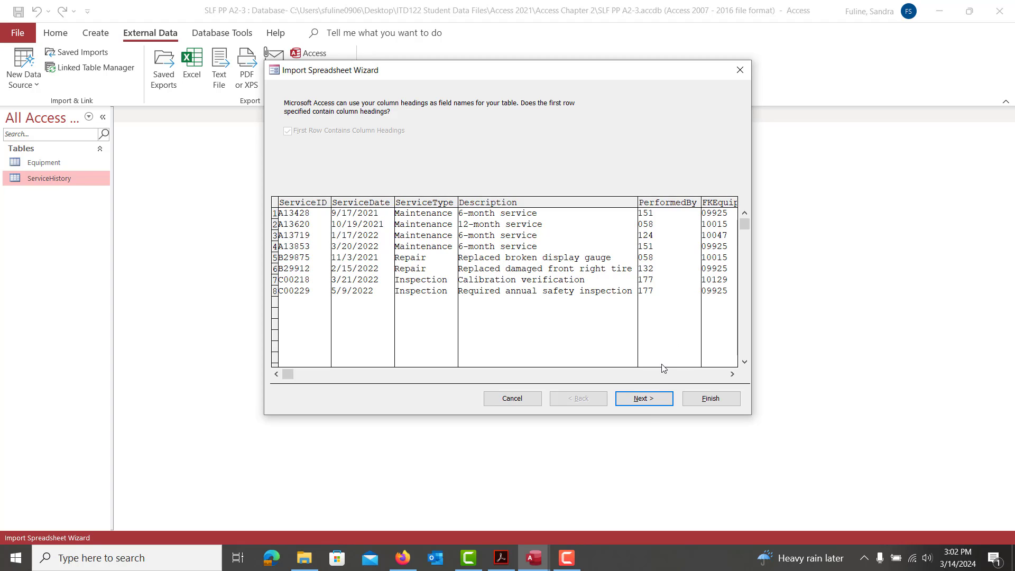
left_click(641, 402)
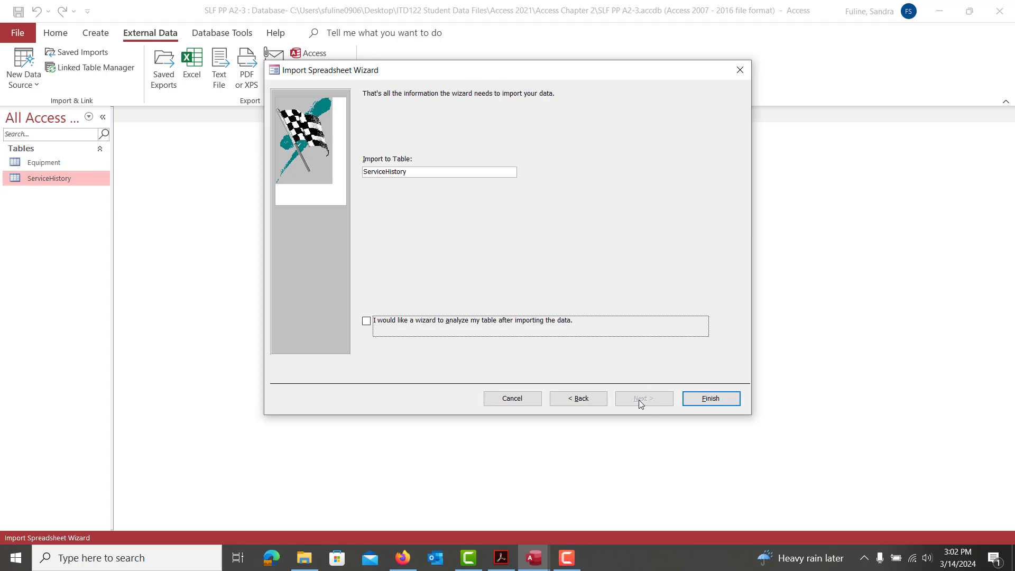
left_click(699, 400)
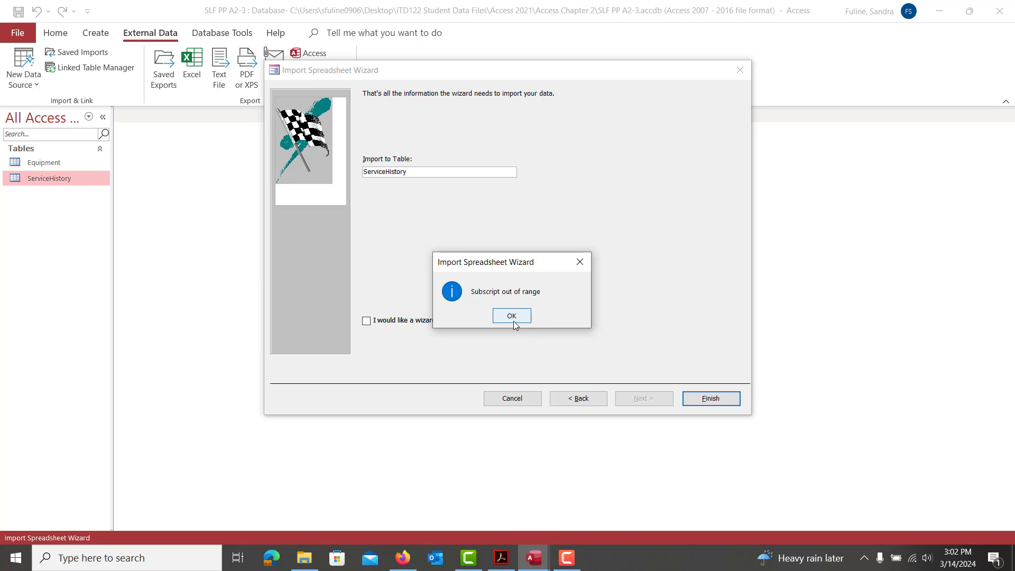
left_click(566, 558)
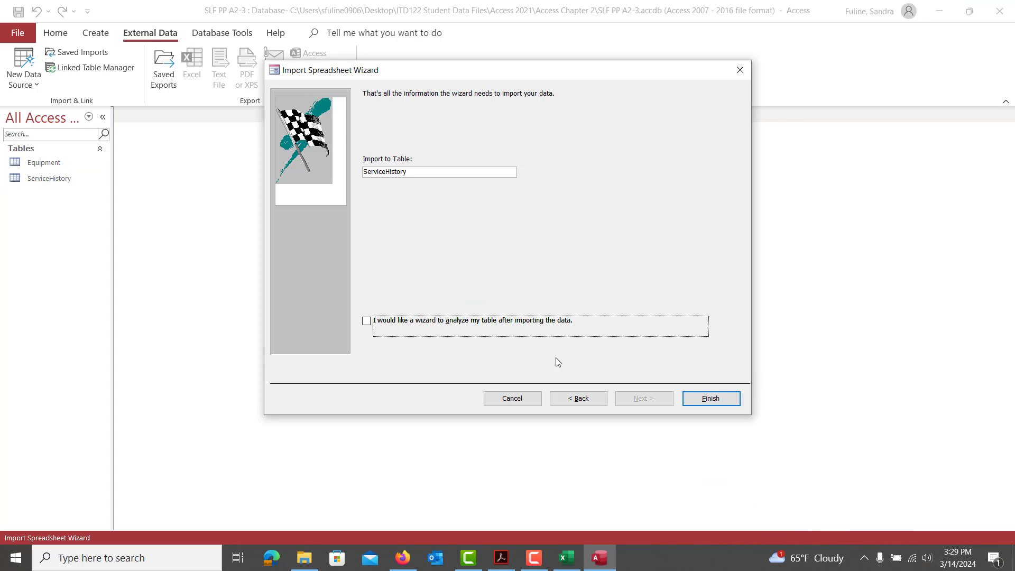
left_click(709, 402)
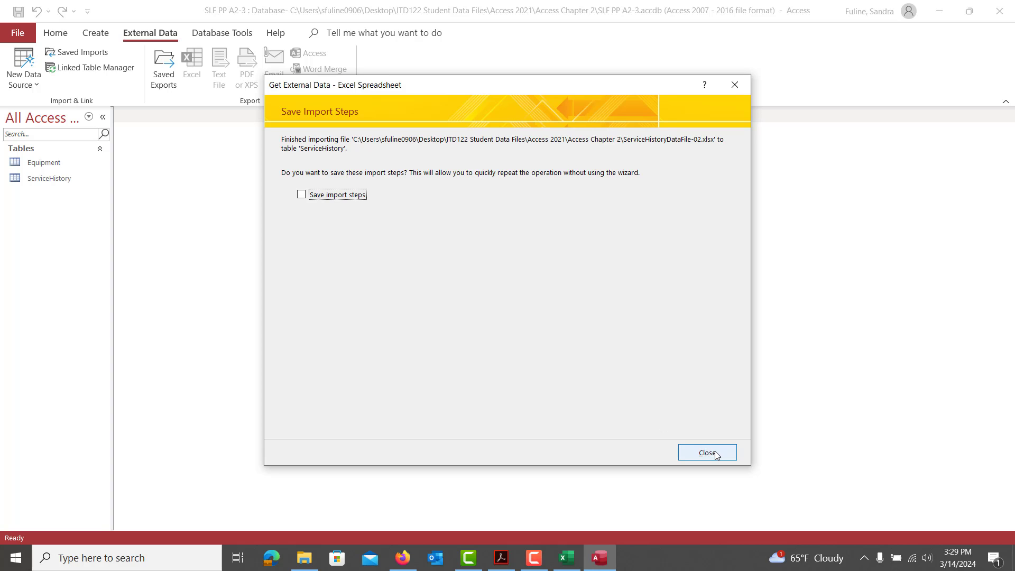
left_click(708, 451)
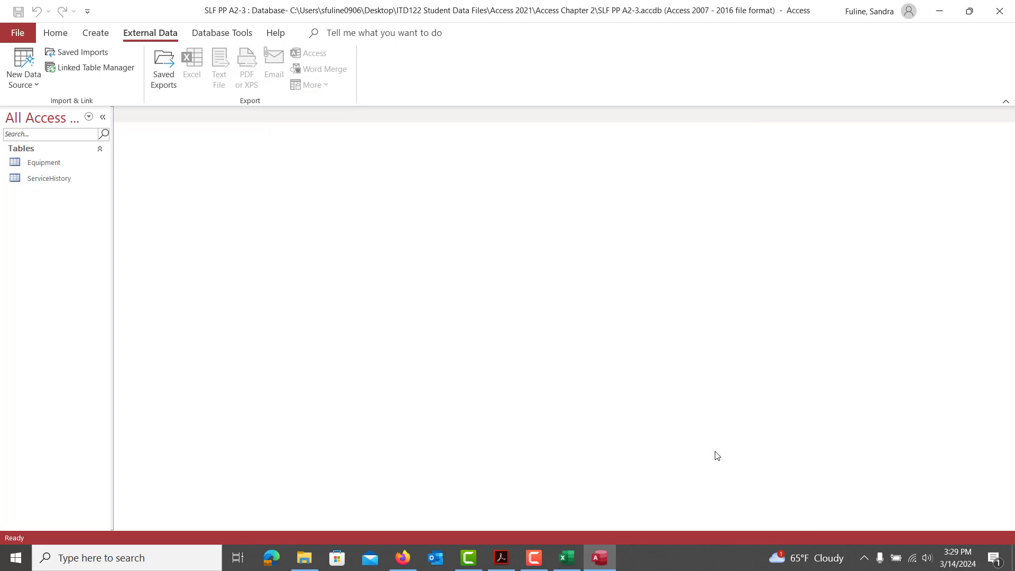
Open the ServiceHistory table in Datasheet view and review the imported service records.
double_click(41, 180)
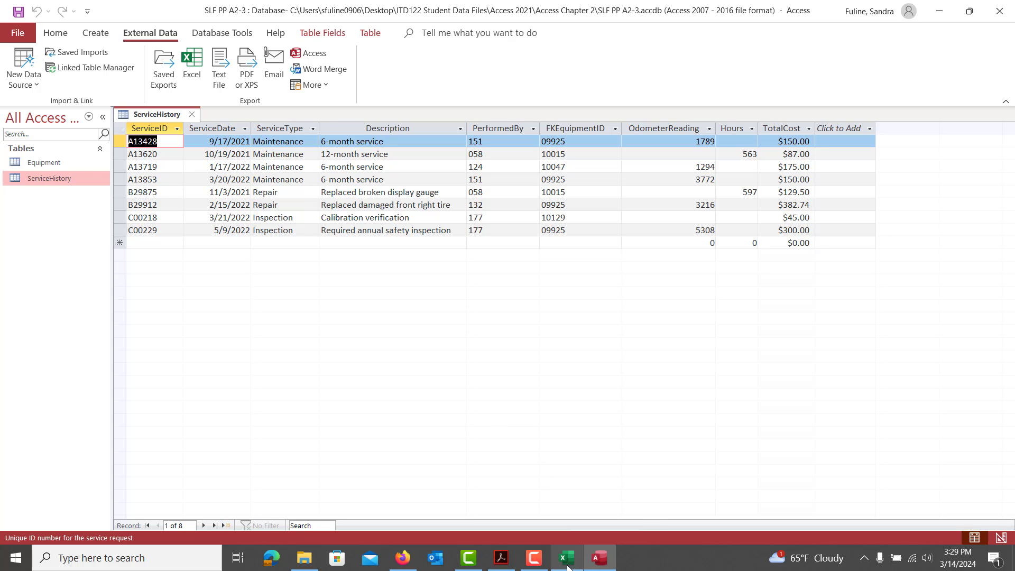
mouse_move(567, 567)
mouse_move(628, 477)
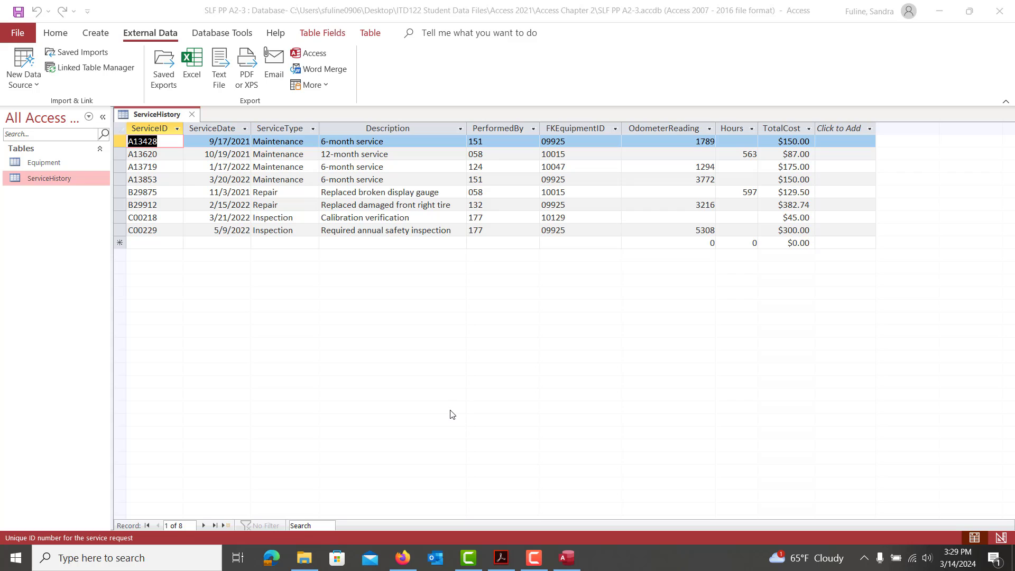
left_click(175, 138)
Switch to the PDF directions in Acrobat and read step 12 about displaying related records in the Equipment table.
left_click(501, 557)
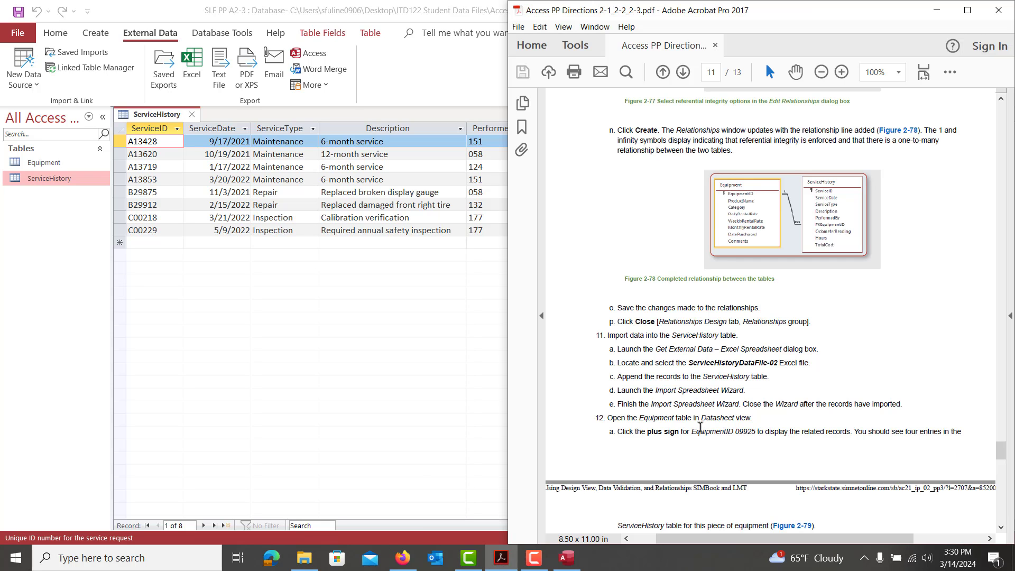
scroll(781, 410, "down", 1)
scroll(780, 410, "down", 5)
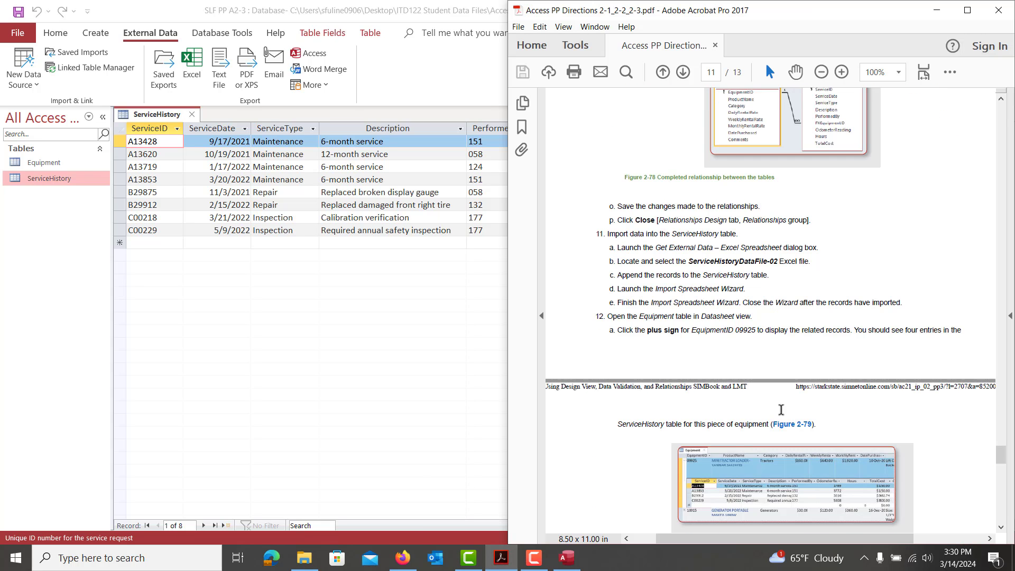
scroll(781, 410, "down", 1)
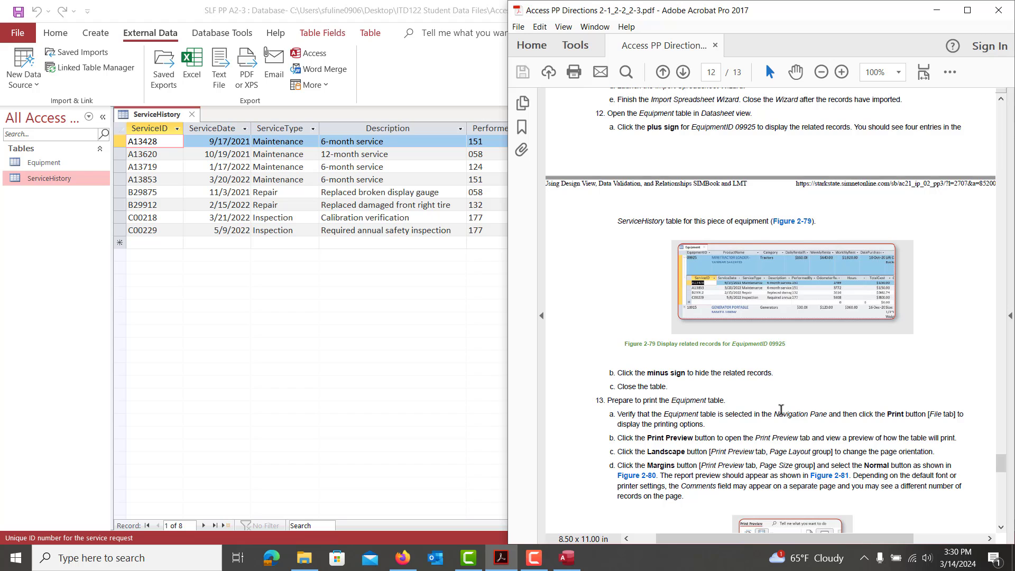
In Access, open the Equipment table, expand and collapse the related records for EquipmentID 09925 and 10015, and close both tables.
double_click(44, 163)
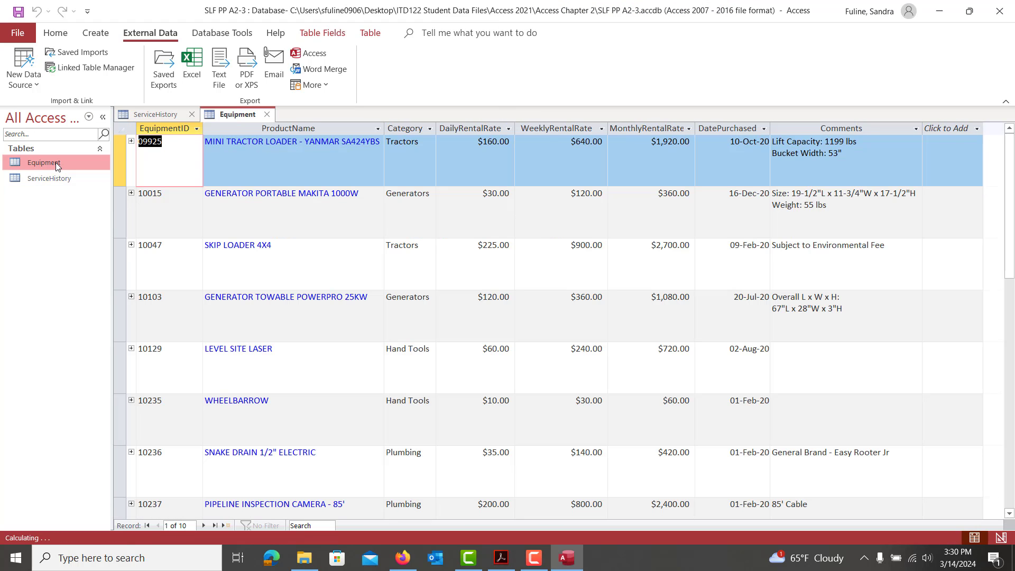
left_click(131, 141)
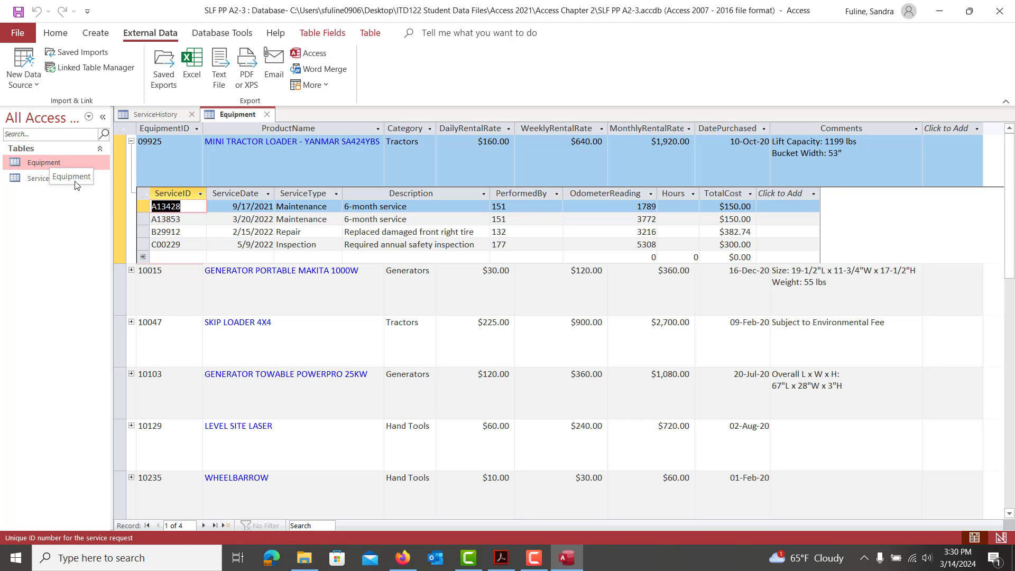
left_click(131, 142)
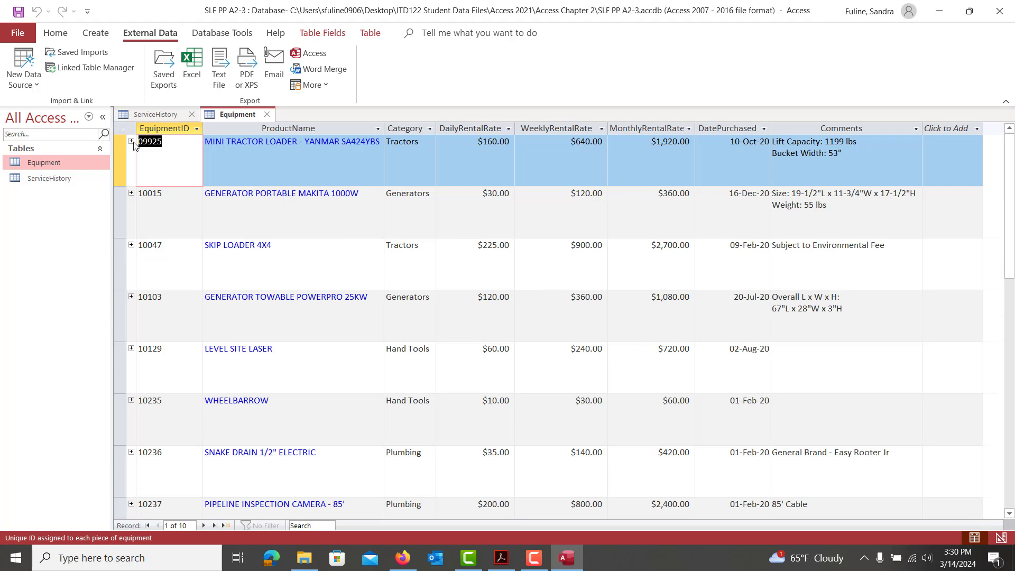
left_click(131, 194)
left_click(132, 194)
left_click(266, 115)
left_click(193, 114)
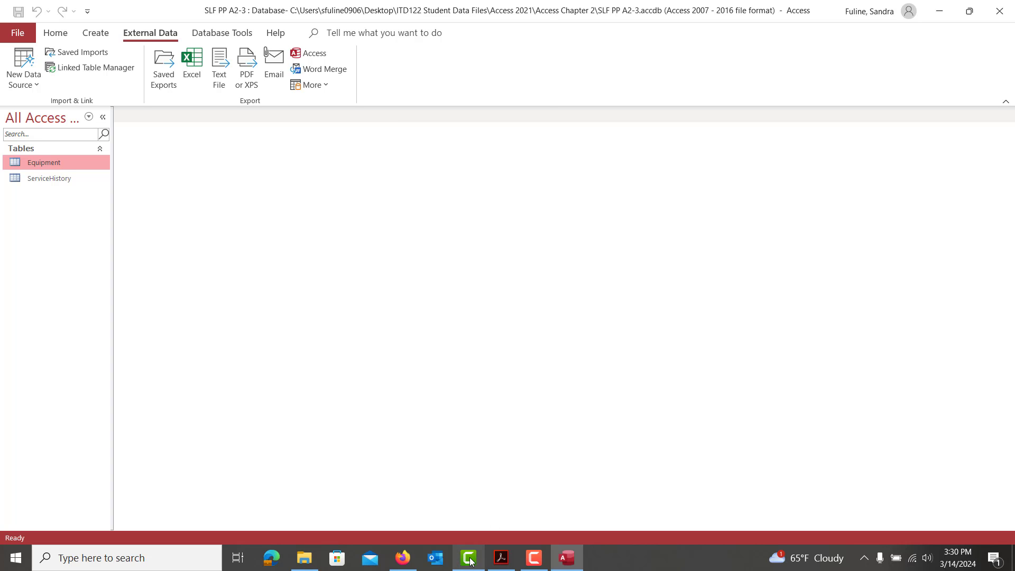
Read step 13 of the PDF directions in Acrobat about preparing the Equipment table for printing.
left_click(502, 559)
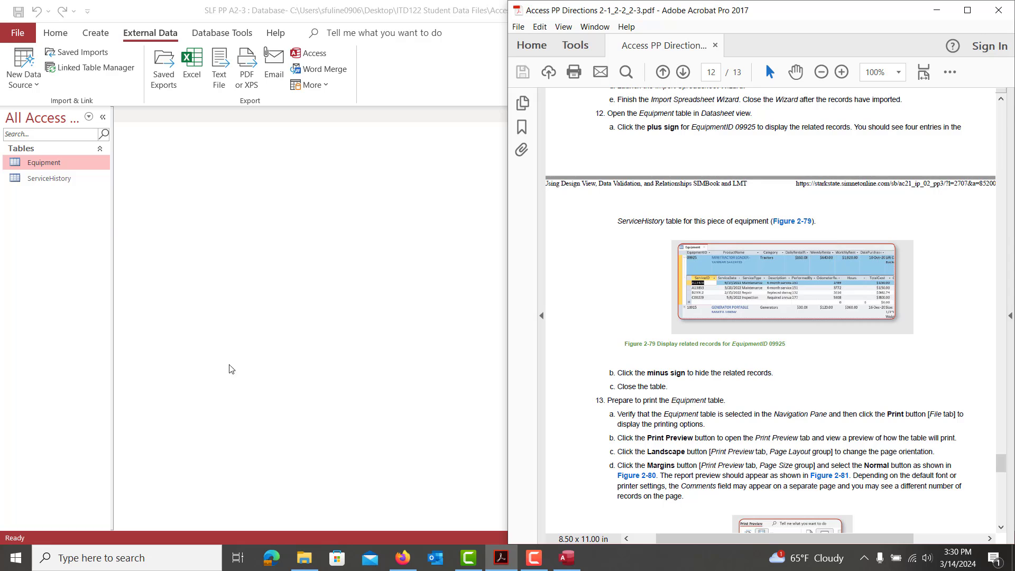
scroll(708, 436, "down", 1)
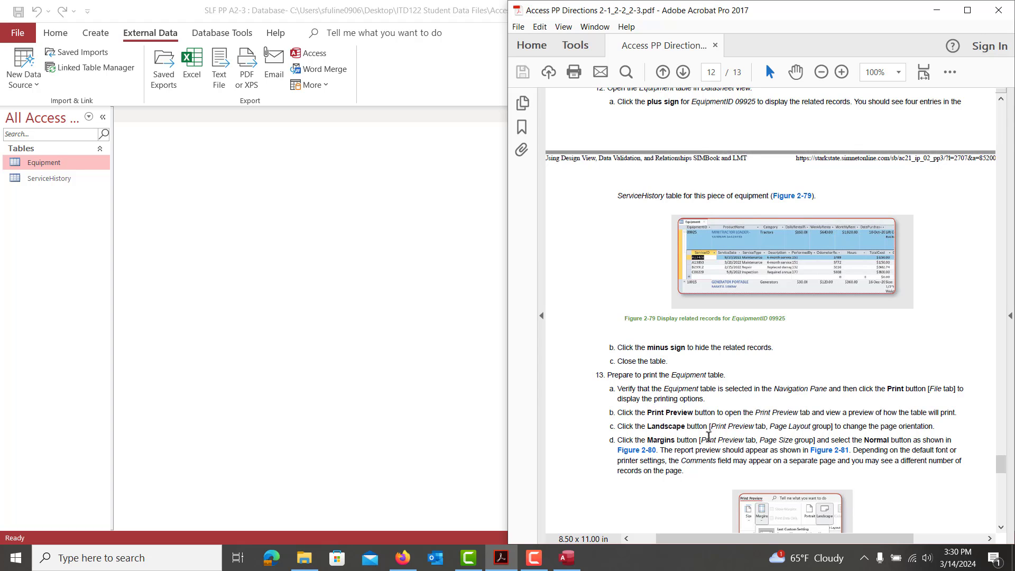
scroll(708, 437, "down", 4)
scroll(708, 439, "down", 15)
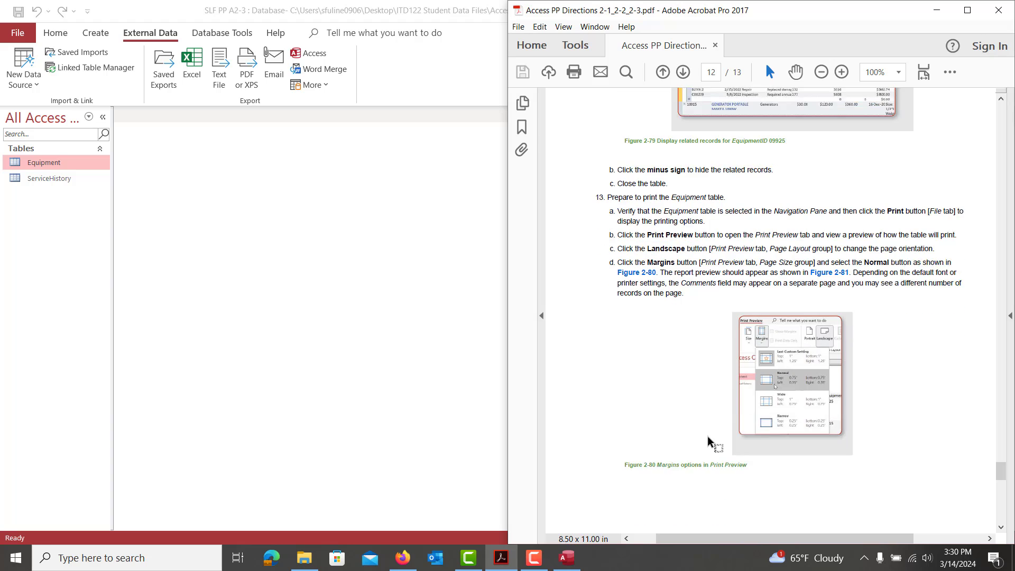
Return to Access and open the Equipment table in Print Preview.
left_click(328, 233)
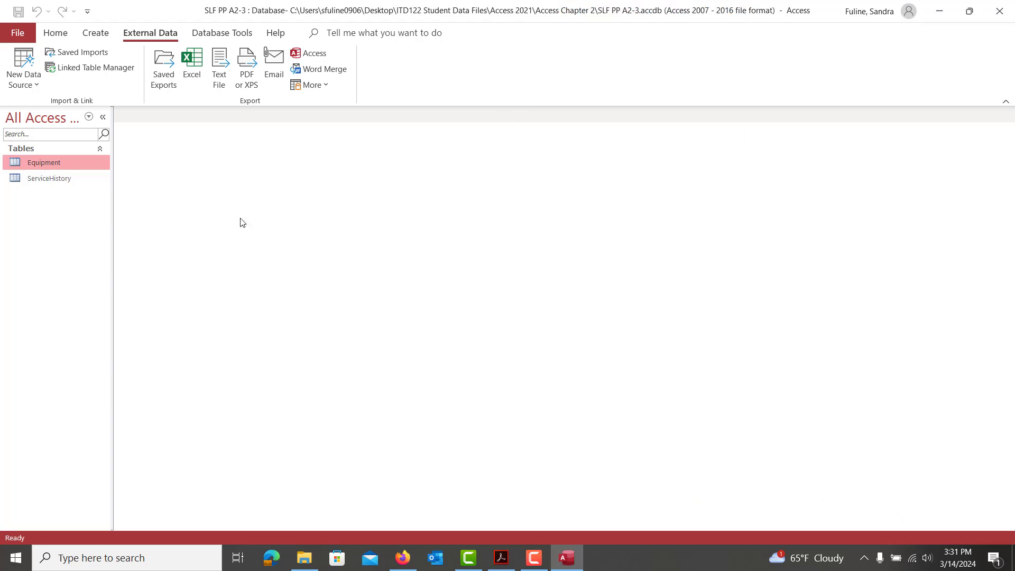
double_click(49, 164)
left_click(18, 36)
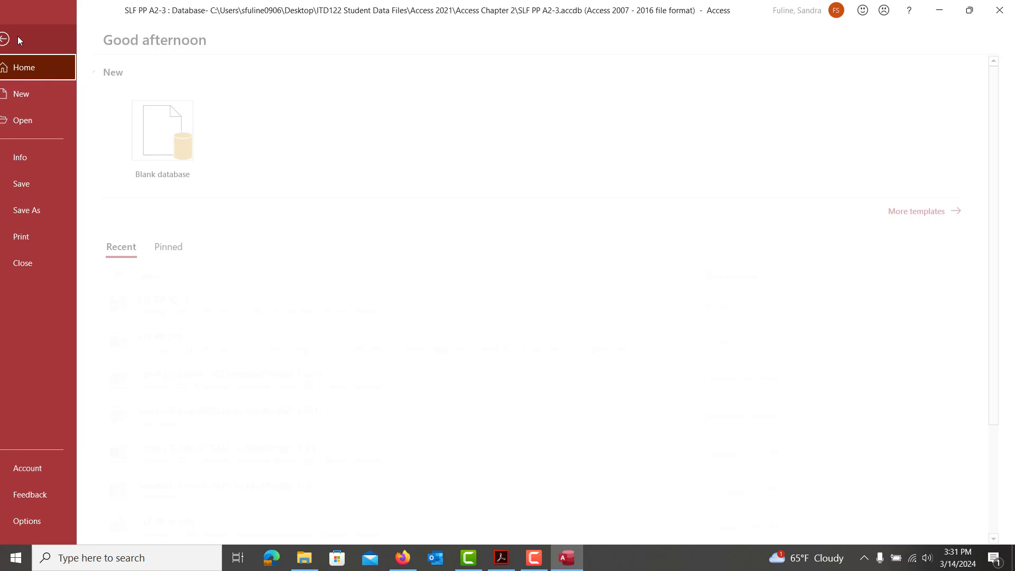
left_click(43, 237)
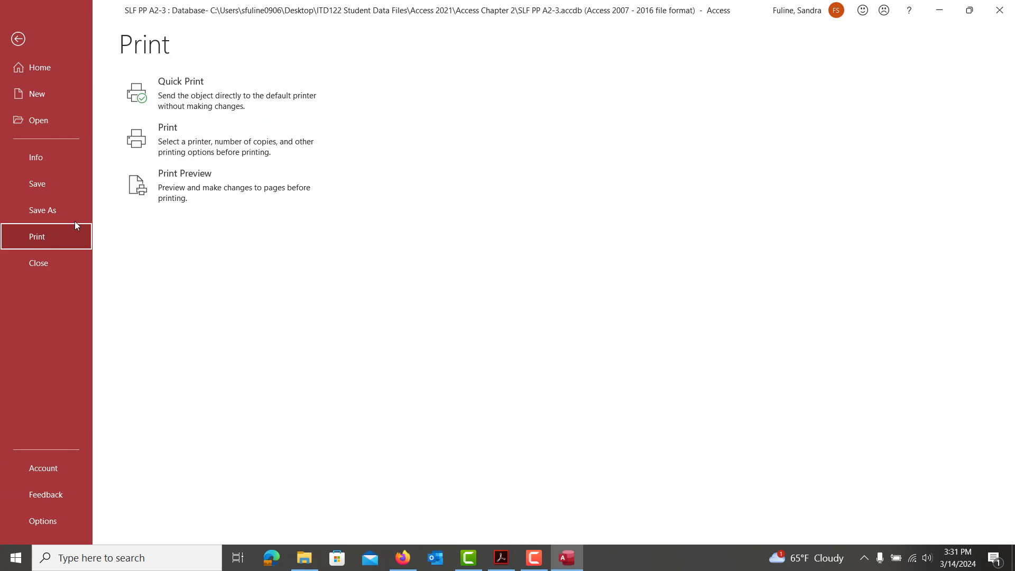
left_click(198, 180)
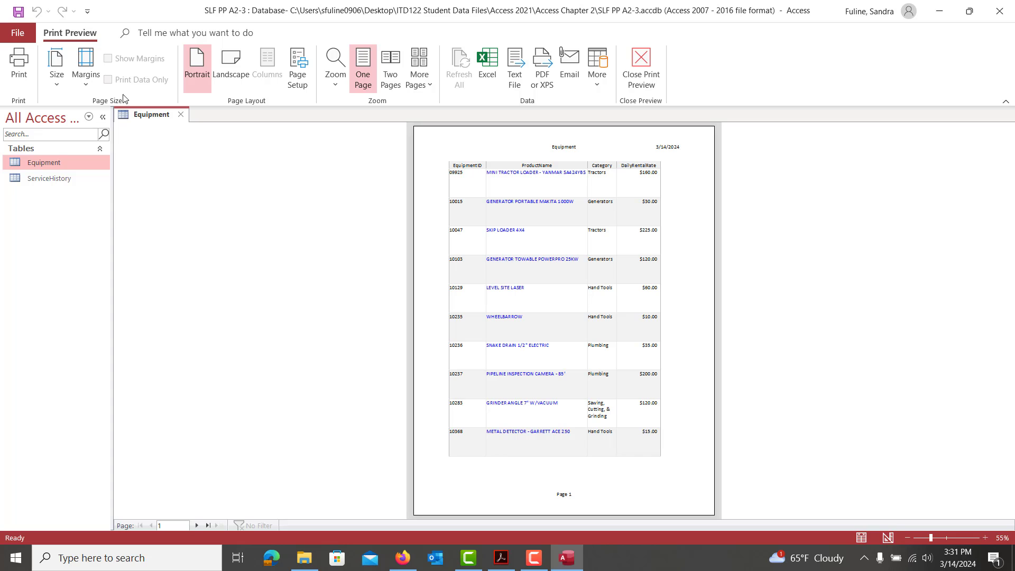
Set the Equipment printout to Landscape orientation with Normal margins.
left_click(226, 75)
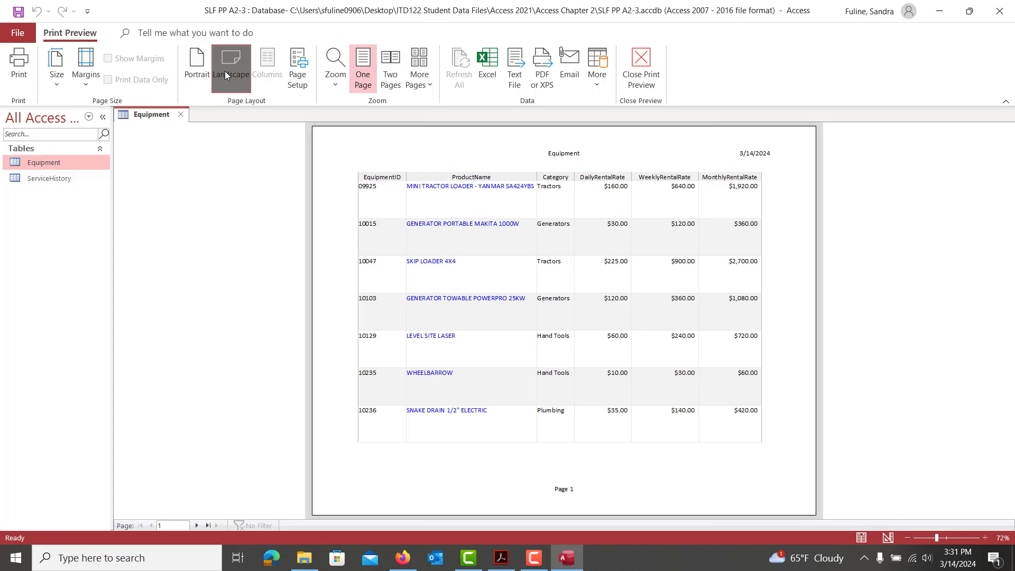
left_click(80, 66)
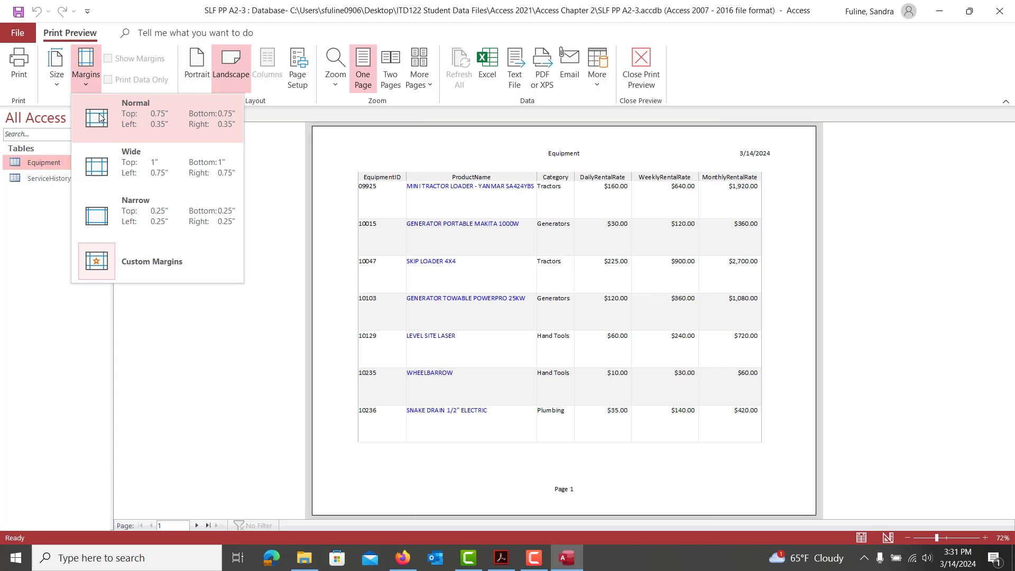
left_click(102, 117)
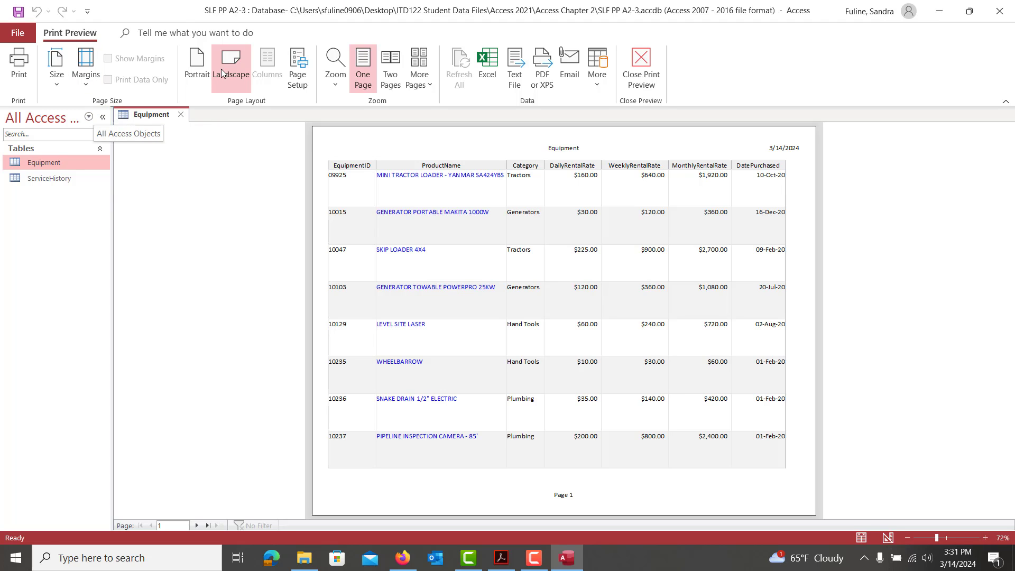
left_click(534, 558)
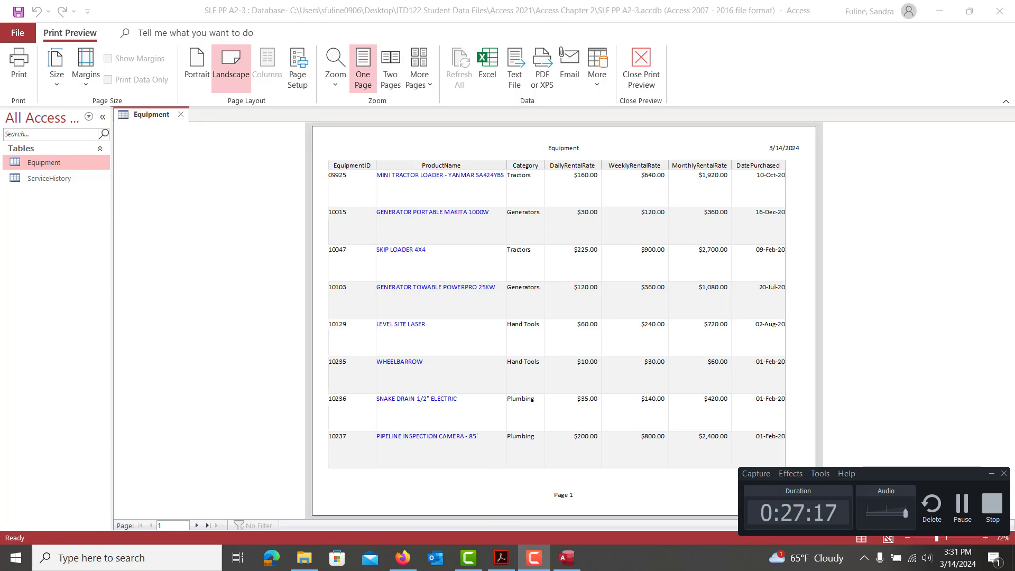